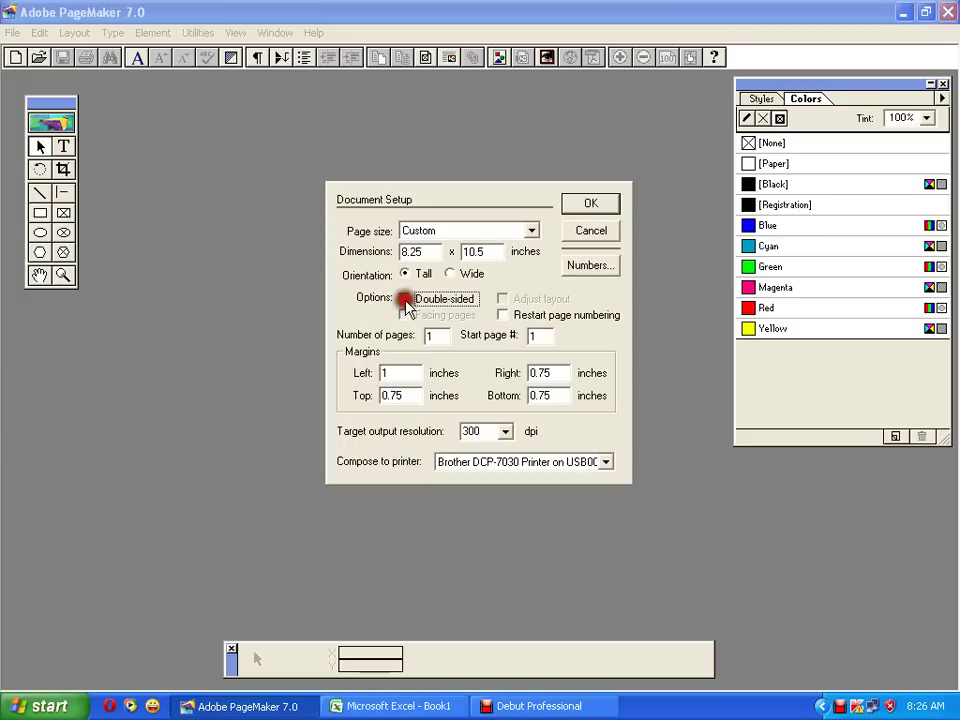
Create the document with a 0.75 in left margin, 0.5 in right, top and bottom margins, and 300 dpi output resolution
{"action": "left_click", "coordinate": [366, 375]}
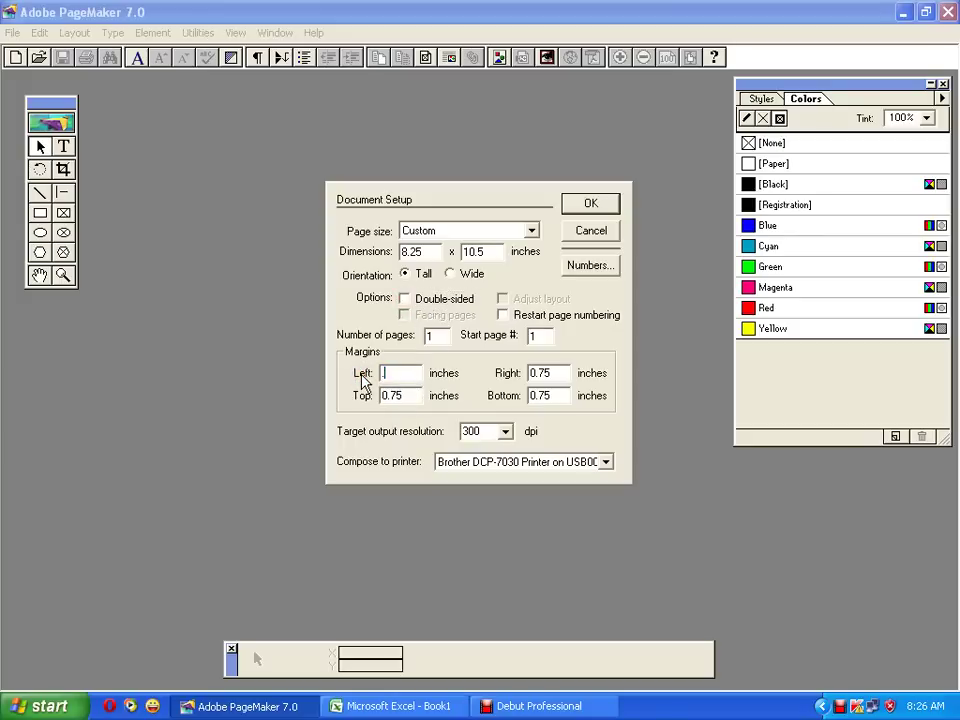
{"action": "key", "text": "Tab"}
{"action": "key", "text": "BackSpace"}
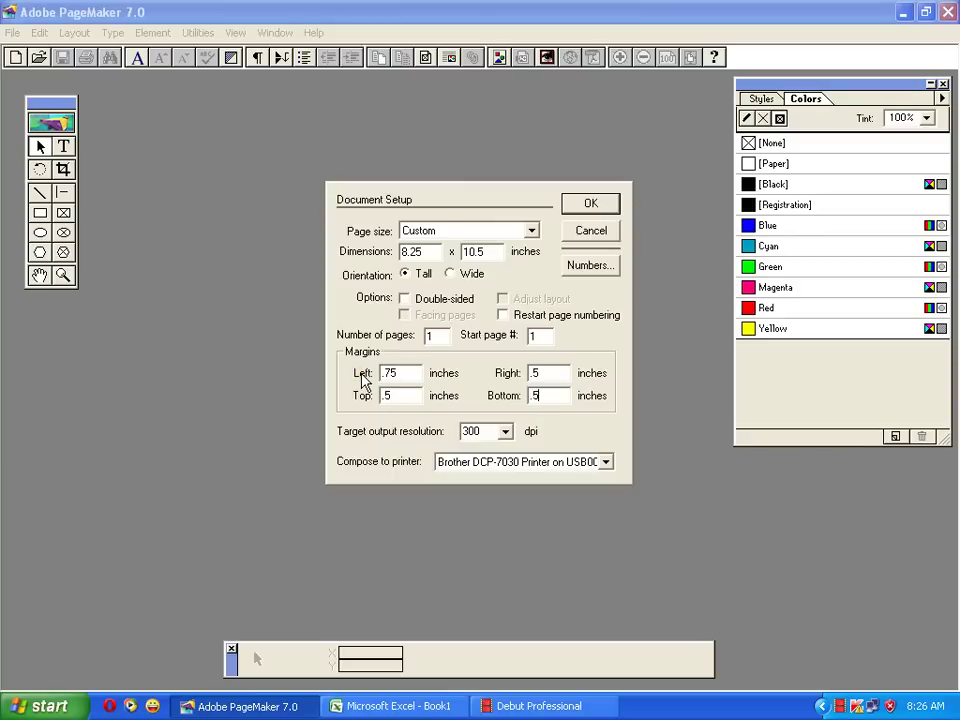
{"action": "left_click", "coordinate": [505, 431]}
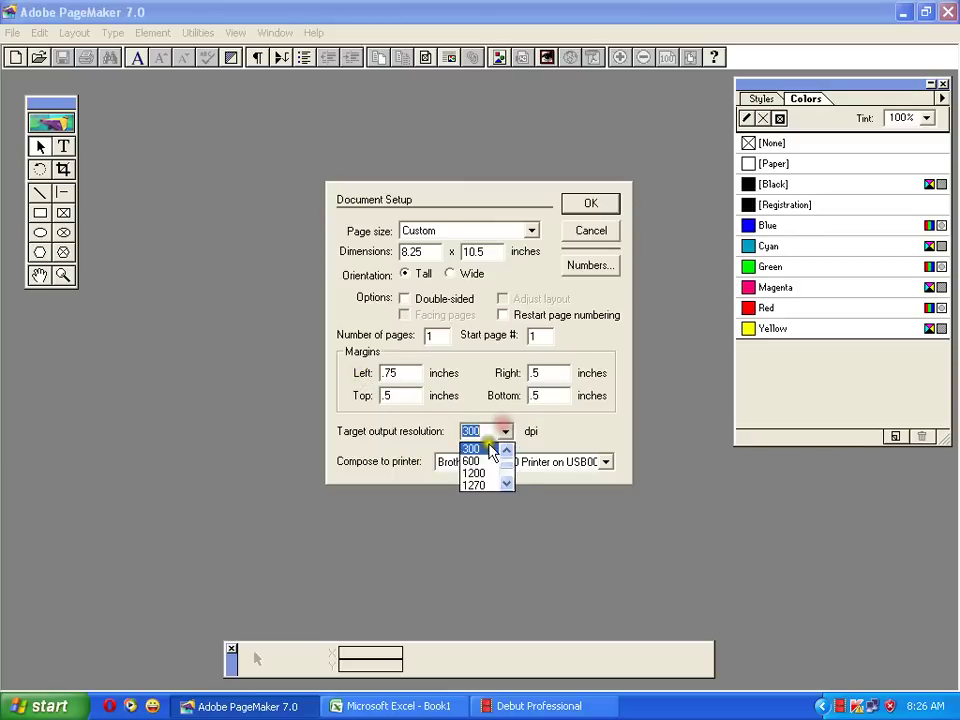
{"action": "left_click", "coordinate": [481, 451]}
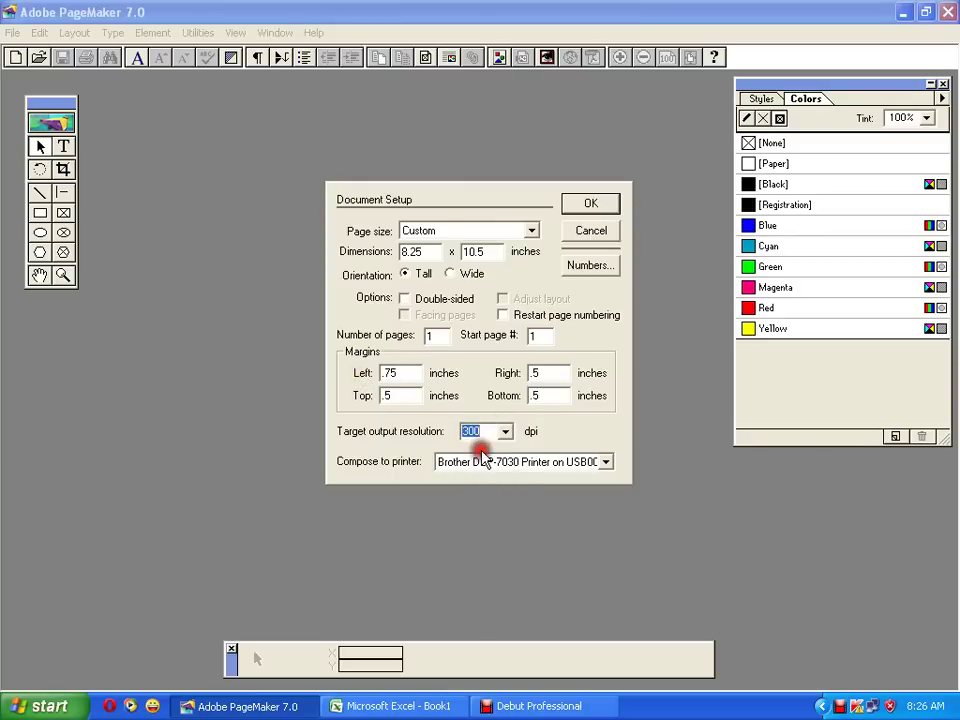
{"action": "left_click", "coordinate": [585, 205]}
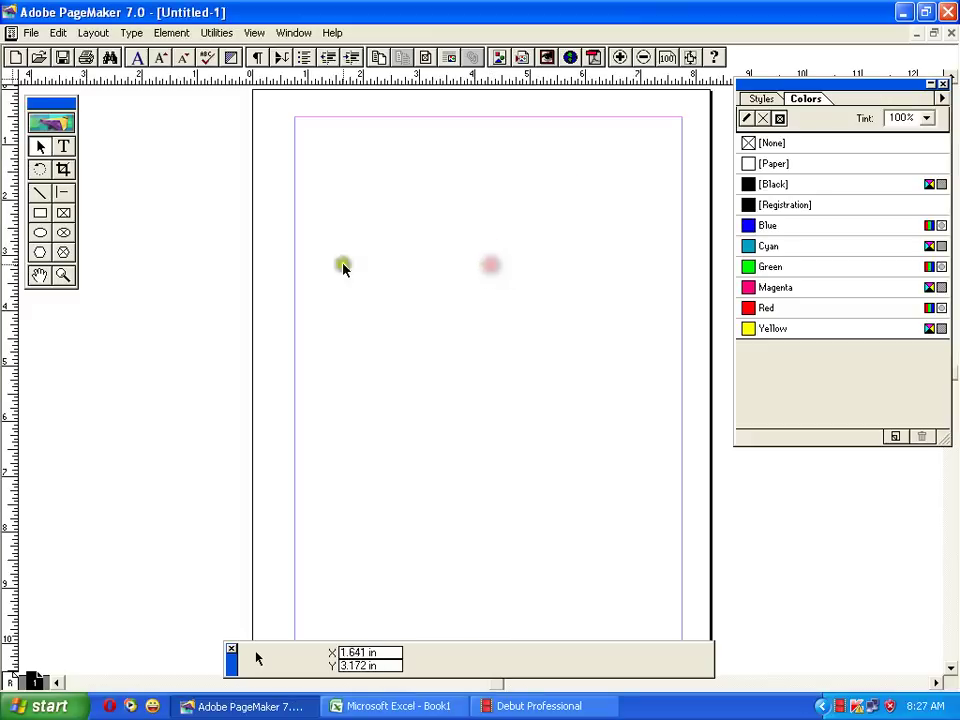
Draw a rectangle about 8.28 by 1.39 in across the page's upper edge and fill it with black at 30% tint
{"action": "left_click", "coordinate": [40, 212]}
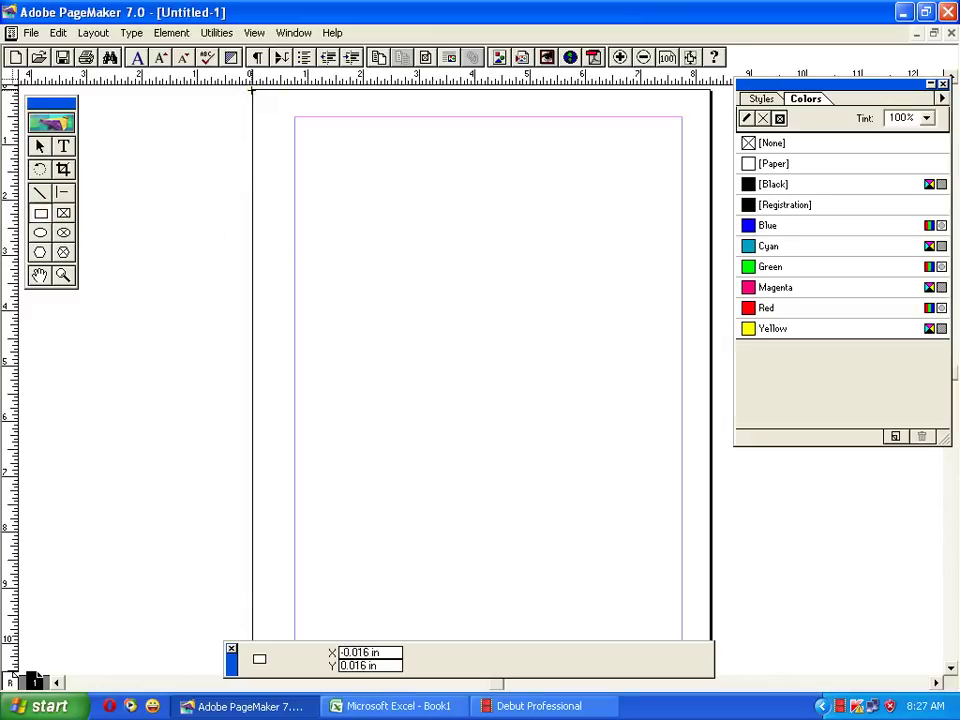
{"action": "left_click_drag", "start_coordinate": [253, 90], "coordinate": [709, 164]}
{"action": "left_click", "coordinate": [780, 118]}
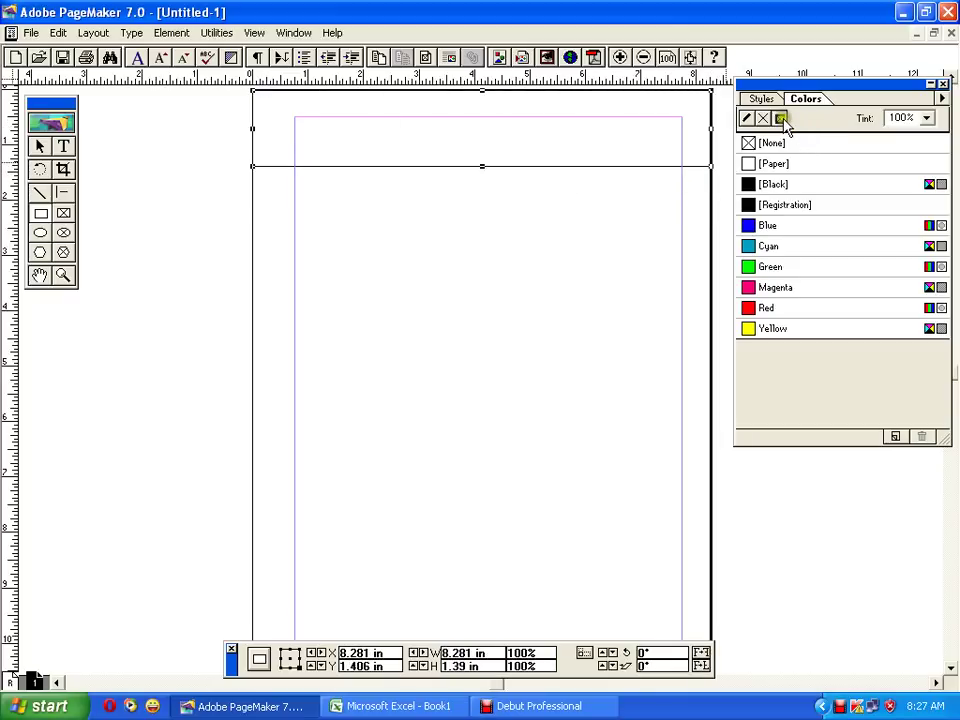
{"action": "left_click", "coordinate": [770, 186]}
{"action": "left_click", "coordinate": [927, 118]}
{"action": "left_click_drag", "start_coordinate": [929, 154], "coordinate": [926, 204]}
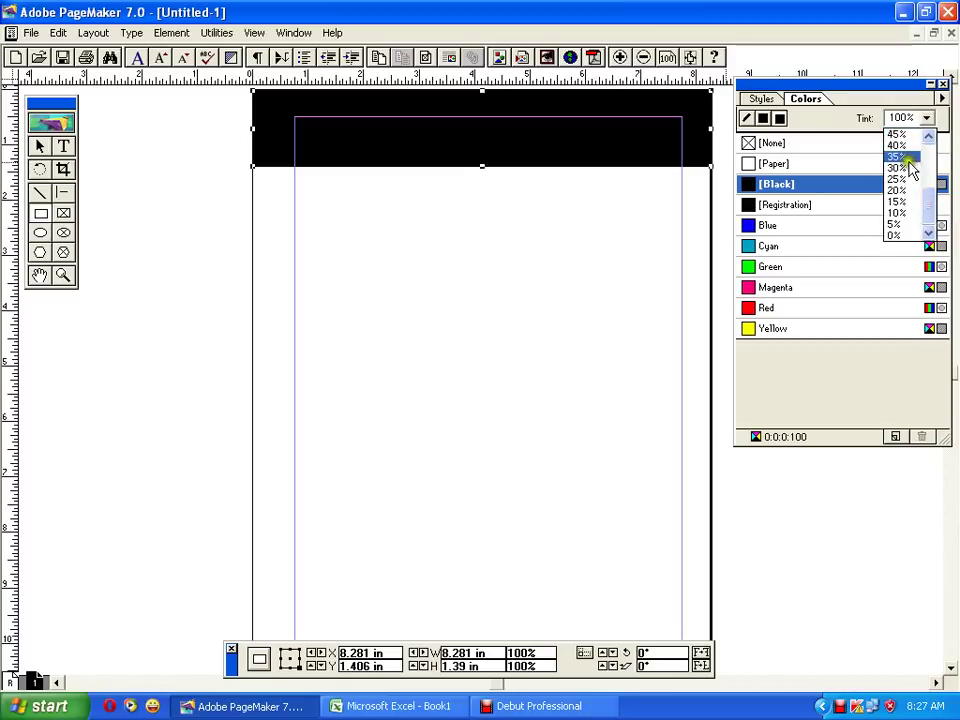
{"action": "left_click", "coordinate": [905, 168]}
Duplicate the gray band directly below itself and shrink the copy to a block about 0.75 by 0.98 in within the left margin
{"action": "left_click", "coordinate": [40, 147]}
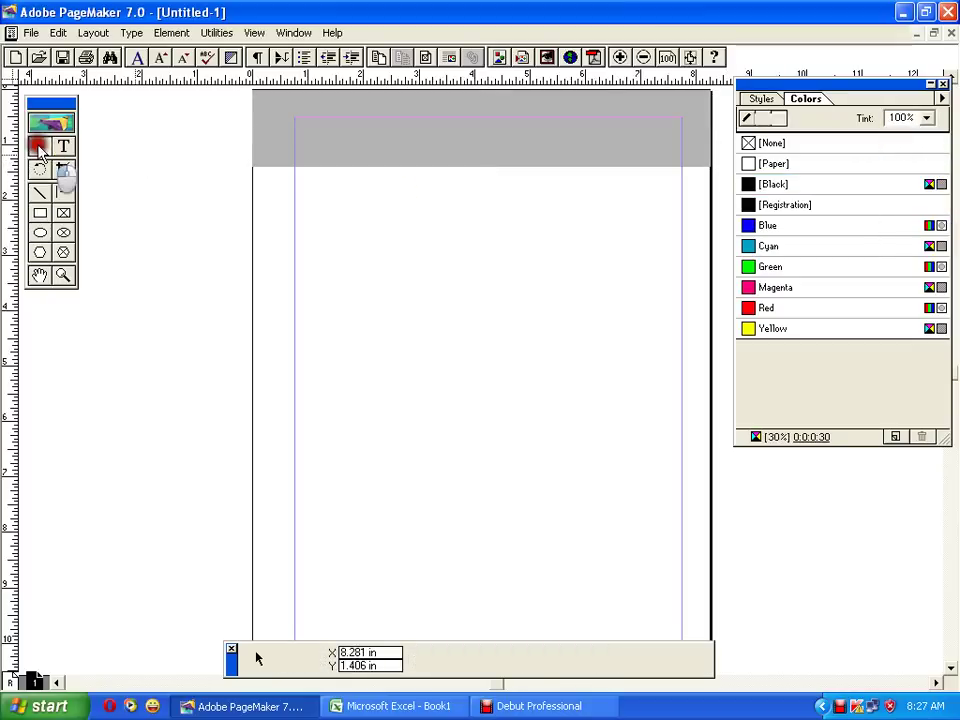
{"action": "left_click", "coordinate": [266, 155]}
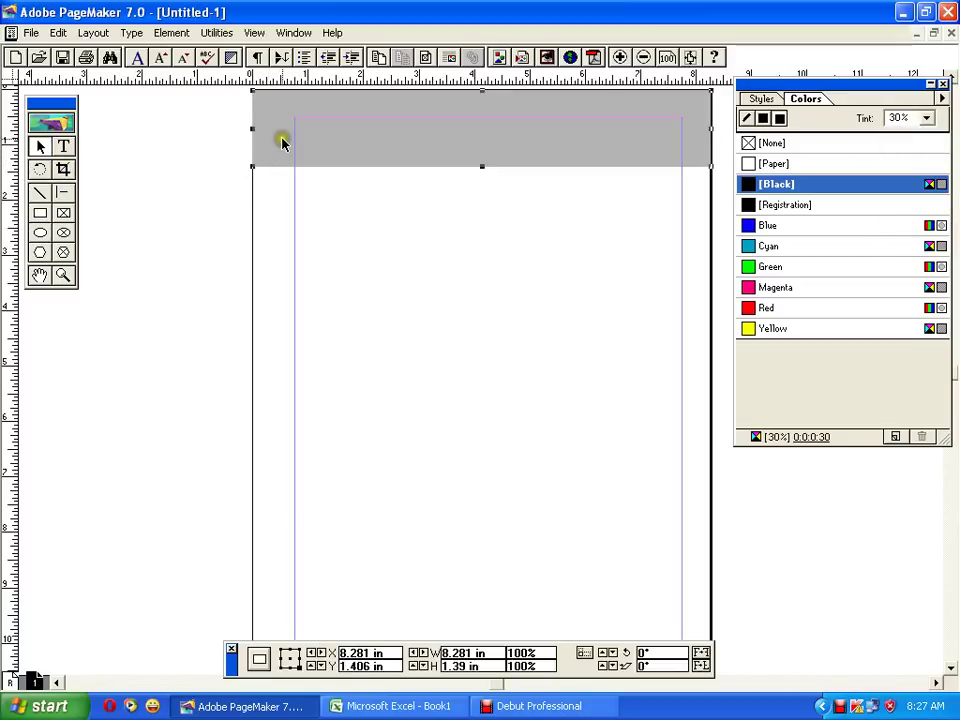
{"action": "left_click_drag", "start_coordinate": [280, 135], "coordinate": [272, 208]}
{"action": "left_click_drag", "start_coordinate": [483, 243], "coordinate": [482, 220]}
{"action": "left_click_drag", "start_coordinate": [710, 194], "coordinate": [294, 208]}
Color the small block in the left margin red at 100% tint
{"action": "left_click_drag", "start_coordinate": [928, 120], "coordinate": [904, 134]}
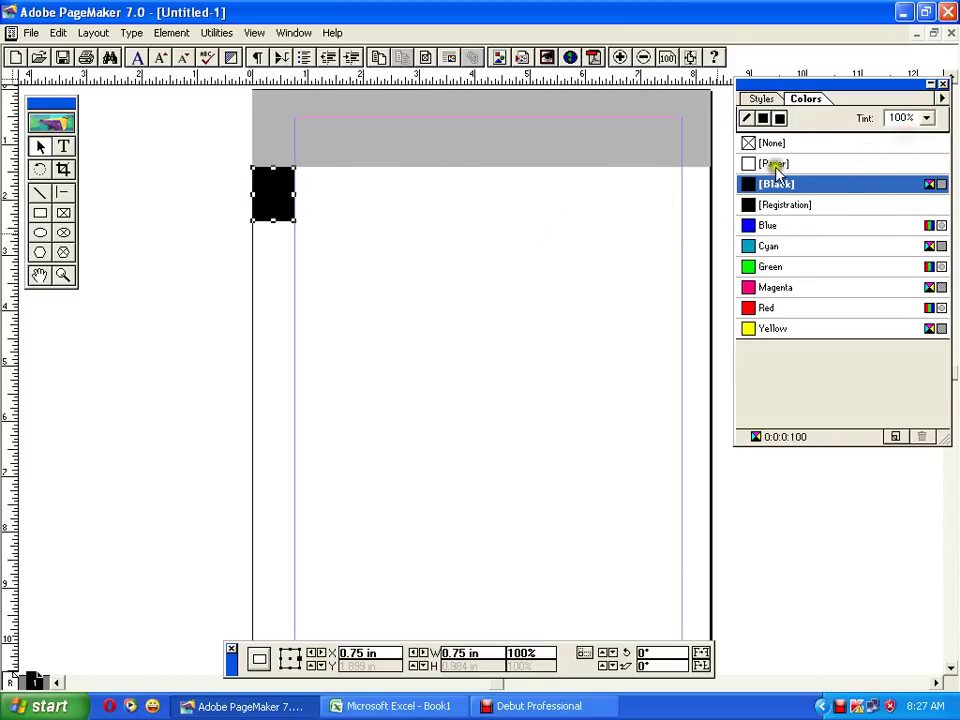
{"action": "left_click", "coordinate": [762, 310]}
{"action": "left_click", "coordinate": [549, 317]}
Duplicate the red block, stretch the copy to 7 in wide between the left and right margin guides, and color it black
{"action": "left_click", "coordinate": [272, 194]}
{"action": "left_click_drag", "start_coordinate": [272, 194], "coordinate": [681, 218]}
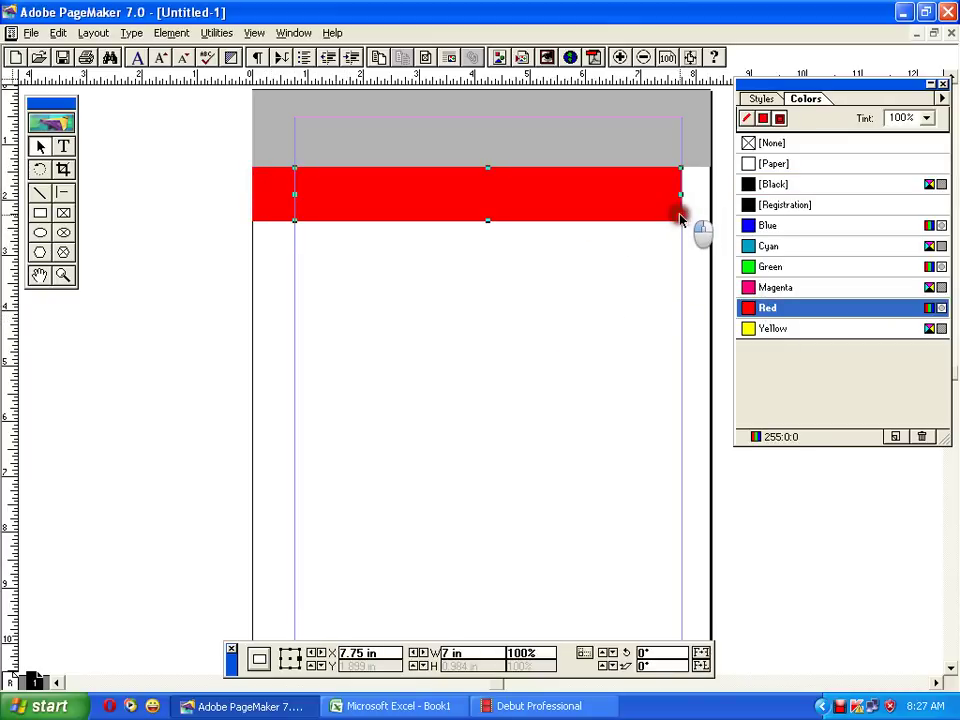
{"action": "left_click", "coordinate": [773, 186]}
{"action": "left_click", "coordinate": [553, 321]}
Duplicate the red block at the other end of the black band, narrowed to fill the right margin
{"action": "left_click_drag", "start_coordinate": [258, 182], "coordinate": [253, 191]}
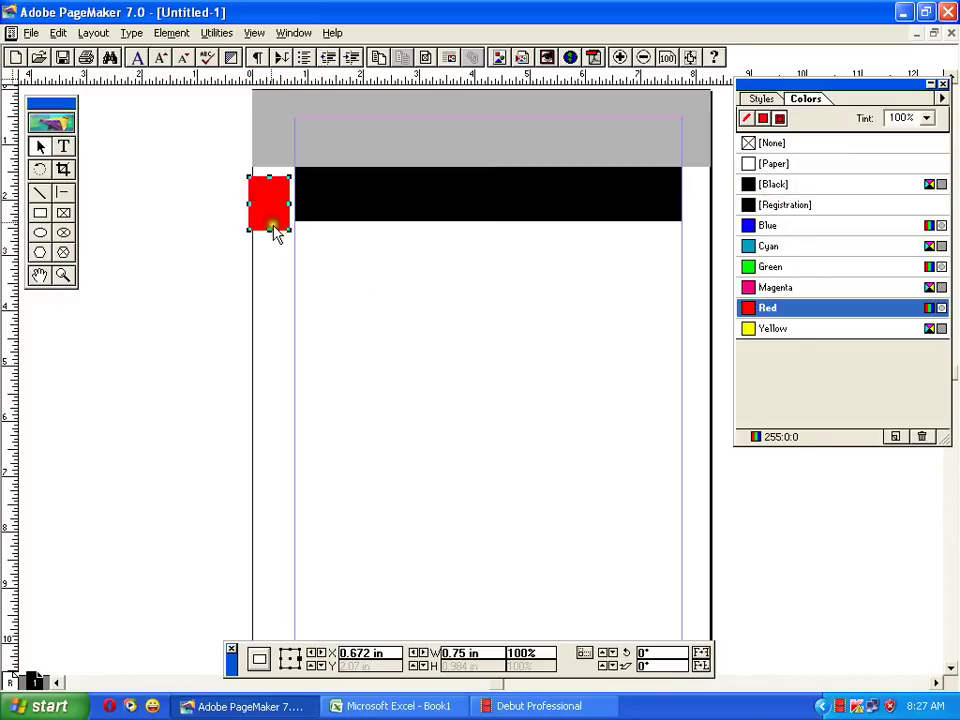
{"action": "left_click", "coordinate": [321, 288]}
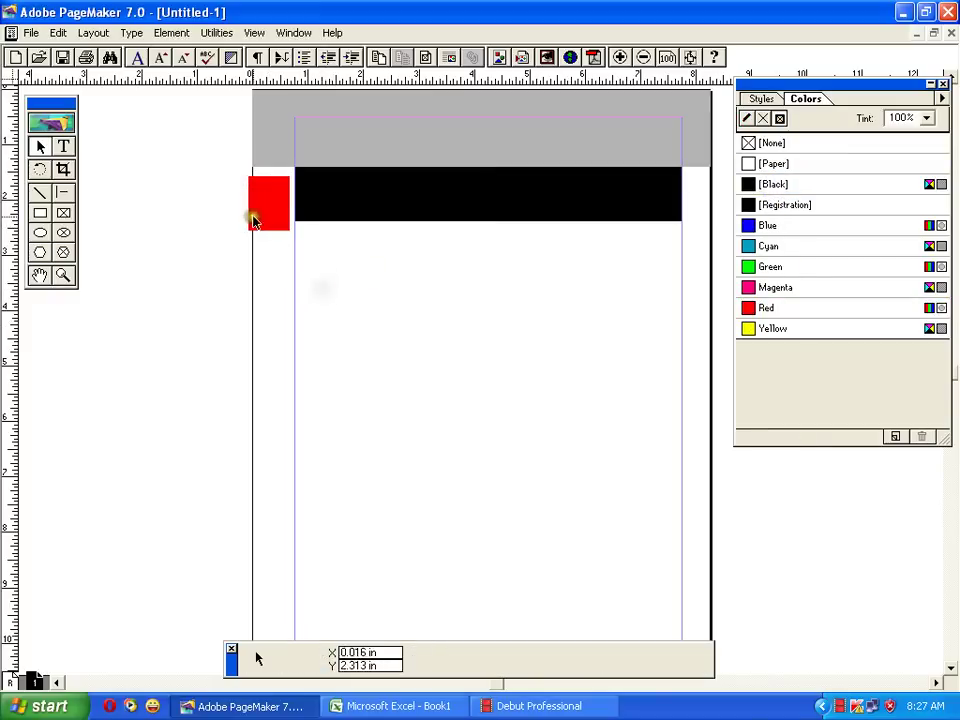
{"action": "left_click", "coordinate": [268, 208]}
{"action": "left_click_drag", "start_coordinate": [273, 201], "coordinate": [682, 194]}
{"action": "left_click", "coordinate": [322, 241]}
{"action": "left_click", "coordinate": [632, 288]}
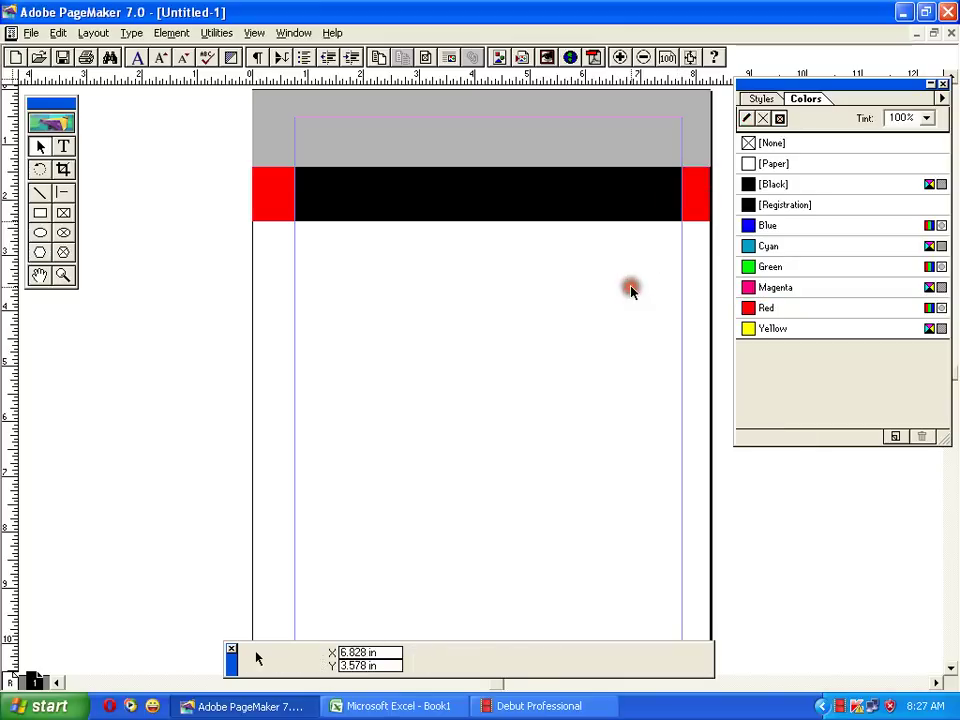
Add a text block over the black band containing the heading "Editorials"
{"action": "left_click", "coordinate": [63, 146]}
{"action": "left_click", "coordinate": [218, 186]}
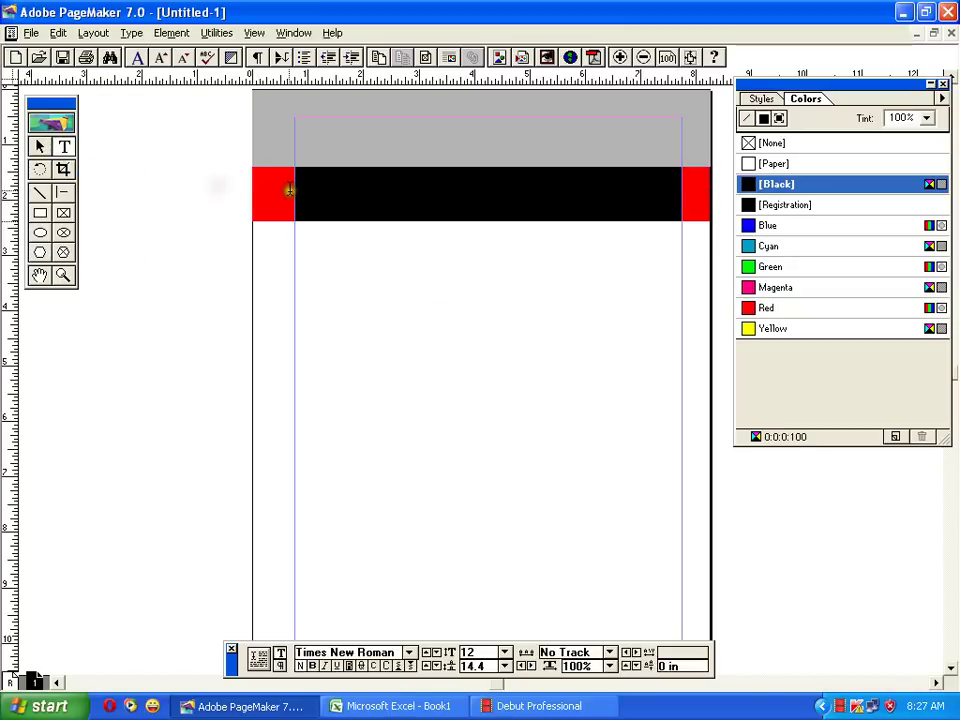
{"action": "left_click_drag", "start_coordinate": [305, 173], "coordinate": [442, 257]}
{"action": "type", "text": "ho"}
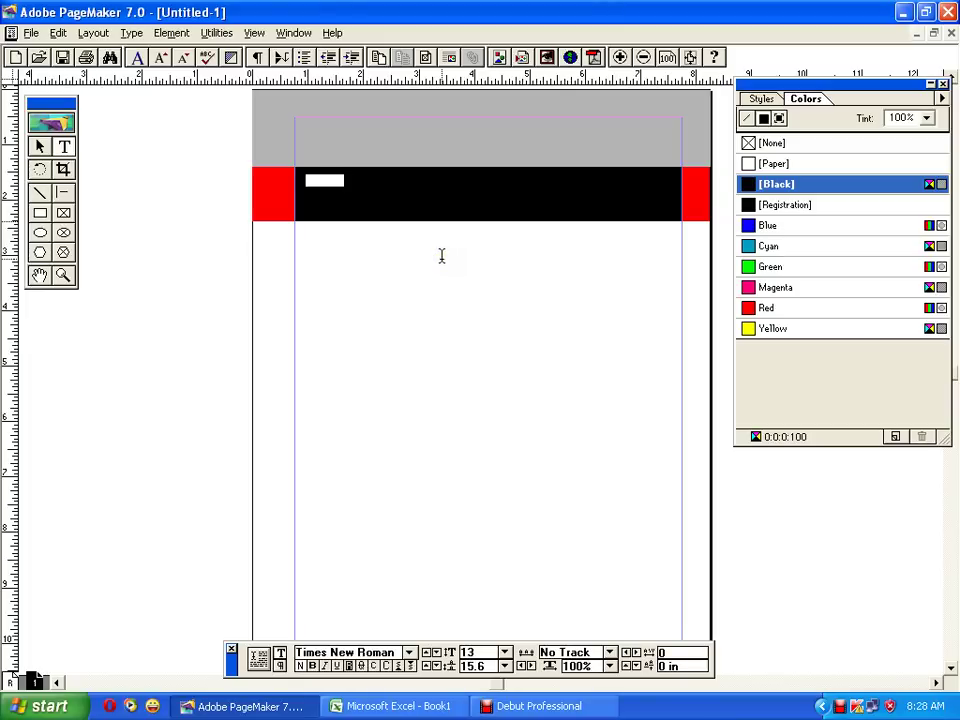
Enlarge the "Editorials" heading to 54 pt and set its font to Arial
{"action": "key", "text": "ctrl+shift+period"}
{"action": "key", "text": "ctrl+shift+period"}
{"action": "key", "text": "ctrl+shift+period"}
{"action": "key", "text": "ctrl+shift+period"}
{"action": "key", "text": "ctrl+shift+period"}
{"action": "key", "text": "ctrl+shift+period"}
{"action": "key", "text": "ctrl+shift+period"}
{"action": "key", "text": "ctrl+shift+period"}
{"action": "key", "text": "ctrl+shift+period"}
{"action": "key", "text": "ctrl+shift+period"}
{"action": "key", "text": "ctrl+shift+period"}
{"action": "key", "text": "ctrl+shift+period"}
{"action": "key", "text": "ctrl+shift+period"}
{"action": "key", "text": "ctrl+shift+period"}
{"action": "key", "text": "ctrl+shift+period"}
{"action": "key", "text": "ctrl+shift+period"}
{"action": "key", "text": "ctrl+shift+period"}
{"action": "key", "text": "ctrl+shift+period"}
{"action": "key", "text": "ctrl+shift+period"}
{"action": "key", "text": "ctrl+shift+period"}
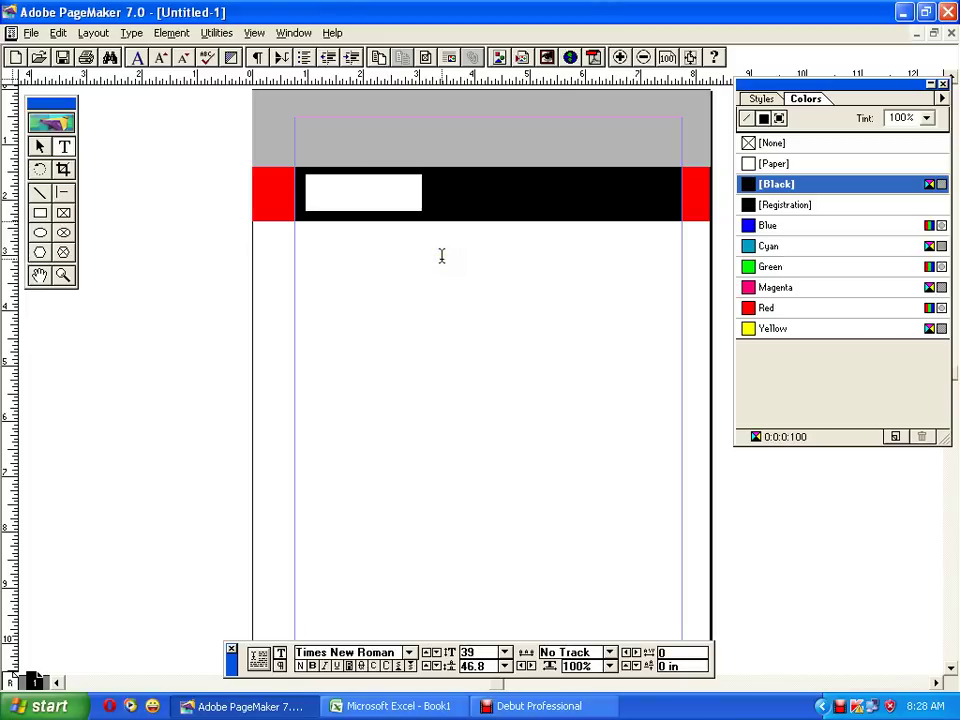
{"action": "key", "text": "ctrl+alt+shift+period"}
{"action": "key", "text": "ctrl+alt+shift+period"}
{"action": "key", "text": "ctrl+alt+shift+period"}
{"action": "key", "text": "ctrl+alt+shift+period"}
{"action": "key", "text": "ctrl+alt+shift+period"}
{"action": "key", "text": "ctrl+alt+shift+period"}
{"action": "key", "text": "ctrl+alt+shift+period"}
{"action": "key", "text": "ctrl+alt+shift+period"}
{"action": "key", "text": "ctrl+alt+shift+period"}
{"action": "key", "text": "ctrl+alt+shift+period"}
{"action": "key", "text": "ctrl+alt+shift+period"}
{"action": "key", "text": "ctrl+alt+shift+period"}
{"action": "key", "text": "ctrl+alt+shift+period"}
{"action": "key", "text": "ctrl+alt+shift+period"}
{"action": "key", "text": "ctrl+alt+shift+period"}
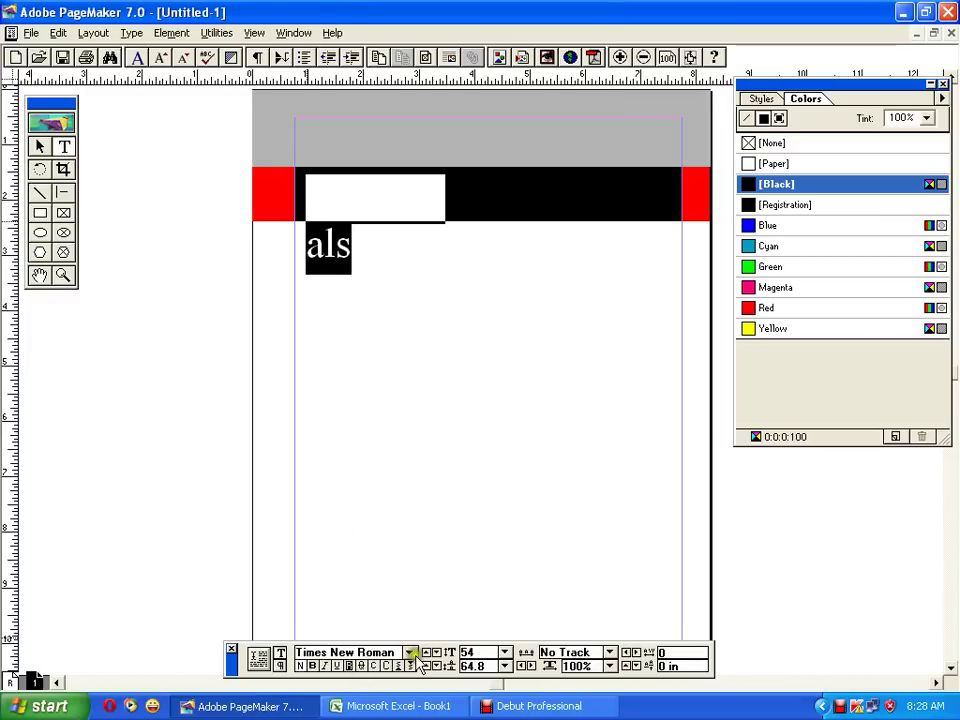
{"action": "left_click", "coordinate": [400, 652]}
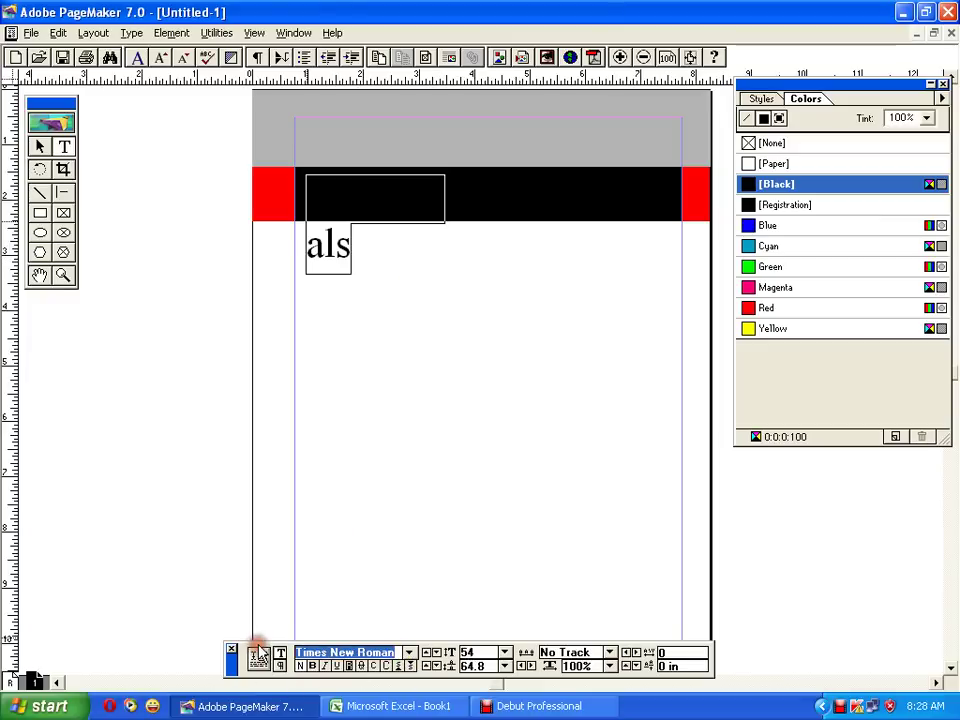
{"action": "type", "text": "Arial"}
{"action": "left_click", "coordinate": [258, 657]}
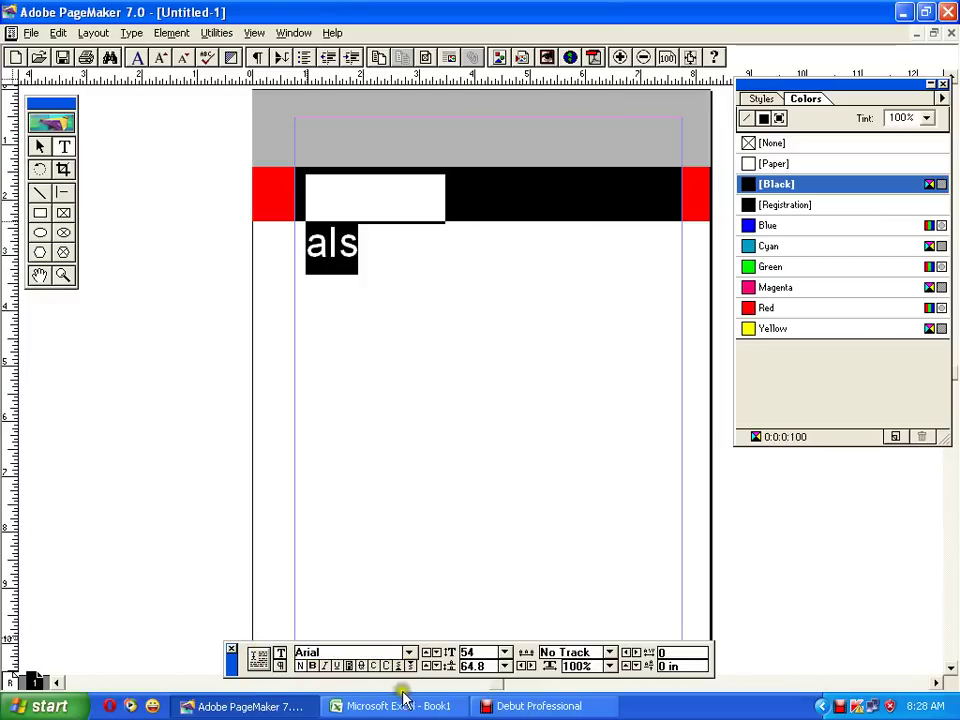
Color the "Editorials" heading with Paper and reduce its size to 42 pt
{"action": "left_click", "coordinate": [774, 163]}
{"action": "key", "text": "ctrl+shift+comma"}
{"action": "key", "text": "ctrl+shift+comma"}
{"action": "key", "text": "ctrl+shift+comma"}
{"action": "key", "text": "ctrl+shift+comma"}
{"action": "key", "text": "ctrl+shift+comma"}
{"action": "key", "text": "ctrl+shift+comma"}
{"action": "key", "text": "ctrl+shift+comma"}
{"action": "key", "text": "ctrl+shift+comma"}
{"action": "key", "text": "ctrl+shift+comma"}
{"action": "key", "text": "ctrl+shift+comma"}
{"action": "key", "text": "ctrl+shift+comma"}
{"action": "key", "text": "ctrl+shift+comma"}
{"action": "key", "text": "ctrl+shift+comma"}
{"action": "key", "text": "ctrl+shift+comma"}
{"action": "key", "text": "ctrl+shift+comma"}
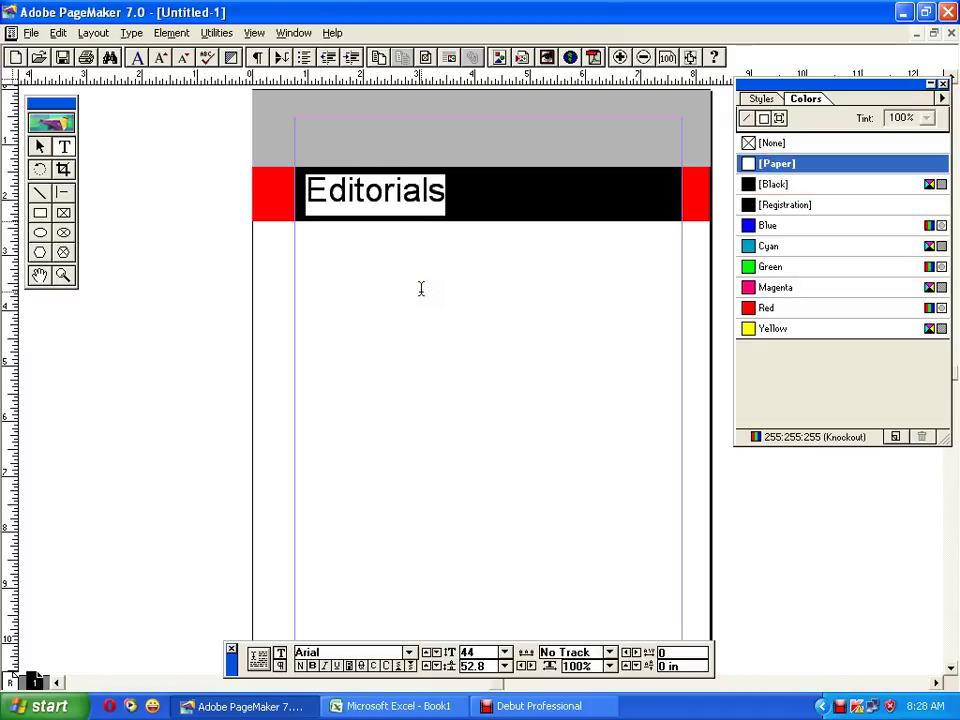
{"action": "key", "text": "ctrl+shift+comma"}
{"action": "key", "text": "ctrl+shift+comma"}
{"action": "key", "text": "ctrl+shift+comma"}
{"action": "key", "text": "ctrl+shift+comma"}
{"action": "key", "text": "ctrl+shift+comma"}
{"action": "key", "text": "ctrl+shift+comma"}
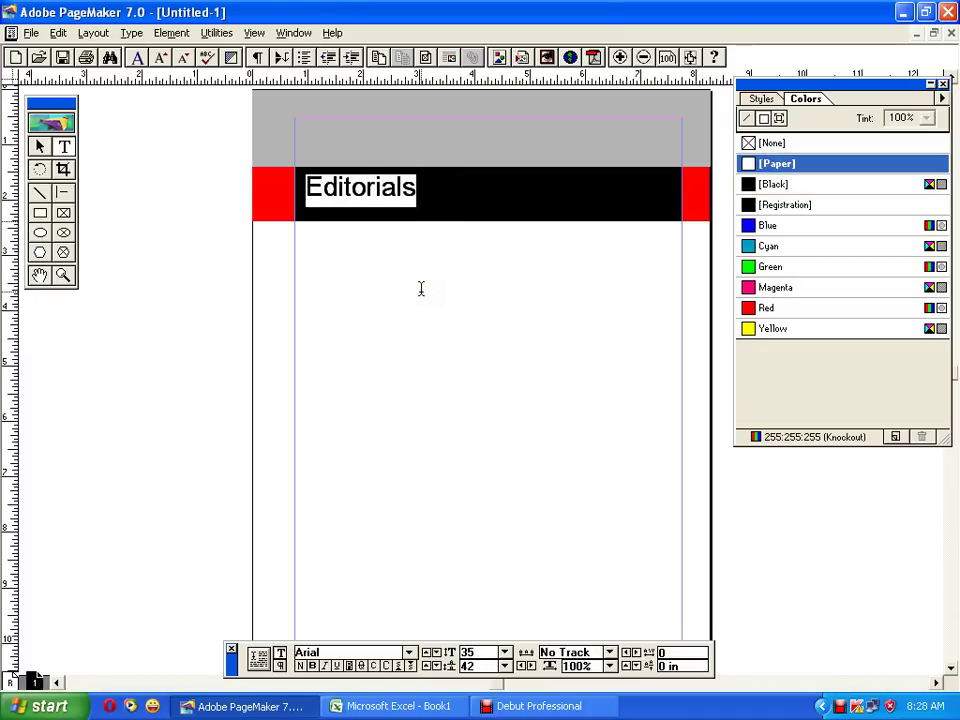
{"action": "key", "text": "ctrl+shift+period"}
{"action": "key", "text": "ctrl+shift+period"}
{"action": "key", "text": "ctrl+shift+period"}
{"action": "key", "text": "ctrl+shift+period"}
{"action": "key", "text": "ctrl+shift+period"}
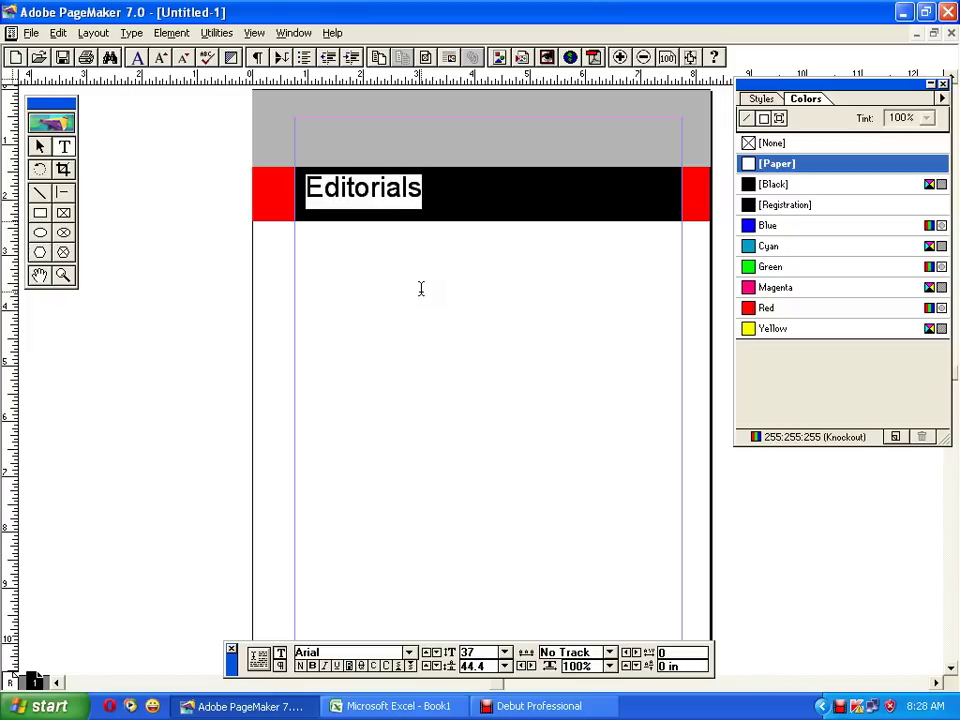
{"action": "key", "text": "ctrl+shift+period"}
{"action": "key", "text": "ctrl+shift+period"}
{"action": "key", "text": "ctrl+shift+period"}
{"action": "key", "text": "ctrl+shift+period"}
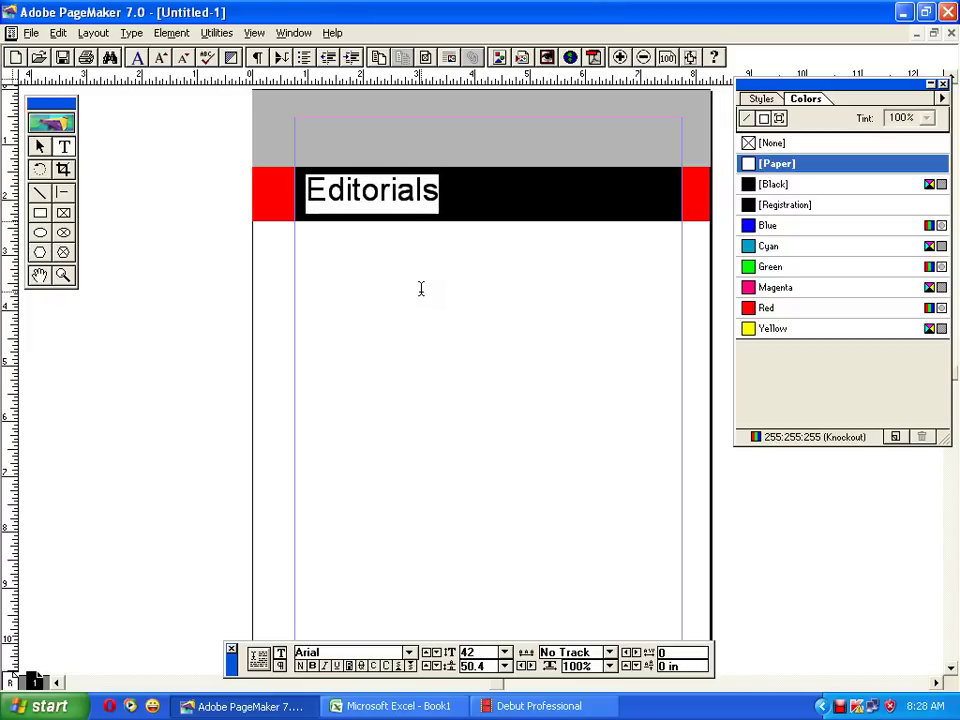
Nudge the "Editorials" heading right and down to X 1.143 in so it sits centered in the black band's height
{"action": "left_click", "coordinate": [40, 147]}
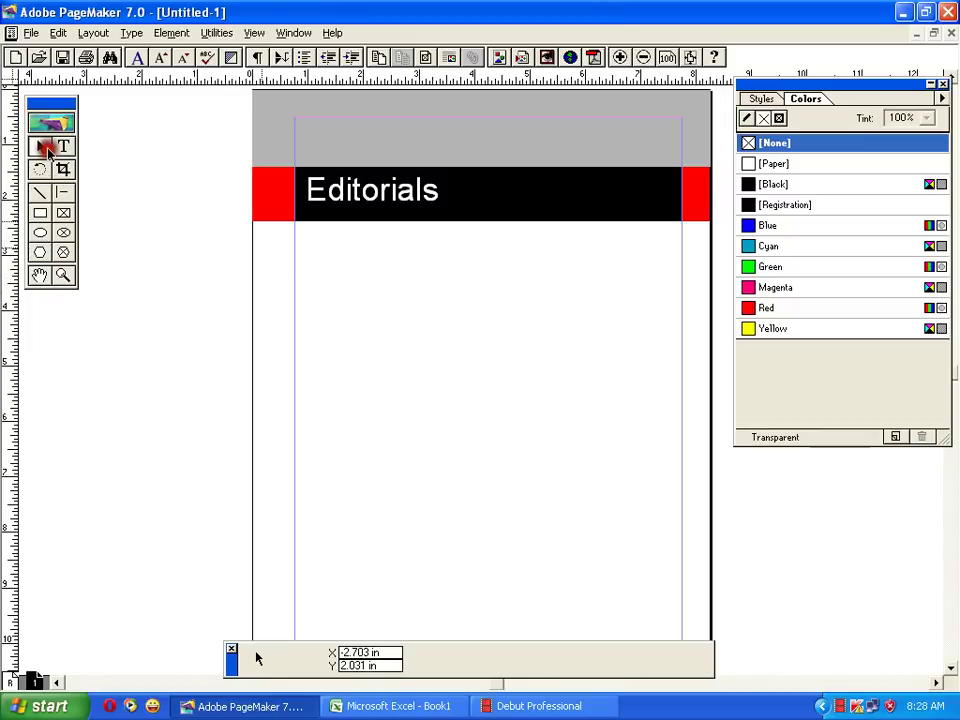
{"action": "left_click", "coordinate": [364, 199]}
{"action": "left_click_drag", "start_coordinate": [363, 199], "coordinate": [363, 202]}
{"action": "key", "text": "Right"}
{"action": "key", "text": "Right"}
{"action": "key", "text": "Right"}
{"action": "key", "text": "Right"}
{"action": "key", "text": "Right"}
{"action": "key", "text": "Right"}
{"action": "key", "text": "Right"}
{"action": "key", "text": "Right"}
{"action": "key", "text": "Right"}
{"action": "key", "text": "Right"}
{"action": "key", "text": "Right"}
{"action": "key", "text": "Right"}
{"action": "key", "text": "Right"}
{"action": "key", "text": "Right"}
{"action": "key", "text": "Right"}
{"action": "key", "text": "Right"}
{"action": "key", "text": "Right"}
{"action": "key", "text": "Right"}
{"action": "key", "text": "Right"}
{"action": "key", "text": "Right"}
{"action": "key", "text": "Down"}
{"action": "key", "text": "Down"}
{"action": "key", "text": "Down"}
{"action": "key", "text": "Down"}
{"action": "key", "text": "Down"}
{"action": "key", "text": "Left"}
{"action": "key", "text": "Left"}
{"action": "key", "text": "Left"}
{"action": "key", "text": "Left"}
{"action": "key", "text": "Left"}
{"action": "key", "text": "Left"}
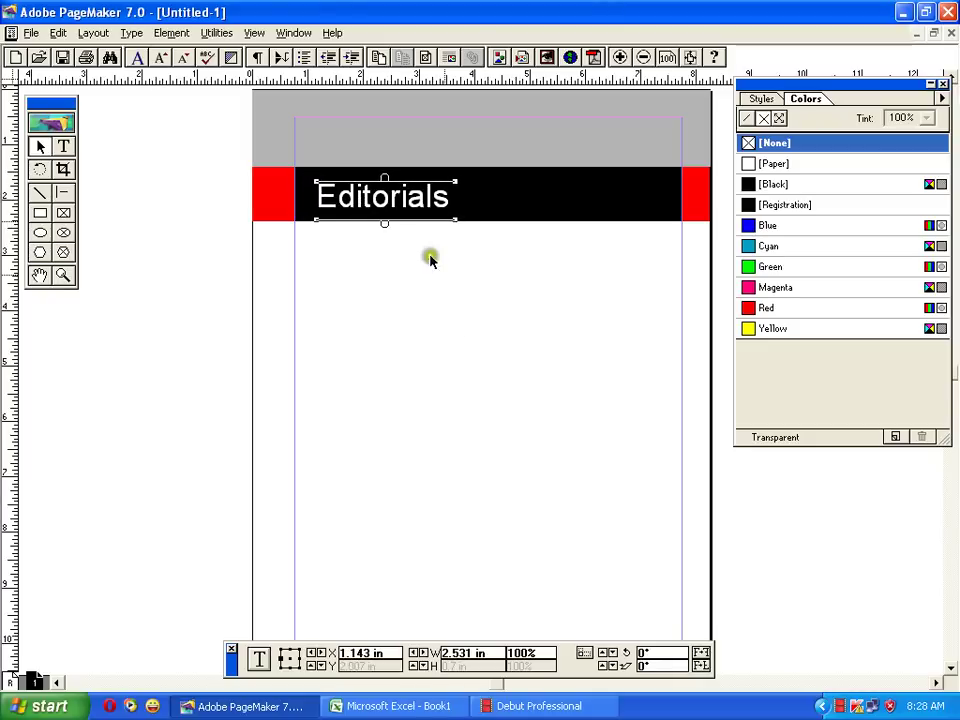
{"action": "left_click", "coordinate": [448, 345]}
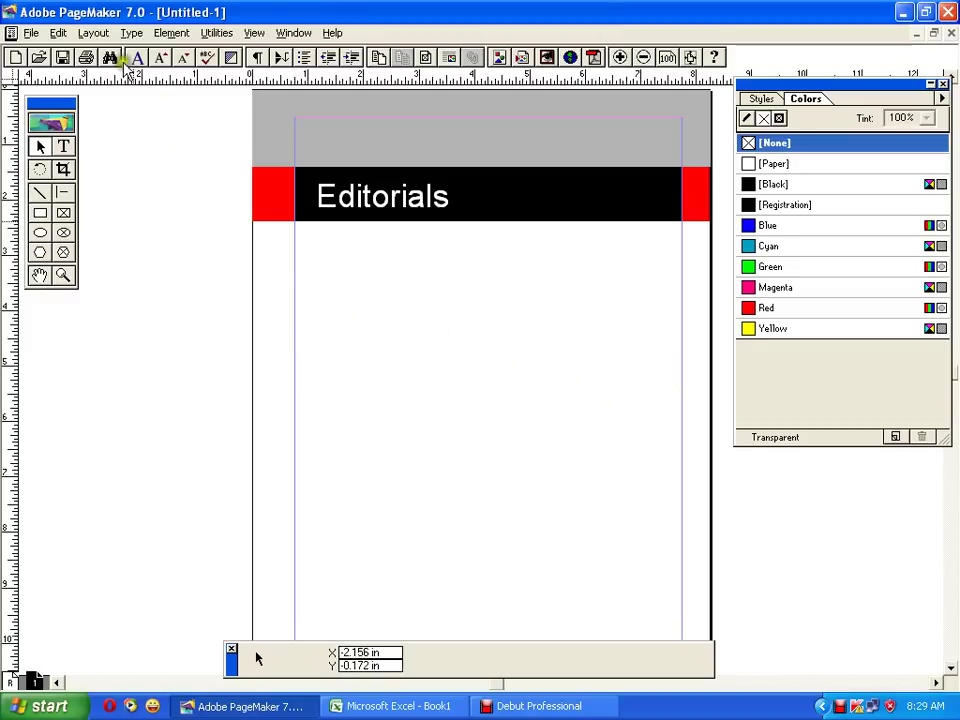
Set up three column guides on the page with 0.167 in space between columns
{"action": "left_click", "coordinate": [90, 33]}
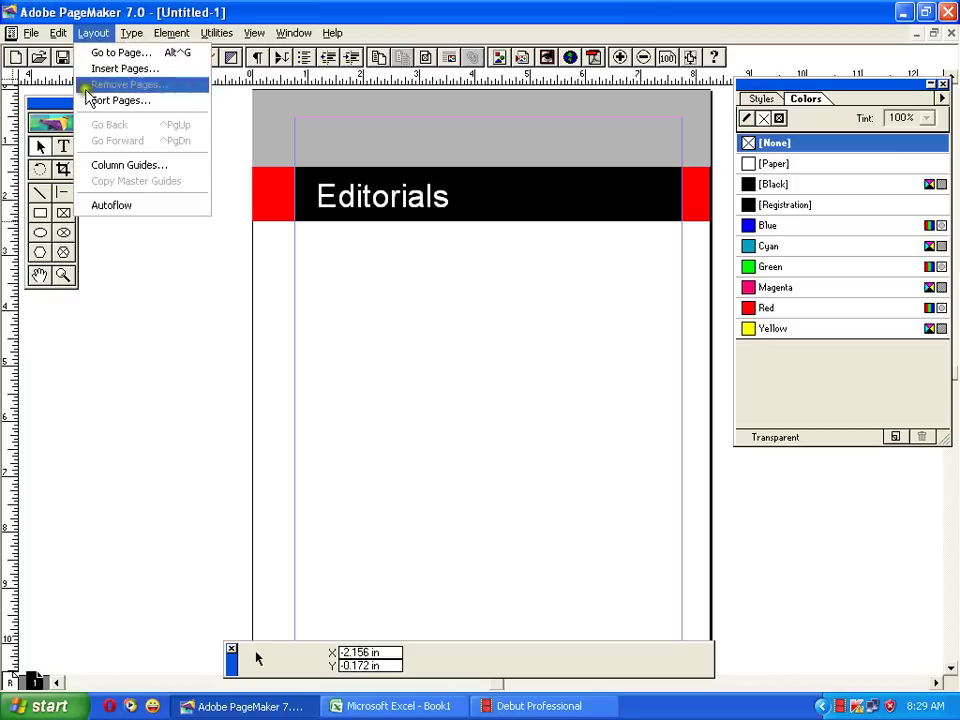
{"action": "left_click", "coordinate": [126, 169]}
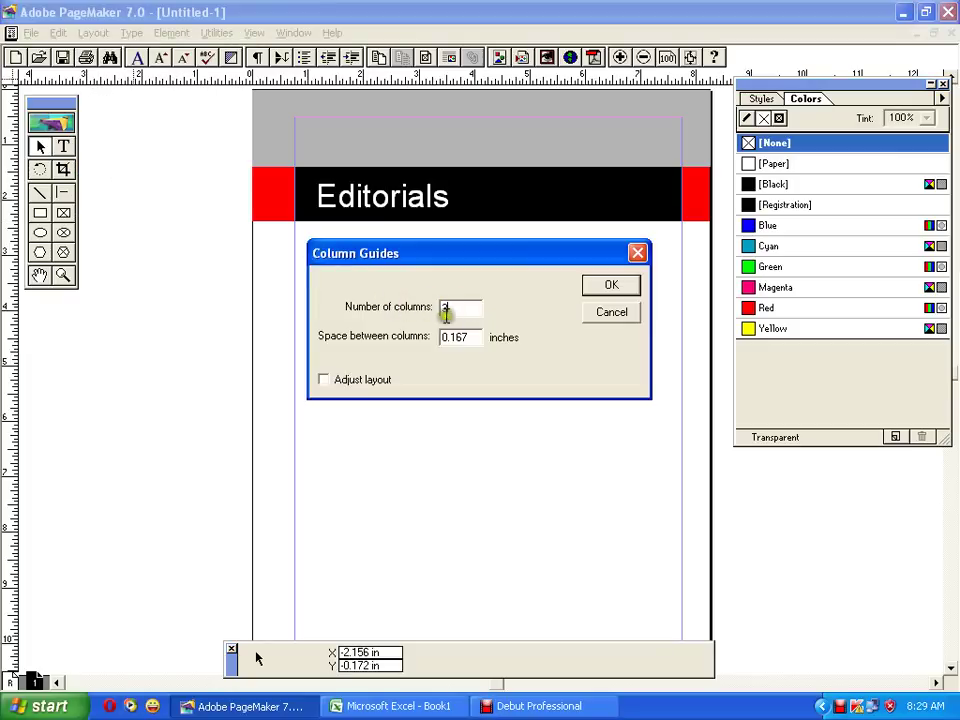
{"action": "left_click_drag", "start_coordinate": [456, 337], "coordinate": [424, 337]}
{"action": "left_click", "coordinate": [470, 337]}
{"action": "left_click", "coordinate": [608, 287]}
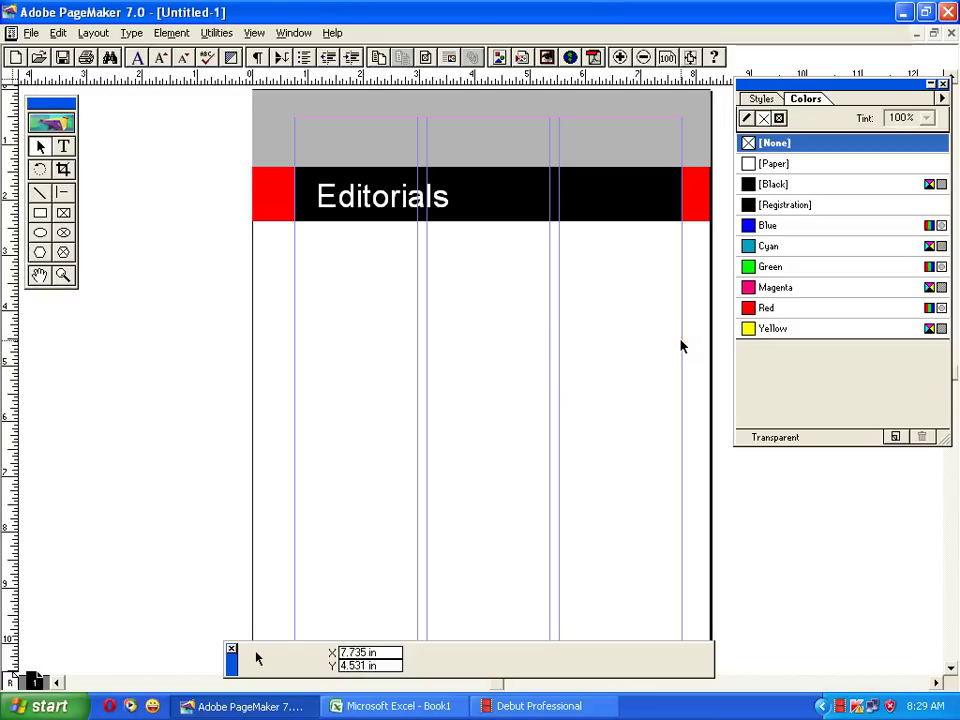
Change the page's column guides to five columns
{"action": "left_click", "coordinate": [93, 33]}
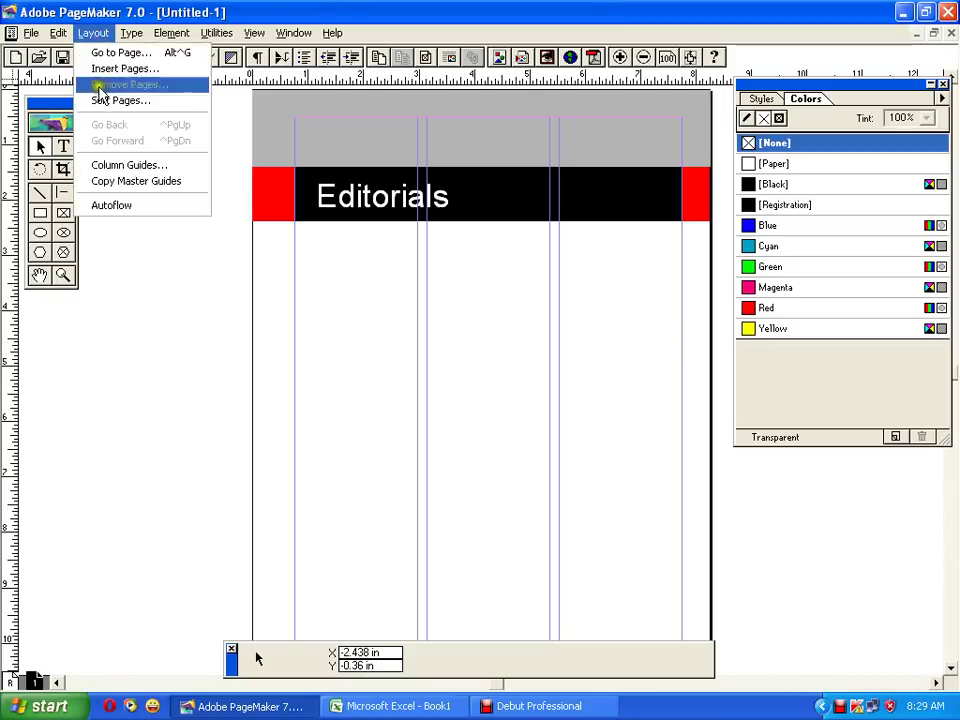
{"action": "left_click", "coordinate": [121, 167]}
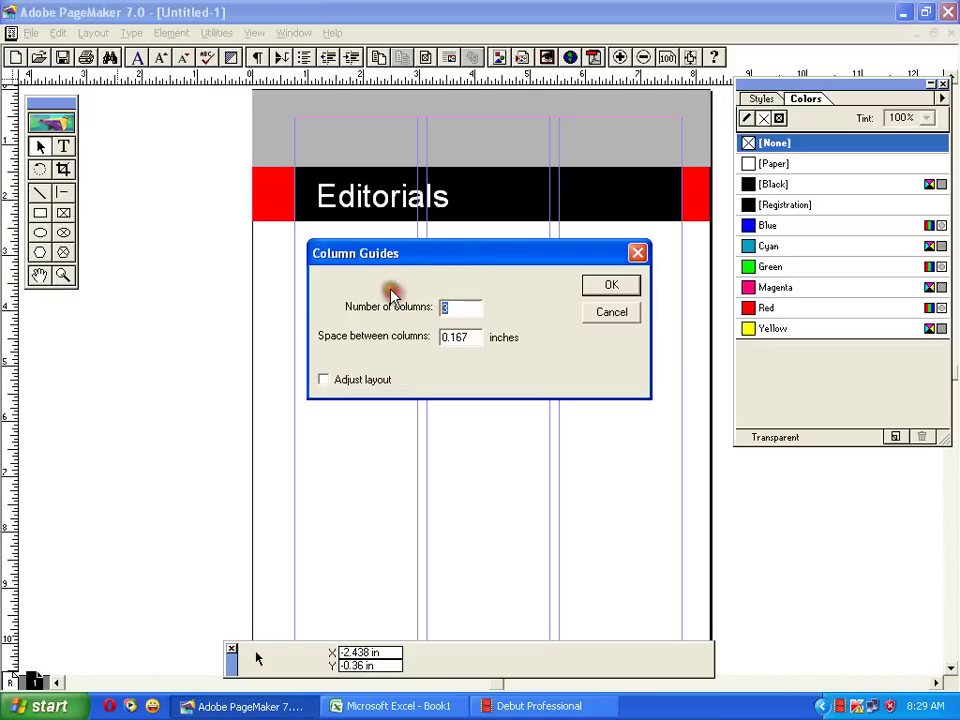
{"action": "left_click", "coordinate": [594, 287]}
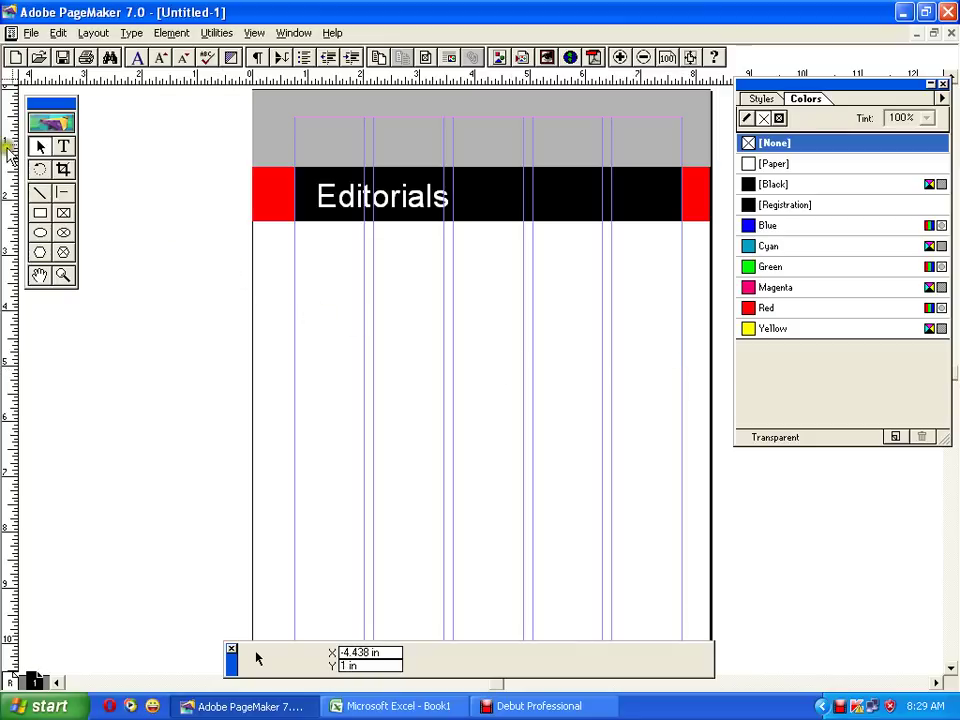
Create a text block below the black band across the first four columns, reading "A Complete IT Solution...."
{"action": "left_click", "coordinate": [63, 146]}
{"action": "left_click_drag", "start_coordinate": [294, 237], "coordinate": [593, 356]}
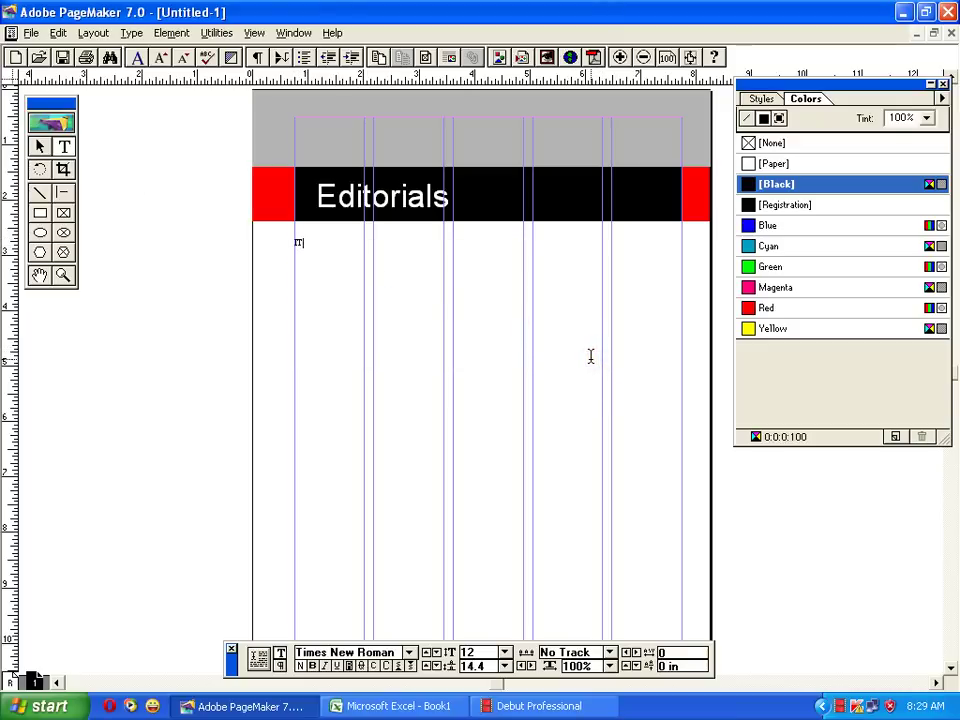
{"action": "type", "text": "An"}
{"action": "key", "text": "BackSpace"}
{"action": "left_click", "coordinate": [589, 357]}
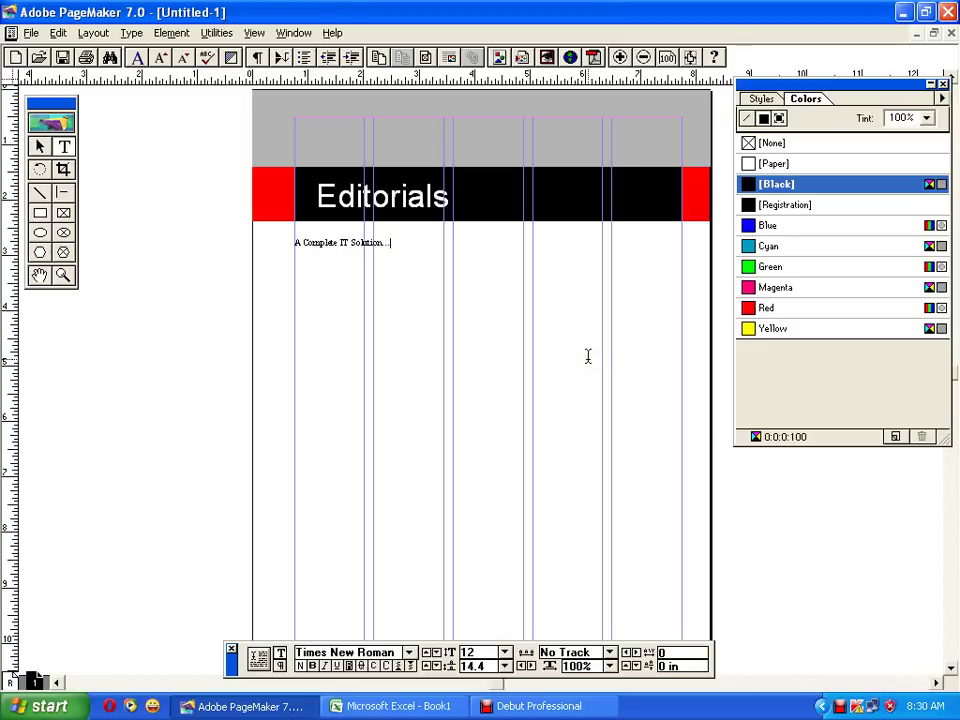
Enlarge the whole "A Complete IT Solution...." text to 40 pt
{"action": "key", "text": "ctrl+a"}
{"action": "key", "text": "ctrl+alt+shift+period"}
{"action": "key", "text": "ctrl+alt+shift+period"}
{"action": "key", "text": "ctrl+alt+shift+period"}
{"action": "key", "text": "ctrl+alt+shift+period"}
{"action": "key", "text": "ctrl+alt+shift+period"}
{"action": "key", "text": "ctrl+alt+shift+period"}
{"action": "key", "text": "ctrl+alt+shift+period"}
{"action": "key", "text": "ctrl+alt+shift+period"}
{"action": "key", "text": "ctrl+alt+shift+period"}
{"action": "key", "text": "ctrl+alt+shift+period"}
{"action": "key", "text": "ctrl+alt+shift+period"}
{"action": "key", "text": "ctrl+alt+shift+period"}
{"action": "key", "text": "ctrl+alt+shift+period"}
{"action": "key", "text": "ctrl+alt+shift+period"}
{"action": "key", "text": "ctrl+alt+shift+period"}
{"action": "key", "text": "ctrl+alt+shift+period"}
{"action": "key", "text": "ctrl+alt+shift+period"}
{"action": "key", "text": "ctrl+alt+shift+period"}
{"action": "key", "text": "ctrl+alt+shift+period"}
{"action": "key", "text": "ctrl+alt+shift+period"}
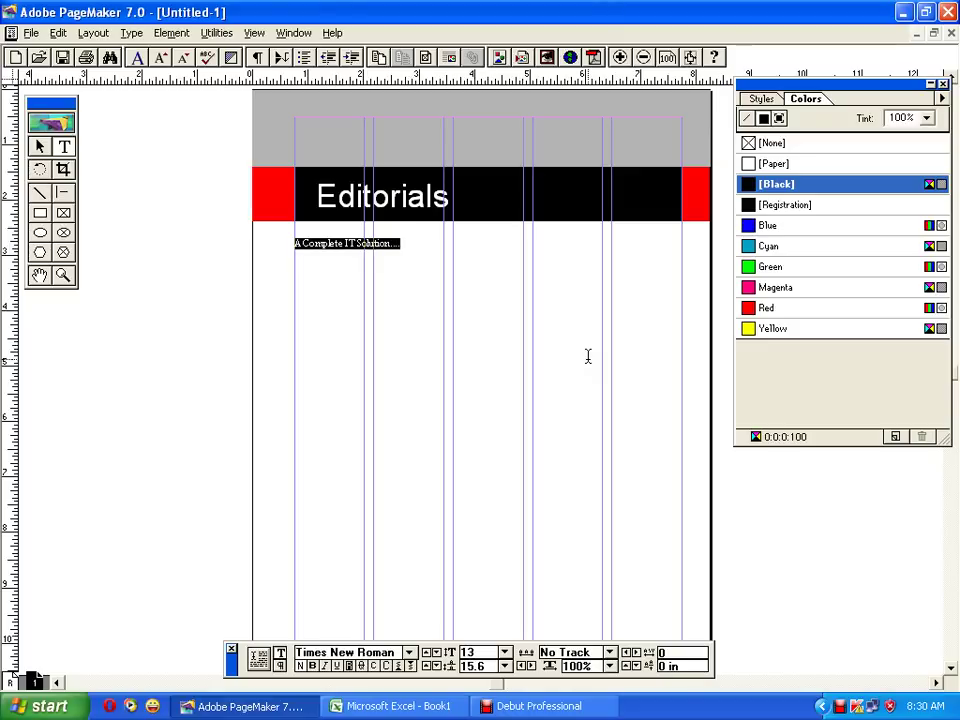
{"action": "key", "text": "ctrl+alt+shift+period"}
{"action": "key", "text": "ctrl+alt+shift+period"}
{"action": "key", "text": "ctrl+alt+shift+period"}
{"action": "key", "text": "ctrl+alt+shift+period"}
{"action": "key", "text": "ctrl+alt+shift+period"}
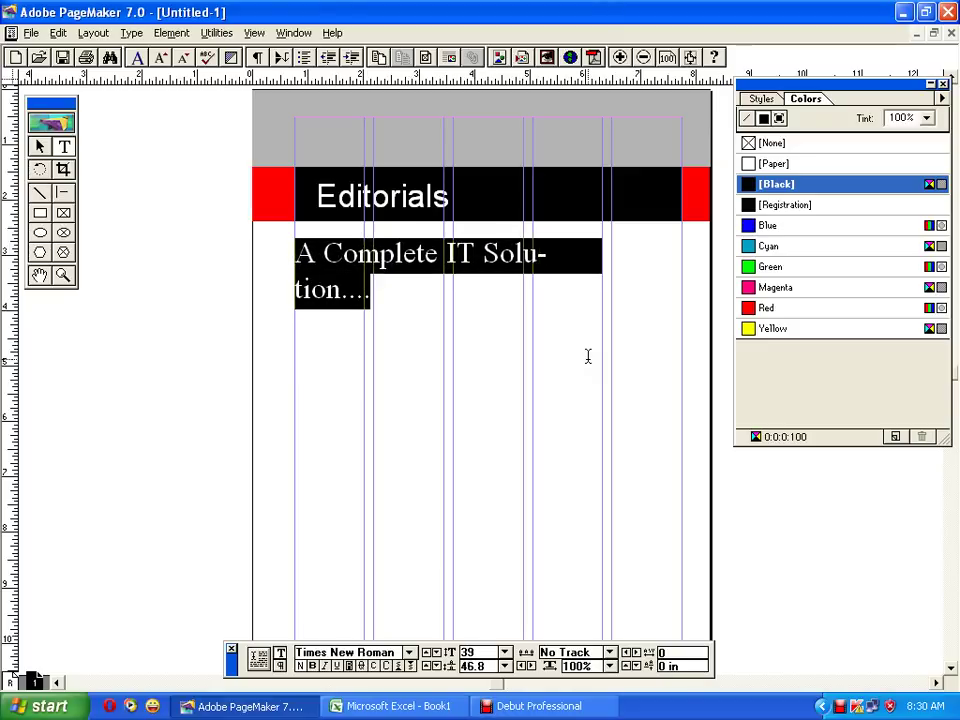
Change the "A Complete IT Solution...." headline to Arial and reduce its size to 37 pt
{"action": "left_click_drag", "start_coordinate": [392, 652], "coordinate": [253, 658]}
{"action": "type", "text": "ari"}
{"action": "key", "text": "Return"}
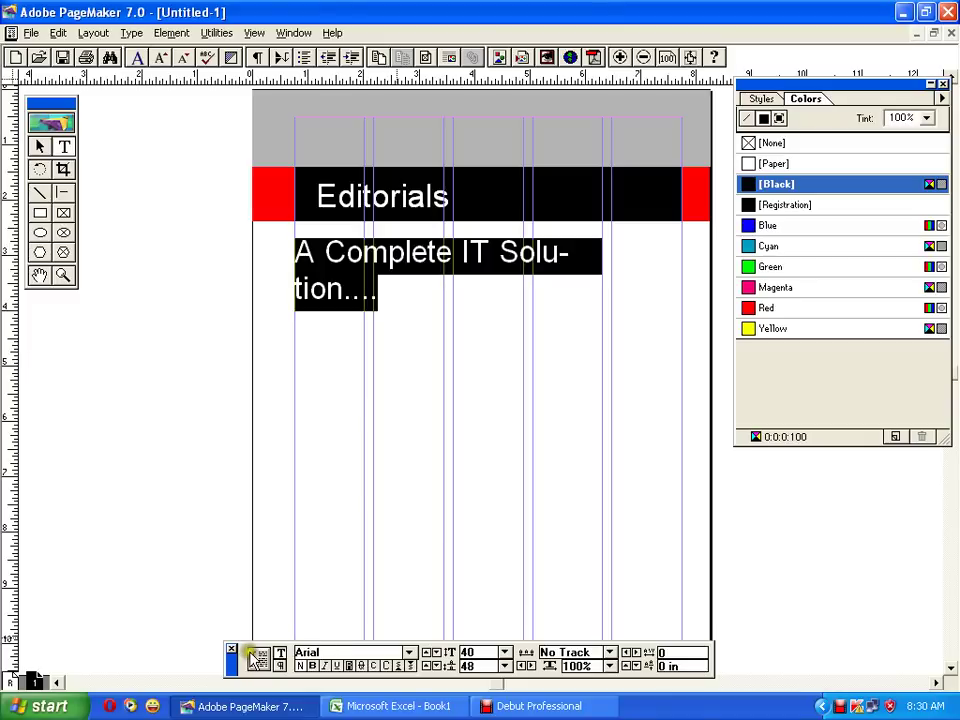
{"action": "key", "text": "ctrl+alt+shift+comma"}
{"action": "key", "text": "ctrl+alt+shift+comma"}
{"action": "key", "text": "ctrl+alt+shift+comma"}
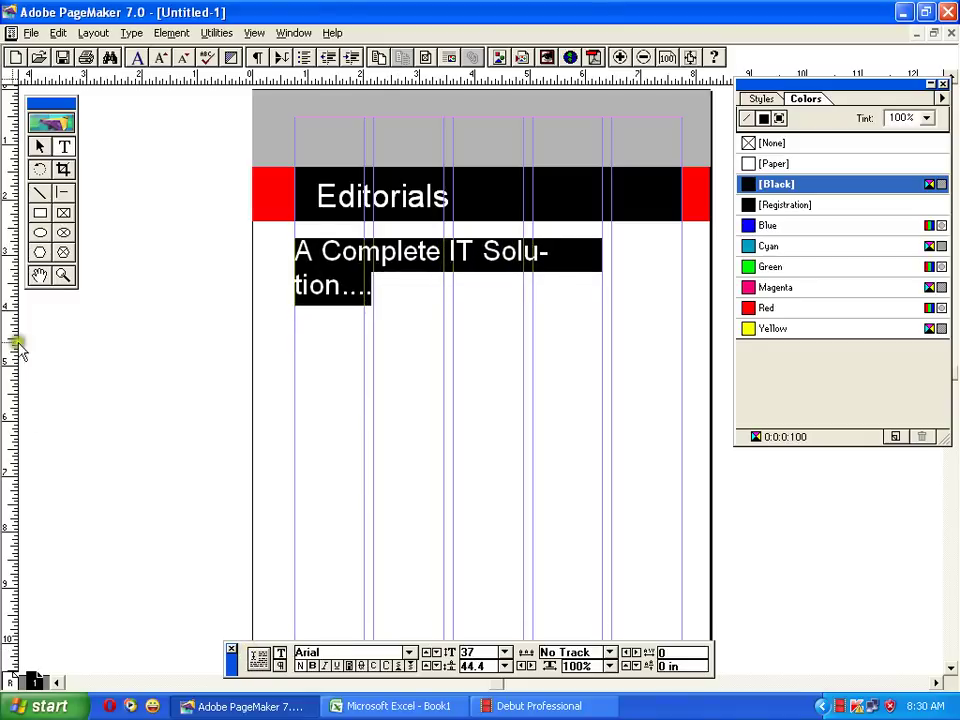
Widen the "A Complete IT Solution...." text block until it fits on one line and shift it slightly down
{"action": "left_click", "coordinate": [41, 146]}
{"action": "left_click", "coordinate": [332, 285]}
{"action": "left_click_drag", "start_coordinate": [603, 305], "coordinate": [651, 318]}
{"action": "left_click", "coordinate": [636, 324]}
{"action": "left_click", "coordinate": [490, 256]}
{"action": "left_click_drag", "start_coordinate": [490, 255], "coordinate": [490, 258]}
{"action": "left_click", "coordinate": [130, 313]}
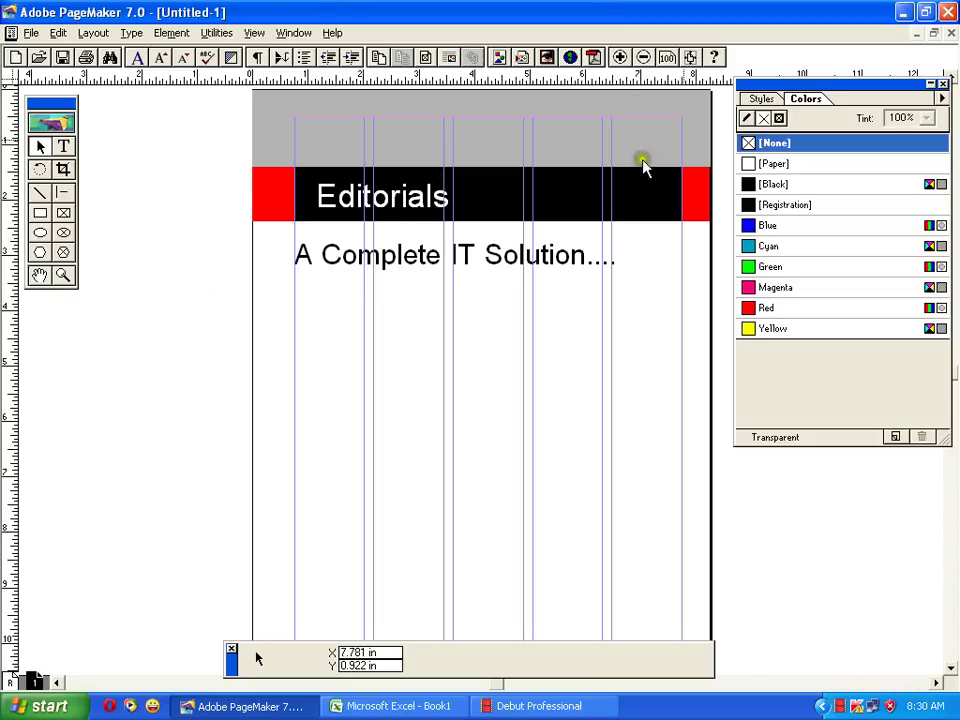
Switch to the F: drive in the file explorer and open Magazine.pmd from the Morning_Diploma folder
{"action": "left_click", "coordinate": [907, 16]}
{"action": "left_click", "coordinate": [34, 707]}
{"action": "left_click", "coordinate": [84, 608]}
{"action": "type", "text": "f:"}
{"action": "key", "text": "Return"}
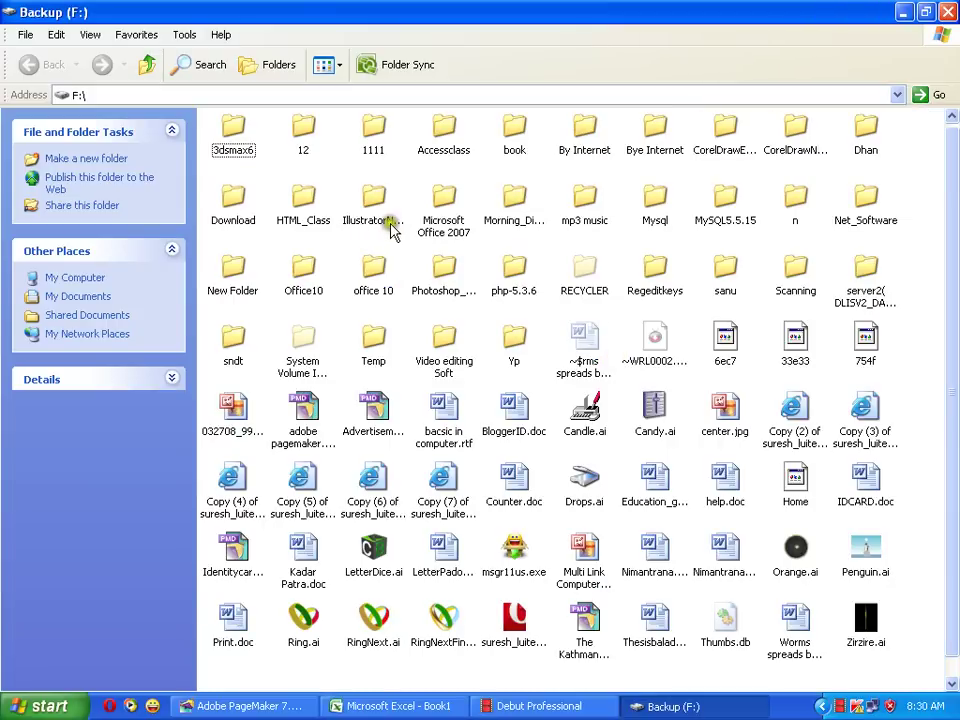
{"action": "left_click", "coordinate": [522, 210]}
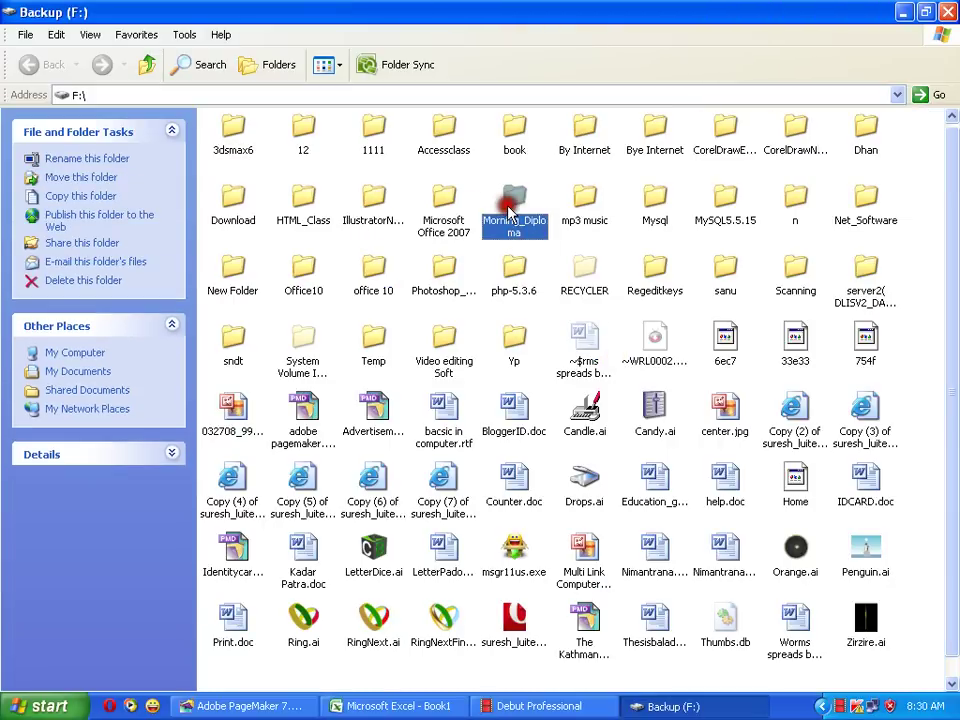
{"action": "double_click", "coordinate": [508, 207]}
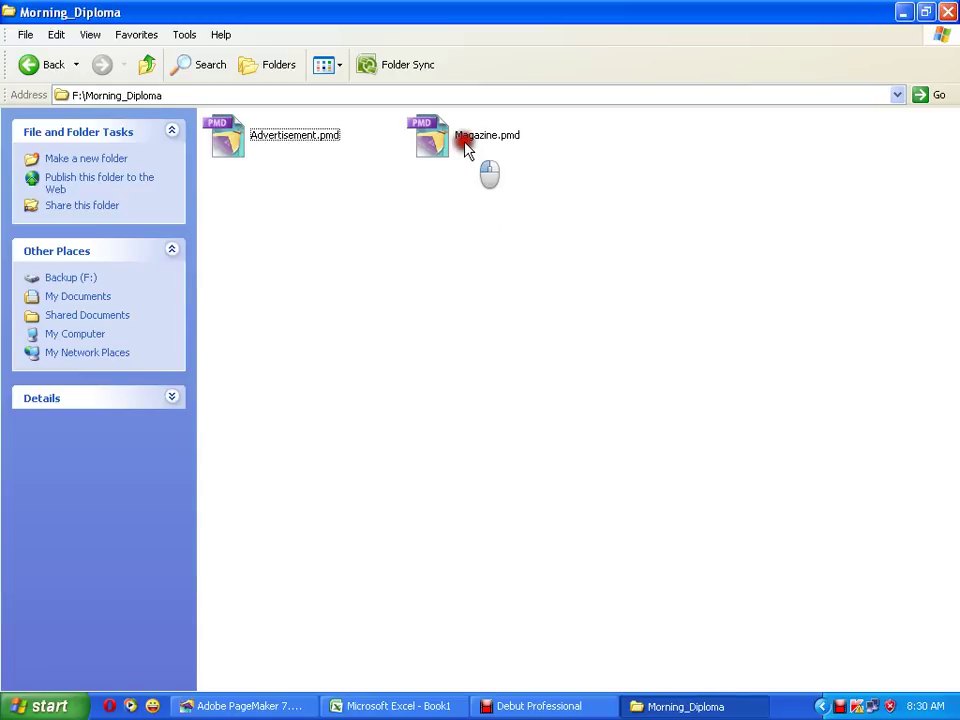
{"action": "double_click", "coordinate": [465, 145]}
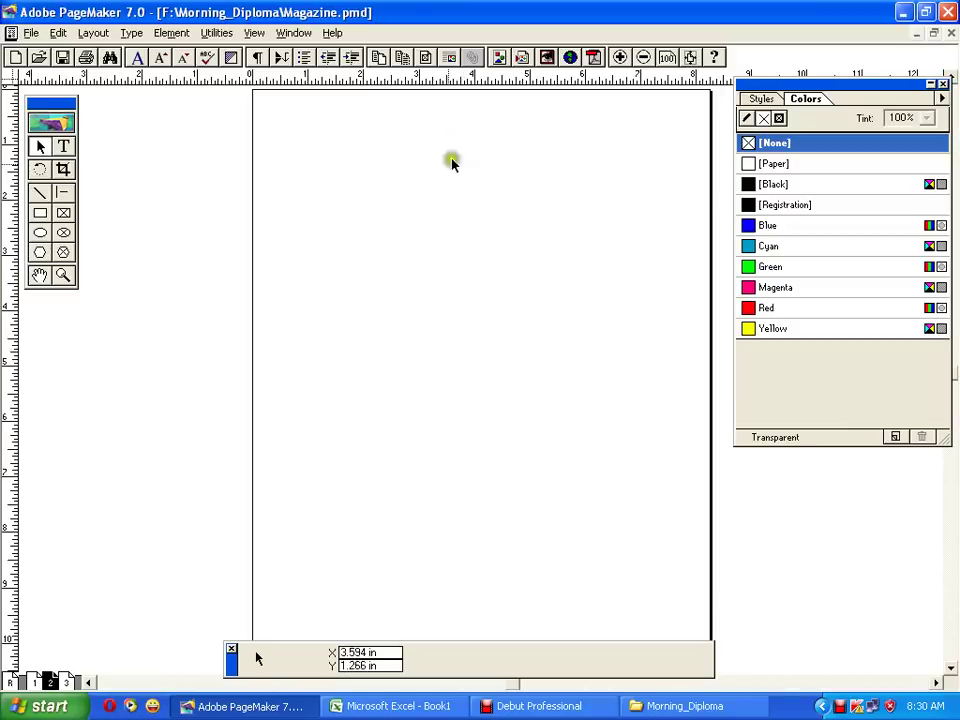
Copy the entire Greece article text from the pasteboard of Magazine.pmd
{"action": "left_click_drag", "start_coordinate": [282, 322], "coordinate": [699, 306]}
{"action": "left_click_drag", "start_coordinate": [430, 409], "coordinate": [418, 262]}
{"action": "left_click", "coordinate": [64, 147]}
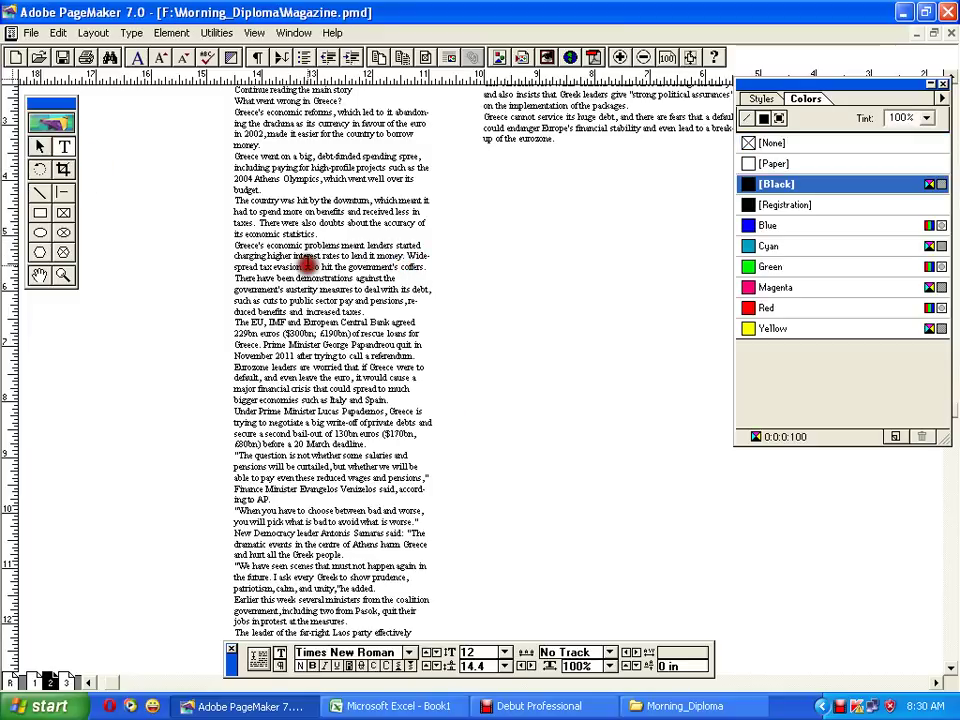
{"action": "left_click", "coordinate": [307, 262]}
{"action": "left_click", "coordinate": [309, 259]}
{"action": "key", "text": "ctrl+a"}
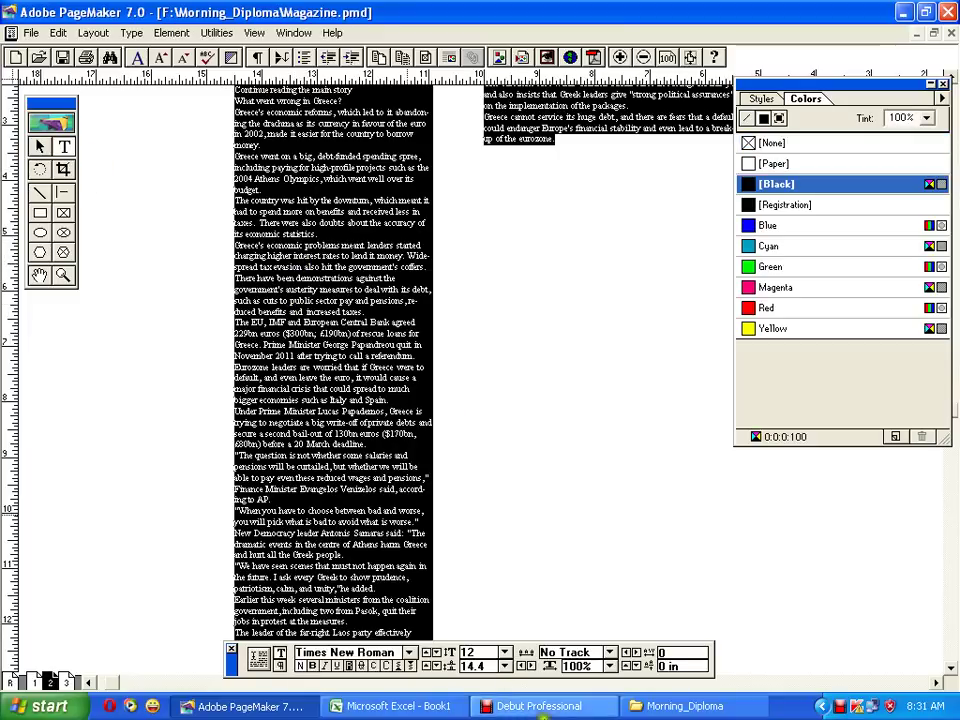
Close Magazine.pmd without saving and return to the untitled Editorials page
{"action": "left_click", "coordinate": [947, 22]}
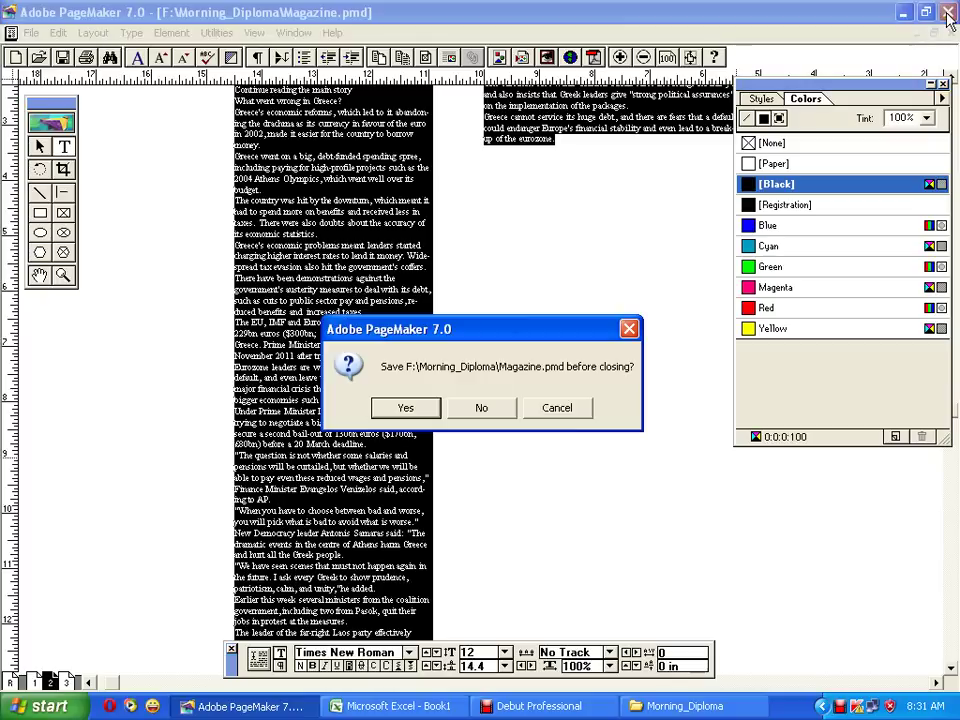
{"action": "left_click", "coordinate": [558, 414]}
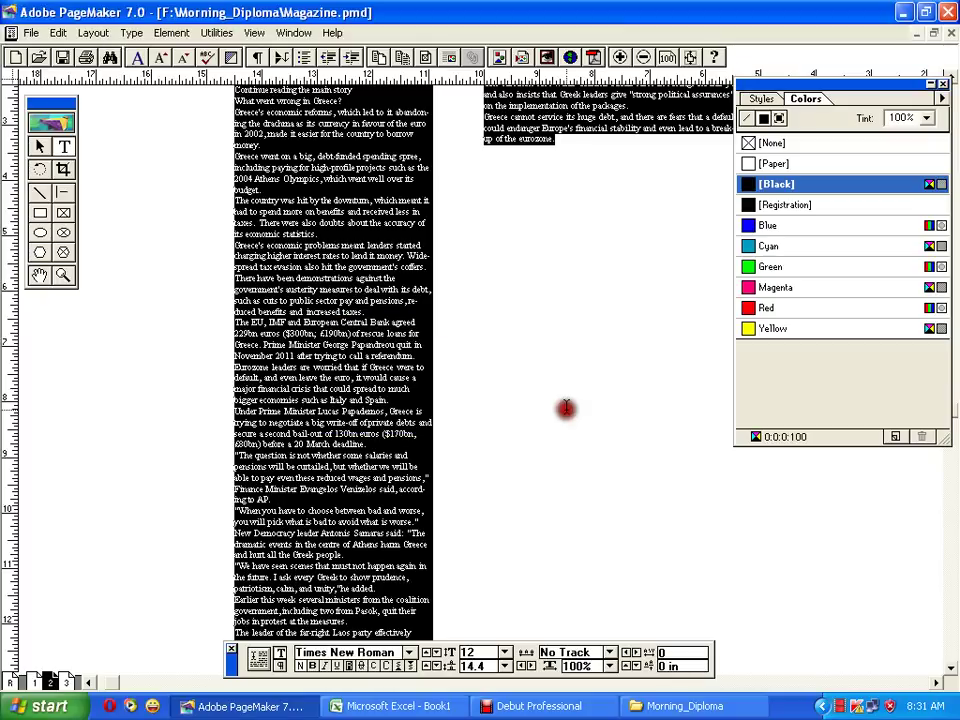
{"action": "left_click", "coordinate": [947, 22]}
{"action": "left_click", "coordinate": [478, 408]}
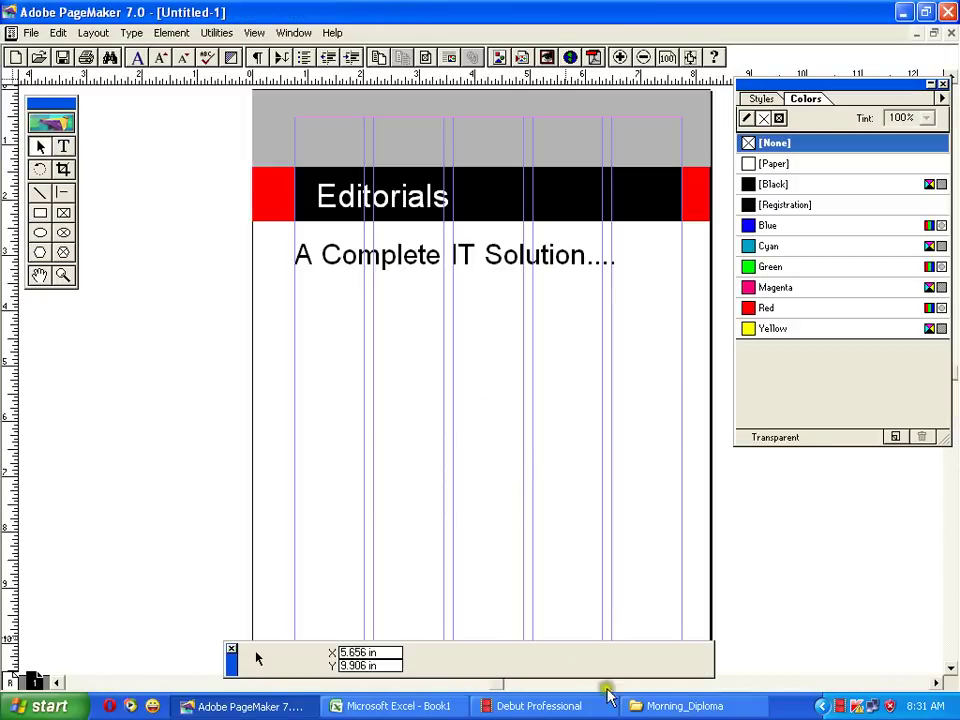
Create a tall, narrow text block on the pasteboard beside the page and paste the Greece article into it
{"action": "left_click_drag", "start_coordinate": [176, 324], "coordinate": [602, 313]}
{"action": "left_click_drag", "start_coordinate": [442, 312], "coordinate": [448, 326]}
{"action": "left_click_drag", "start_coordinate": [436, 169], "coordinate": [350, 236]}
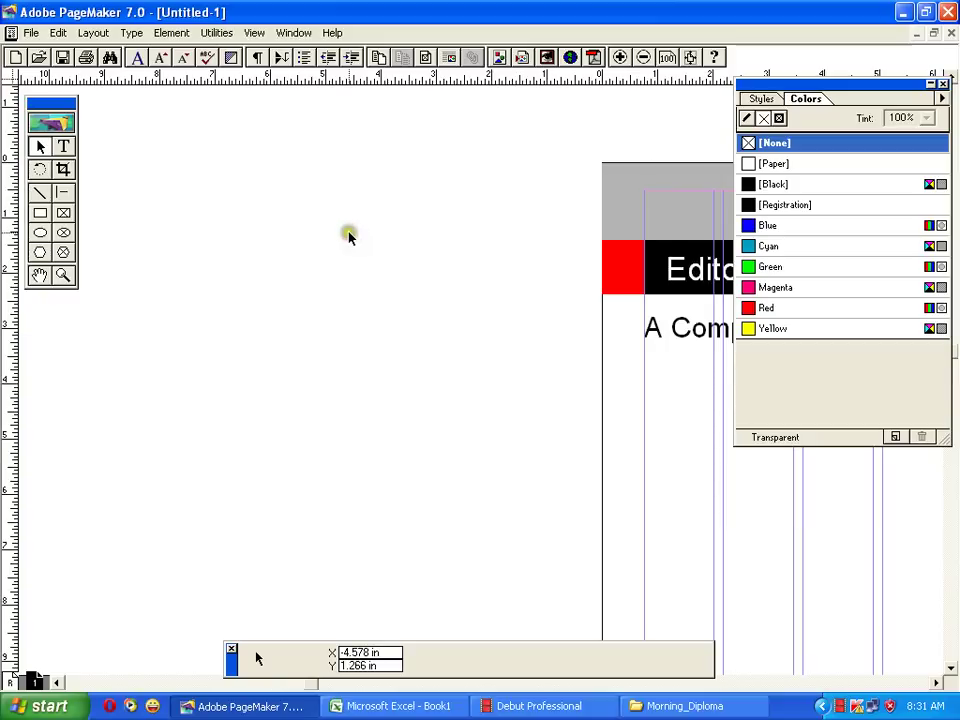
{"action": "key", "text": "ctrl+shift+0"}
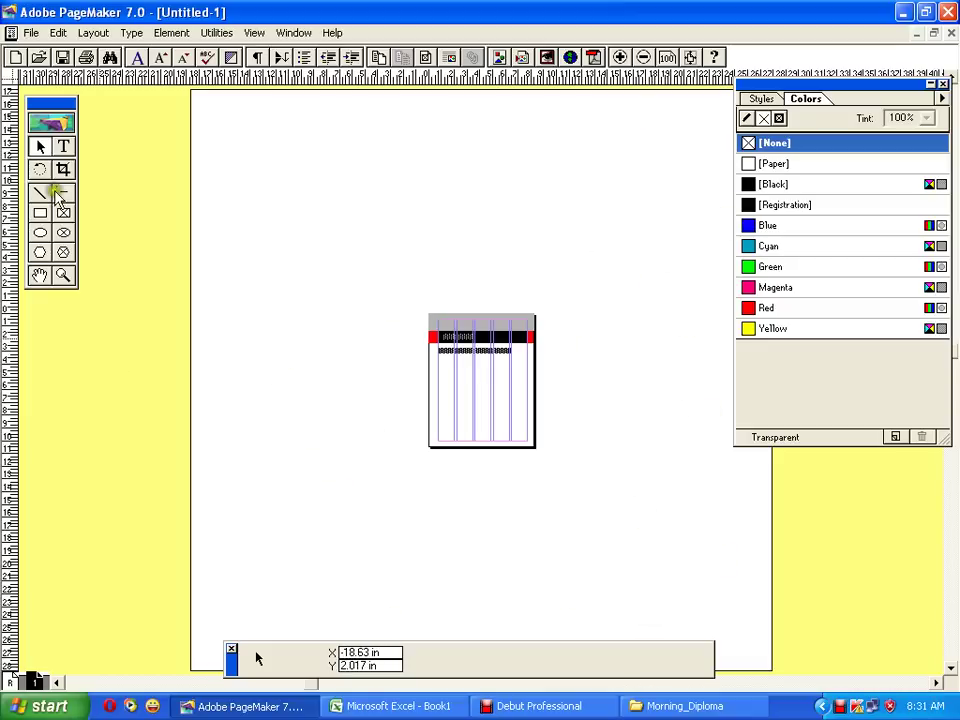
{"action": "left_click", "coordinate": [62, 147]}
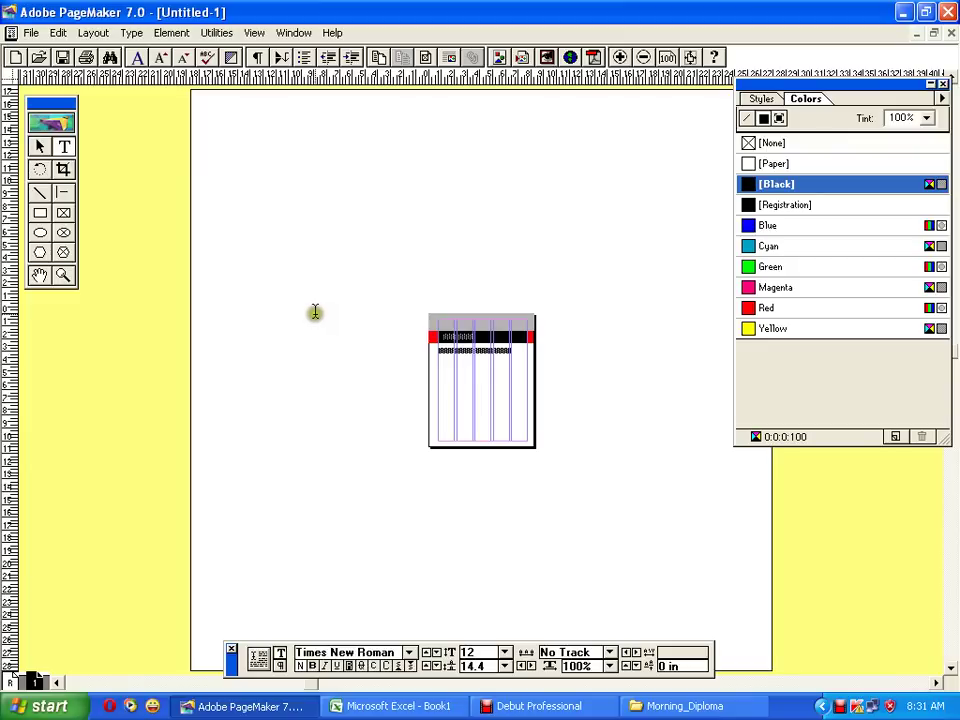
{"action": "left_click_drag", "start_coordinate": [319, 305], "coordinate": [357, 497]}
{"action": "key", "text": "ctrl+v"}
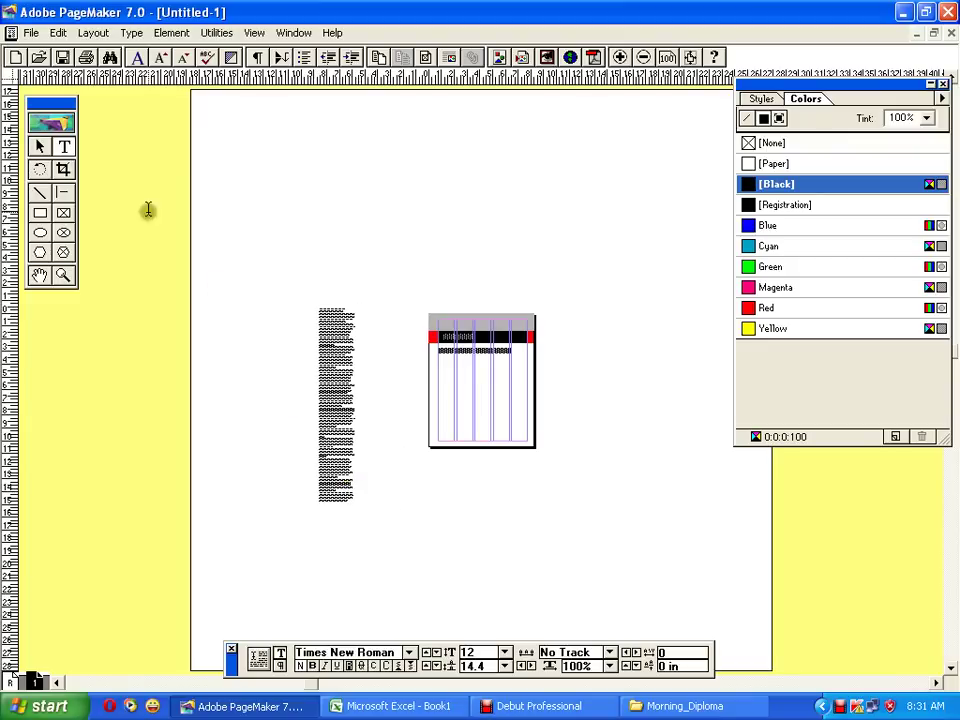
Shorten the article block to 10.6 in high and flow its remaining text into a 3.5 in wide block beside it
{"action": "left_click", "coordinate": [40, 147]}
{"action": "left_click", "coordinate": [338, 490]}
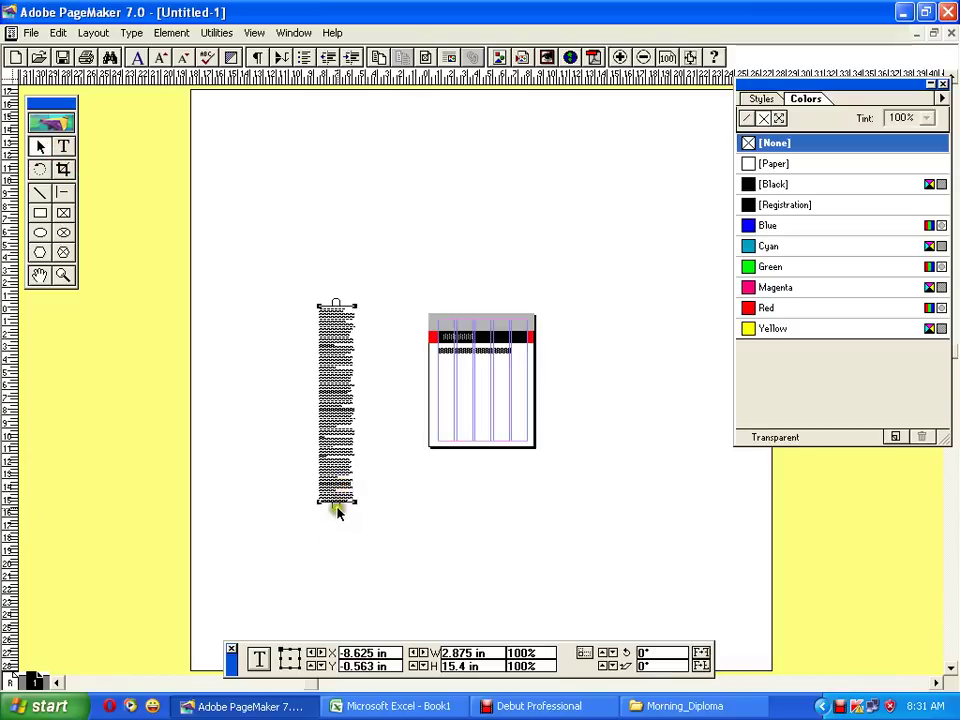
{"action": "left_click_drag", "start_coordinate": [340, 463], "coordinate": [340, 453]}
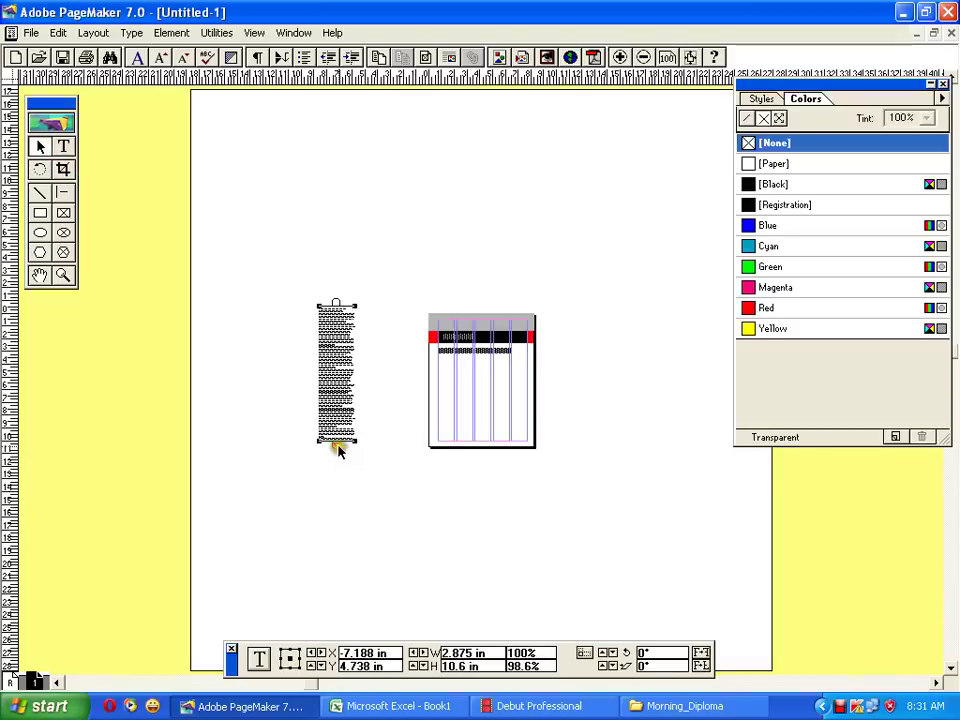
{"action": "left_click", "coordinate": [338, 442]}
{"action": "left_click_drag", "start_coordinate": [368, 305], "coordinate": [411, 461]}
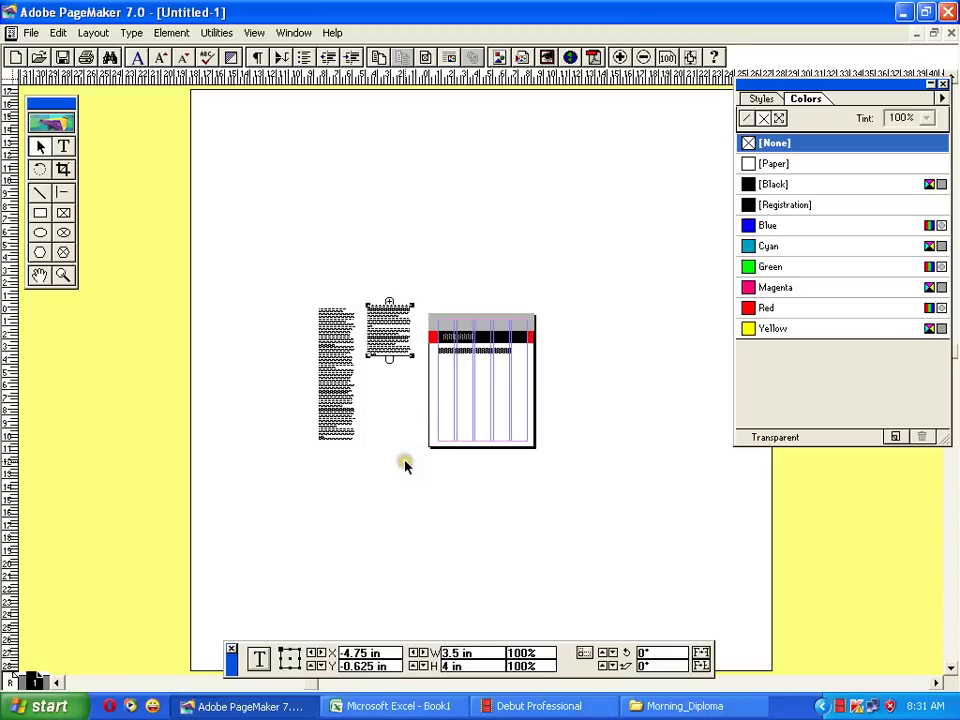
Examine the two article blocks on the pasteboard and the space available in the page's five columns
{"action": "key", "text": "ctrl+1"}
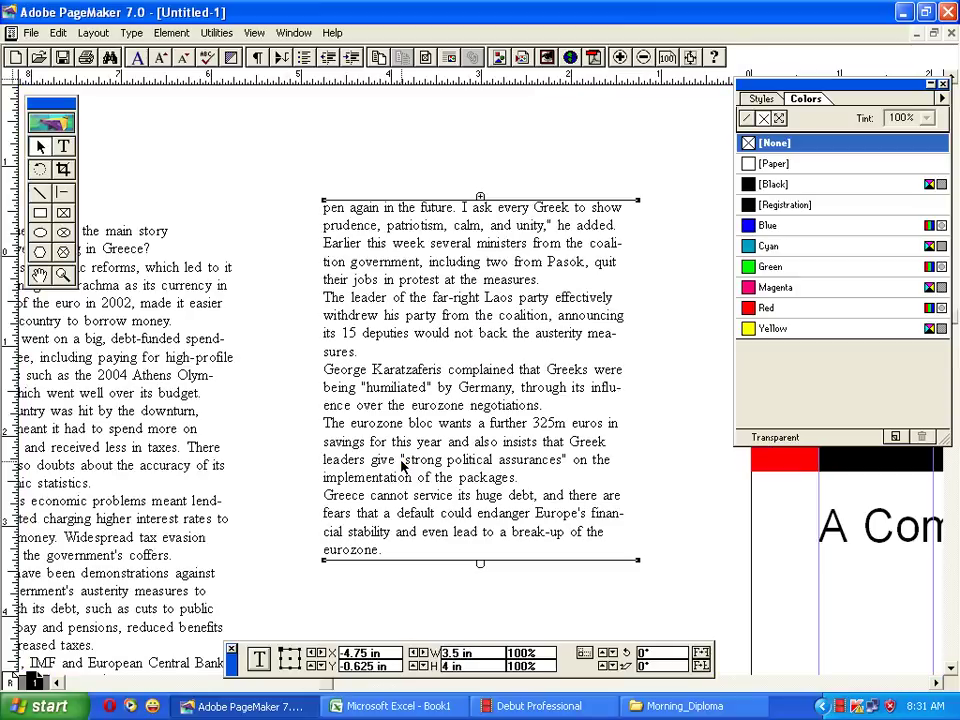
{"action": "left_click_drag", "start_coordinate": [382, 428], "coordinate": [447, 377]}
{"action": "left_click_drag", "start_coordinate": [476, 447], "coordinate": [148, 148]}
{"action": "left_click_drag", "start_coordinate": [676, 326], "coordinate": [343, 216]}
{"action": "left_click_drag", "start_coordinate": [368, 360], "coordinate": [362, 272]}
{"action": "right_click", "coordinate": [387, 248]}
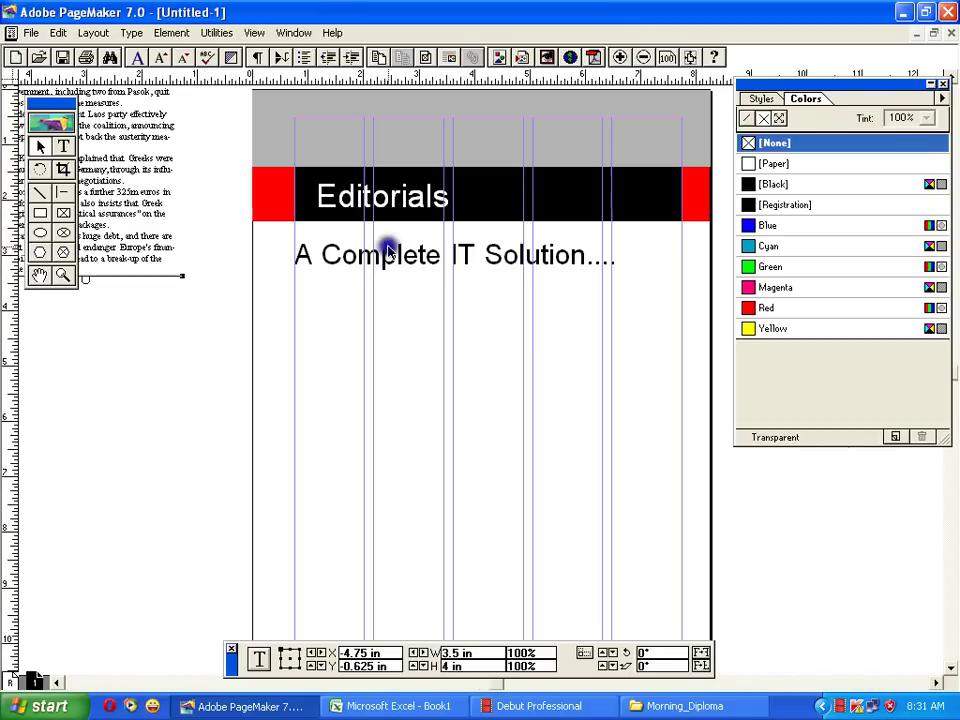
{"action": "left_click_drag", "start_coordinate": [398, 411], "coordinate": [337, 304]}
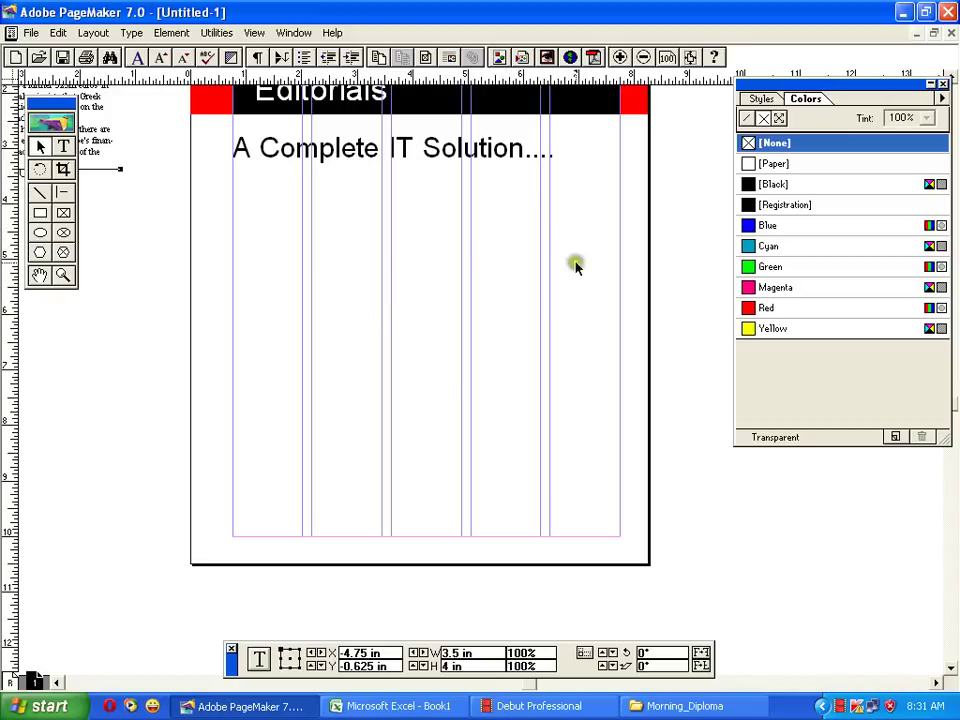
{"action": "left_click_drag", "start_coordinate": [89, 173], "coordinate": [560, 425]}
{"action": "left_click_drag", "start_coordinate": [385, 377], "coordinate": [408, 325]}
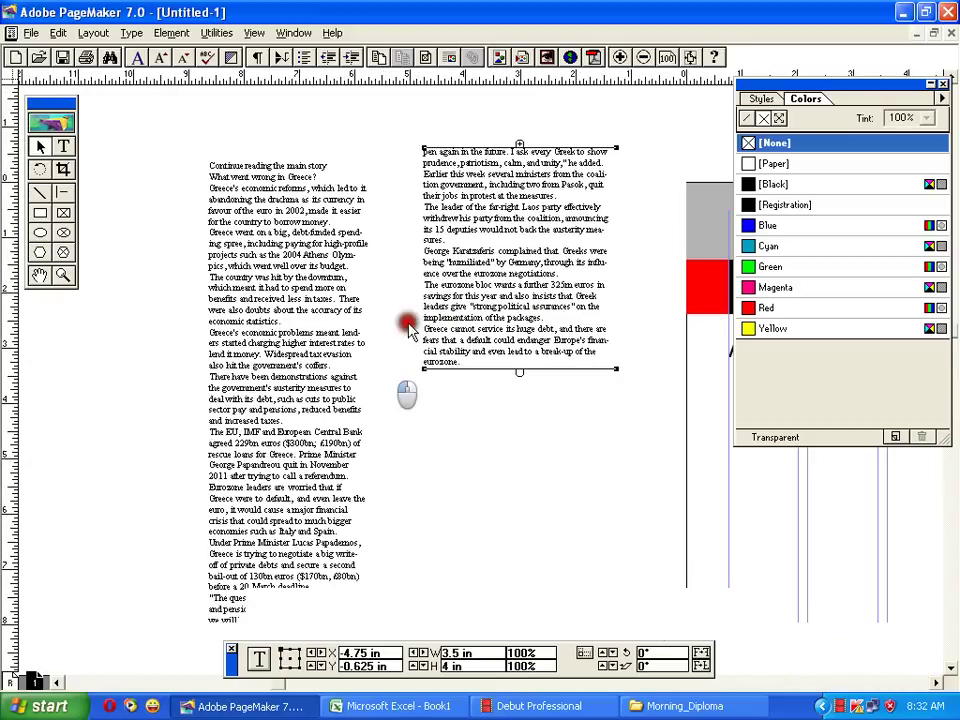
Cut the article text from "Continue reading the main story" through the paragraph ending "hurt all the Greek people."
{"action": "left_click", "coordinate": [63, 146]}
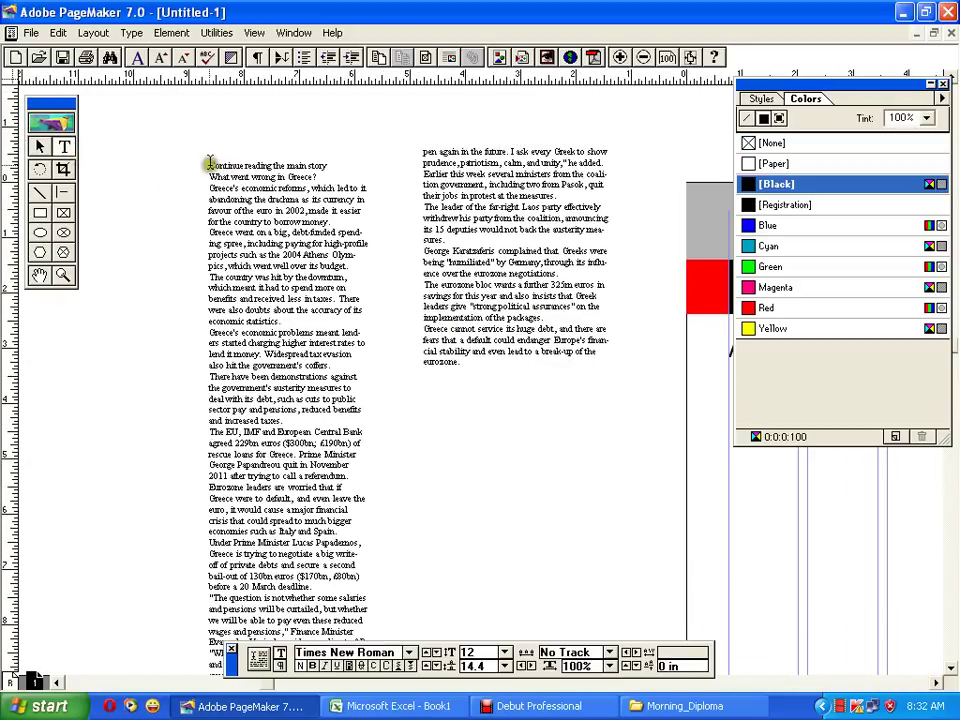
{"action": "left_click_drag", "start_coordinate": [210, 163], "coordinate": [275, 343]}
{"action": "left_click_drag", "start_coordinate": [261, 406], "coordinate": [253, 348]}
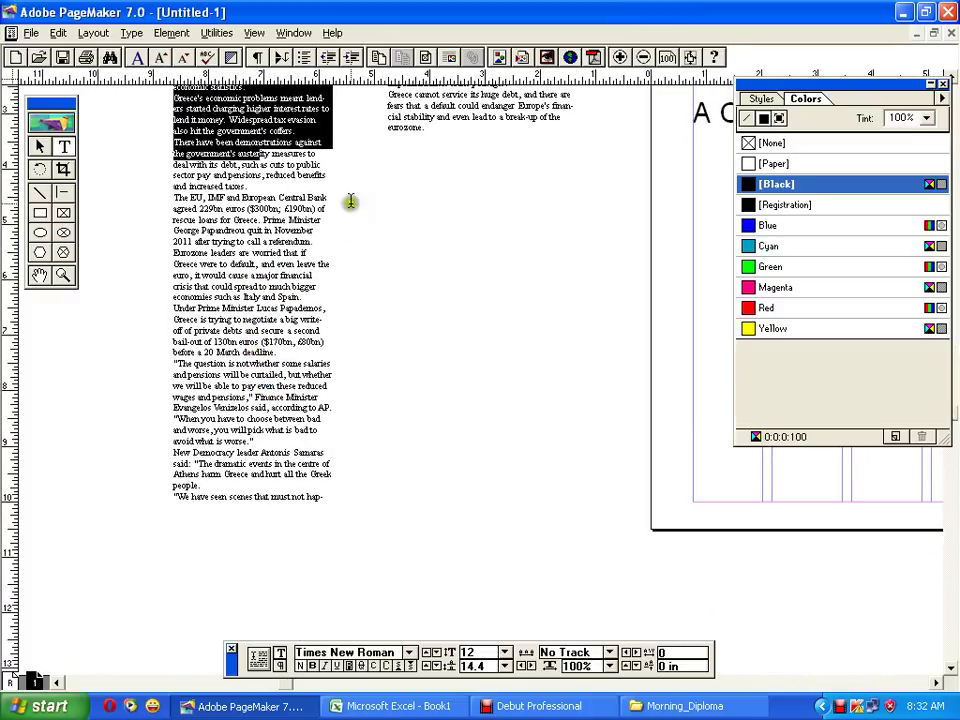
{"action": "left_click_drag", "start_coordinate": [350, 175], "coordinate": [283, 449]}
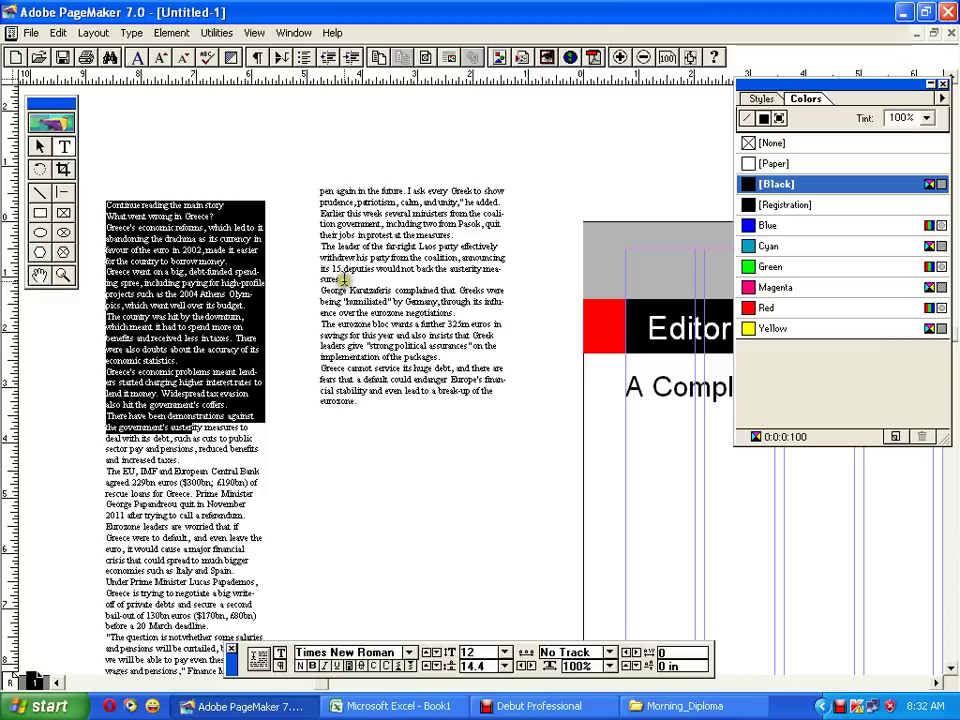
{"action": "left_click", "coordinate": [344, 281], "text": "shift"}
{"action": "left_click_drag", "start_coordinate": [263, 550], "coordinate": [289, 207]}
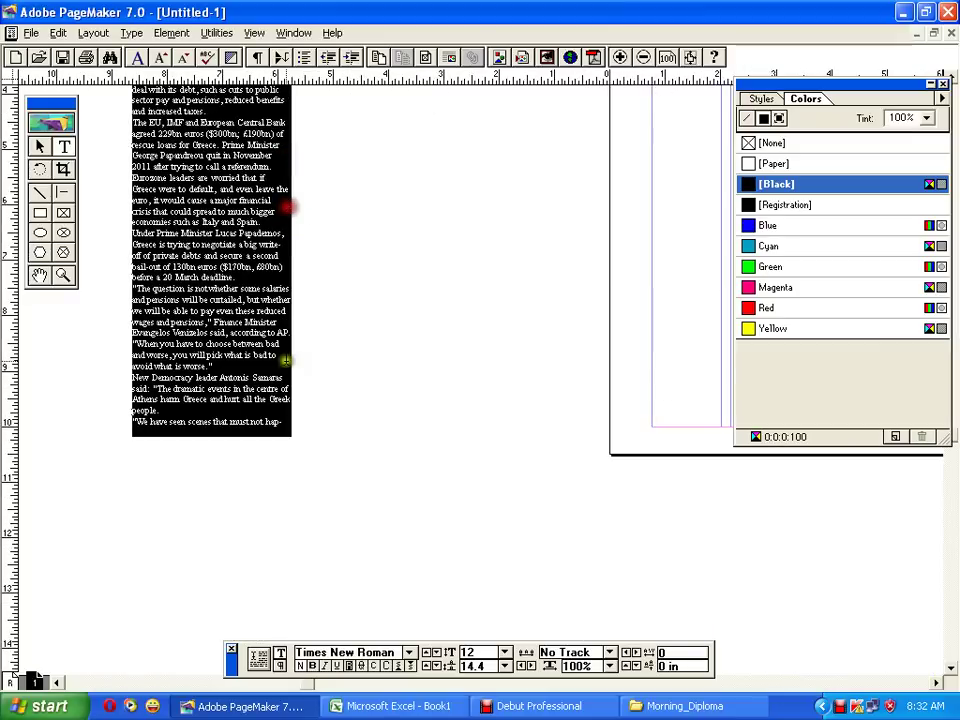
{"action": "left_click", "coordinate": [167, 414], "text": "shift"}
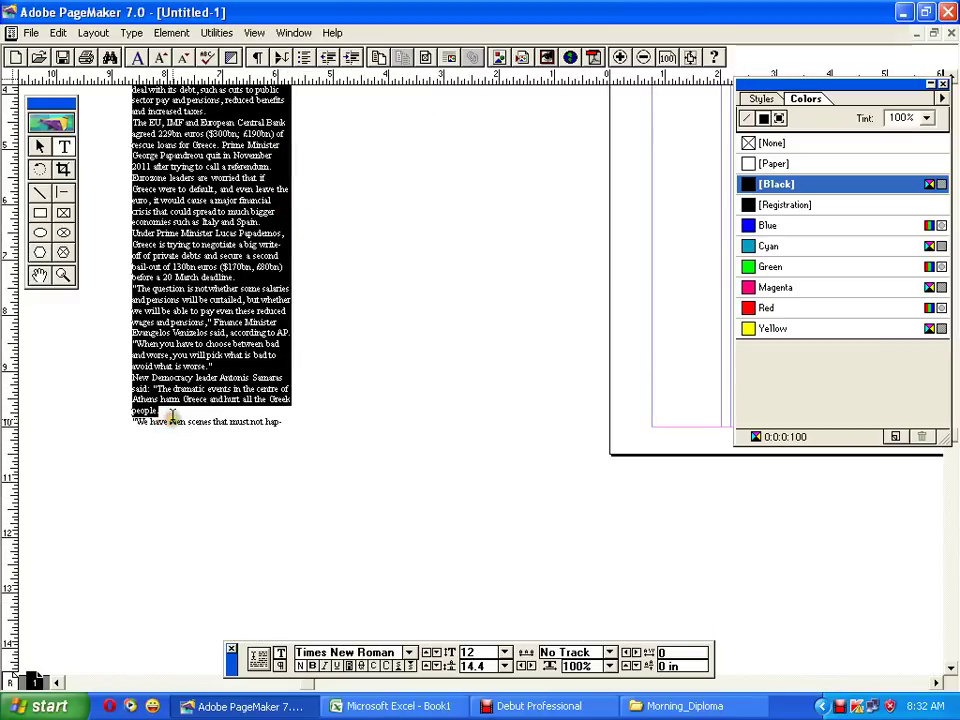
{"action": "key", "text": "Delete"}
Paste the article text into the page's second column, directly below the "A Complete IT Solution...." headline
{"action": "right_click", "coordinate": [315, 410], "text": "shift"}
{"action": "left_click_drag", "start_coordinate": [521, 439], "coordinate": [199, 223]}
{"action": "left_click_drag", "start_coordinate": [750, 493], "coordinate": [156, 244]}
{"action": "left_click", "coordinate": [235, 194]}
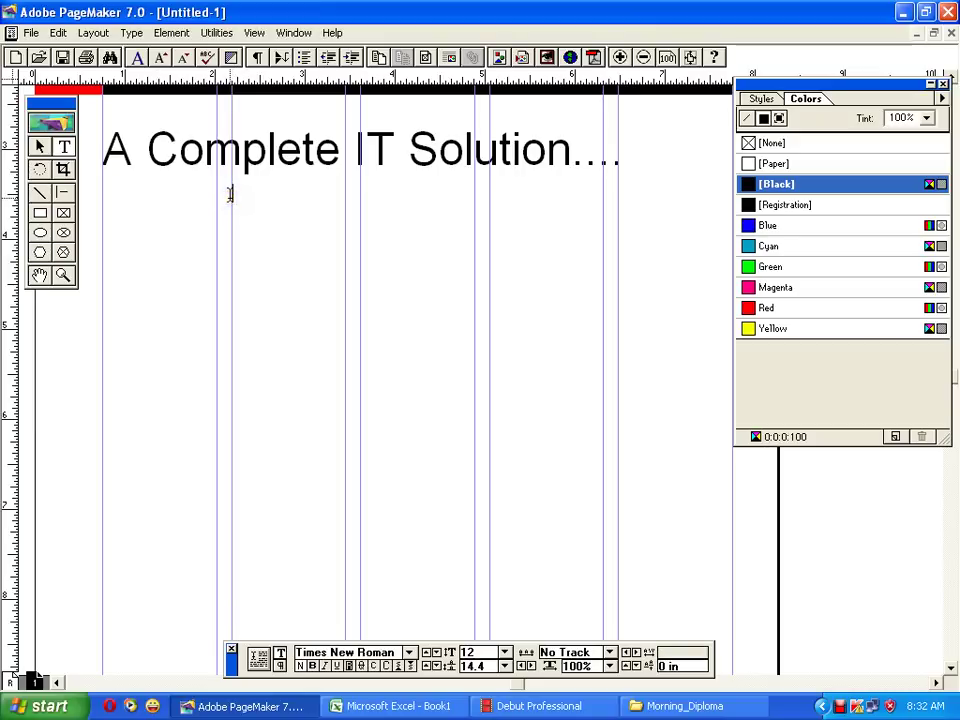
{"action": "type", "text": "Continue reading the main story What went wrong in Greece? Greece's economic reforms, which led to it abandoning the drachma as its currency in favour of the euro in 2002, made it easier for the country to borrow money. Greece went on a big, debt-funded spending spree, including paying for high-profile projects such as the 2004 Athens Olympics, which went well over its budget. The country was hit by the downturn, which meant it had to spend more on benefits and received less in taxes. There were also doubts about the accuracy of its economic statistics."}
Widen the article text block to about 2.7 in across two columns and shorten it from the bottom
{"action": "left_click", "coordinate": [44, 147]}
{"action": "left_click_drag", "start_coordinate": [263, 338], "coordinate": [232, 64]}
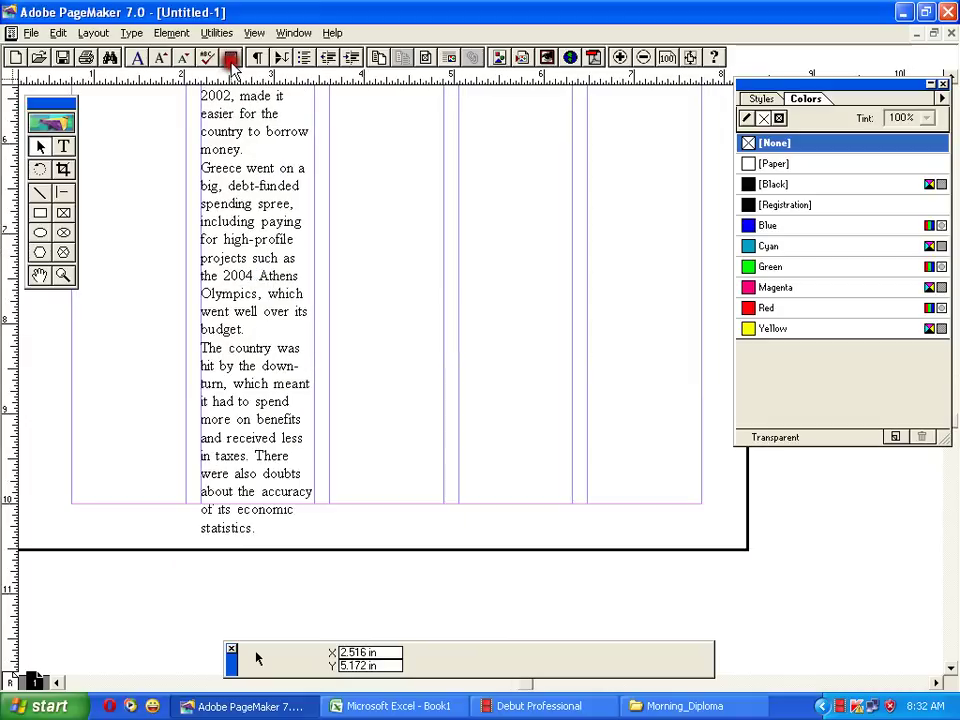
{"action": "left_click", "coordinate": [251, 351]}
{"action": "left_click_drag", "start_coordinate": [293, 461], "coordinate": [420, 452]}
{"action": "left_click_drag", "start_coordinate": [296, 450], "coordinate": [298, 427]}
Flow the article's remaining text into a second block beside the first, 2.7 in wide across the last two columns
{"action": "left_click", "coordinate": [300, 427]}
{"action": "left_click_drag", "start_coordinate": [497, 167], "coordinate": [489, 188]}
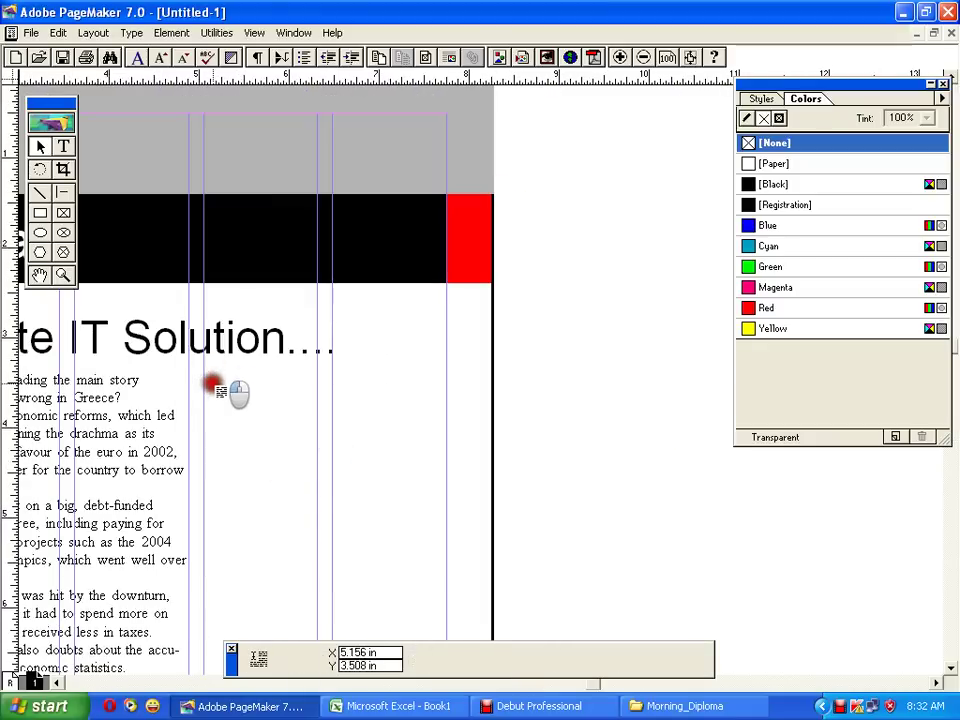
{"action": "left_click", "coordinate": [210, 381]}
{"action": "left_click_drag", "start_coordinate": [316, 382], "coordinate": [442, 380]}
{"action": "left_click_drag", "start_coordinate": [227, 504], "coordinate": [401, 327]}
{"action": "left_click_drag", "start_coordinate": [358, 396], "coordinate": [414, 341]}
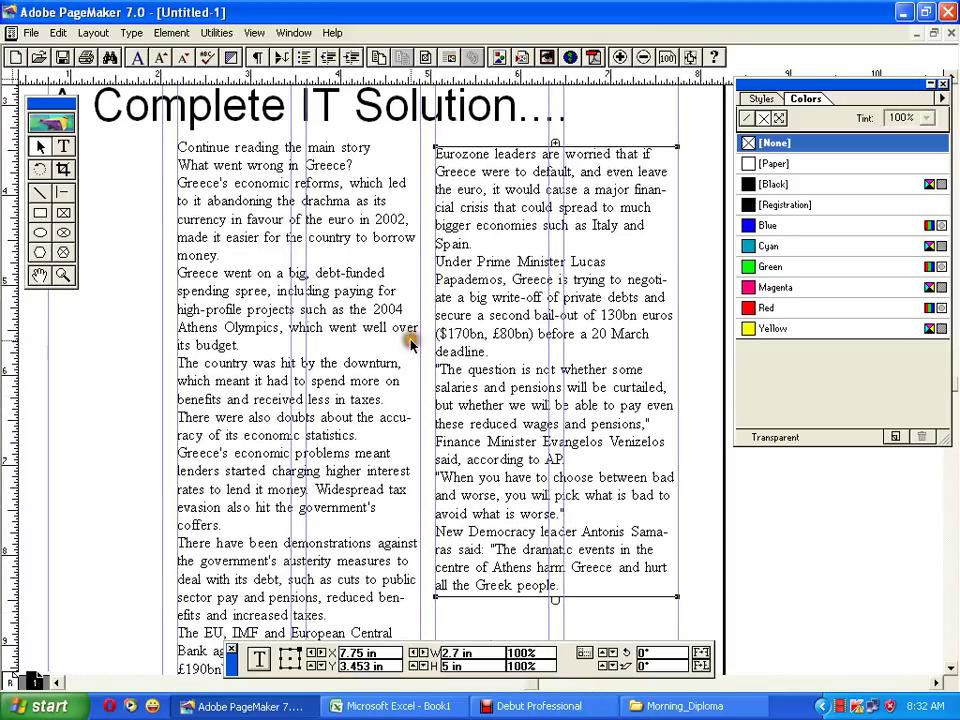
Toggle the guides off and on to compare the two article blocks with and without column lines
{"action": "key", "text": "ctrl+semicolon"}
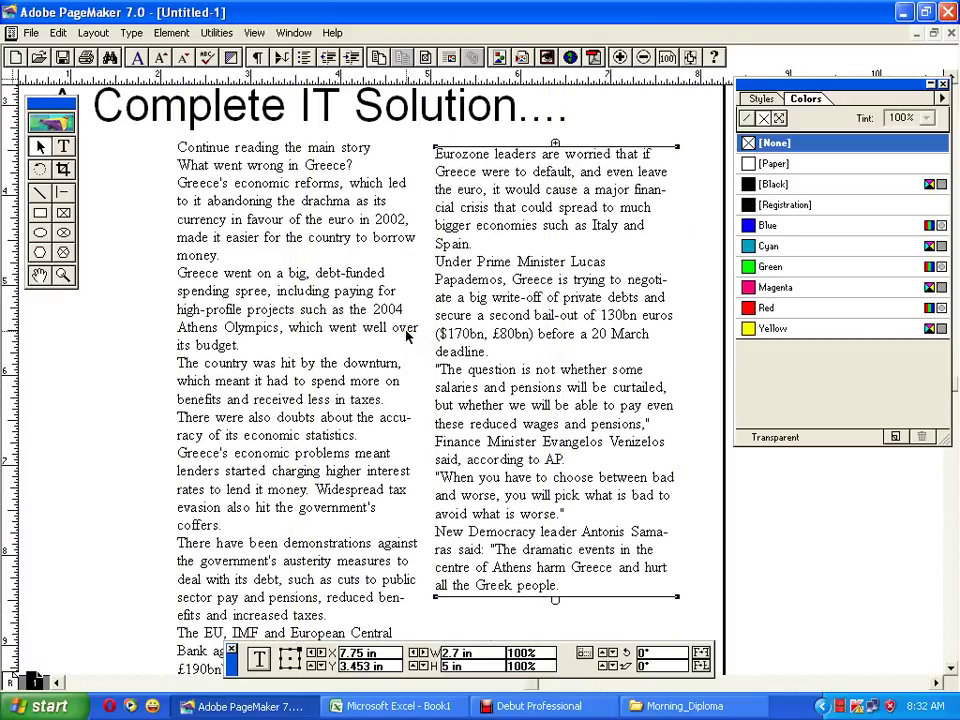
{"action": "key", "text": "ctrl+;"}
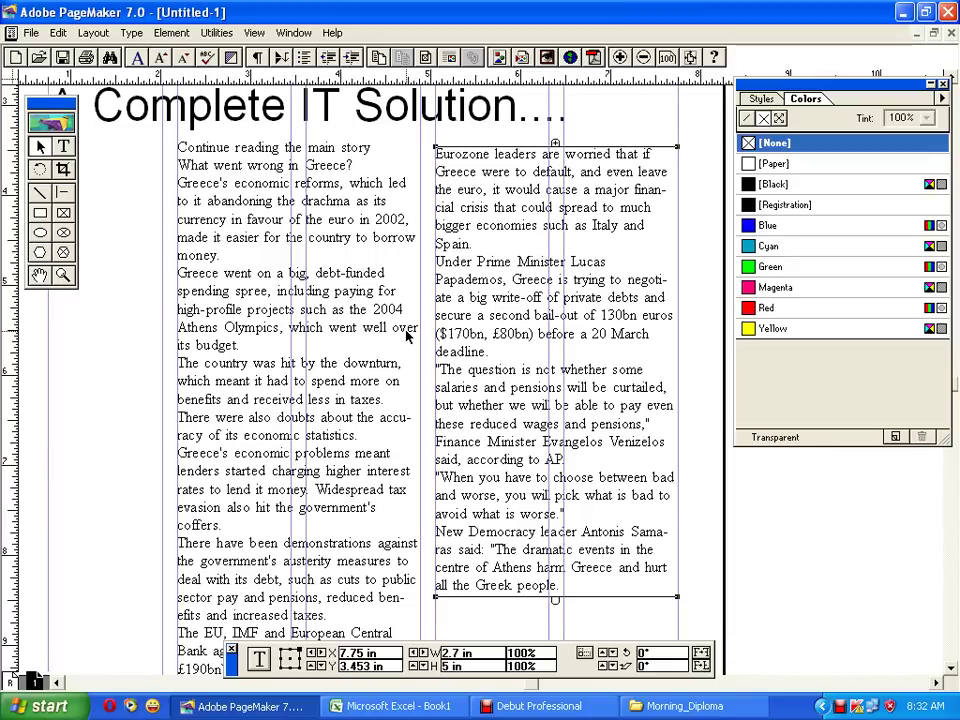
{"action": "key", "text": "ctrl+;"}
{"action": "key", "text": "ctrl+;"}
{"action": "key", "text": "ctrl+;"}
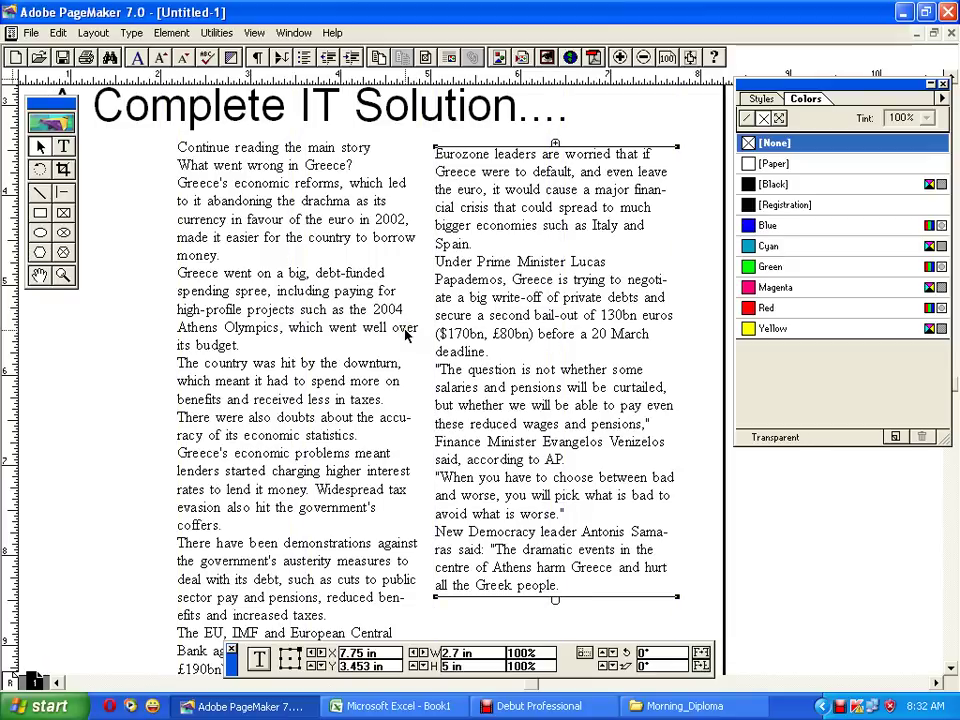
{"action": "key", "text": "ctrl+;"}
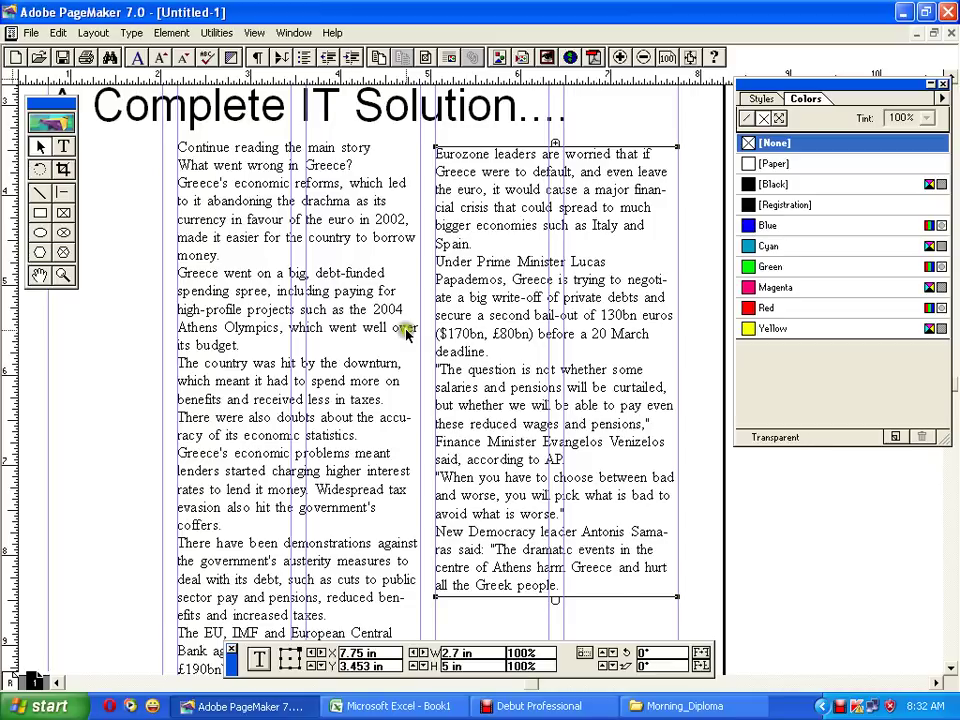
Select both article text blocks and nudge them down together by about 0.32 in, away from the headline
{"action": "left_click_drag", "start_coordinate": [406, 330], "coordinate": [358, 419]}
{"action": "left_click", "coordinate": [686, 223]}
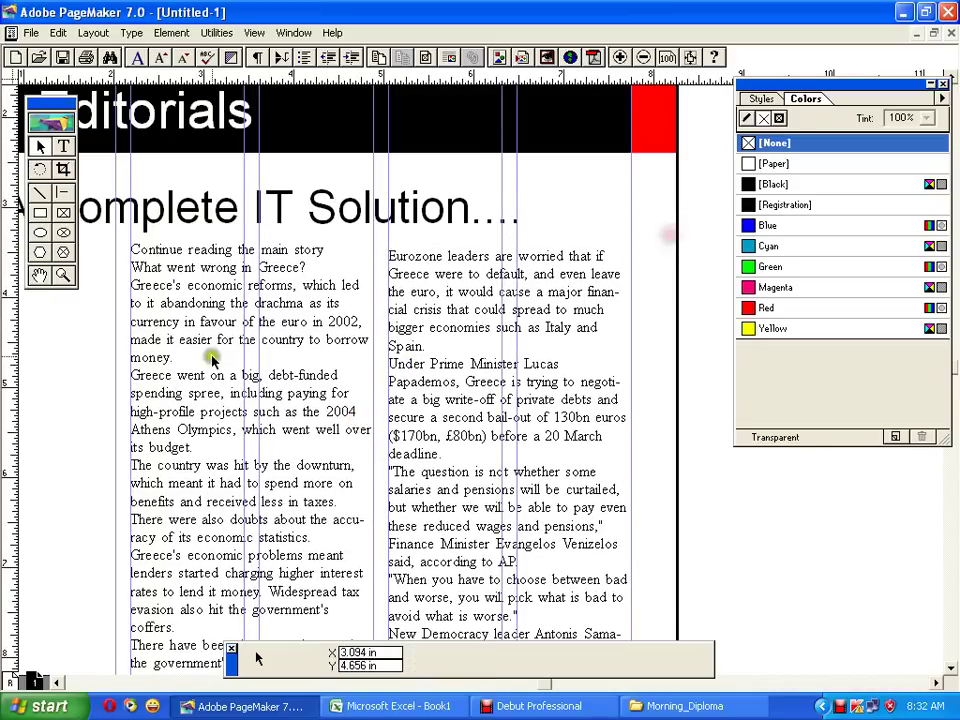
{"action": "left_click", "coordinate": [189, 317]}
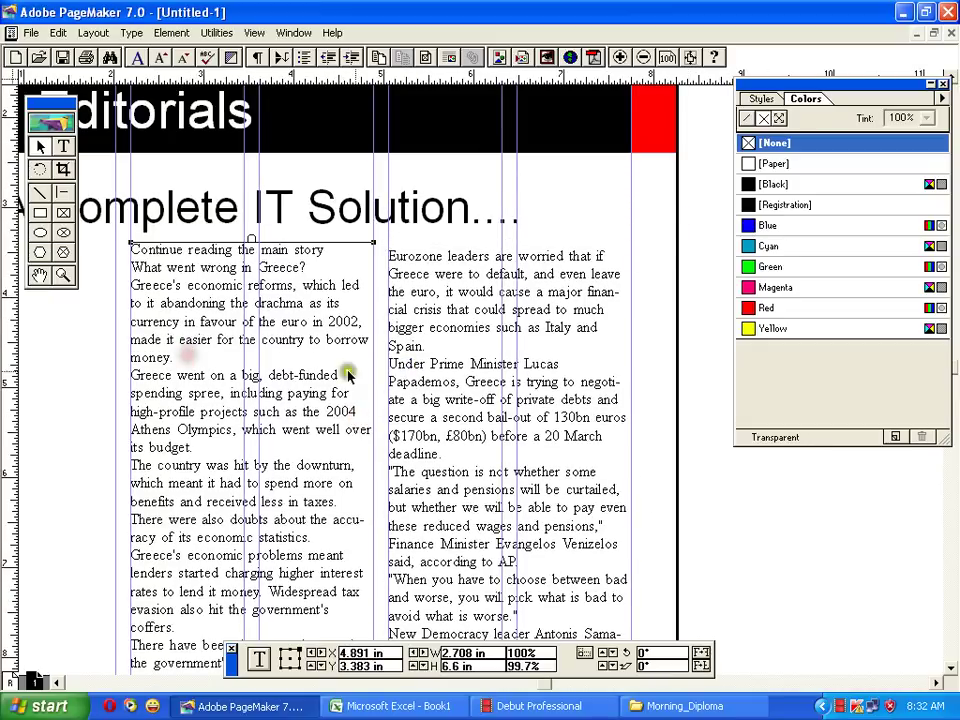
{"action": "left_click", "coordinate": [463, 297], "text": "shift"}
{"action": "key", "text": "Down"}
{"action": "key", "text": "Down"}
{"action": "key", "text": "Down"}
{"action": "key", "text": "Down"}
{"action": "key", "text": "Down"}
{"action": "key", "text": "Down"}
{"action": "key", "text": "Down"}
{"action": "key", "text": "Down"}
{"action": "key", "text": "Down"}
{"action": "key", "text": "Down"}
{"action": "key", "text": "Down"}
{"action": "key", "text": "Down"}
{"action": "key", "text": "Down"}
{"action": "key", "text": "Down"}
{"action": "key", "text": "Down"}
{"action": "key", "text": "Down"}
{"action": "key", "text": "Down"}
{"action": "key", "text": "Down"}
{"action": "key", "text": "Down"}
{"action": "key", "text": "Down"}
{"action": "key", "text": "Down"}
{"action": "key", "text": "Down"}
{"action": "key", "text": "Down"}
{"action": "key", "text": "Down"}
{"action": "key", "text": "Down"}
{"action": "key", "text": "Down"}
{"action": "key", "text": "Down"}
{"action": "key", "text": "Down"}
{"action": "key", "text": "Down"}
{"action": "key", "text": "Down"}
{"action": "key", "text": "Down"}
{"action": "key", "text": "Down"}
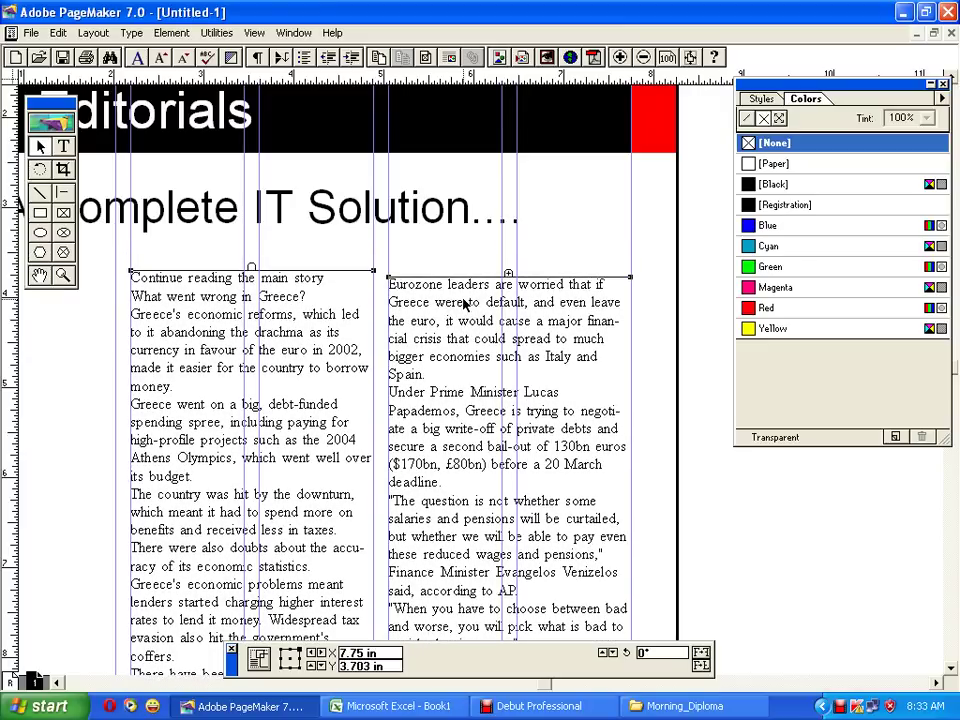
Nudge the "A Complete IT Solution...." headline down about 0.05 in
{"action": "left_click", "coordinate": [325, 213]}
{"action": "key", "text": "Down"}
{"action": "key", "text": "Down"}
{"action": "key", "text": "Down"}
{"action": "key", "text": "Down"}
{"action": "key", "text": "Down"}
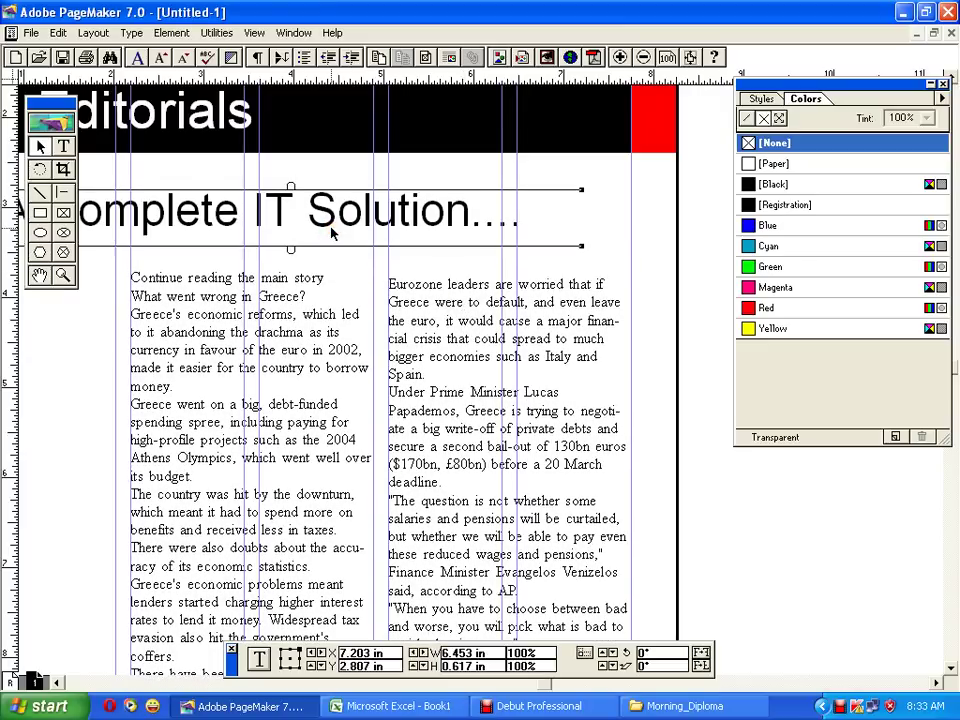
Lower the second article block's top edge to about 6.53 in and extend its bottom edge to the bottom margin
{"action": "left_click_drag", "start_coordinate": [453, 350], "coordinate": [426, 275]}
{"action": "left_click", "coordinate": [429, 272]}
{"action": "left_click_drag", "start_coordinate": [484, 207], "coordinate": [484, 449]}
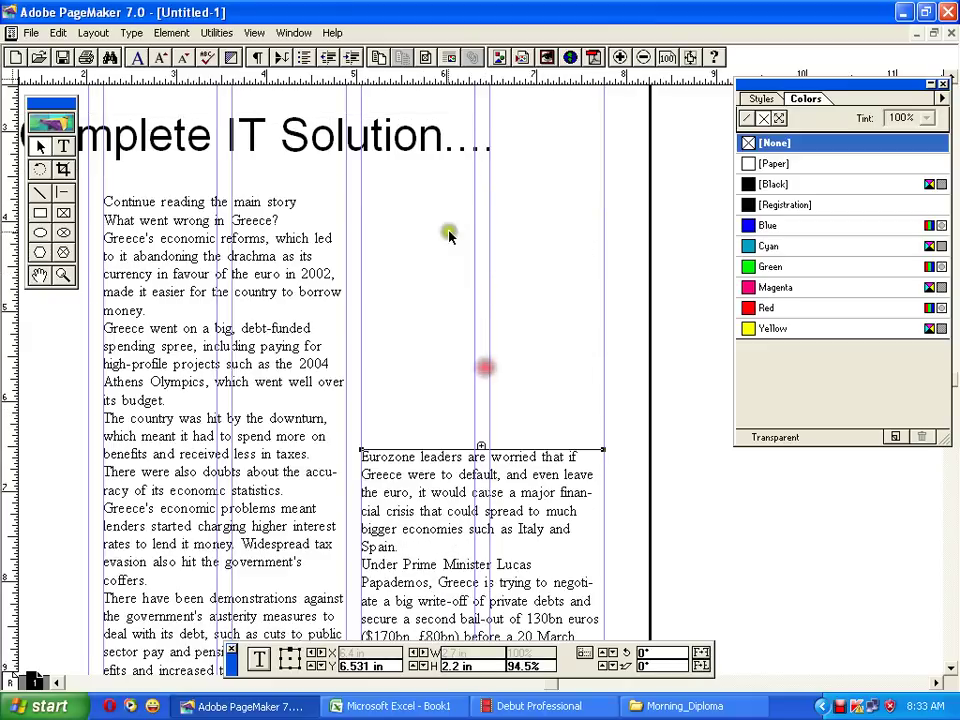
{"action": "scroll", "coordinate": [407, 521], "scroll_direction": "down", "scroll_amount": 5}
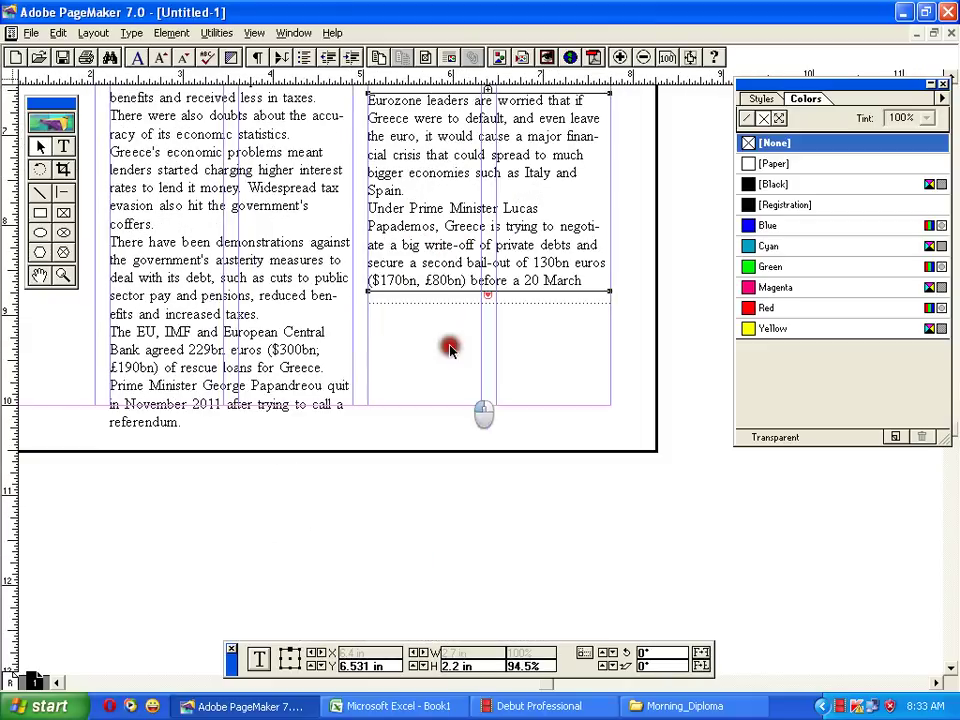
{"action": "left_click_drag", "start_coordinate": [490, 292], "coordinate": [487, 401]}
Raise the first article block's bottom edge to the bottom margin and nudge the second block up 0.03 in
{"action": "left_click", "coordinate": [246, 424]}
{"action": "left_click_drag", "start_coordinate": [231, 429], "coordinate": [231, 401]}
{"action": "left_click", "coordinate": [390, 435]}
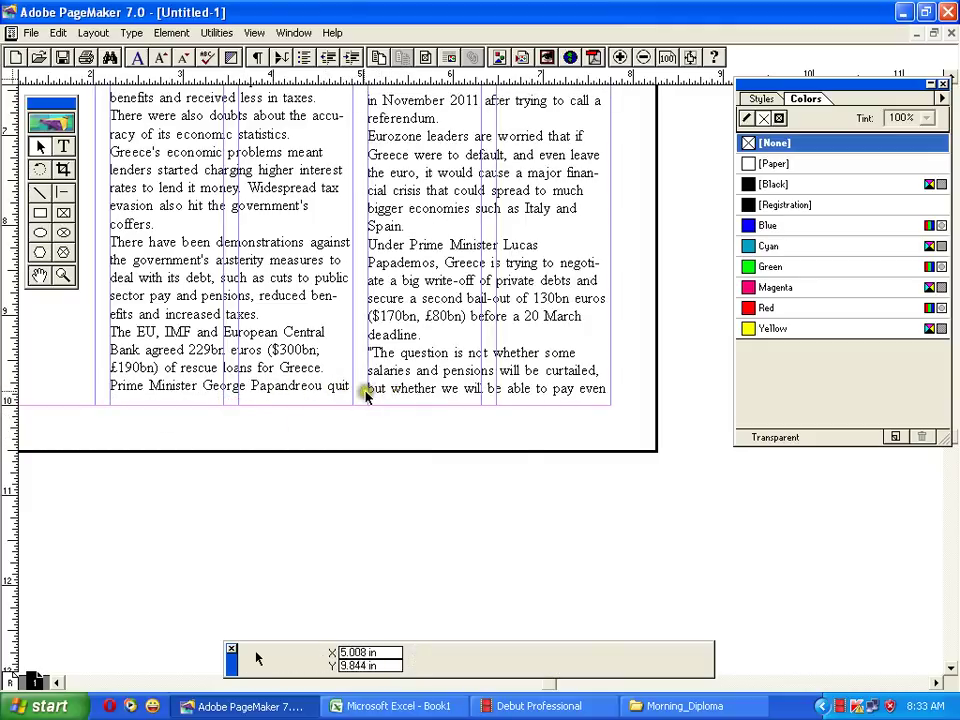
{"action": "left_click", "coordinate": [395, 368]}
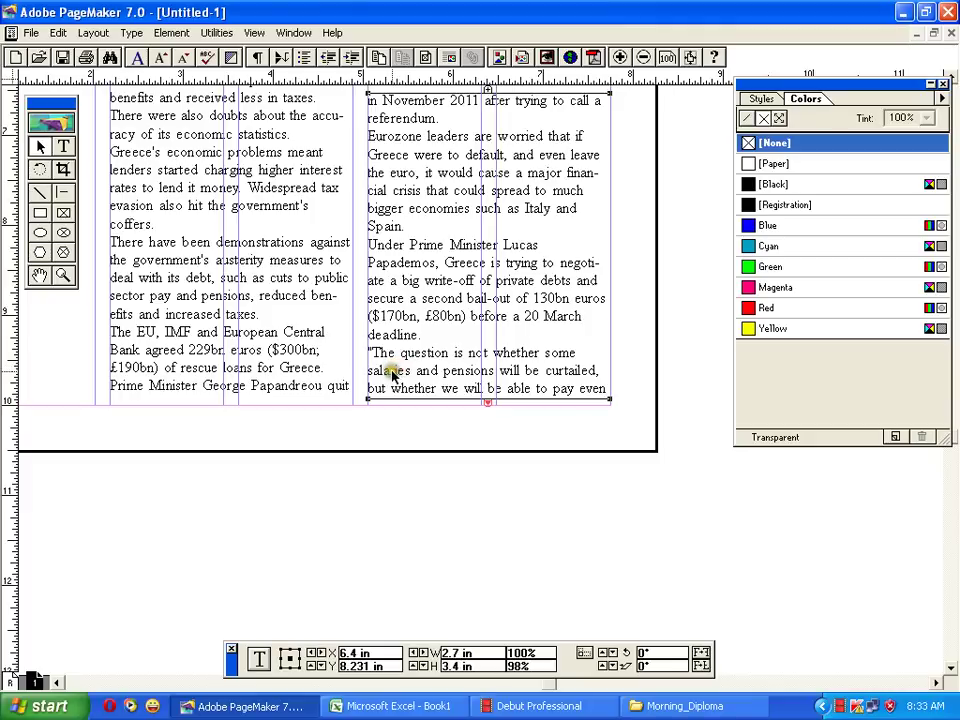
{"action": "key", "text": "Up"}
{"action": "key", "text": "Up"}
{"action": "key", "text": "Up"}
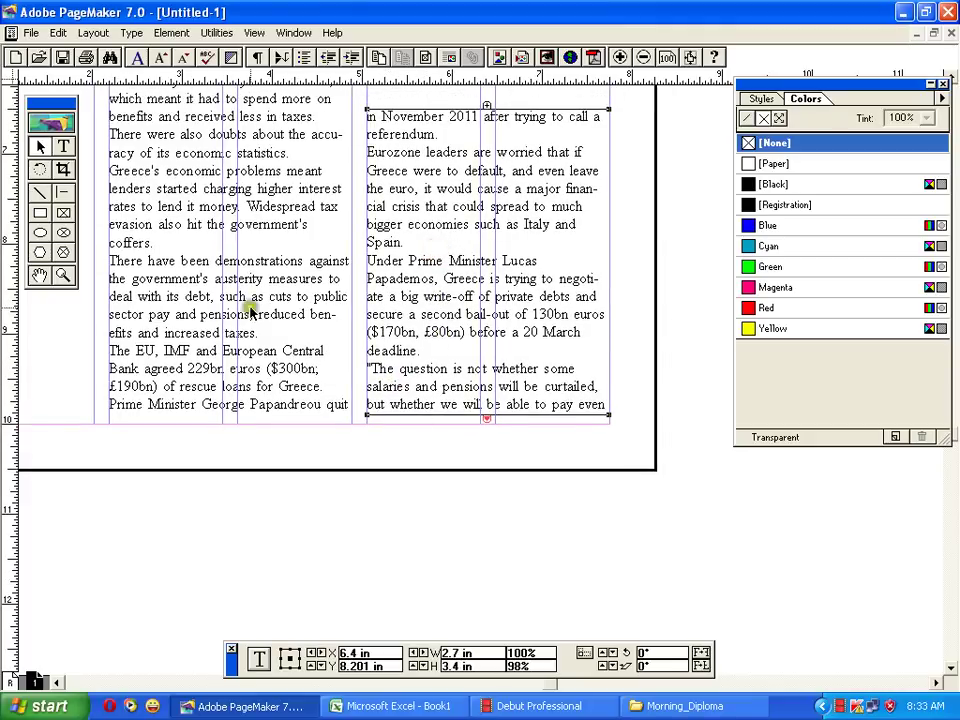
Hide the guides and review the page layout with the empty space above the second article block
{"action": "scroll", "coordinate": [436, 250], "scroll_direction": "up", "scroll_amount": 5}
{"action": "left_click", "coordinate": [418, 248]}
{"action": "key", "text": "ctrl+semicolon"}
{"action": "right_click", "coordinate": [421, 247], "text": "shift"}
{"action": "left_click_drag", "start_coordinate": [475, 370], "coordinate": [378, 297]}
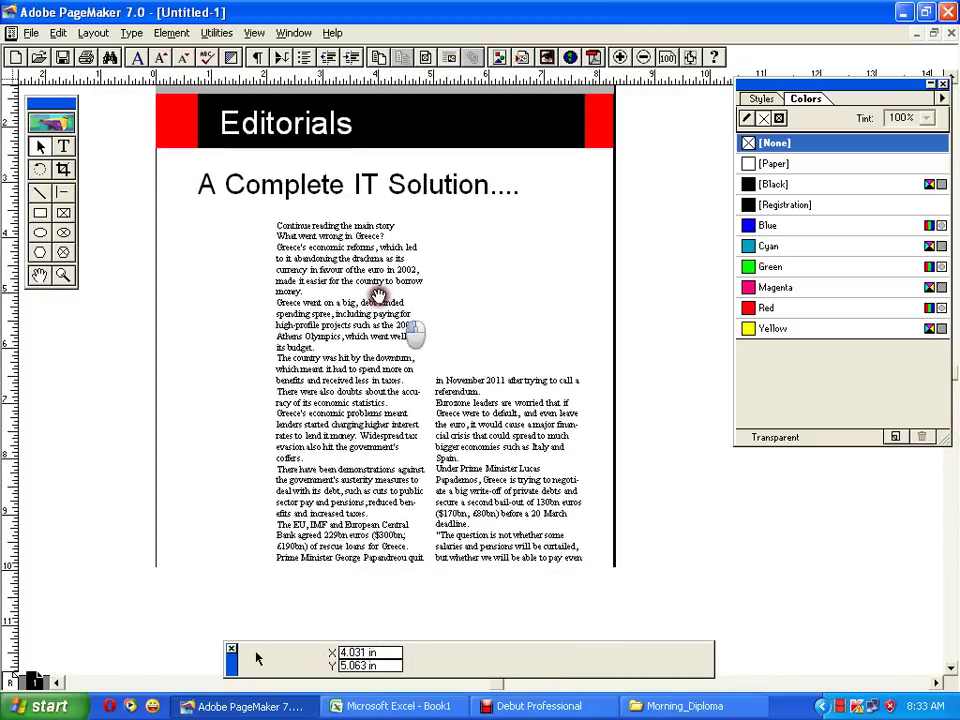
{"action": "left_click_drag", "start_coordinate": [424, 333], "coordinate": [424, 313]}
{"action": "left_click", "coordinate": [514, 260]}
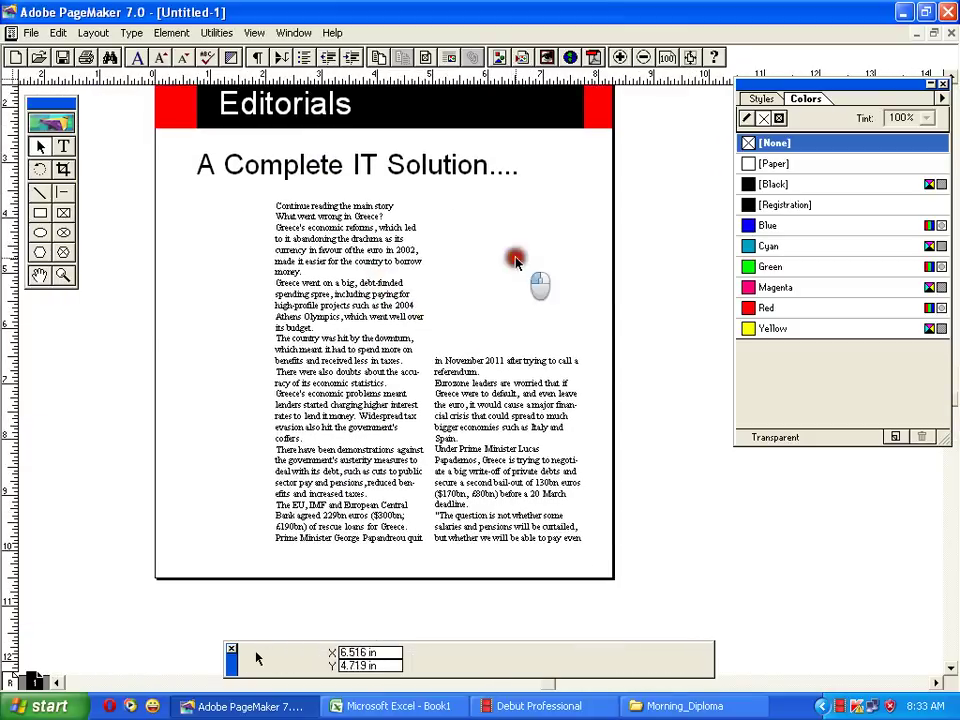
{"action": "left_click", "coordinate": [40, 147]}
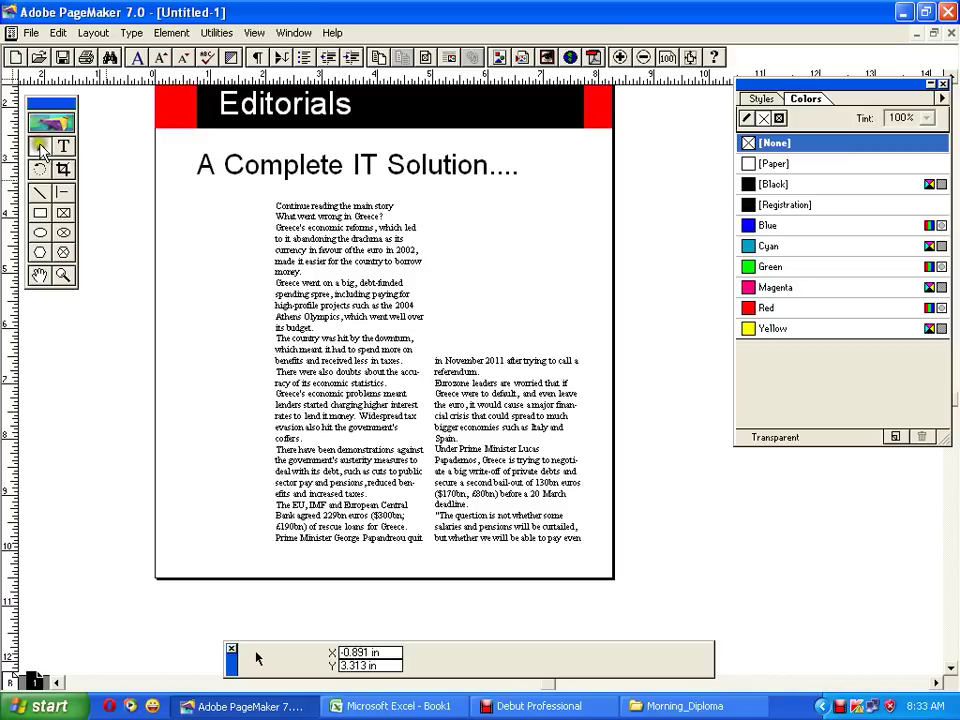
Start placing a file and show the contents of the Desktop folder as thumbnails
{"action": "left_click", "coordinate": [30, 32]}
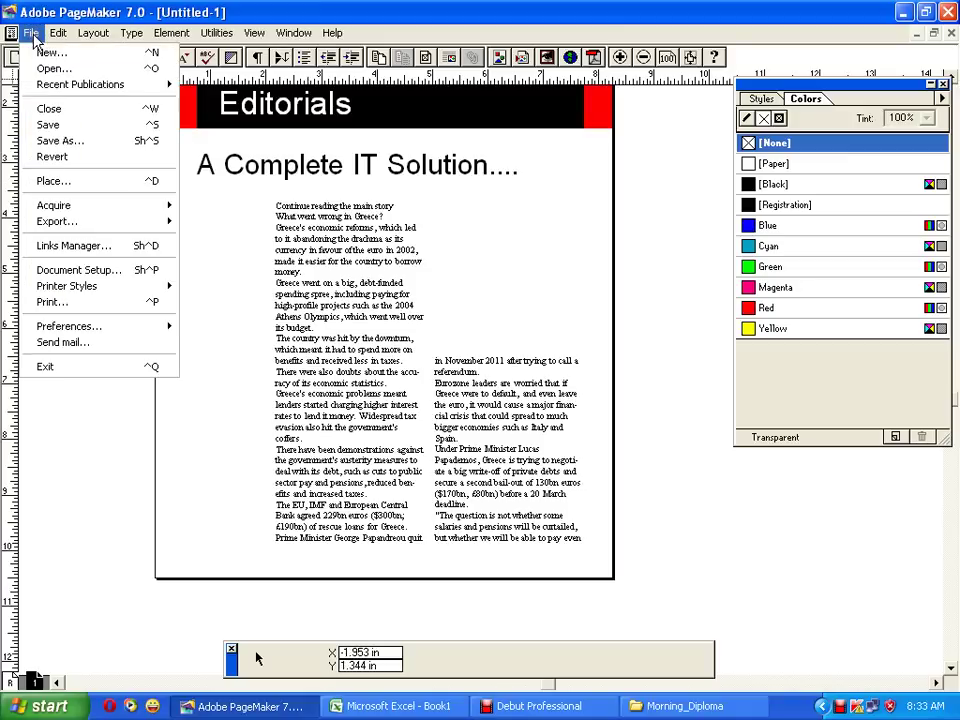
{"action": "left_click", "coordinate": [50, 182]}
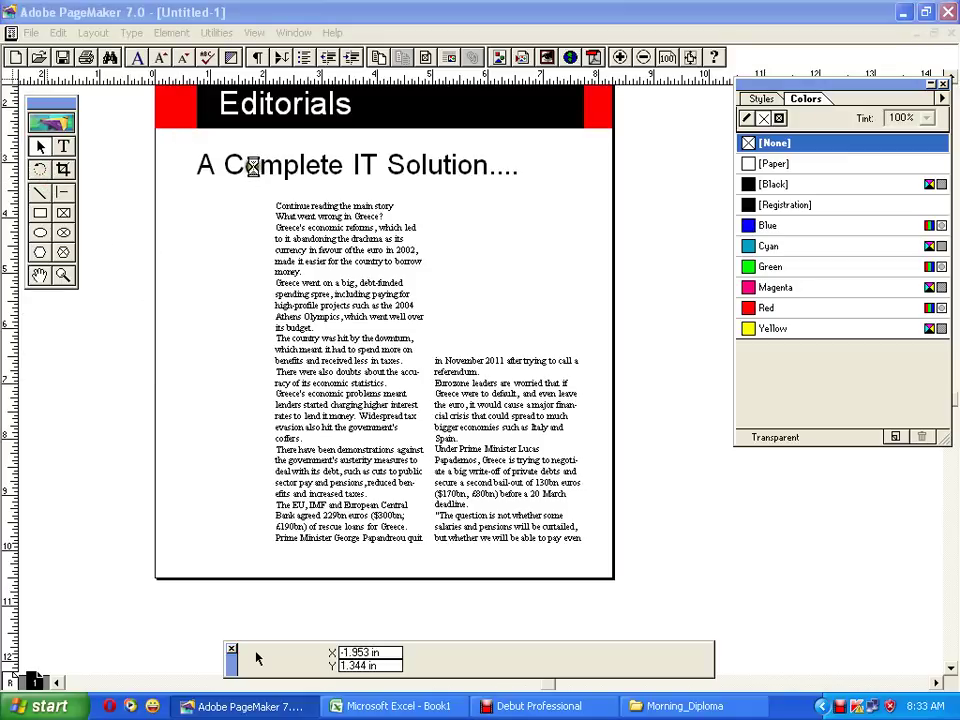
{"action": "left_click", "coordinate": [250, 88]}
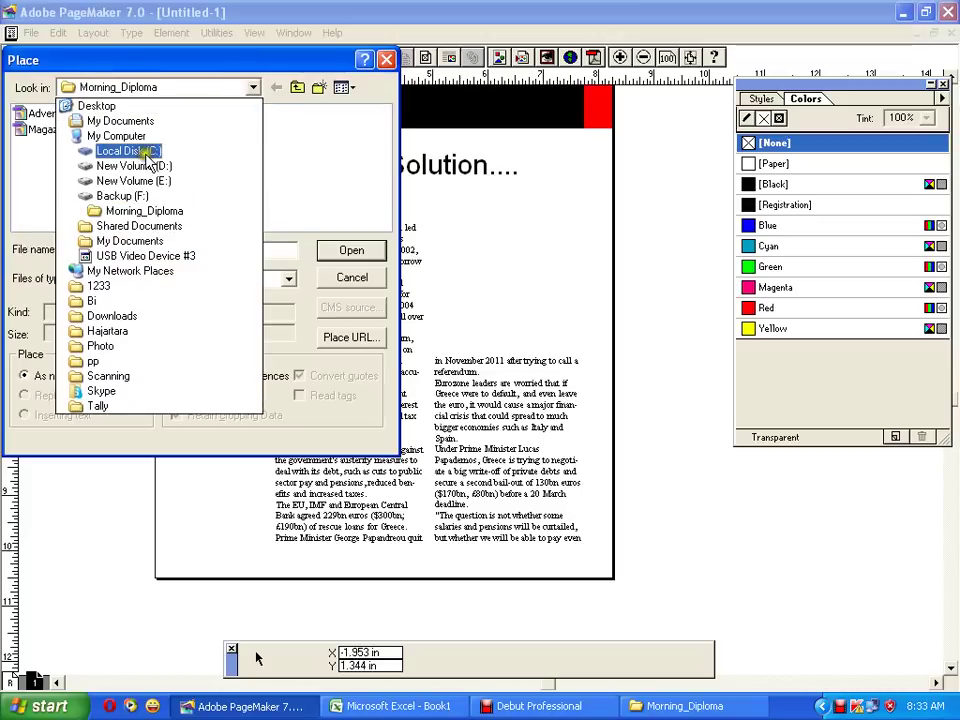
{"action": "left_click", "coordinate": [120, 105]}
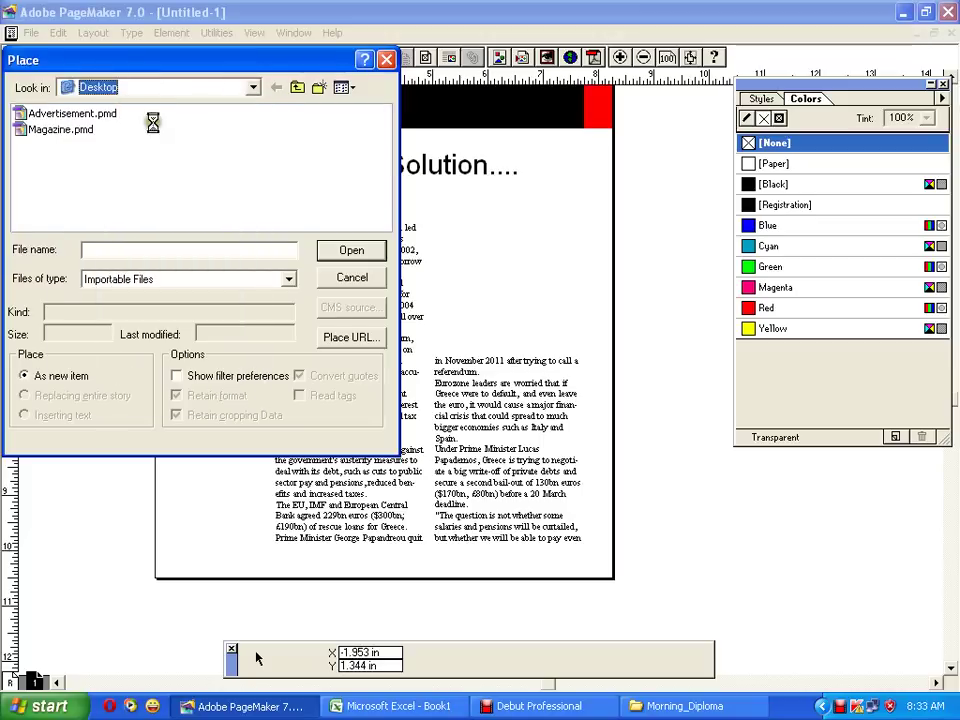
{"action": "left_click", "coordinate": [343, 88]}
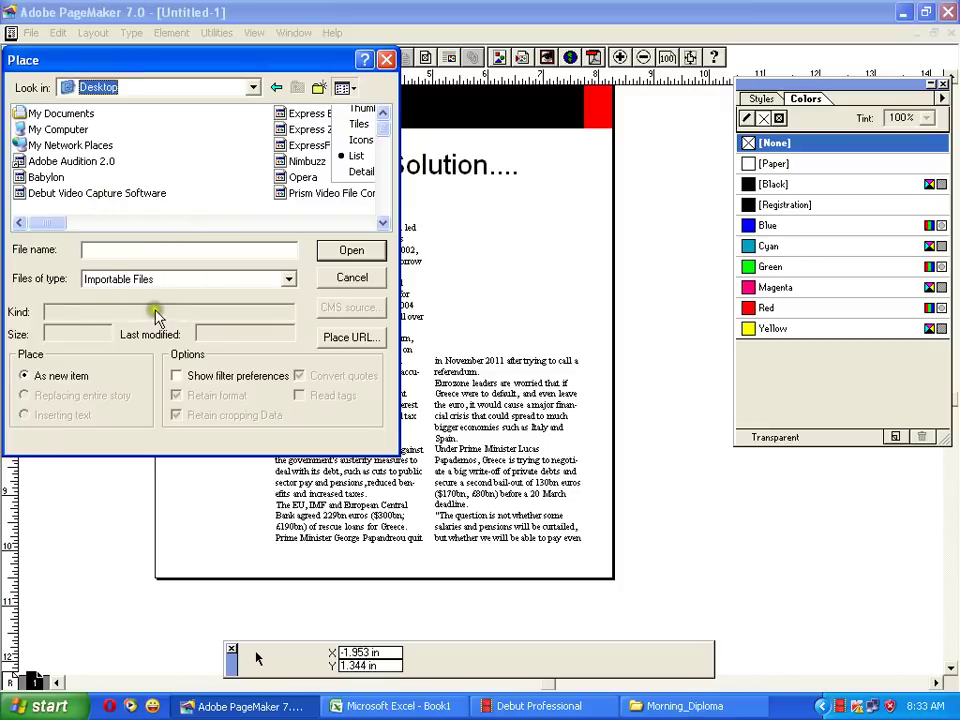
{"action": "left_click", "coordinate": [358, 110]}
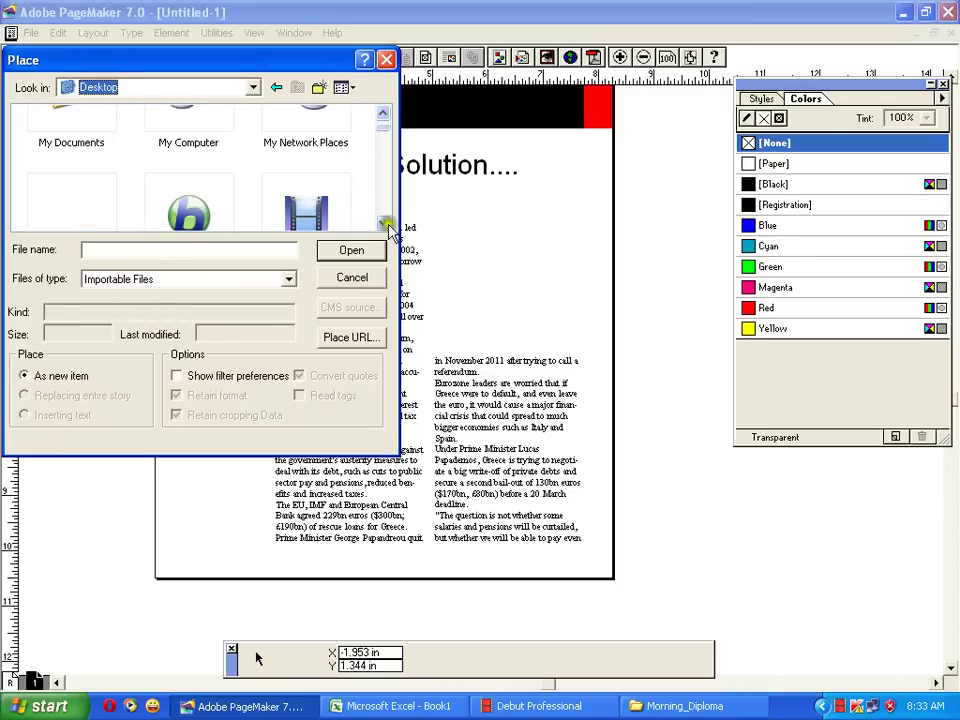
Choose the picture DSC04391.JPG on the Desktop for import as an independent graphic
{"action": "left_click", "coordinate": [383, 222]}
{"action": "left_click", "coordinate": [383, 222]}
{"action": "left_click", "coordinate": [383, 222]}
{"action": "left_click", "coordinate": [383, 224]}
{"action": "left_click", "coordinate": [383, 224]}
{"action": "left_click", "coordinate": [383, 224]}
{"action": "left_click", "coordinate": [383, 224]}
{"action": "left_click", "coordinate": [383, 226]}
{"action": "left_click", "coordinate": [383, 226]}
{"action": "left_click", "coordinate": [383, 226]}
{"action": "left_click", "coordinate": [383, 226]}
{"action": "left_click", "coordinate": [385, 226]}
{"action": "left_click", "coordinate": [385, 226]}
{"action": "left_click", "coordinate": [90, 122]}
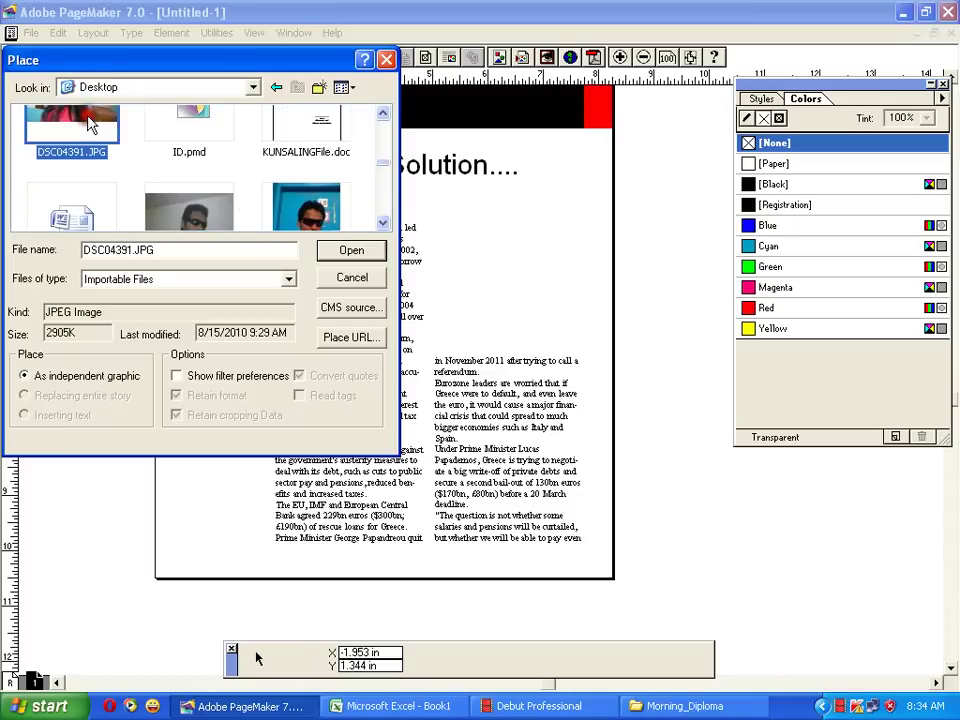
{"action": "left_click", "coordinate": [348, 252]}
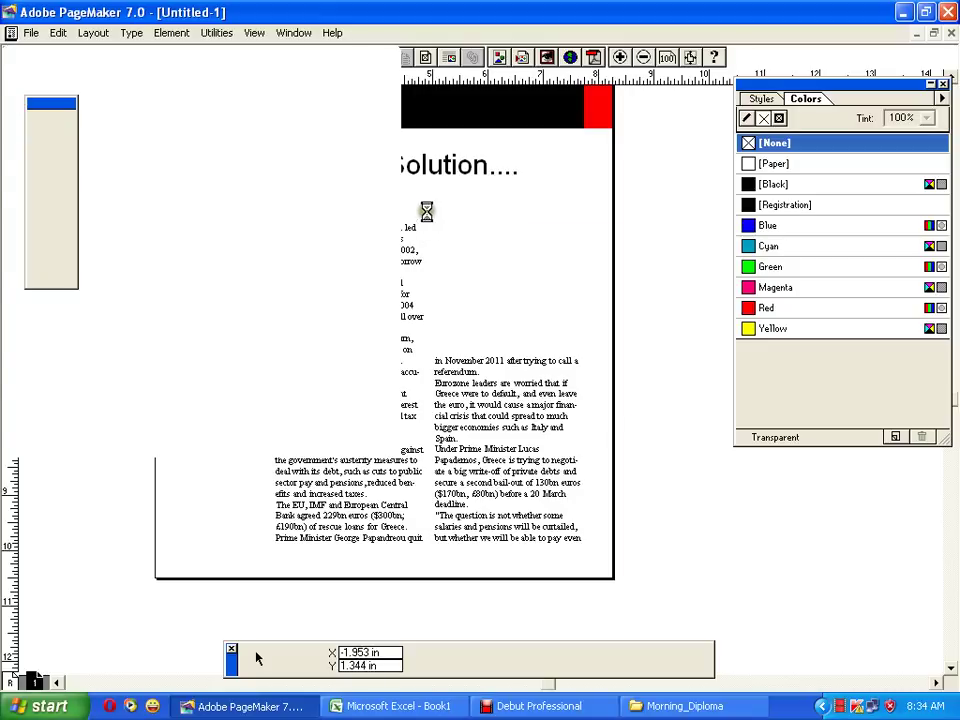
Include the picture's complete copy in the publication and place it below the headline, with its upper-left corner at about X -0.36 in, Y 3.53 in
{"action": "left_click_drag", "start_coordinate": [458, 250], "coordinate": [507, 136]}
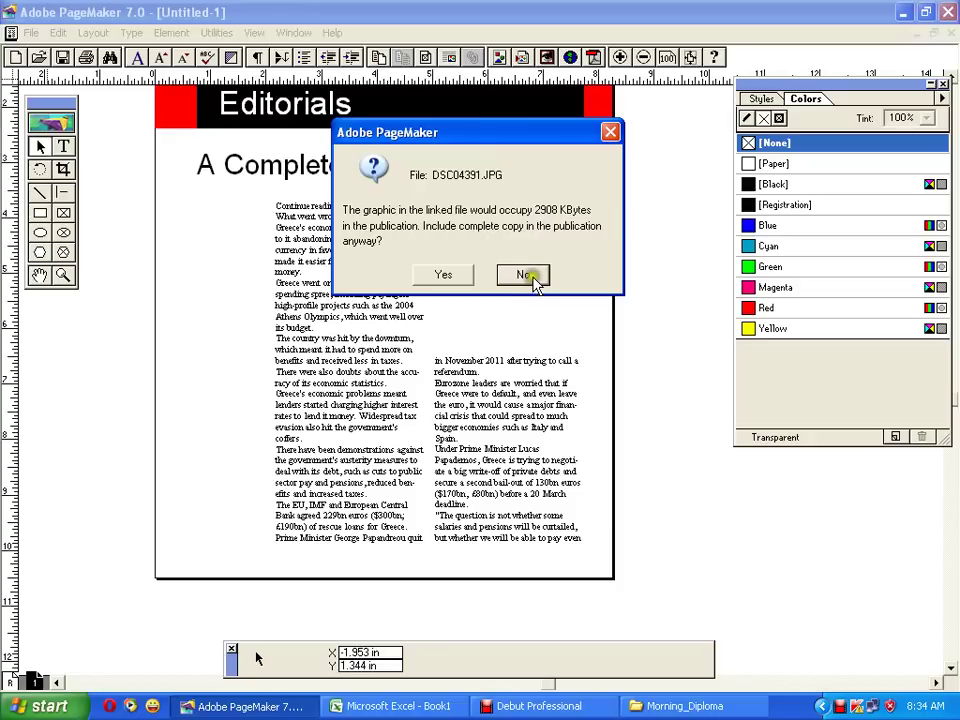
{"action": "left_click", "coordinate": [445, 276]}
{"action": "left_click", "coordinate": [437, 284]}
{"action": "left_click", "coordinate": [455, 278]}
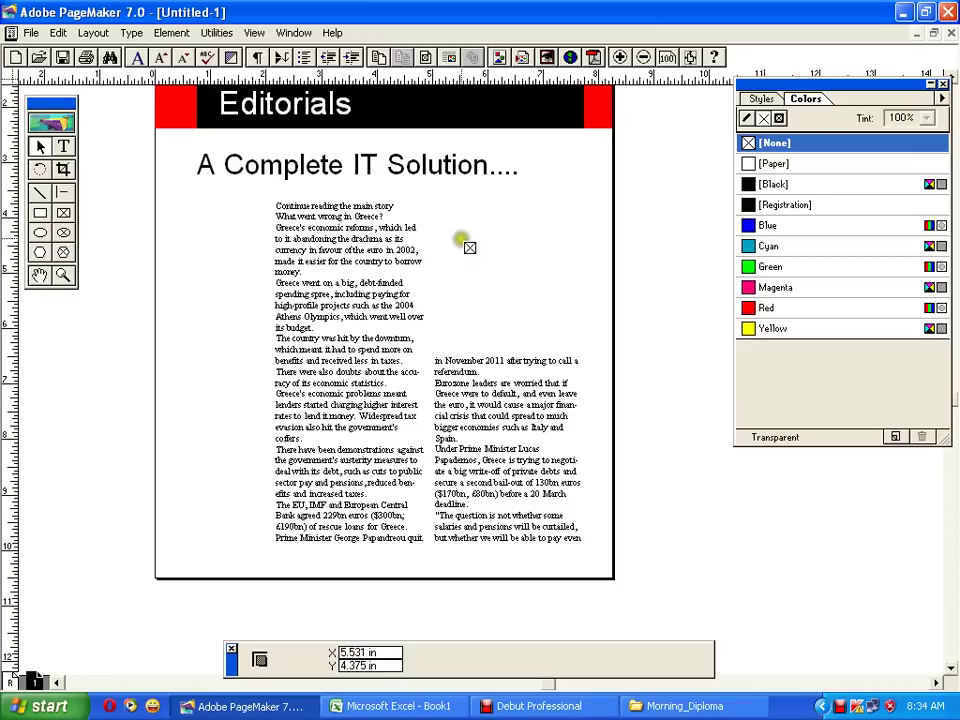
{"action": "left_click", "coordinate": [443, 209]}
{"action": "left_click_drag", "start_coordinate": [627, 297], "coordinate": [356, 303]}
{"action": "left_click_drag", "start_coordinate": [471, 334], "coordinate": [434, 311]}
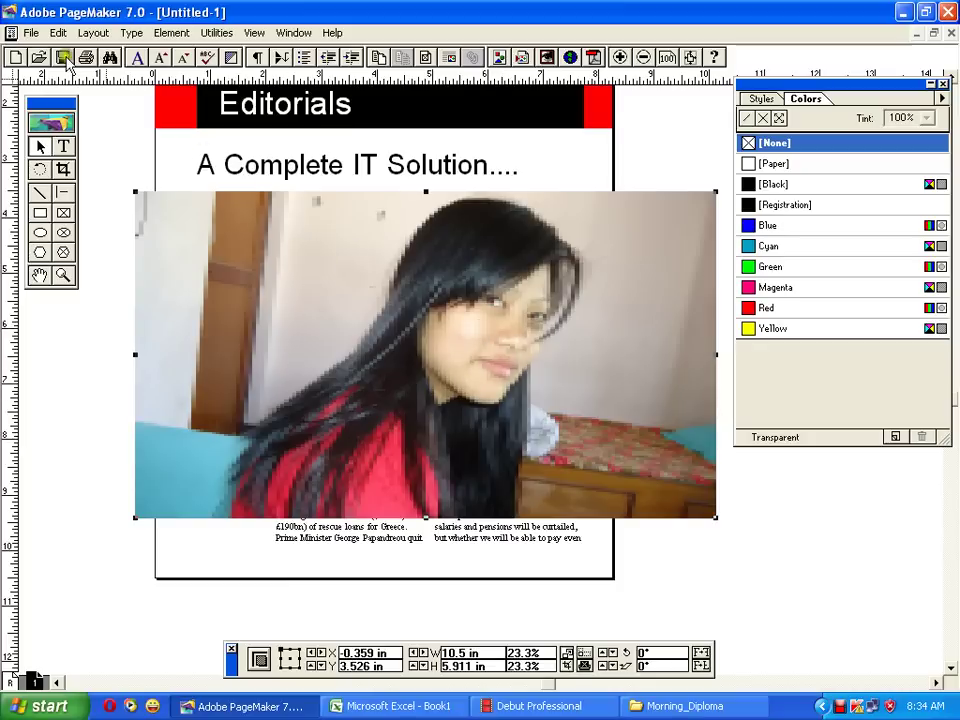
Set the graphics display to High resolution in the general preferences
{"action": "left_click", "coordinate": [29, 32]}
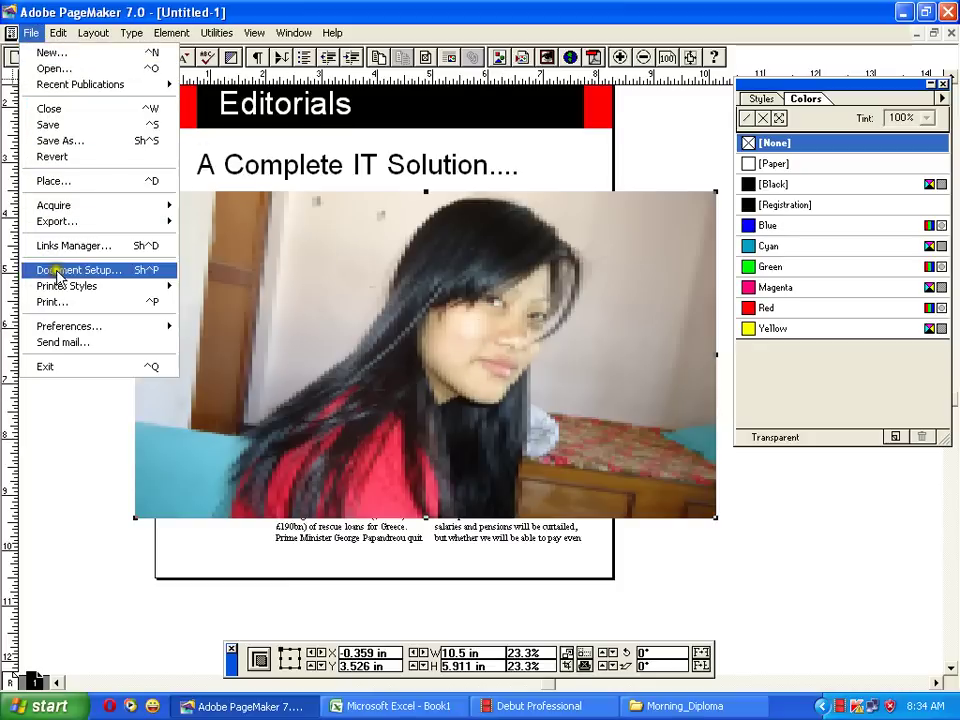
{"action": "mouse_move", "coordinate": [85, 328]}
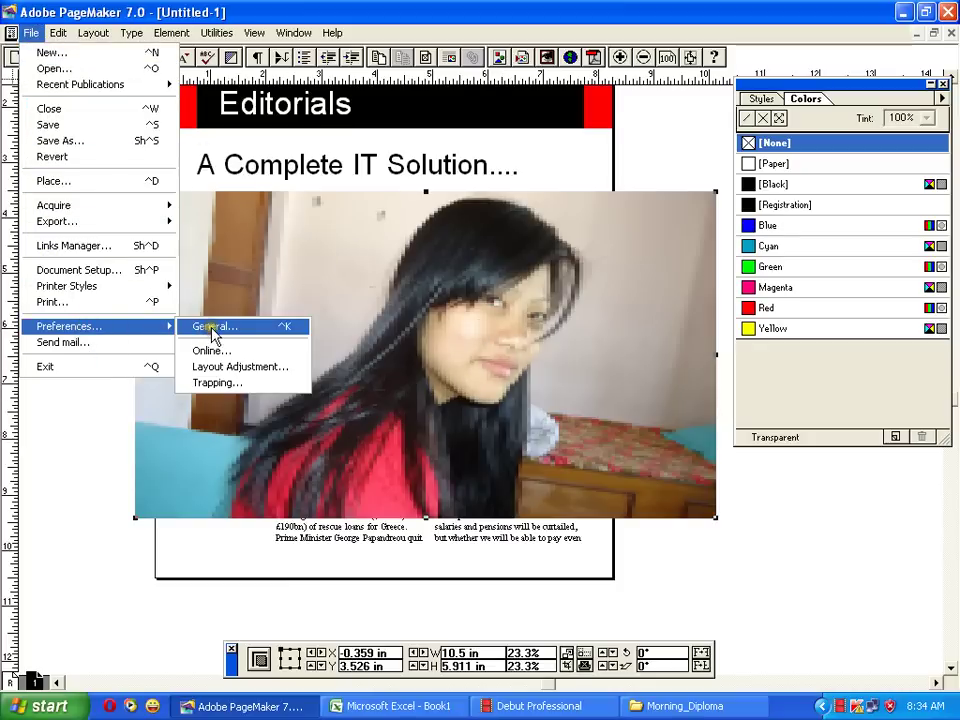
{"action": "left_click", "coordinate": [208, 327]}
{"action": "left_click", "coordinate": [412, 369]}
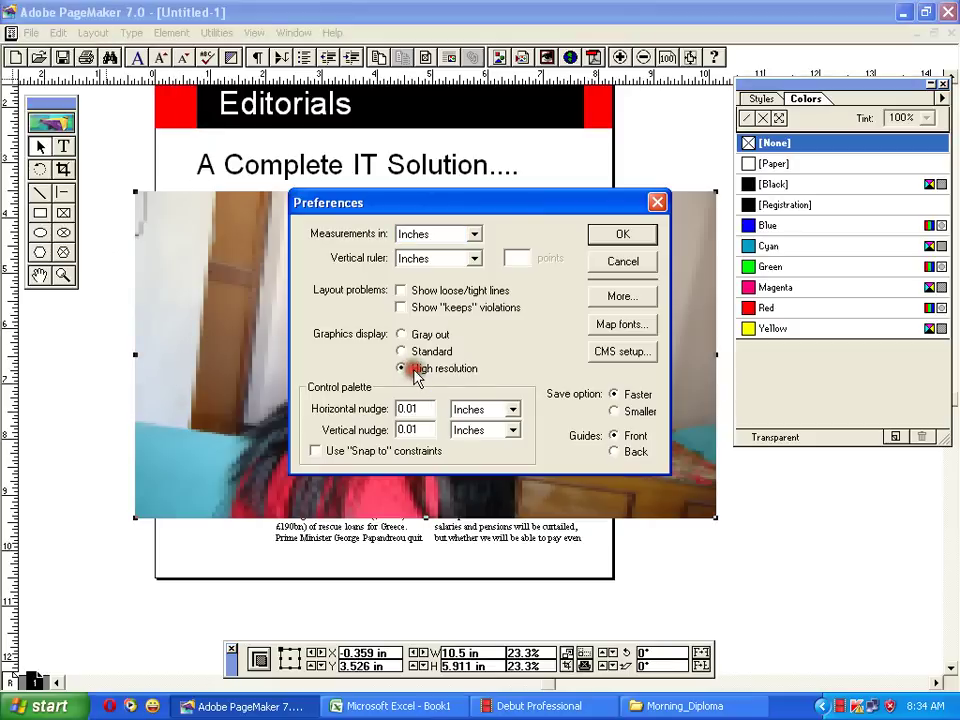
{"action": "left_click", "coordinate": [611, 236]}
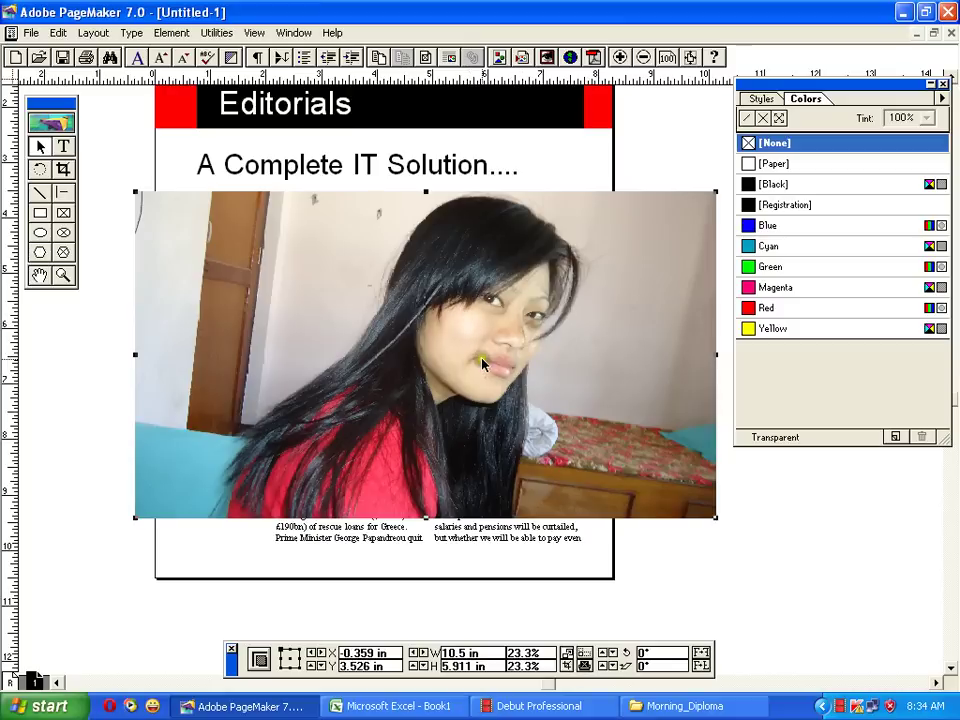
Set the graphics display to Standard in the general preferences
{"action": "left_click", "coordinate": [31, 32]}
{"action": "mouse_move", "coordinate": [88, 330]}
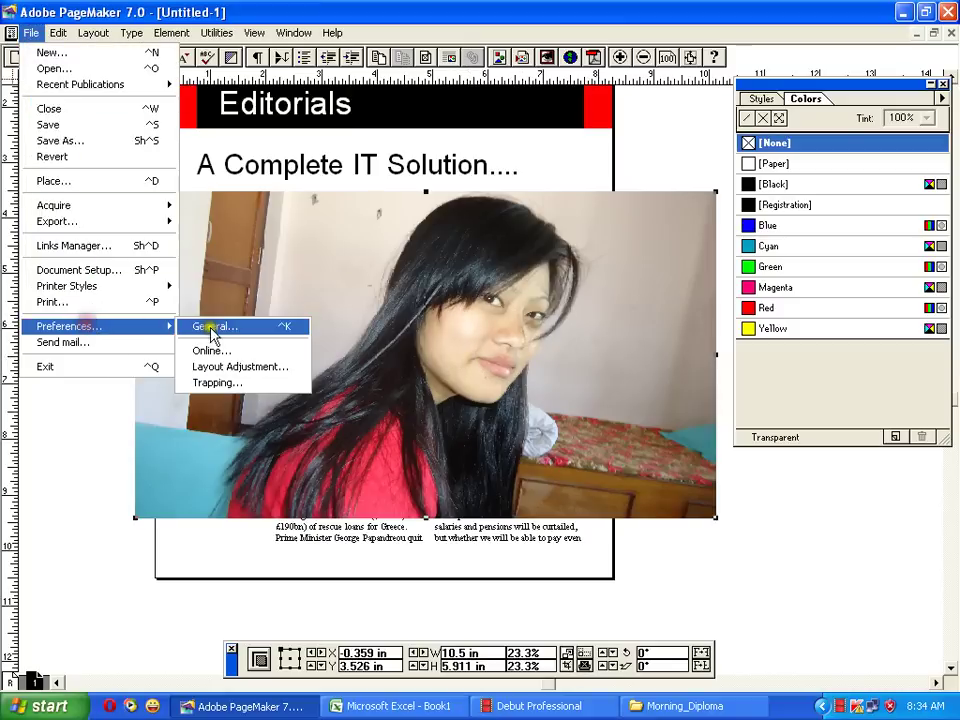
{"action": "left_click", "coordinate": [226, 332]}
{"action": "left_click", "coordinate": [400, 351]}
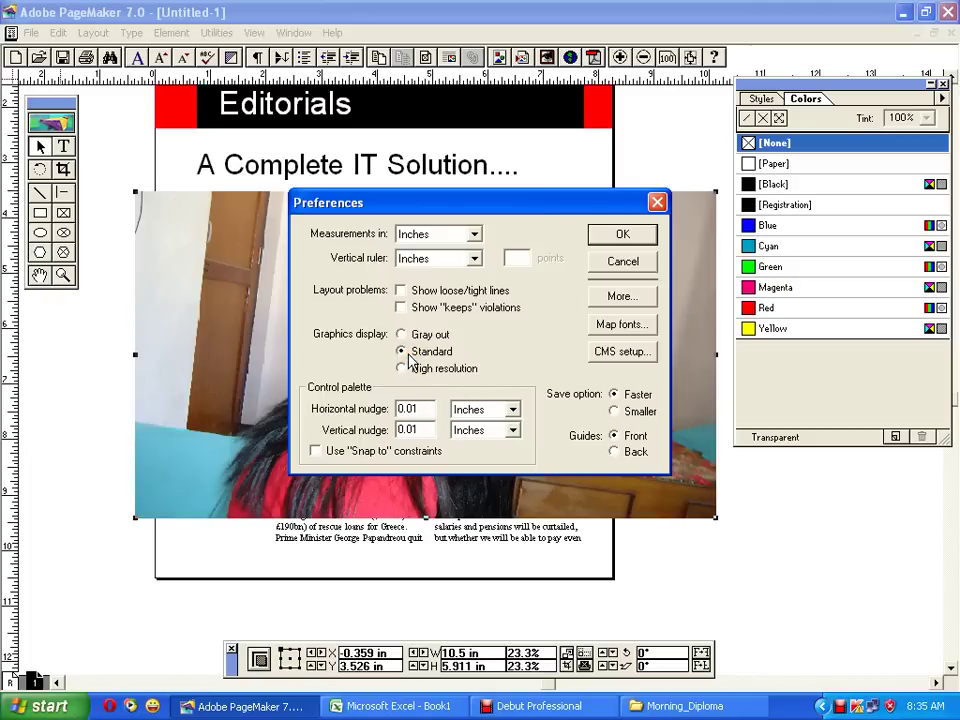
{"action": "left_click", "coordinate": [617, 233]}
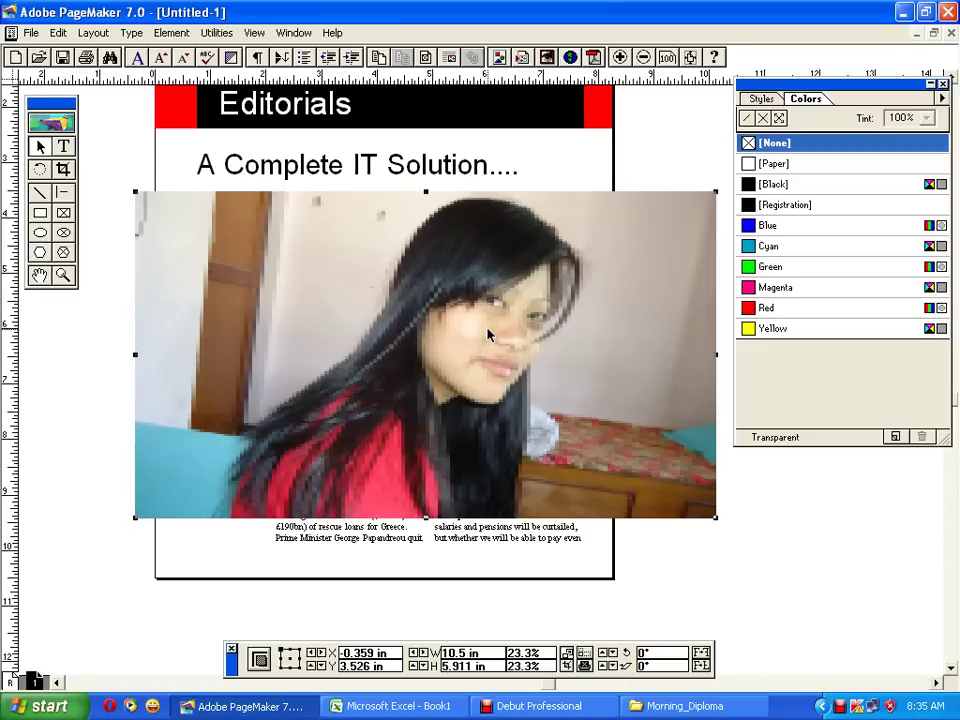
Shrink the photo to about 9.9% of its original size and move it over the right text column, above the article text
{"action": "left_click_drag", "start_coordinate": [452, 305], "coordinate": [421, 303]}
{"action": "left_click_drag", "start_coordinate": [700, 521], "coordinate": [290, 292]}
{"action": "left_click_drag", "start_coordinate": [222, 231], "coordinate": [527, 240]}
{"action": "left_click_drag", "start_coordinate": [597, 302], "coordinate": [669, 343]}
Crop the photo's right and left sides to about 2.84 in wide and align its left edge with the right column at X 5.05 in
{"action": "left_click", "coordinate": [63, 169]}
{"action": "left_click_drag", "start_coordinate": [668, 271], "coordinate": [632, 272]}
{"action": "left_click_drag", "start_coordinate": [425, 271], "coordinate": [475, 283]}
{"action": "left_click", "coordinate": [40, 147]}
{"action": "left_click", "coordinate": [554, 245]}
{"action": "left_click_drag", "start_coordinate": [556, 247], "coordinate": [513, 258]}
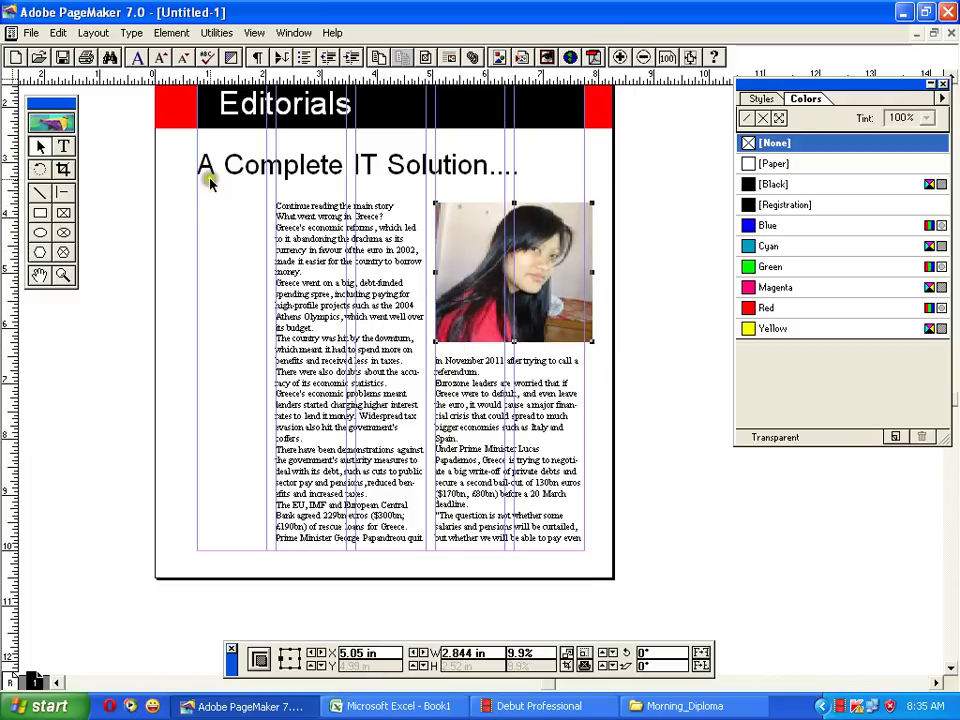
Crop the photo's left side to about 2.58 in wide, realign it with the column, and scale it to about 2.7 by 2.64 in
{"action": "left_click", "coordinate": [63, 169]}
{"action": "left_click_drag", "start_coordinate": [435, 270], "coordinate": [449, 270]}
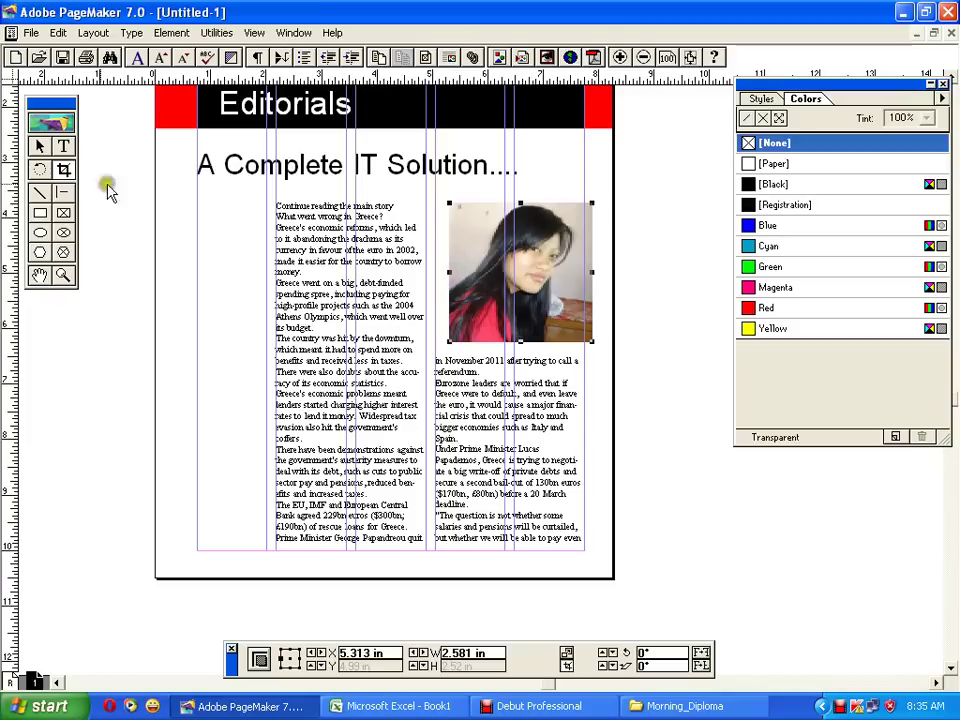
{"action": "left_click", "coordinate": [41, 147]}
{"action": "left_click_drag", "start_coordinate": [552, 248], "coordinate": [533, 249]}
{"action": "left_click", "coordinate": [578, 344]}
{"action": "left_click_drag", "start_coordinate": [578, 344], "coordinate": [583, 349]}
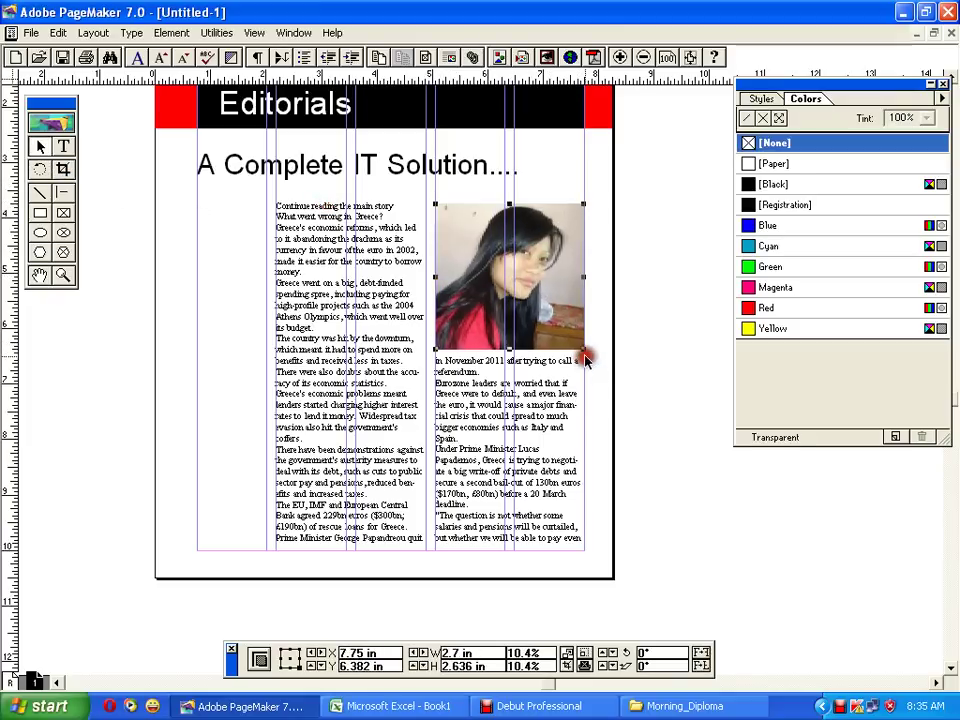
Flip the photo horizontally and move it back into the right column with its left edge at X 5.05 in
{"action": "left_click", "coordinate": [653, 293]}
{"action": "left_click", "coordinate": [542, 307]}
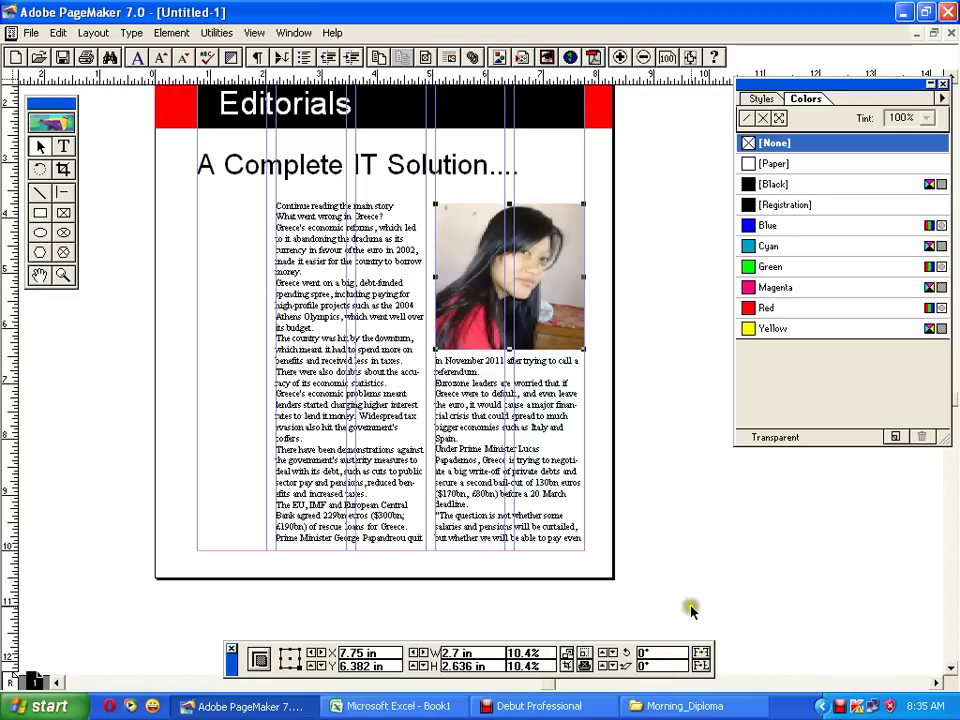
{"action": "left_click", "coordinate": [703, 655]}
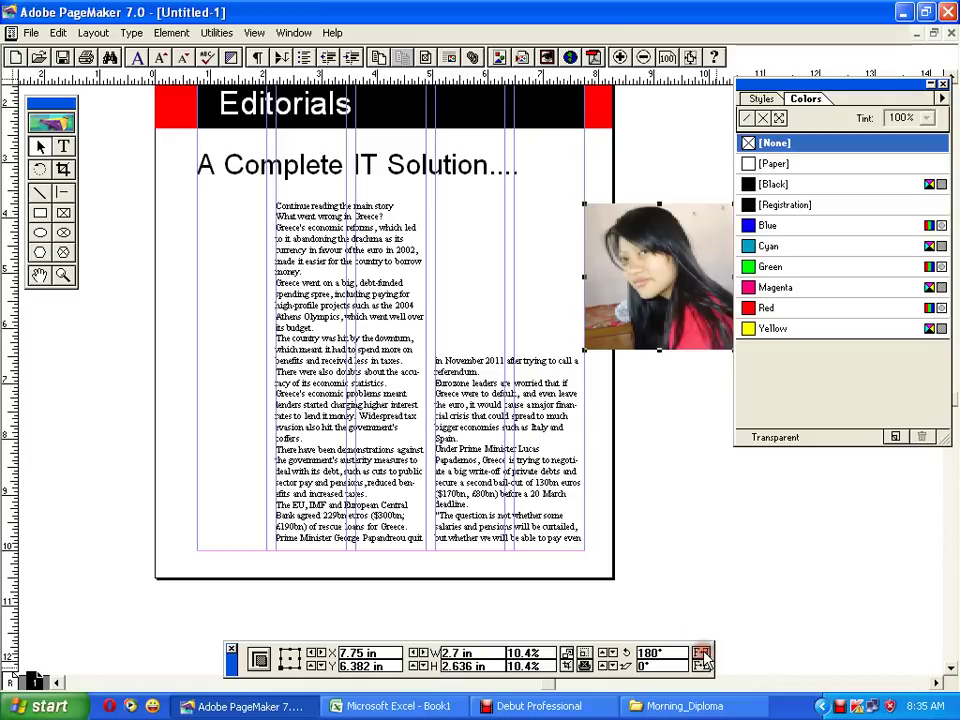
{"action": "left_click_drag", "start_coordinate": [680, 282], "coordinate": [533, 282]}
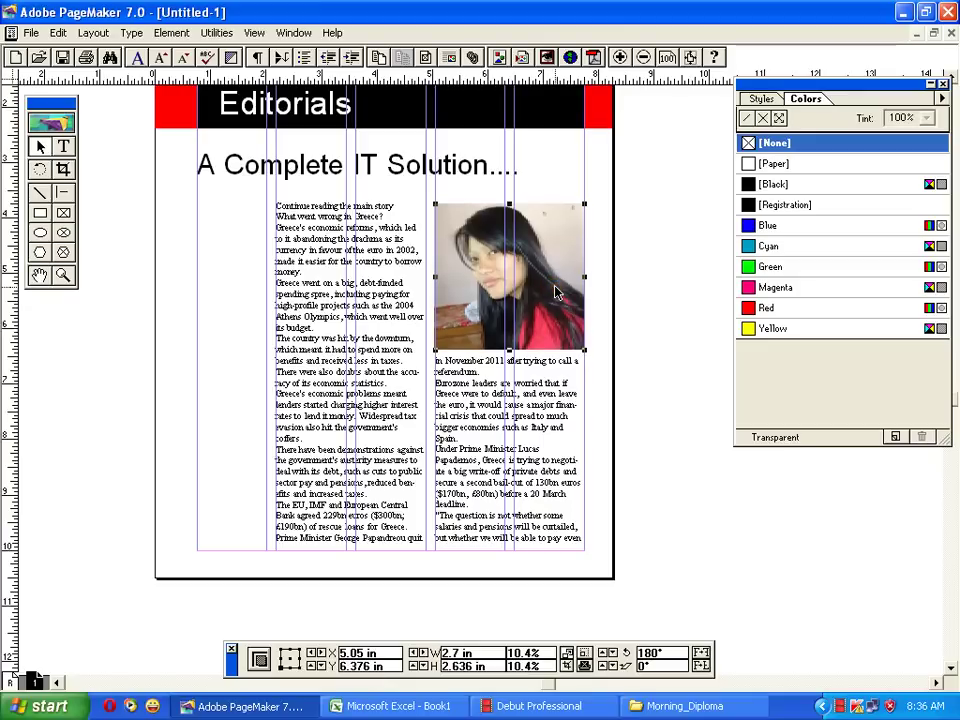
{"action": "left_click", "coordinate": [645, 278]}
Check the photo up close, return to the whole-page view and hide all palettes
{"action": "right_click", "coordinate": [541, 278], "text": "shift"}
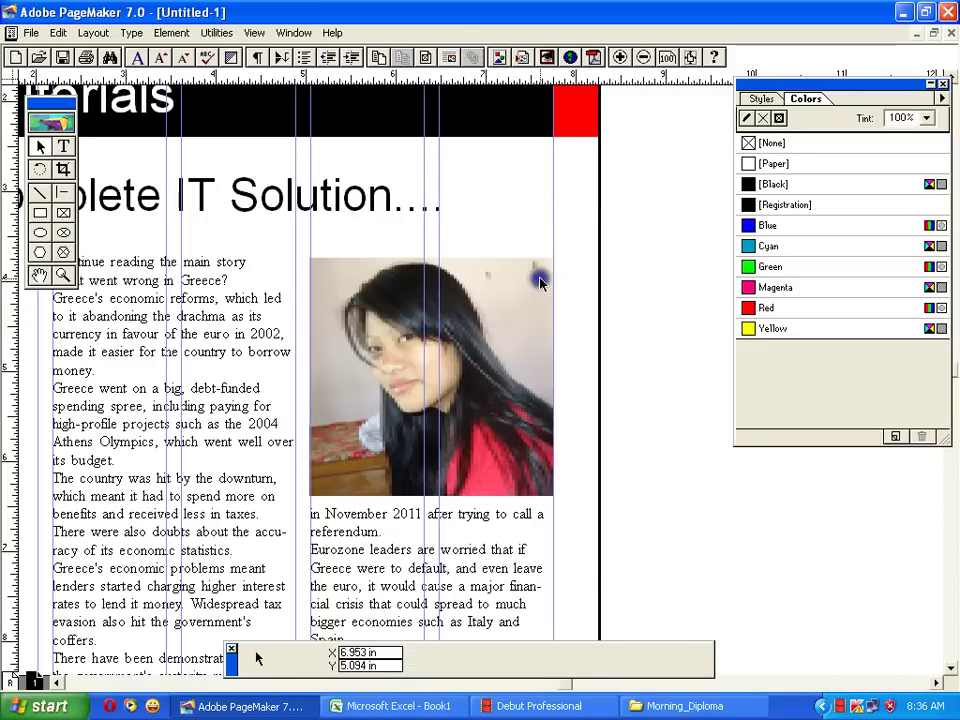
{"action": "right_click", "coordinate": [398, 275], "text": "shift"}
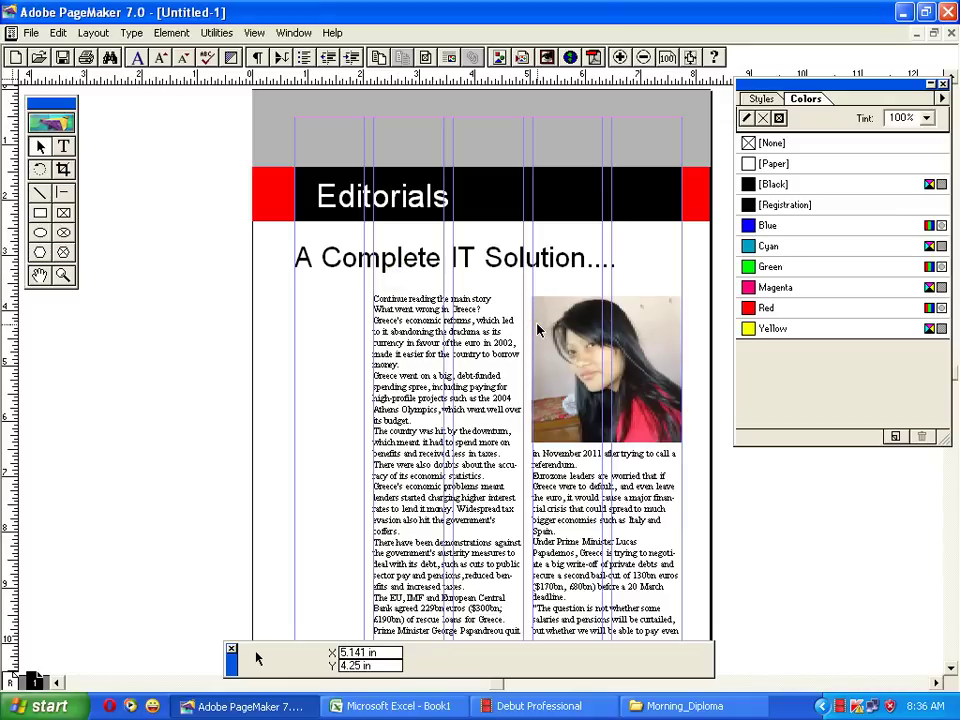
{"action": "key", "text": "Tab"}
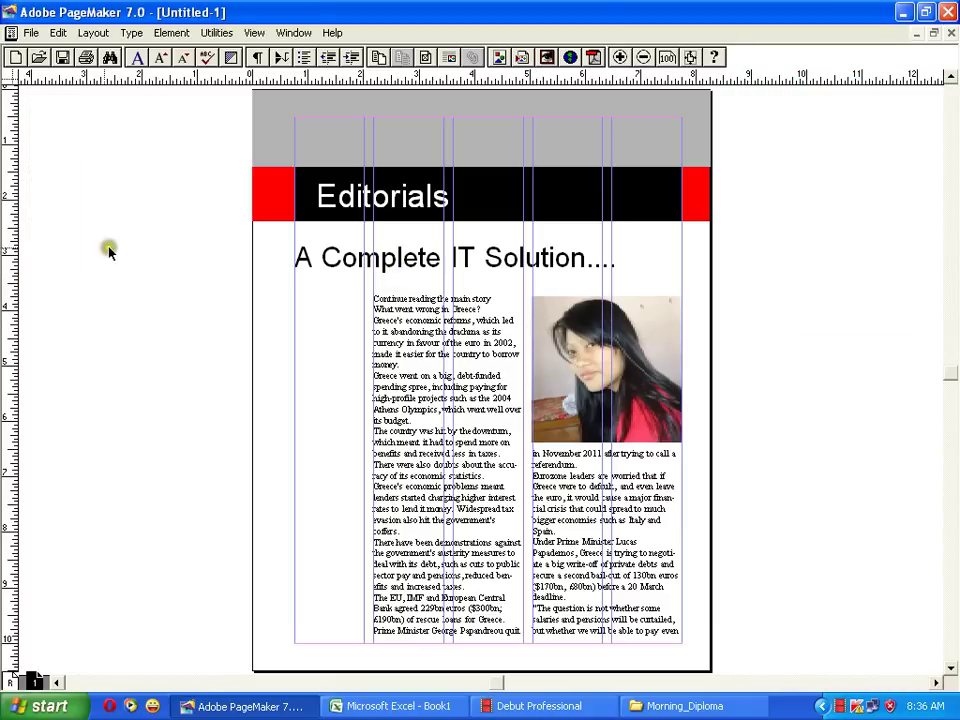
{"action": "left_click", "coordinate": [57, 116]}
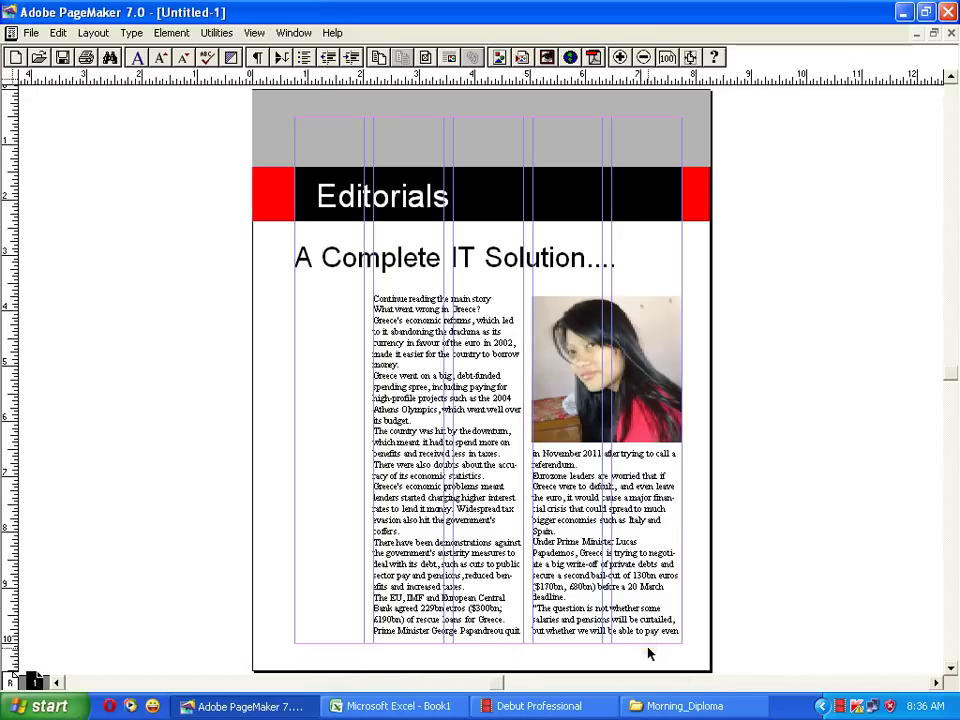
{"action": "key", "text": "Tab"}
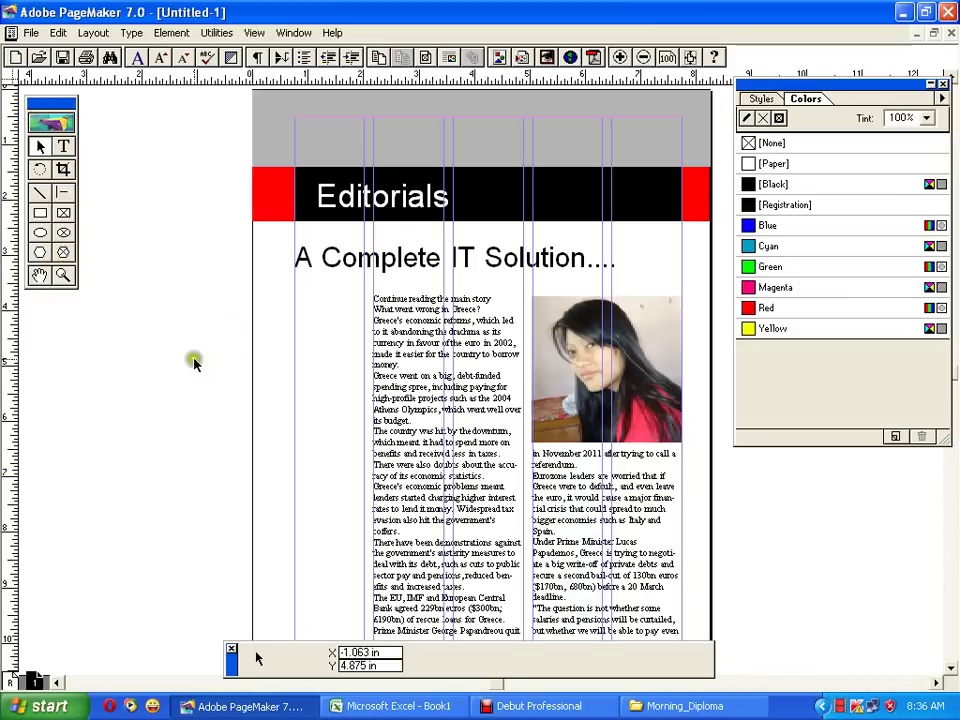
{"action": "key", "text": "Tab"}
{"action": "key", "text": "Tab"}
{"action": "key", "text": "Tab"}
{"action": "key", "text": "Tab"}
{"action": "key", "text": "Tab"}
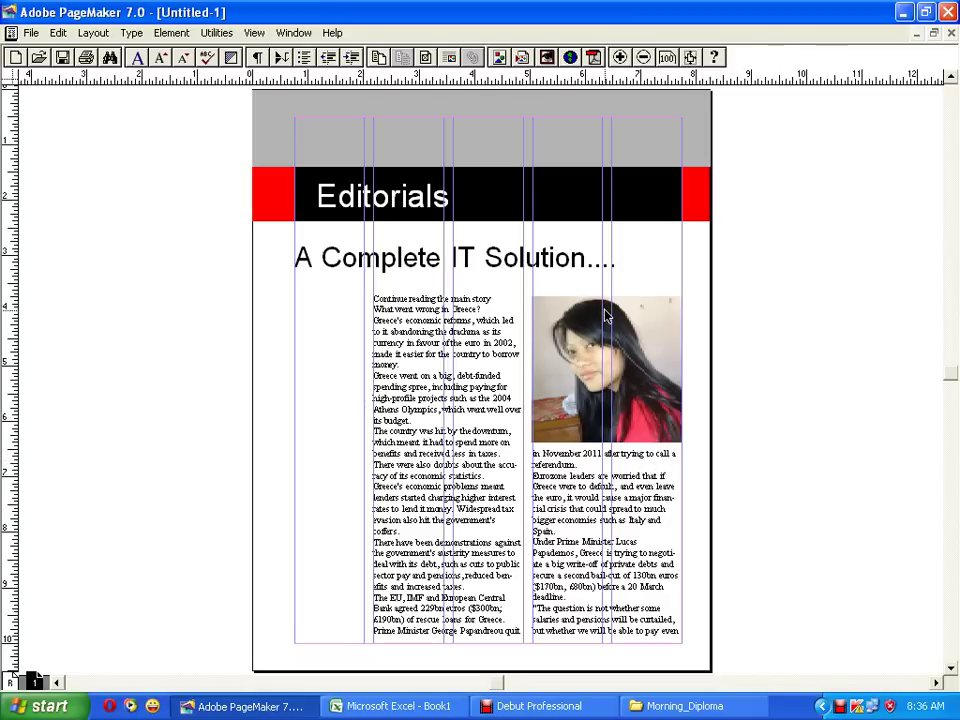
Hide the column and margin guides on the page
{"action": "key", "text": "ctrl+semicolon"}
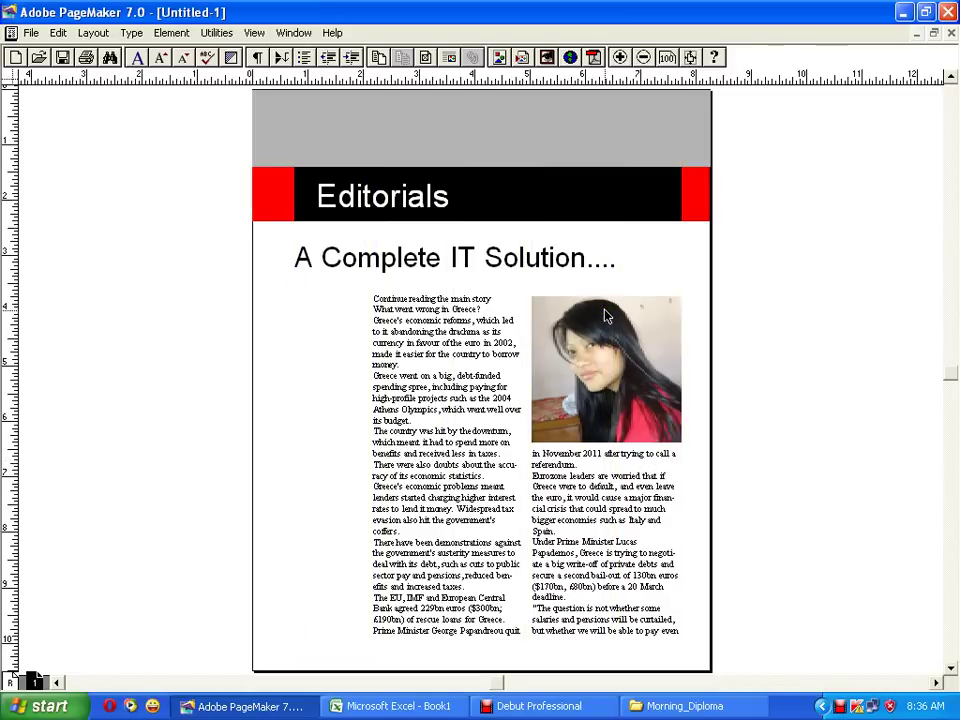
{"action": "key", "text": "ctrl+semicolon"}
{"action": "key", "text": "ctrl+semicolon"}
{"action": "key", "text": "ctrl+semicolon"}
{"action": "key", "text": "ctrl+semicolon"}
{"action": "left_click", "coordinate": [312, 343]}
{"action": "left_click", "coordinate": [44, 676]}
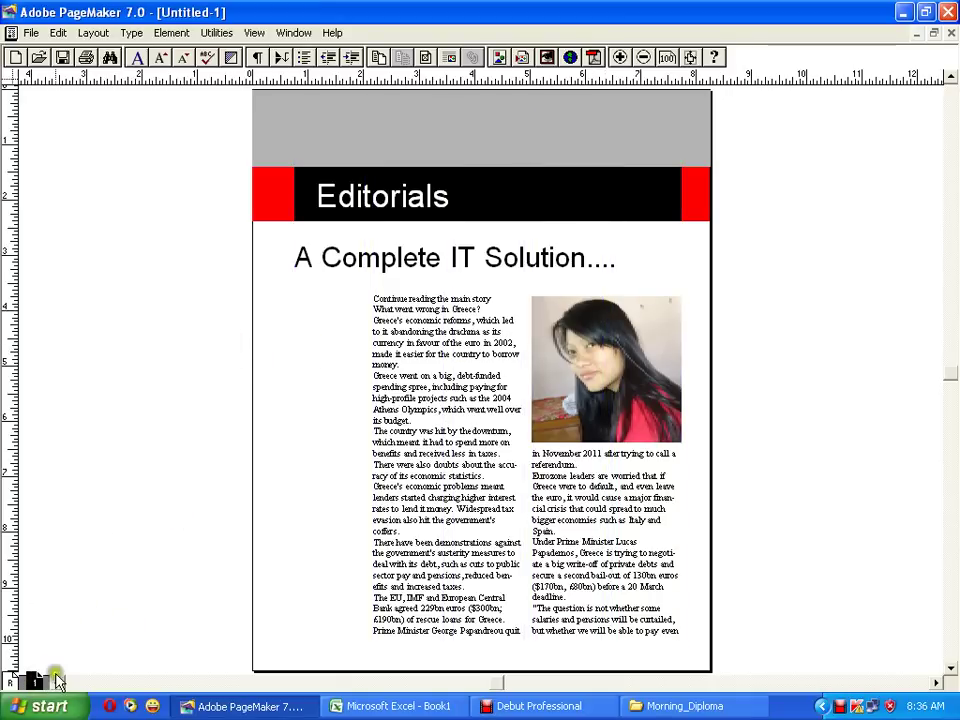
{"action": "left_click", "coordinate": [163, 596]}
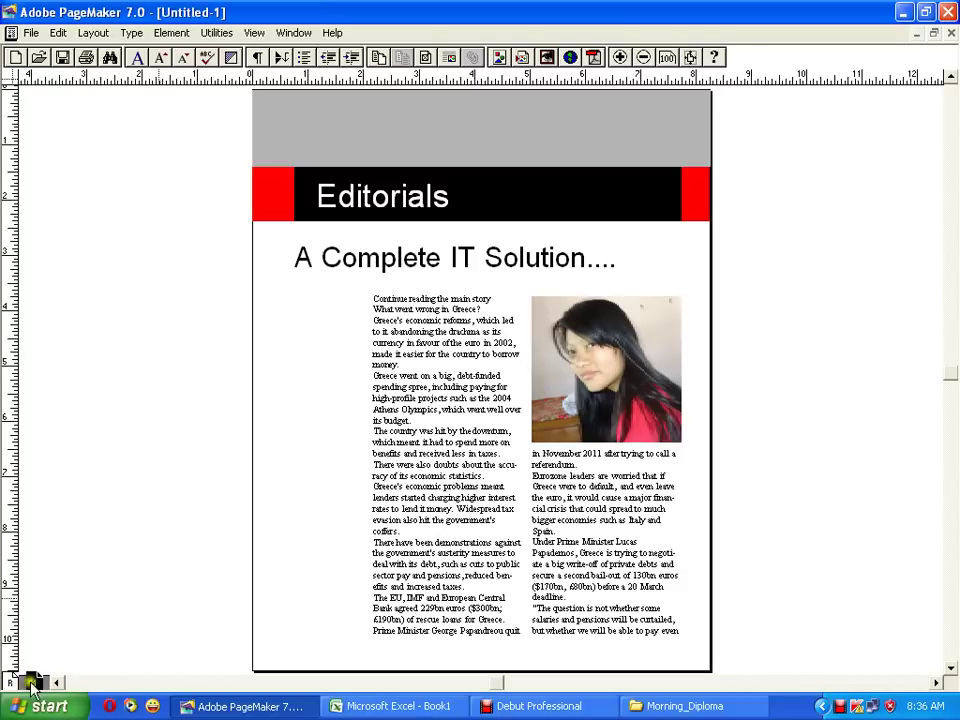
Start inserting pages and set the number of pages to 1
{"action": "left_click", "coordinate": [94, 33]}
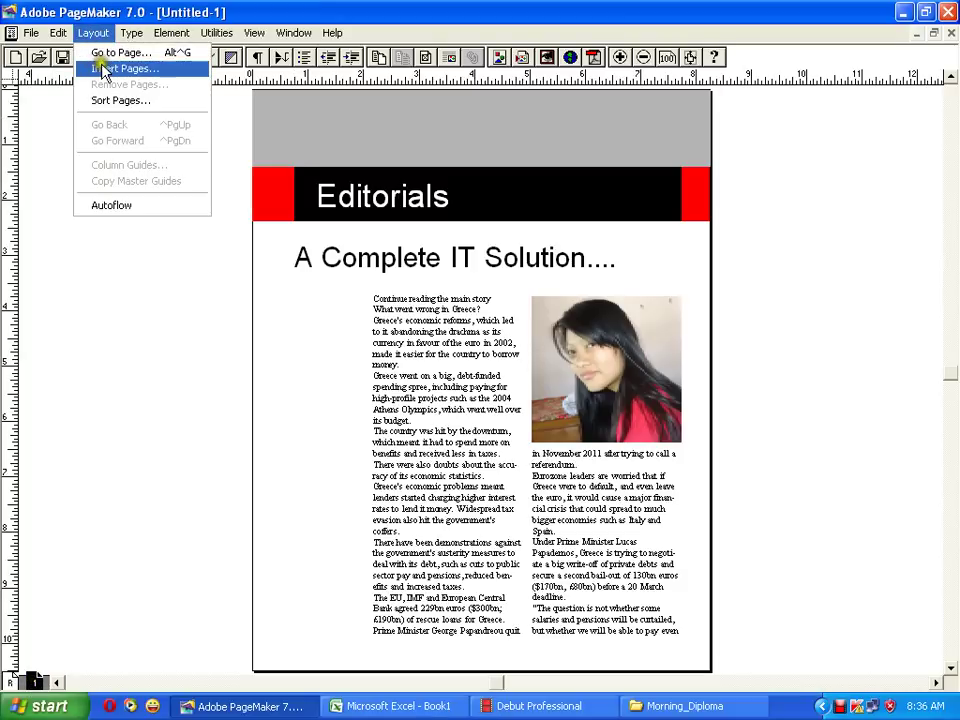
{"action": "left_click", "coordinate": [104, 68]}
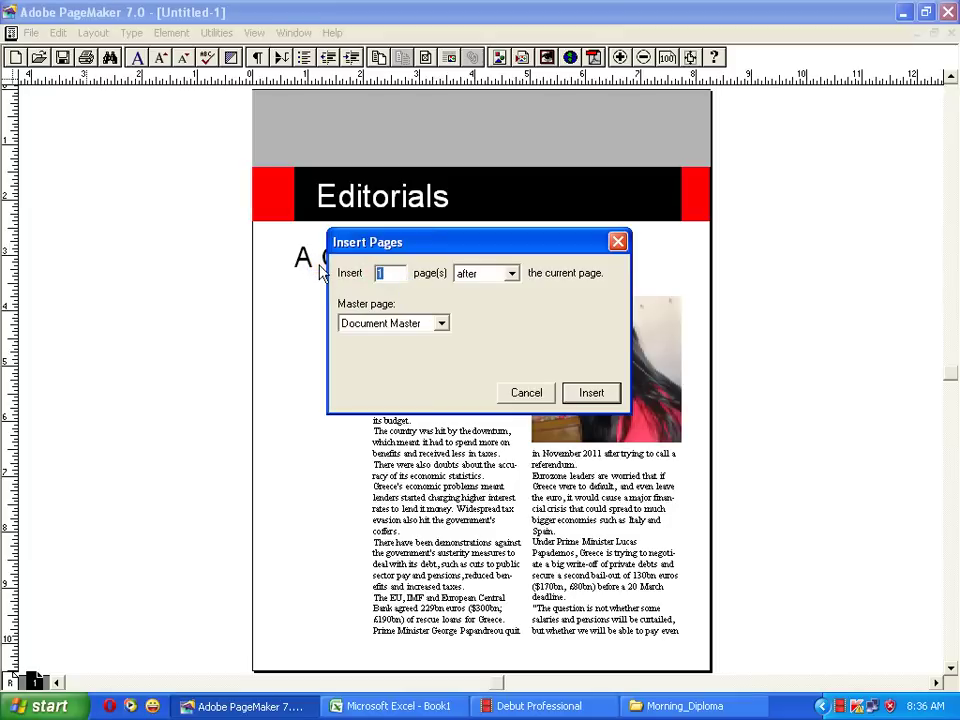
{"action": "left_click", "coordinate": [396, 275]}
{"action": "left_click_drag", "start_coordinate": [392, 277], "coordinate": [346, 273]}
{"action": "type", "text": "2"}
{"action": "type", "text": "3"}
{"action": "type", "text": "1"}
Try the before option for the new page's position and return it to after the current page
{"action": "left_click", "coordinate": [467, 275]}
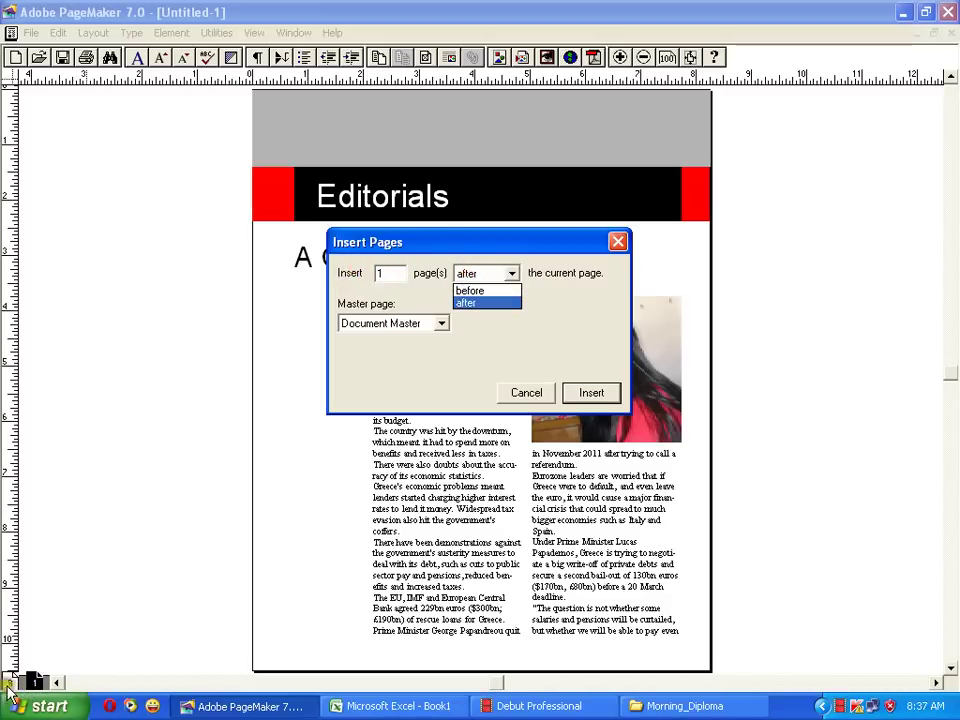
{"action": "left_click", "coordinate": [467, 290]}
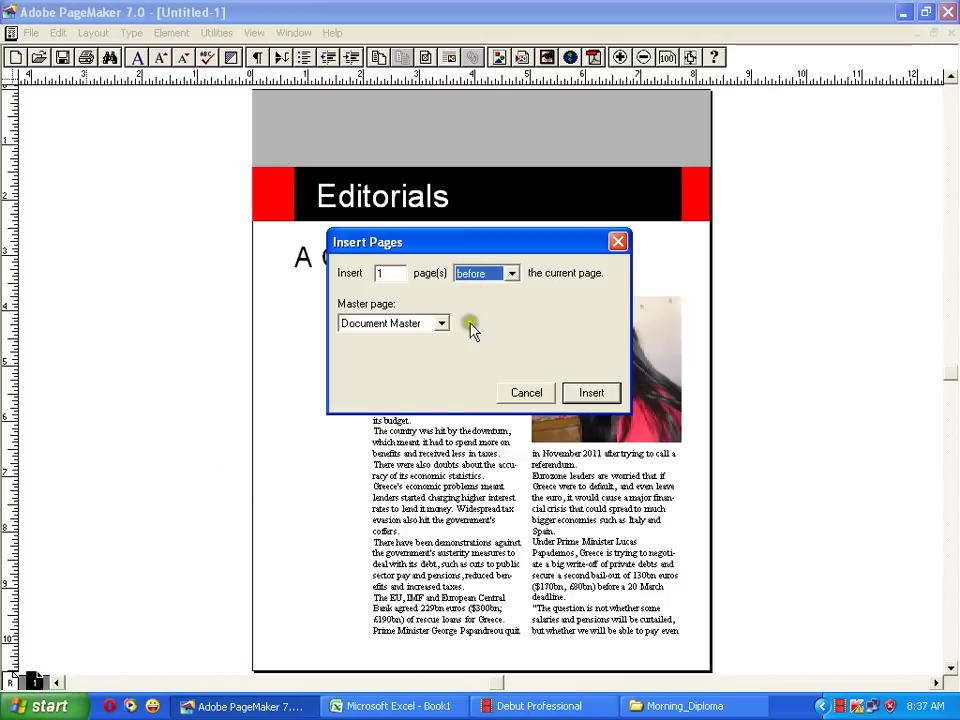
{"action": "left_click", "coordinate": [508, 273]}
{"action": "left_click", "coordinate": [481, 301]}
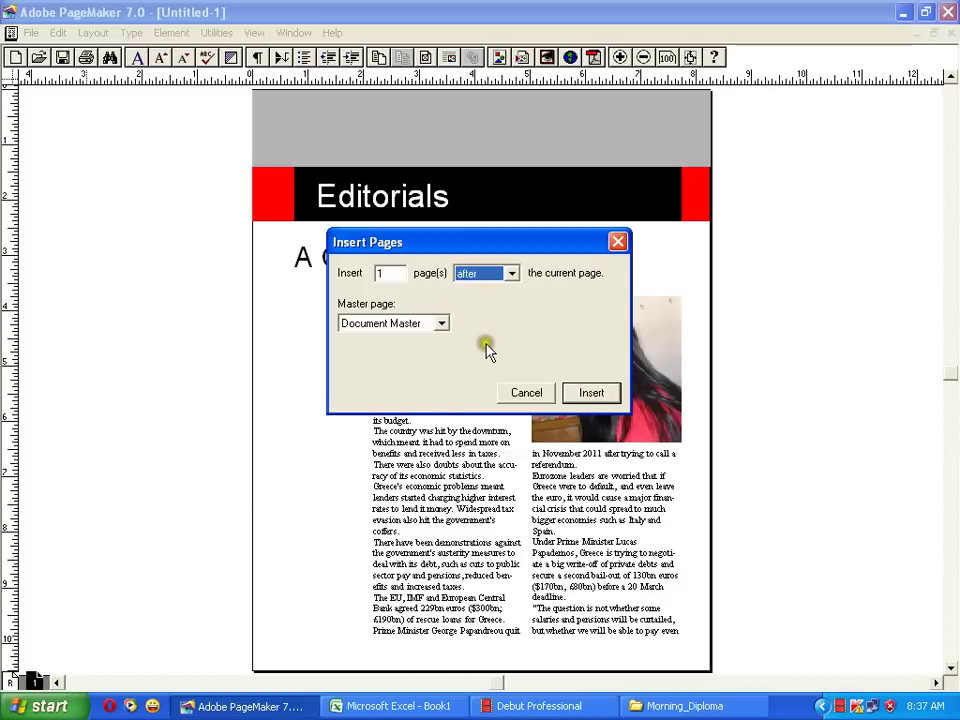
Set the number of pages to insert to 2 and their position to after the current page
{"action": "double_click", "coordinate": [388, 276]}
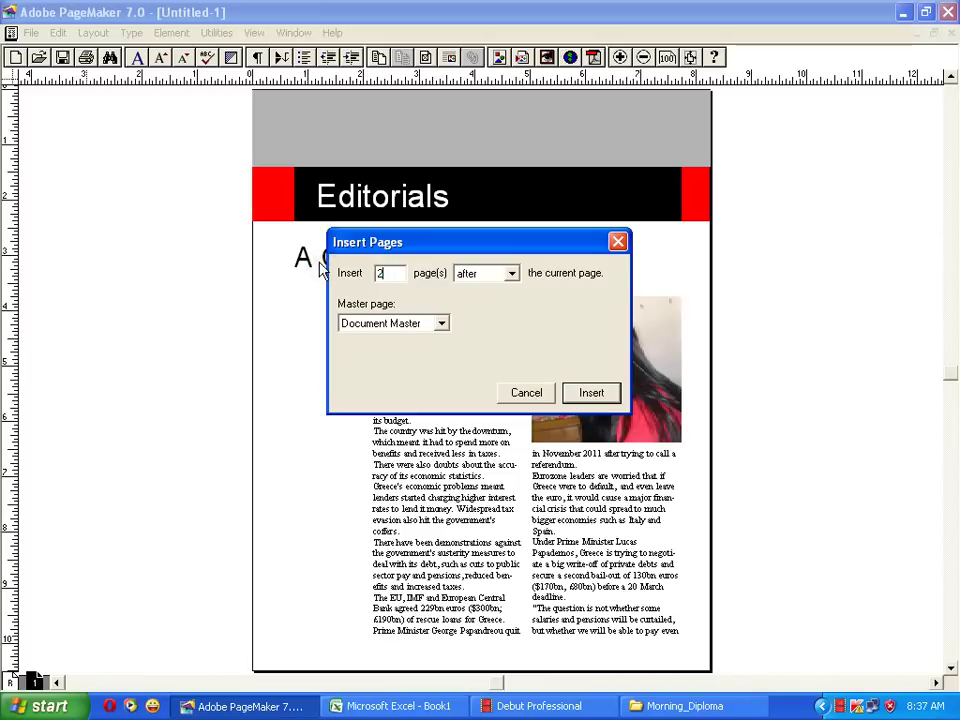
{"action": "type", "text": "2"}
{"action": "left_click", "coordinate": [476, 289]}
{"action": "left_click", "coordinate": [42, 679]}
{"action": "left_click", "coordinate": [126, 686]}
{"action": "left_click", "coordinate": [510, 275]}
{"action": "left_click", "coordinate": [487, 292]}
{"action": "left_click", "coordinate": [21, 686]}
{"action": "left_click", "coordinate": [466, 273]}
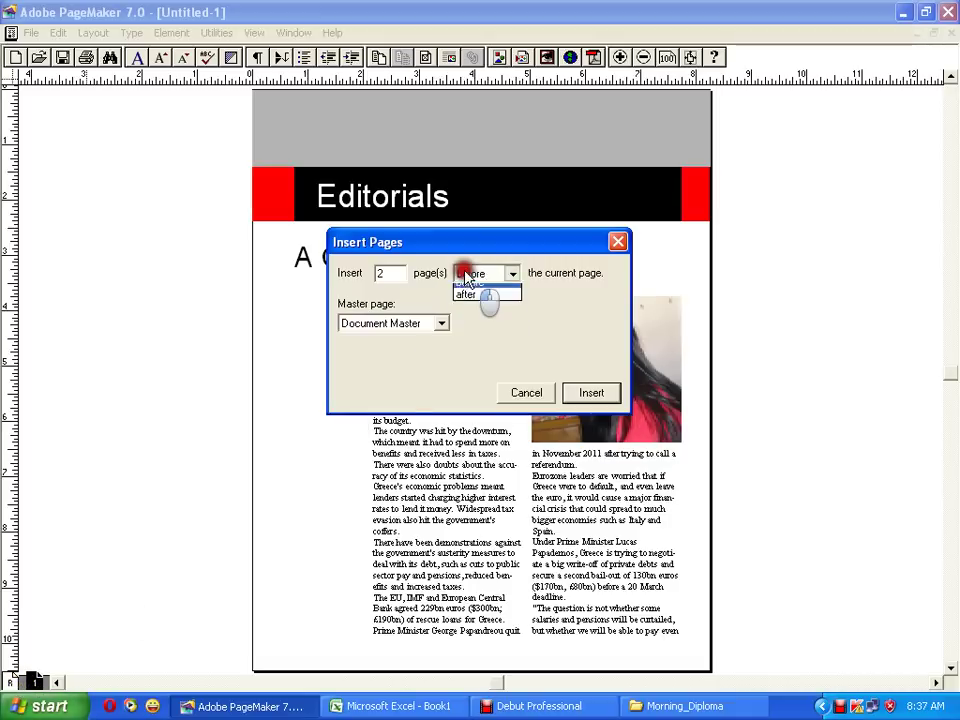
{"action": "left_click", "coordinate": [466, 293]}
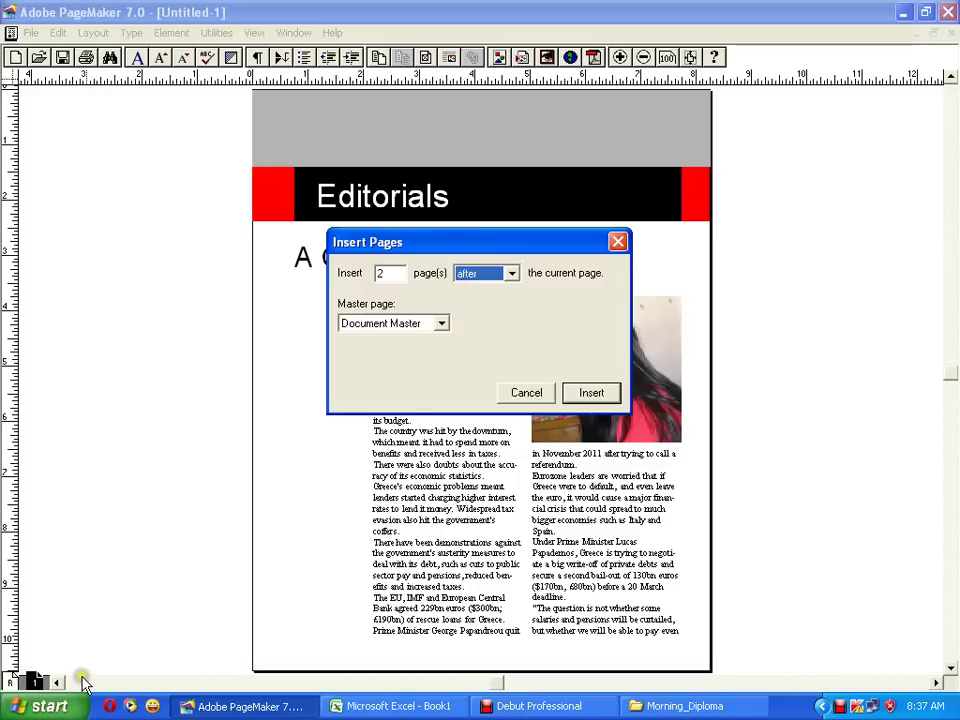
Insert the 2 pages after the current page, based on the Document Master
{"action": "left_click", "coordinate": [428, 279]}
{"action": "type", "text": "2"}
{"action": "left_click", "coordinate": [591, 392]}
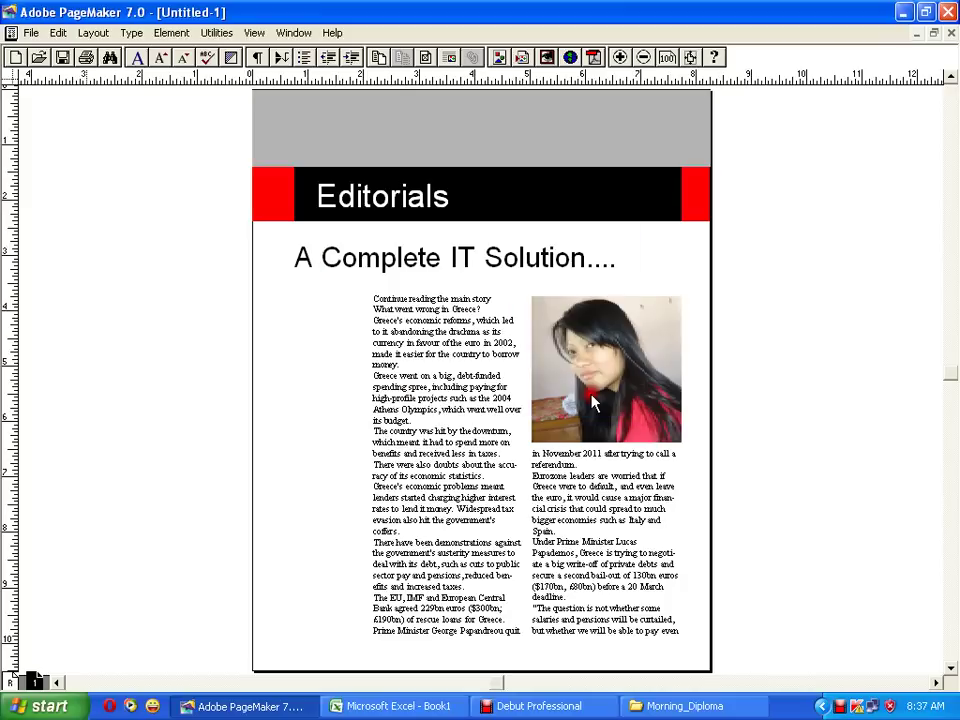
{"action": "left_click", "coordinate": [564, 390]}
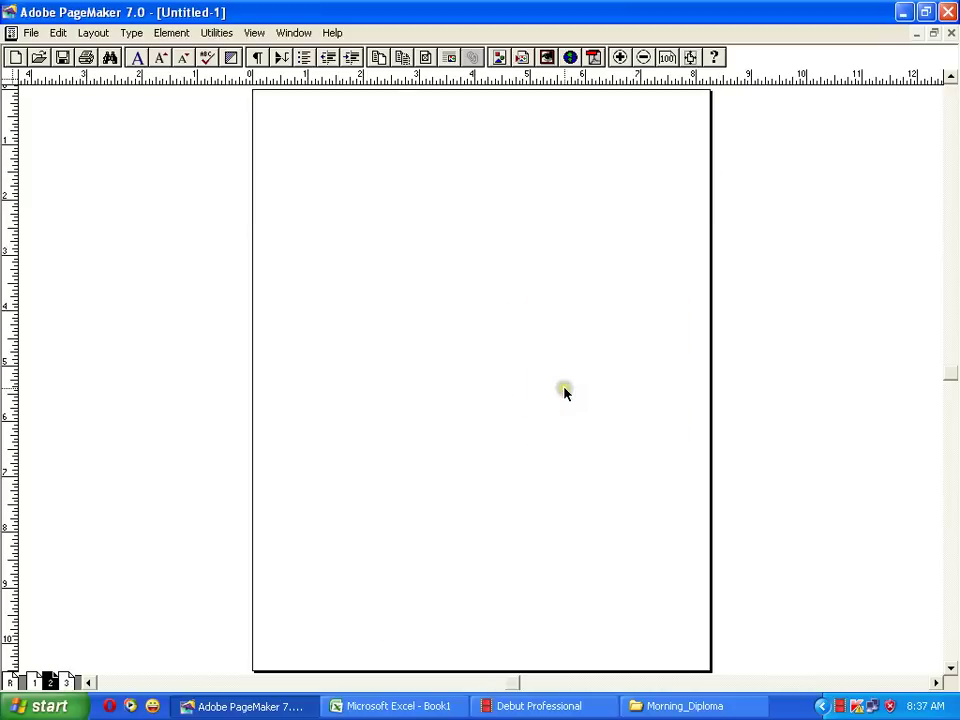
Look through the new pages 2 and 3 and return to page 2
{"action": "left_click", "coordinate": [56, 683]}
{"action": "left_click", "coordinate": [65, 684]}
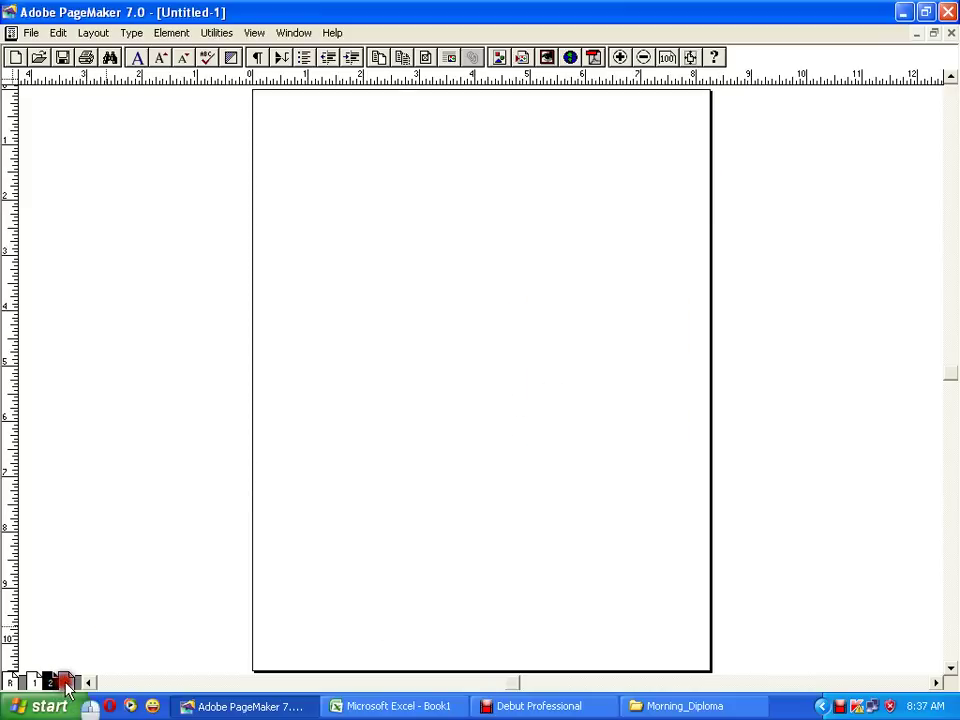
{"action": "left_click", "coordinate": [48, 683]}
{"action": "left_click", "coordinate": [65, 684]}
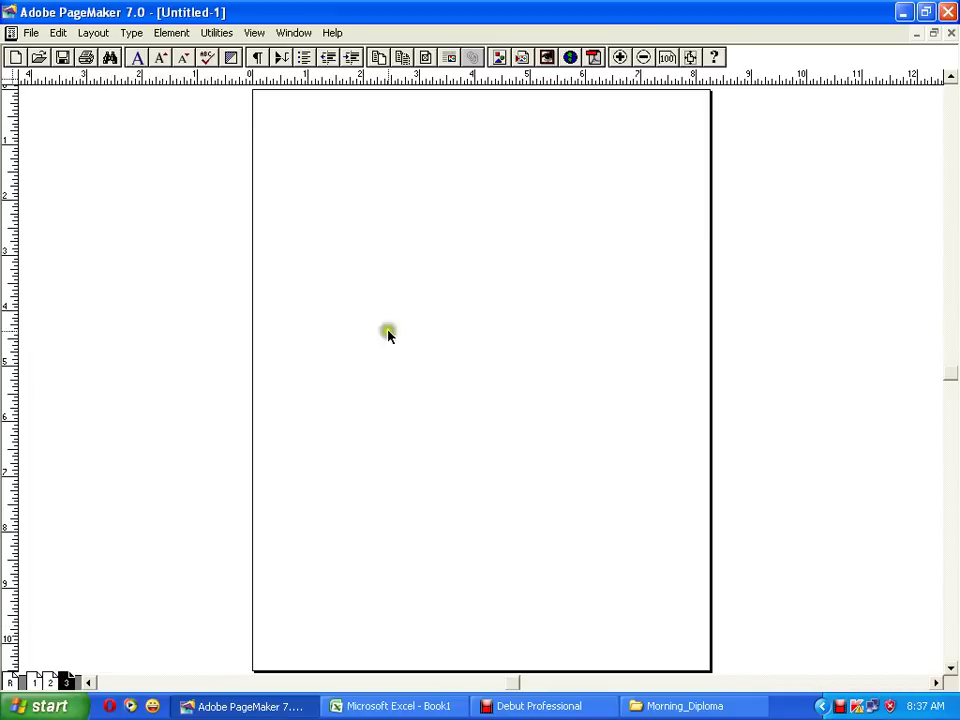
{"action": "left_click", "coordinate": [48, 683]}
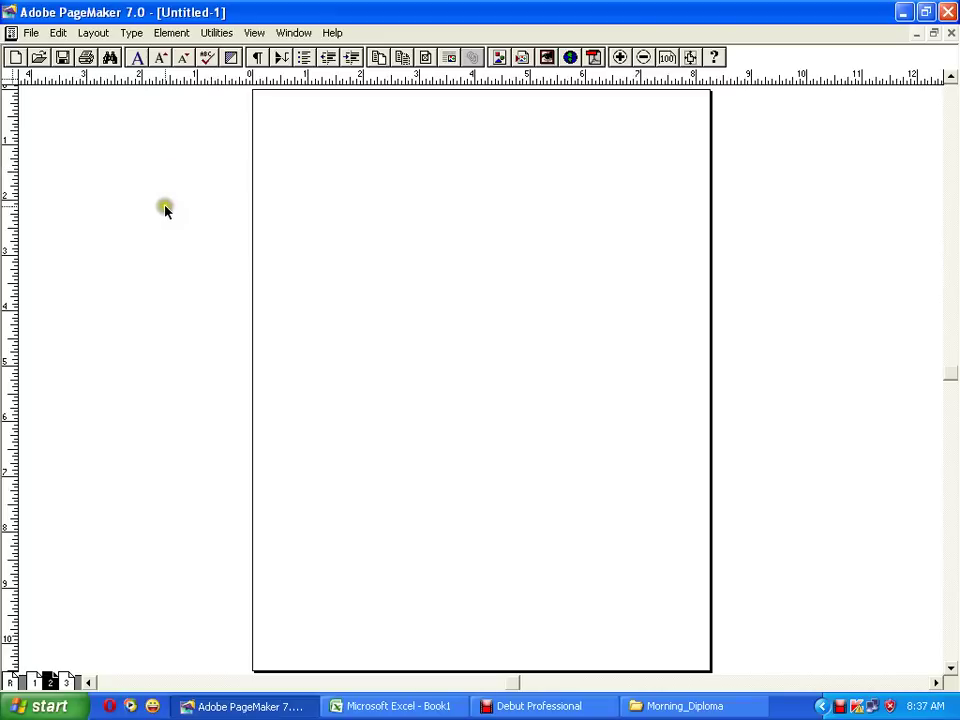
Show the palettes again and draw a rectangle about 8.24 by 2.89 in across the top of page 2
{"action": "key", "text": "Tab"}
{"action": "left_click", "coordinate": [46, 209]}
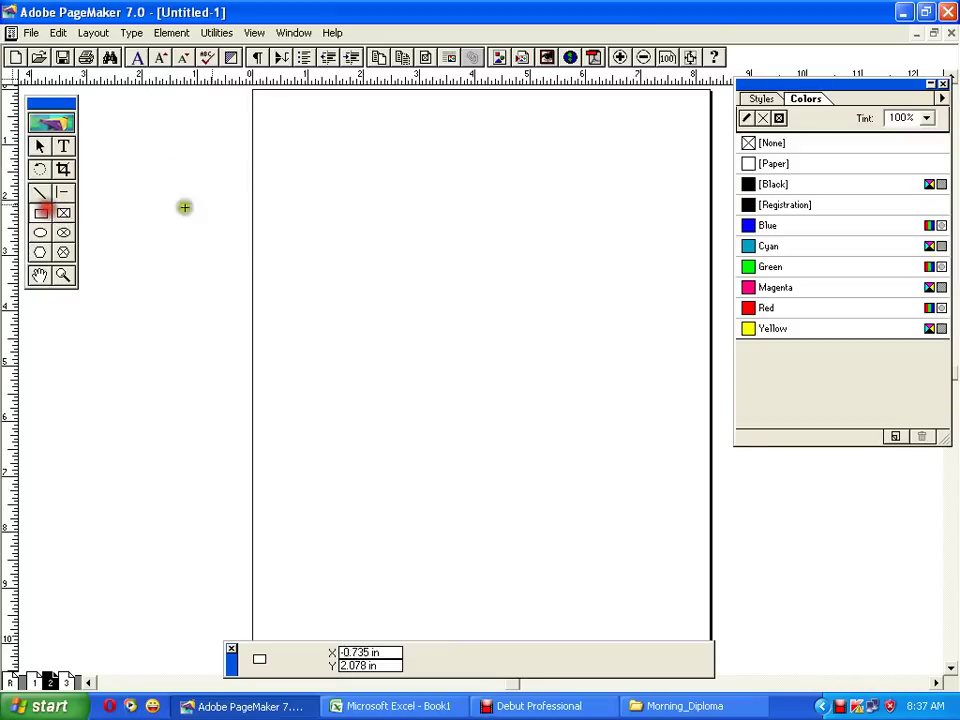
{"action": "left_click_drag", "start_coordinate": [253, 91], "coordinate": [708, 249]}
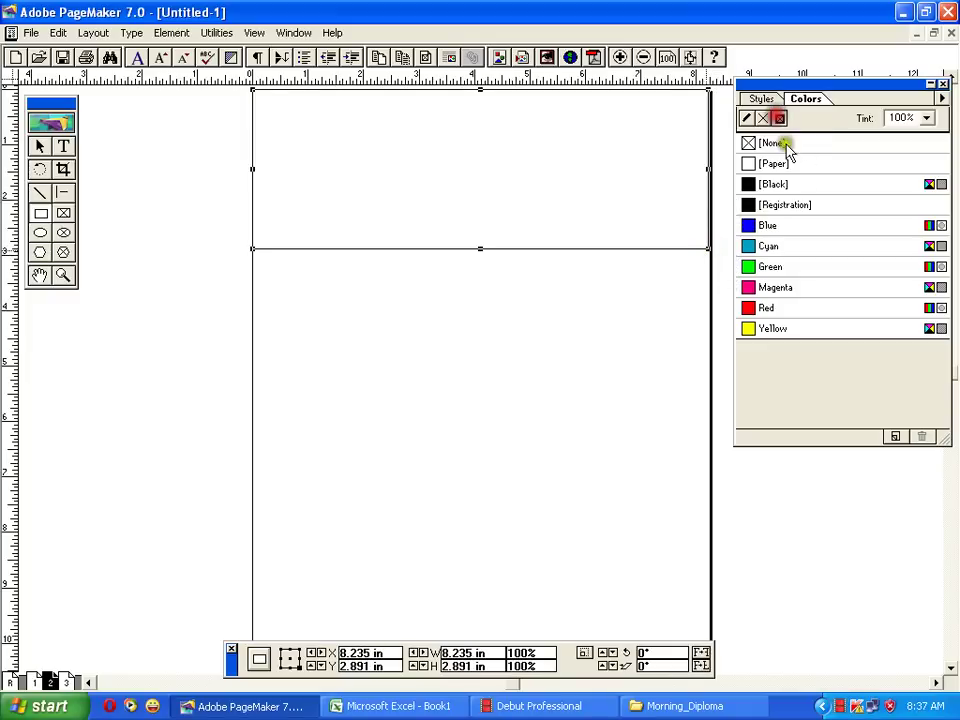
Fill the header rectangle on page 2 with Black at a 30% tint
{"action": "left_click", "coordinate": [772, 184]}
{"action": "left_click", "coordinate": [926, 118]}
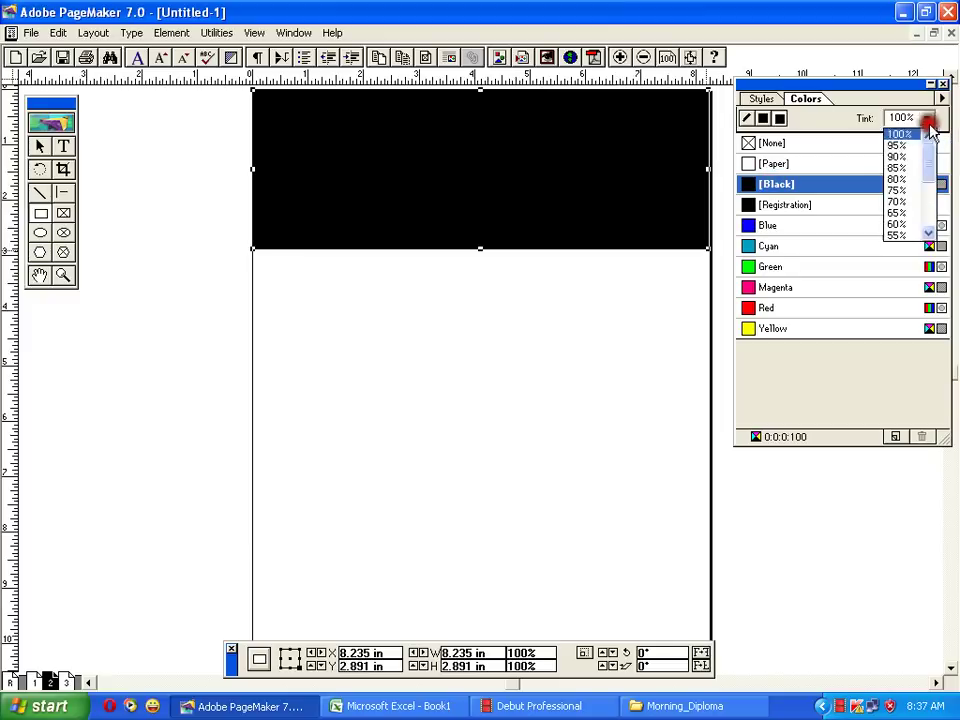
{"action": "scroll", "coordinate": [900, 185], "scroll_direction": "down", "scroll_amount": 4}
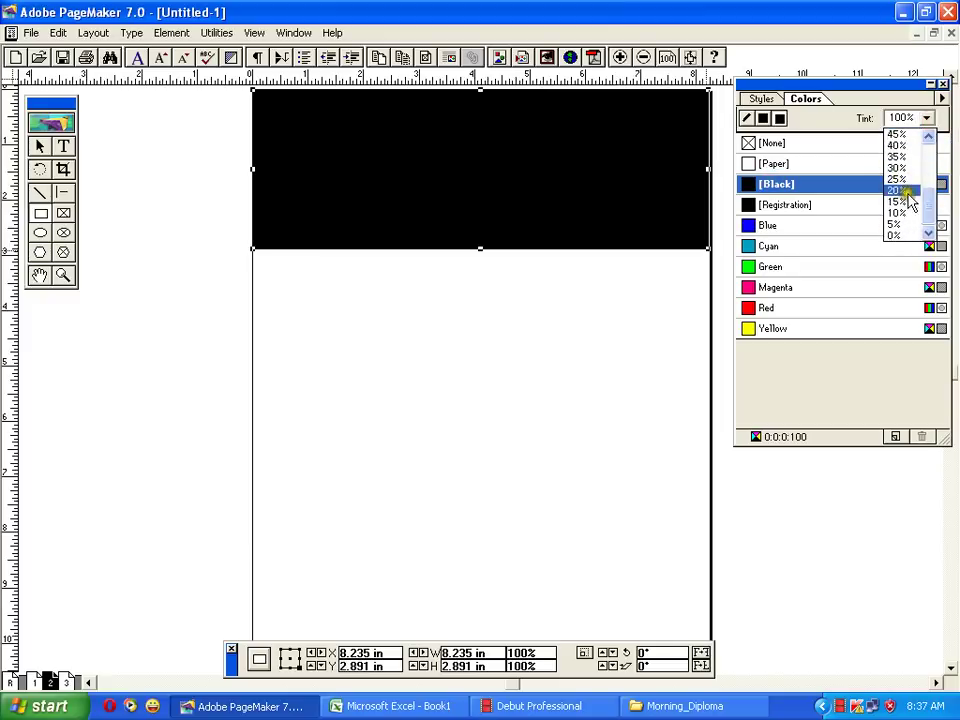
{"action": "left_click", "coordinate": [905, 168]}
{"action": "left_click", "coordinate": [656, 332]}
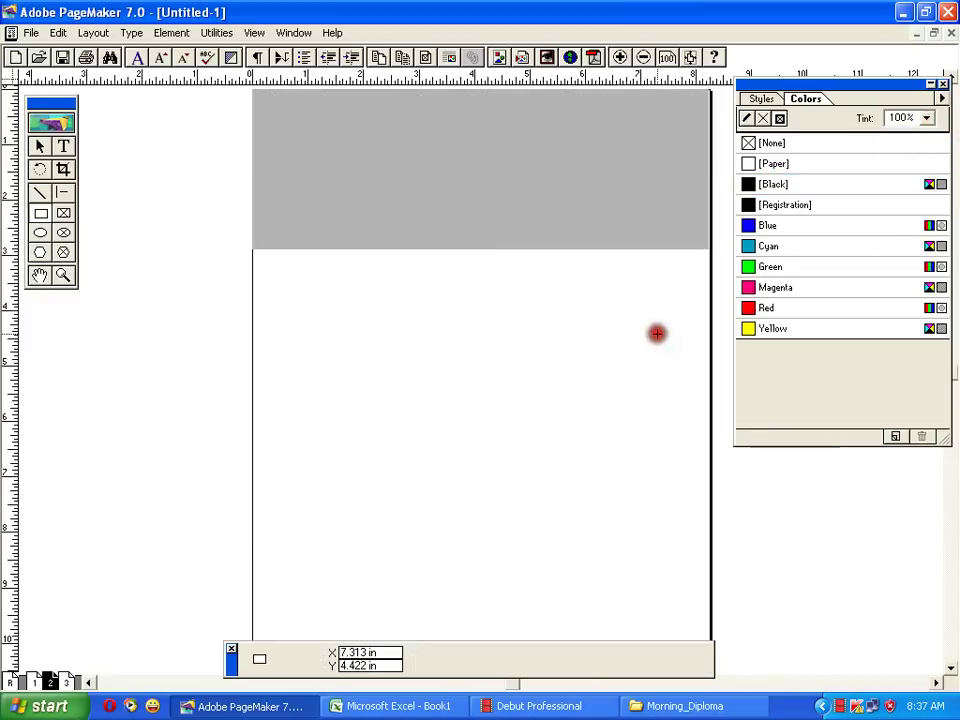
Widen the grey header rectangle to about 8.28 in so it reaches the page's right edge
{"action": "left_click", "coordinate": [42, 147]}
{"action": "left_click", "coordinate": [401, 167]}
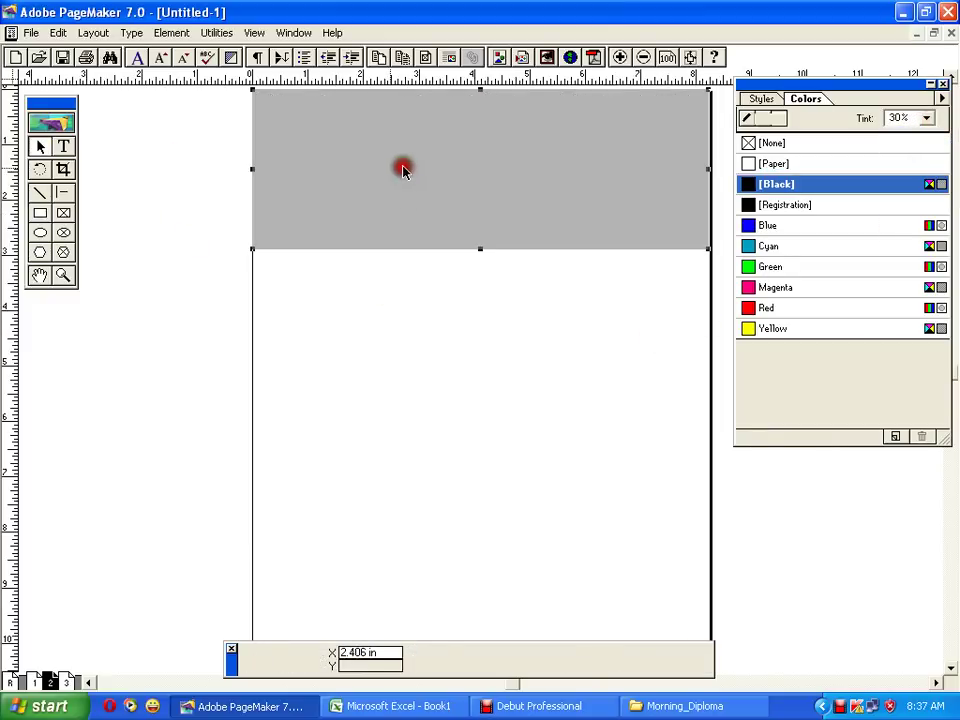
{"action": "left_click", "coordinate": [711, 170]}
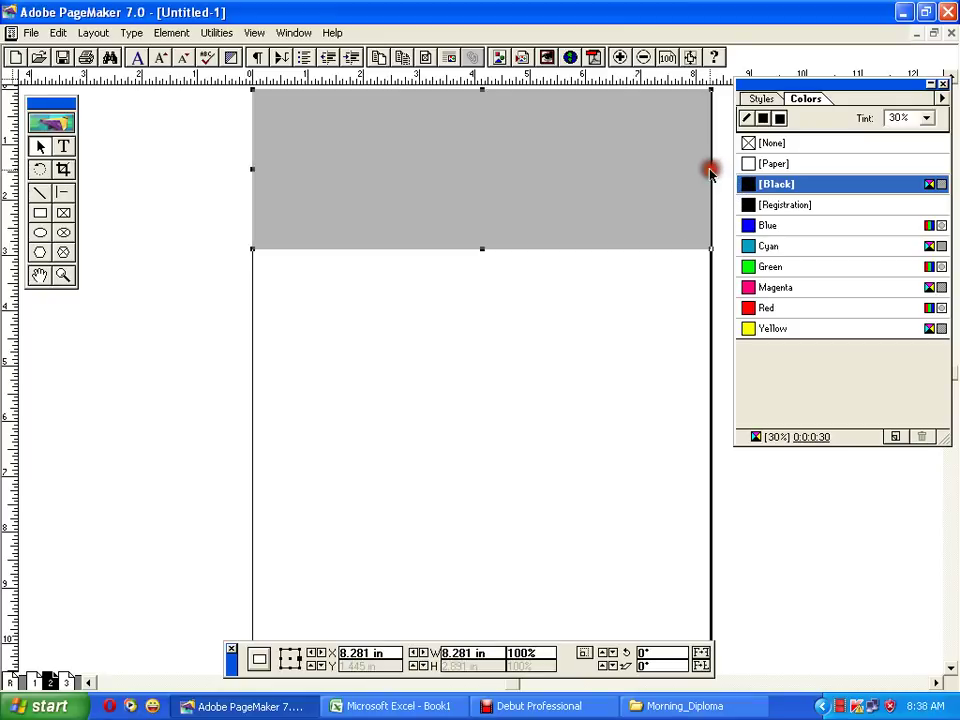
{"action": "left_click", "coordinate": [611, 290]}
{"action": "left_click", "coordinate": [476, 197]}
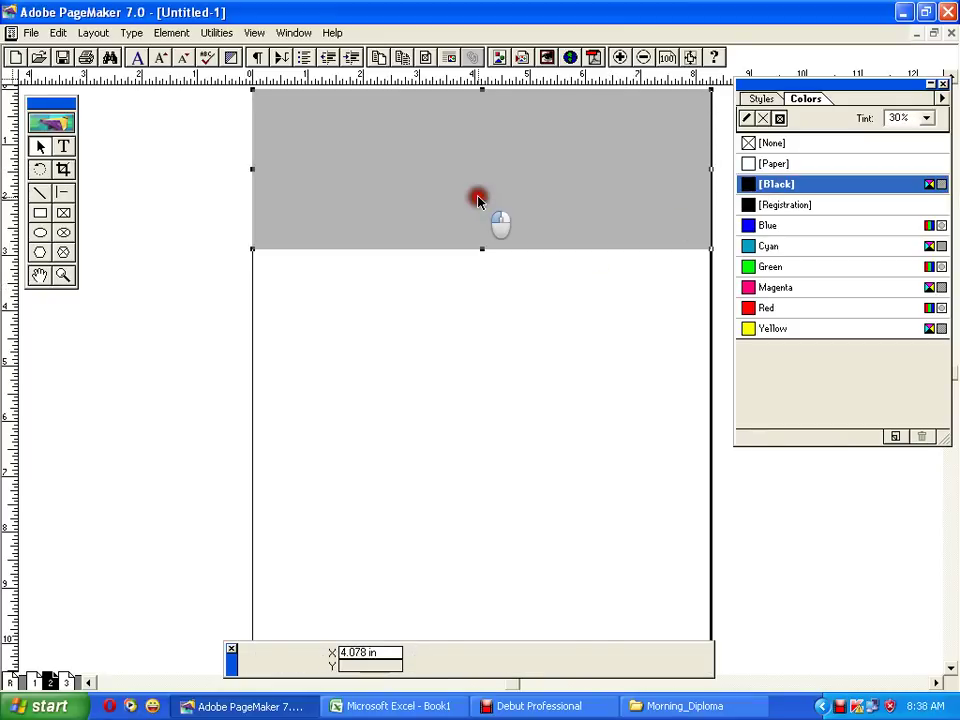
{"action": "left_click", "coordinate": [448, 310]}
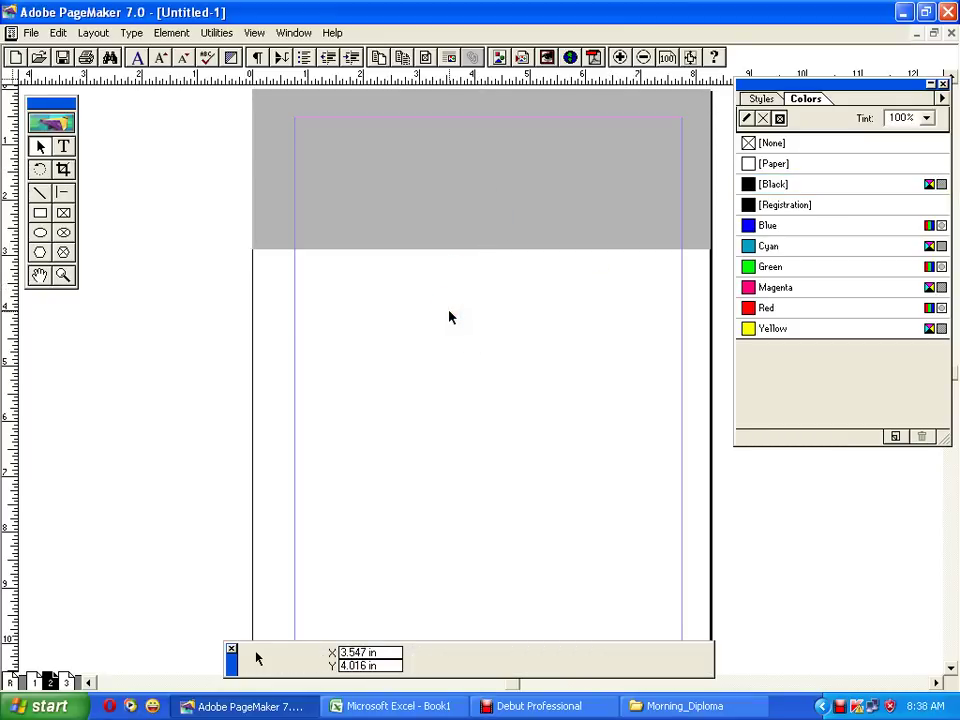
Shorten the grey header rectangle from its lower edge to a height of about 1.94 in
{"action": "left_click", "coordinate": [444, 231]}
{"action": "left_click_drag", "start_coordinate": [481, 248], "coordinate": [481, 208]}
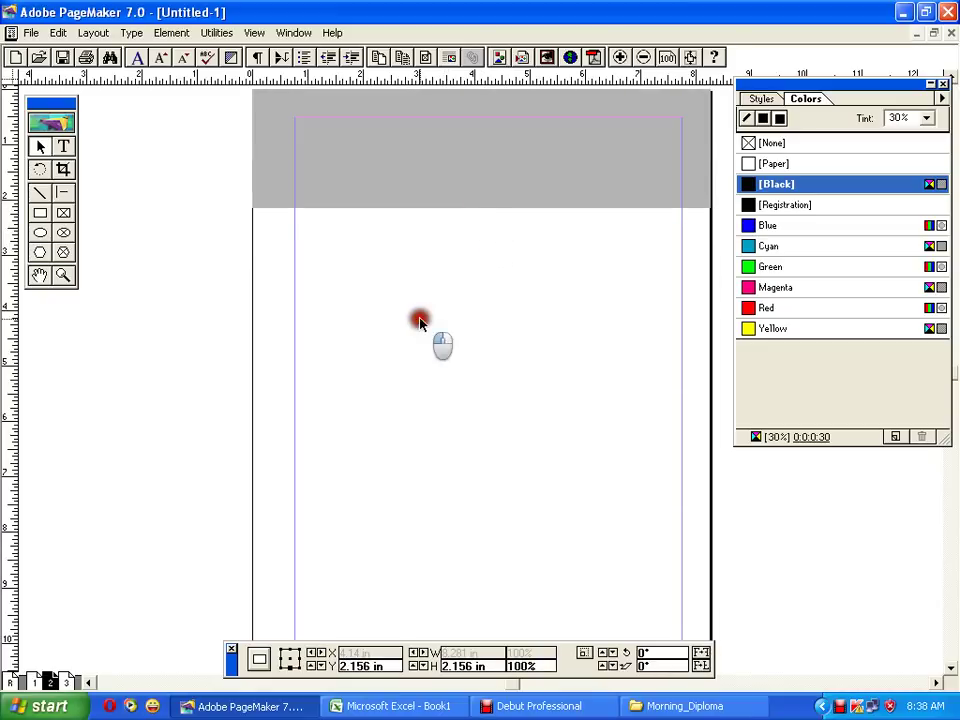
{"action": "left_click", "coordinate": [419, 320]}
{"action": "left_click", "coordinate": [450, 194]}
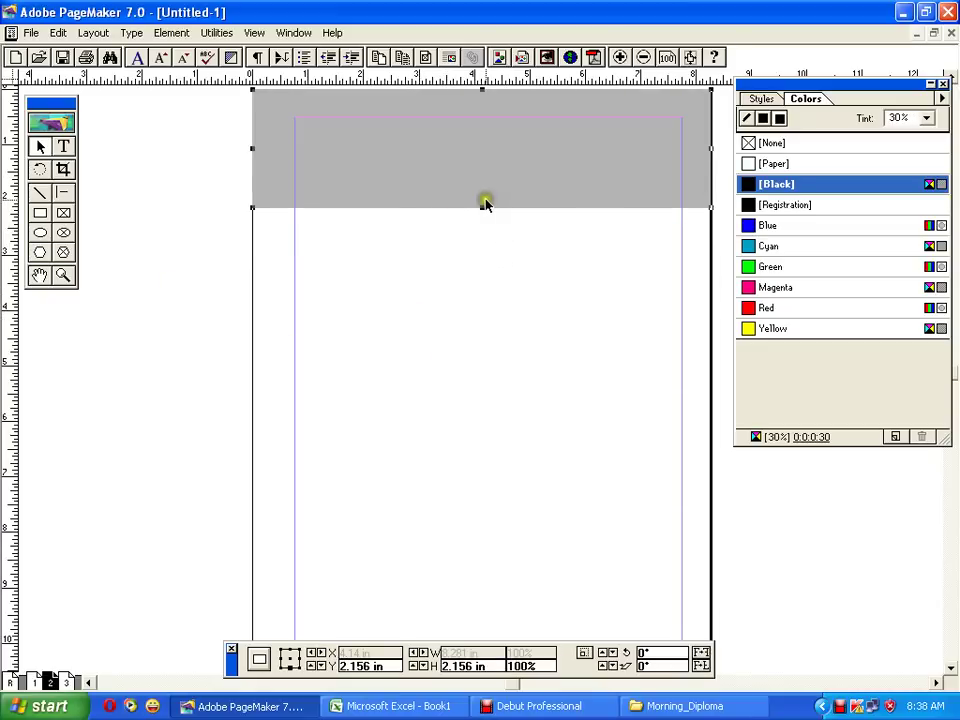
{"action": "mouse_move", "coordinate": [481, 208]}
{"action": "left_mouse_down"}
{"action": "mouse_move", "coordinate": [484, 161]}
{"action": "mouse_move", "coordinate": [484, 195]}
{"action": "left_mouse_up"}
{"action": "left_click", "coordinate": [481, 304]}
Draw a rectangle about 0.75 by 1.24 in under the header at the page's left edge and color it Red
{"action": "left_click", "coordinate": [40, 212]}
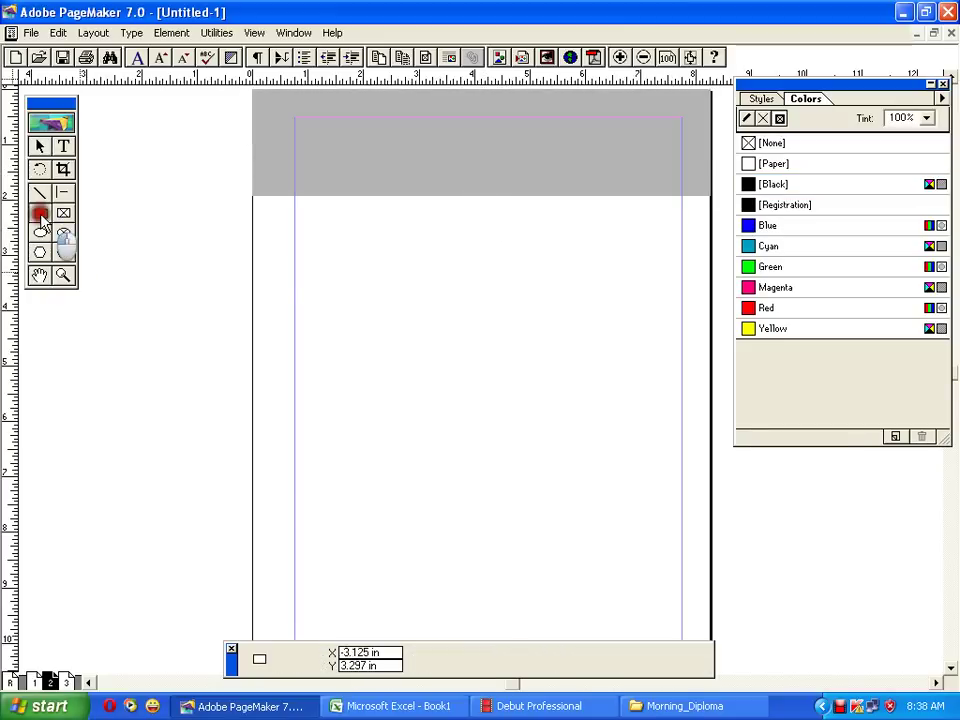
{"action": "left_click_drag", "start_coordinate": [252, 196], "coordinate": [293, 265]}
{"action": "left_click", "coordinate": [766, 308]}
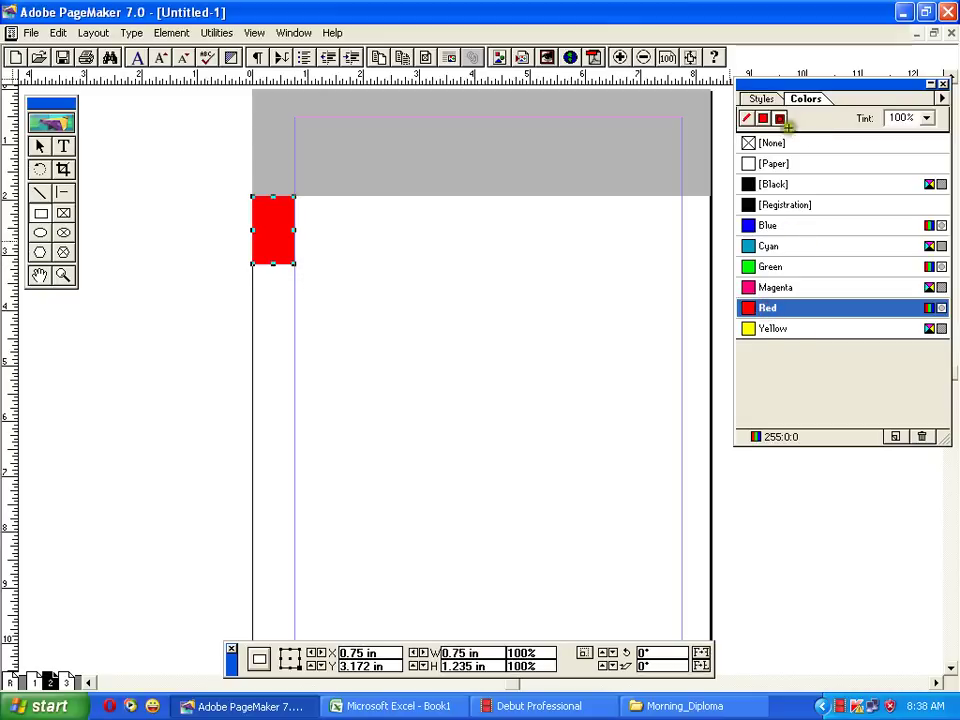
Duplicate the red block beside itself, stretch the copy to 7.5 in wide up to the page's right edge, and color it Black
{"action": "left_click", "coordinate": [41, 146]}
{"action": "left_click", "coordinate": [288, 222]}
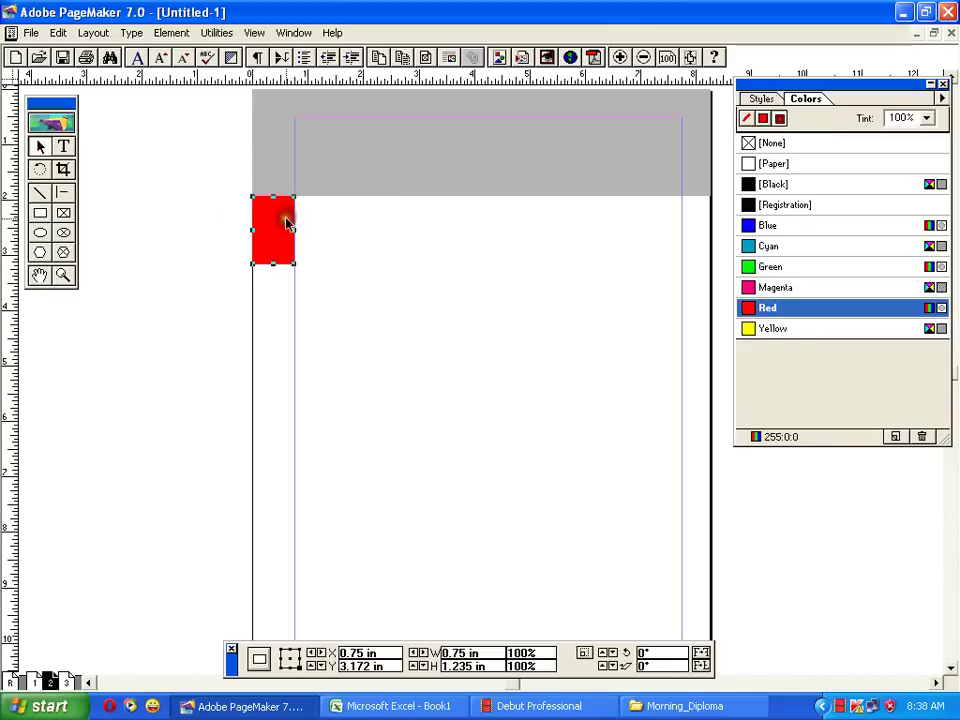
{"action": "left_click_drag", "start_coordinate": [285, 226], "coordinate": [709, 253]}
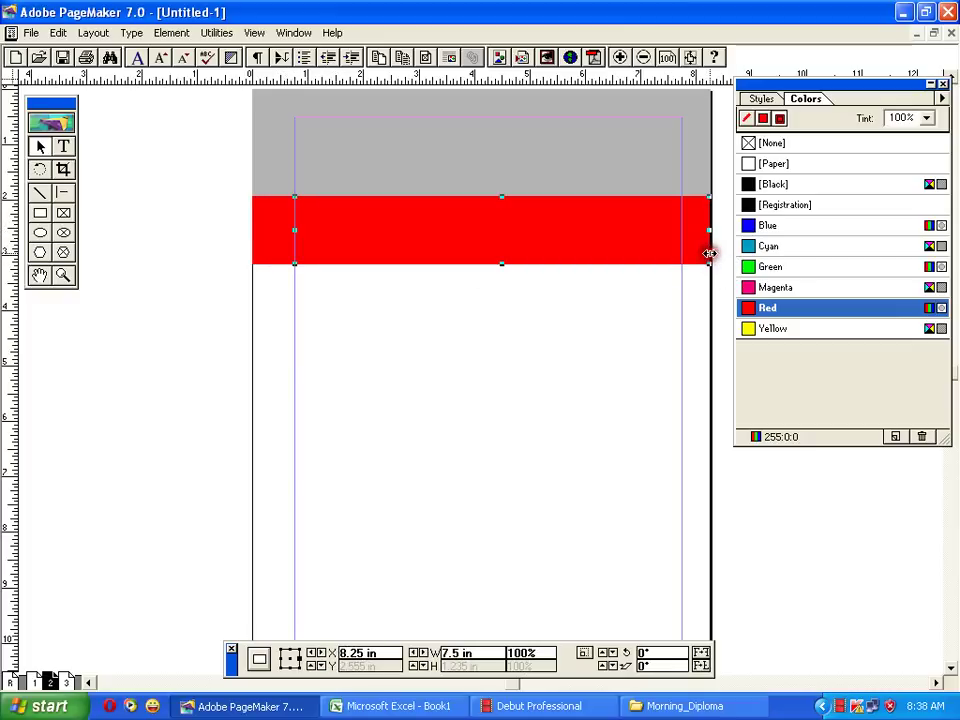
{"action": "left_click", "coordinate": [762, 184]}
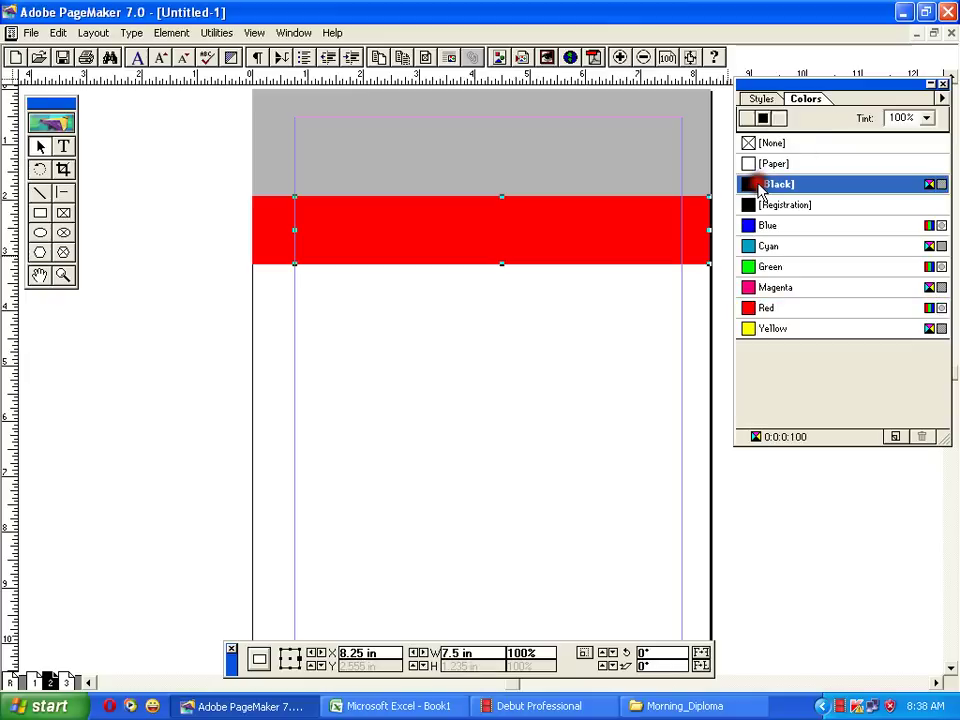
{"action": "left_click", "coordinate": [523, 376]}
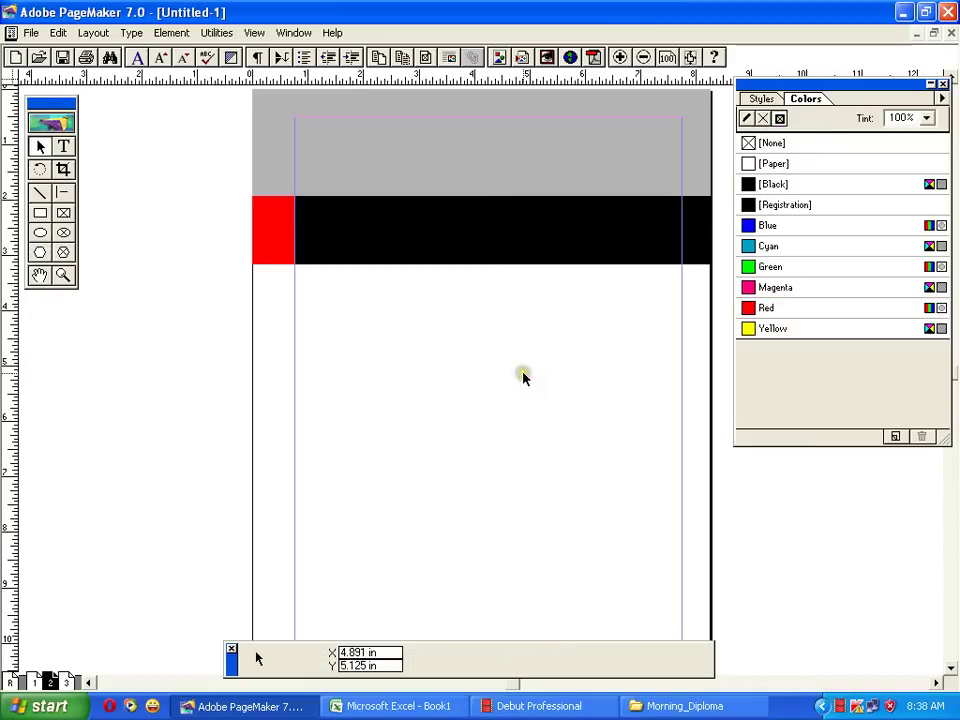
Draw a rectangle about 7 by 1.44 in between the margins over the grey header and fill it with Paper
{"action": "left_click", "coordinate": [40, 213]}
{"action": "left_click_drag", "start_coordinate": [294, 116], "coordinate": [681, 195]}
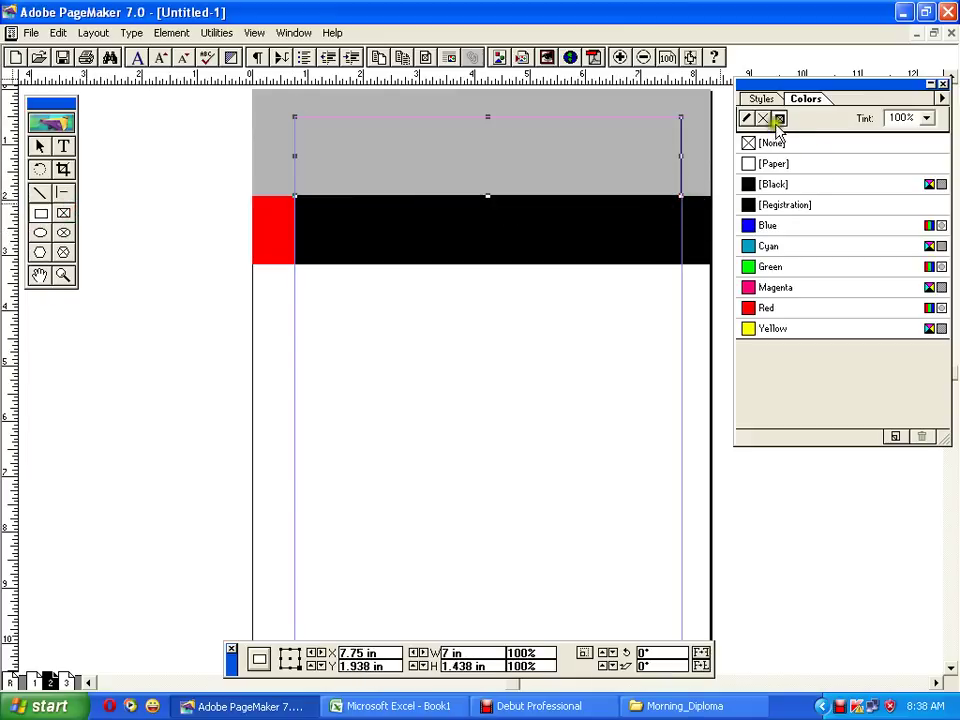
{"action": "left_click", "coordinate": [768, 164]}
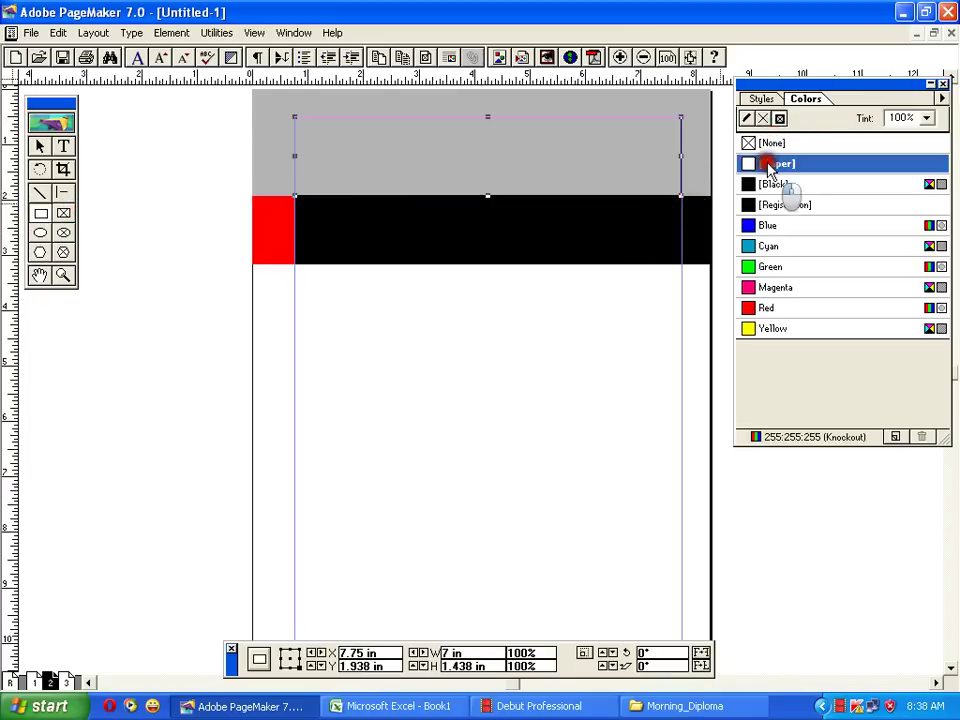
{"action": "left_click", "coordinate": [42, 144]}
{"action": "left_click", "coordinate": [132, 142]}
{"action": "left_click", "coordinate": [133, 145]}
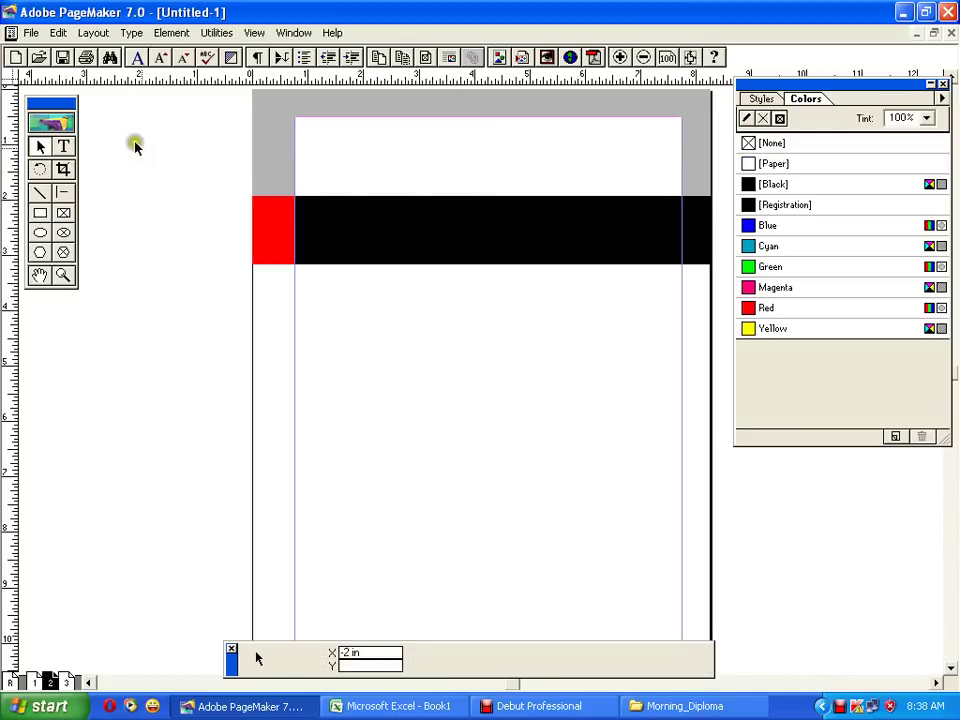
{"action": "left_click_drag", "start_coordinate": [325, 220], "coordinate": [310, 201]}
{"action": "left_click_drag", "start_coordinate": [408, 221], "coordinate": [378, 260]}
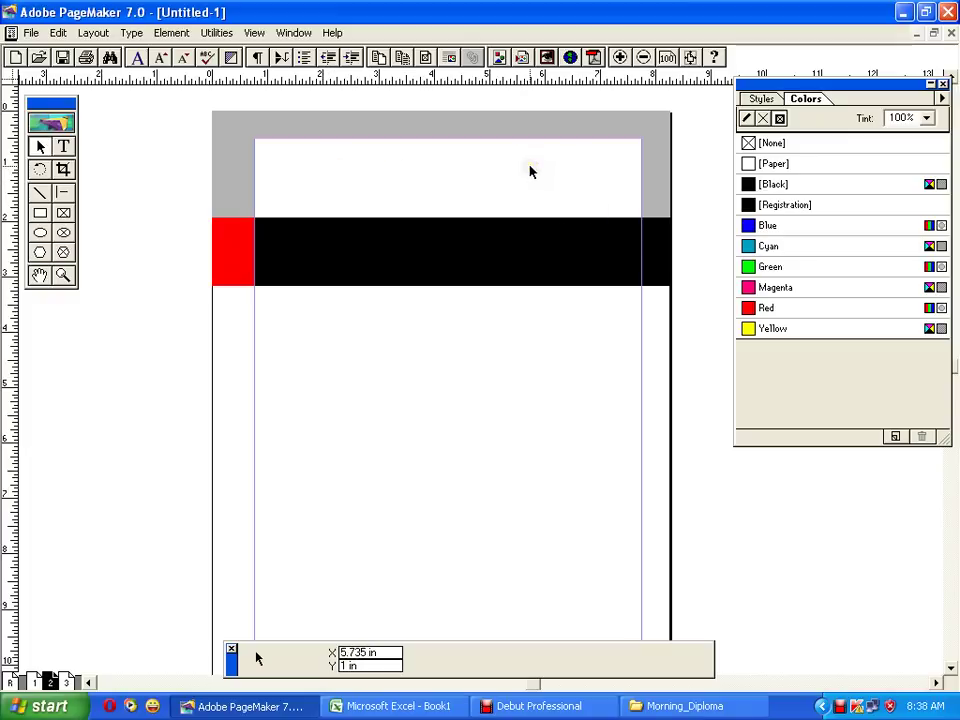
{"action": "left_click", "coordinate": [445, 377]}
{"action": "left_click", "coordinate": [431, 266]}
{"action": "left_click", "coordinate": [401, 350]}
{"action": "left_click", "coordinate": [374, 264]}
{"action": "left_click", "coordinate": [386, 298]}
{"action": "left_click", "coordinate": [384, 264]}
{"action": "left_click", "coordinate": [377, 336]}
{"action": "left_click", "coordinate": [358, 268]}
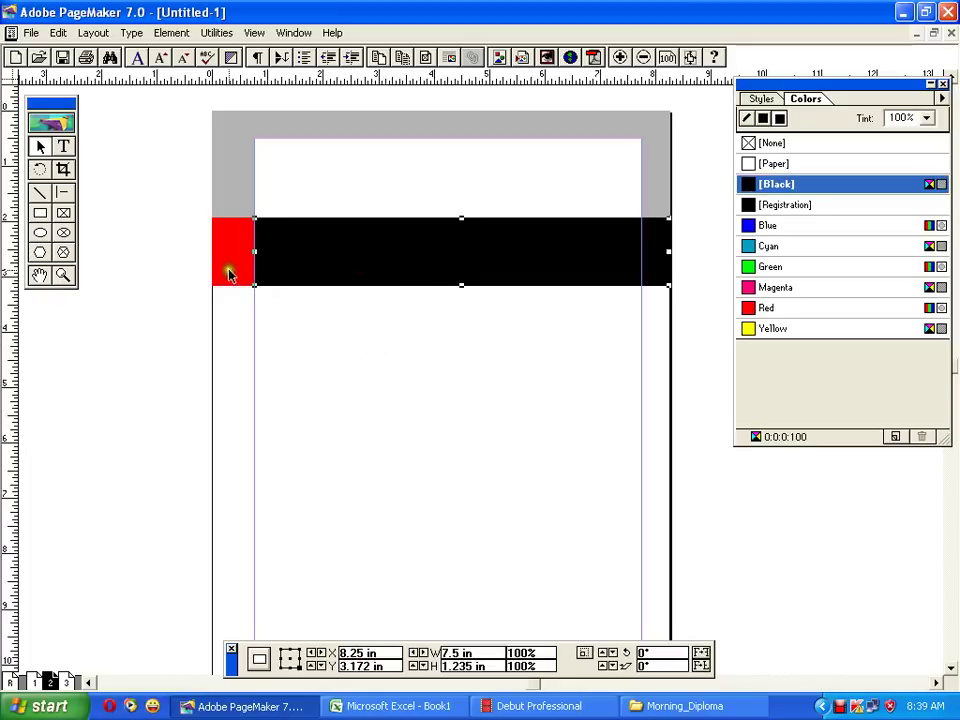
Try to shorten the red and black bars together from their lower edges
{"action": "left_click_drag", "start_coordinate": [460, 285], "coordinate": [452, 278]}
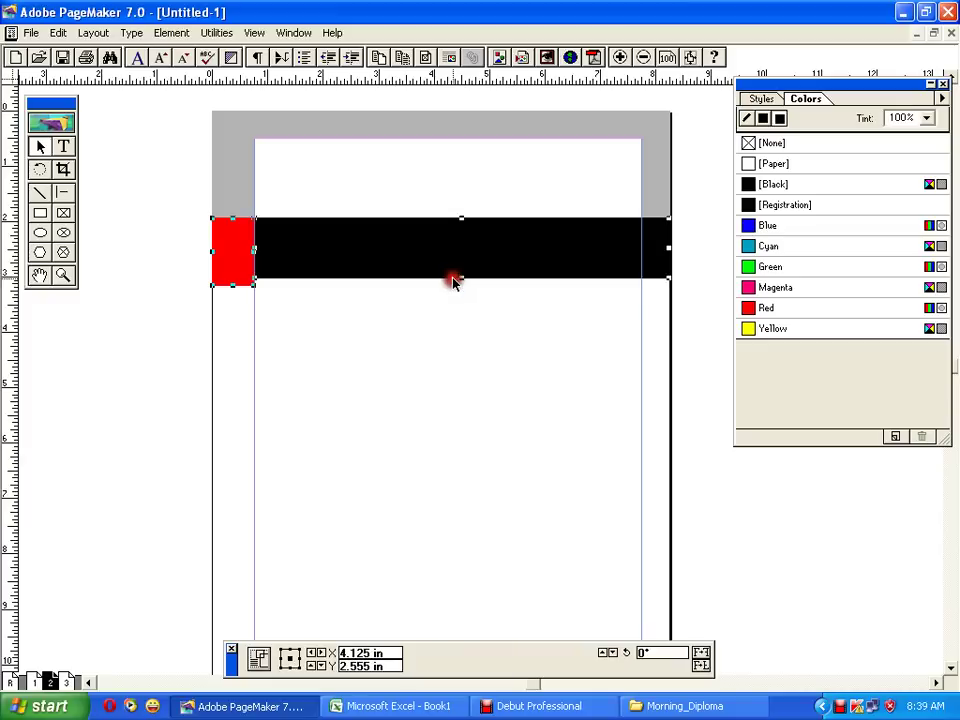
{"action": "left_click", "coordinate": [455, 371]}
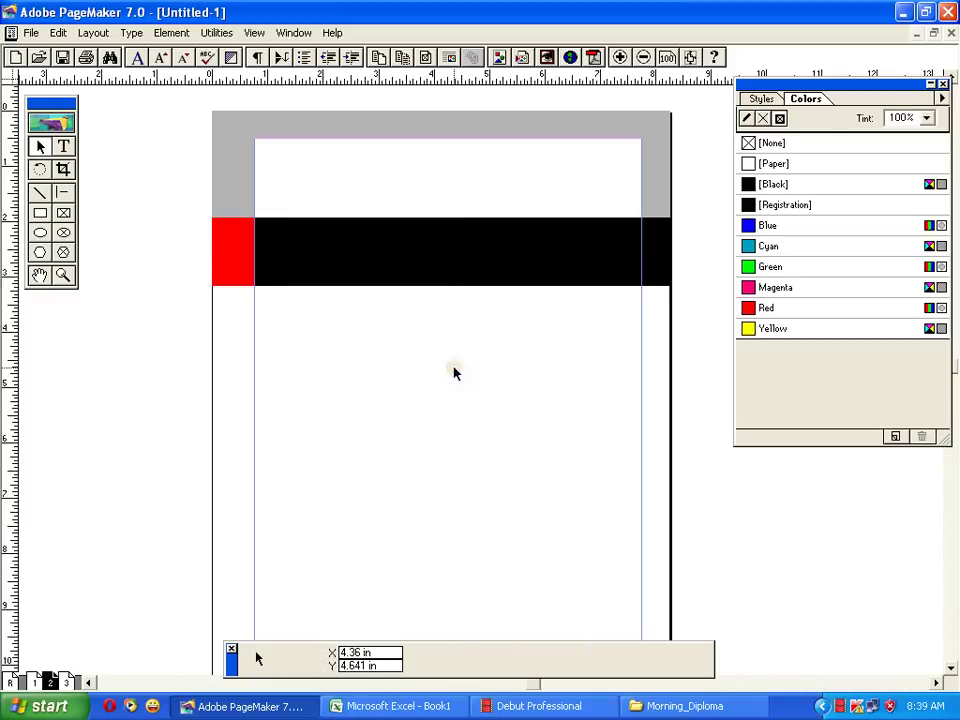
{"action": "left_click", "coordinate": [238, 265]}
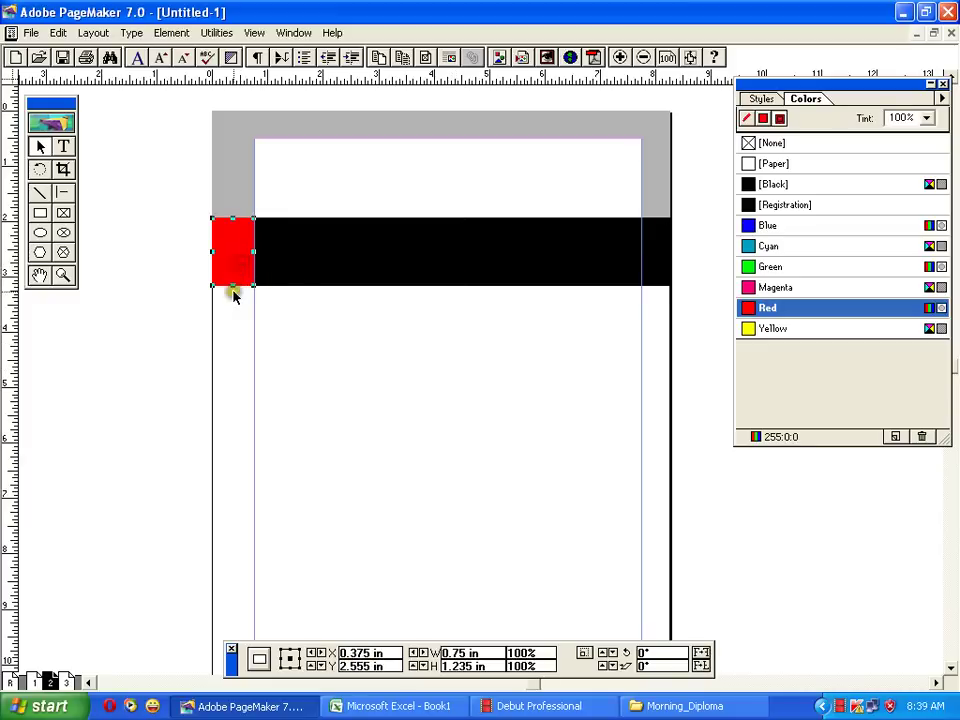
{"action": "left_click", "coordinate": [404, 336]}
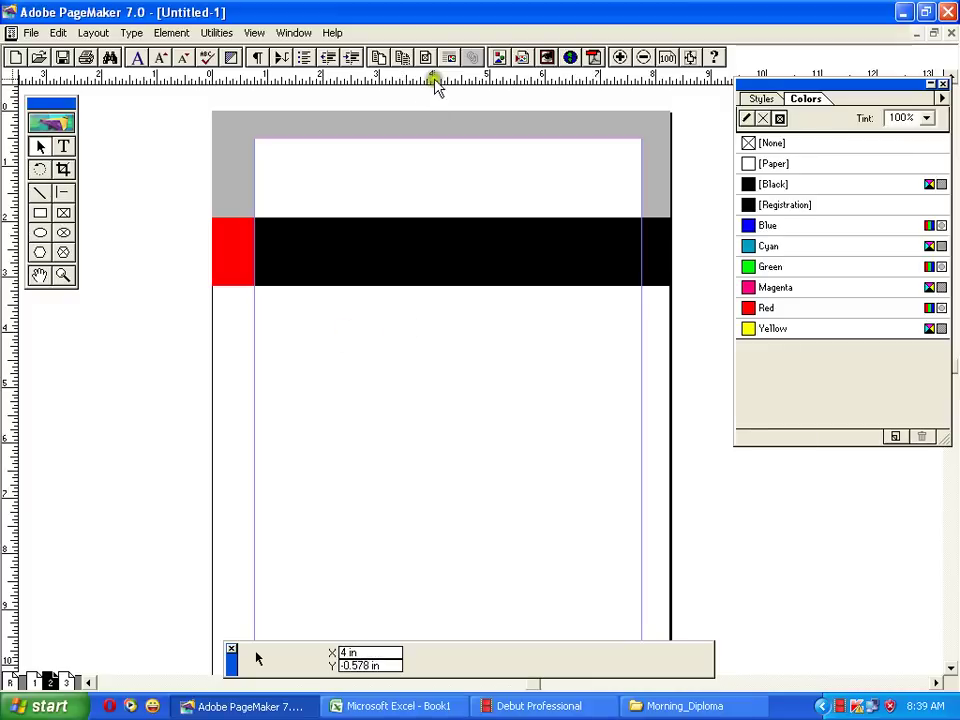
Place a horizontal ruler guide at about 2.86 in and shorten the black and red bars to meet it
{"action": "left_click_drag", "start_coordinate": [437, 84], "coordinate": [461, 268]}
{"action": "left_click", "coordinate": [436, 281]}
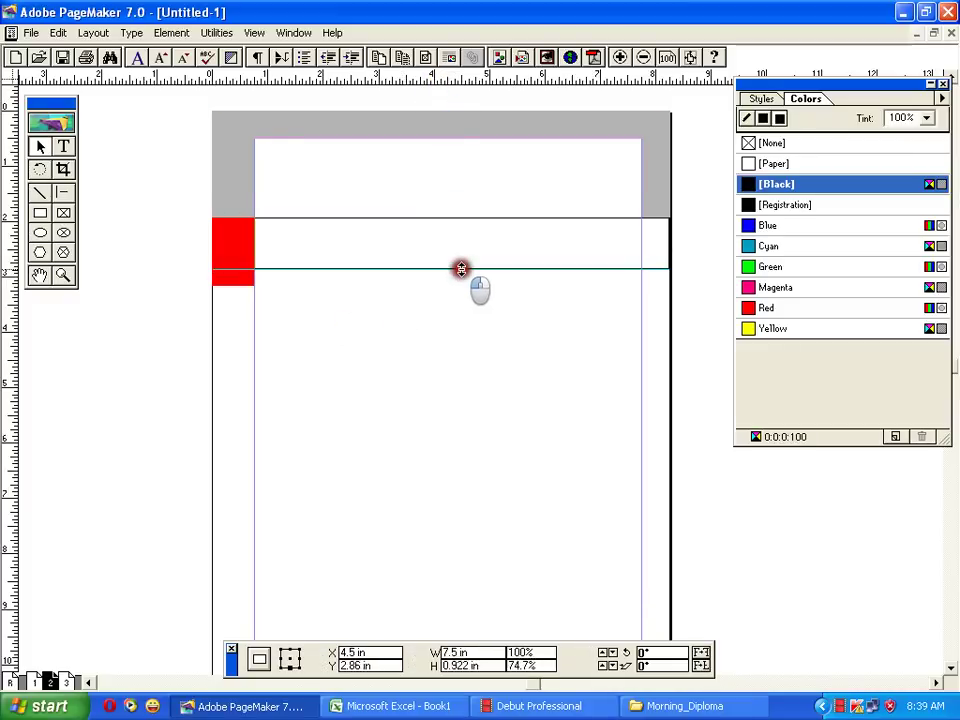
{"action": "left_click", "coordinate": [232, 289]}
{"action": "left_click_drag", "start_coordinate": [232, 286], "coordinate": [232, 268]}
{"action": "left_click", "coordinate": [305, 304]}
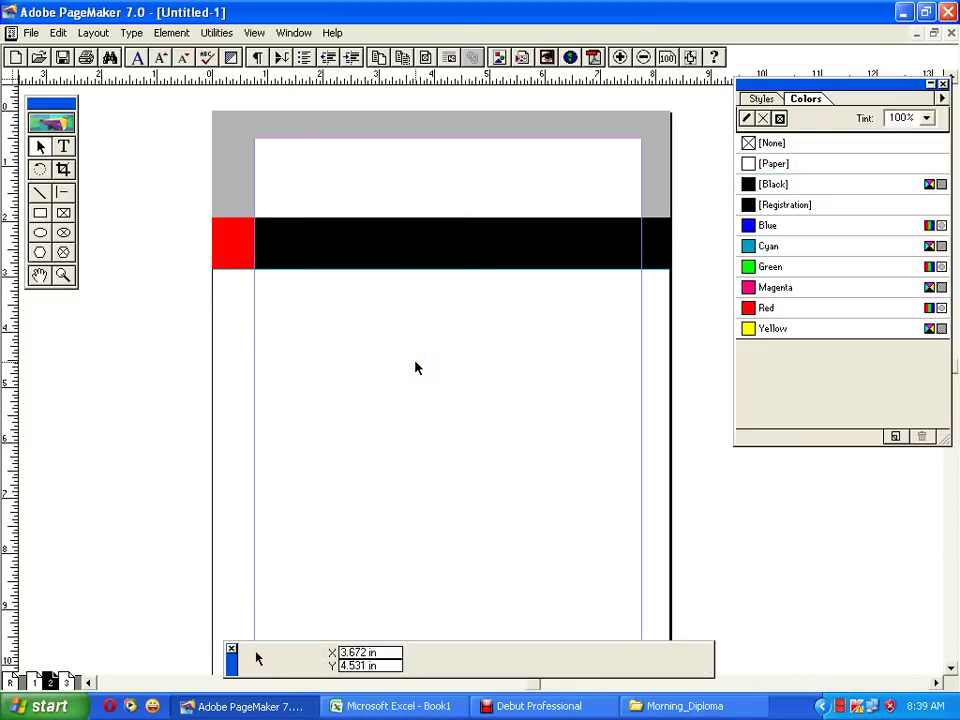
{"action": "left_click", "coordinate": [433, 393]}
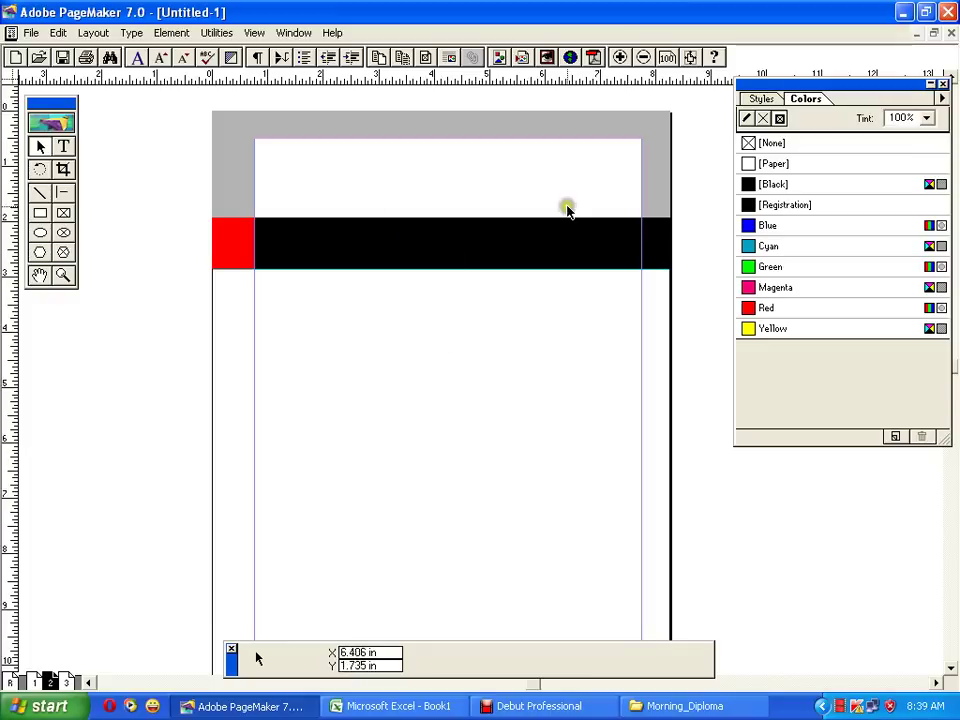
{"action": "left_click", "coordinate": [420, 397]}
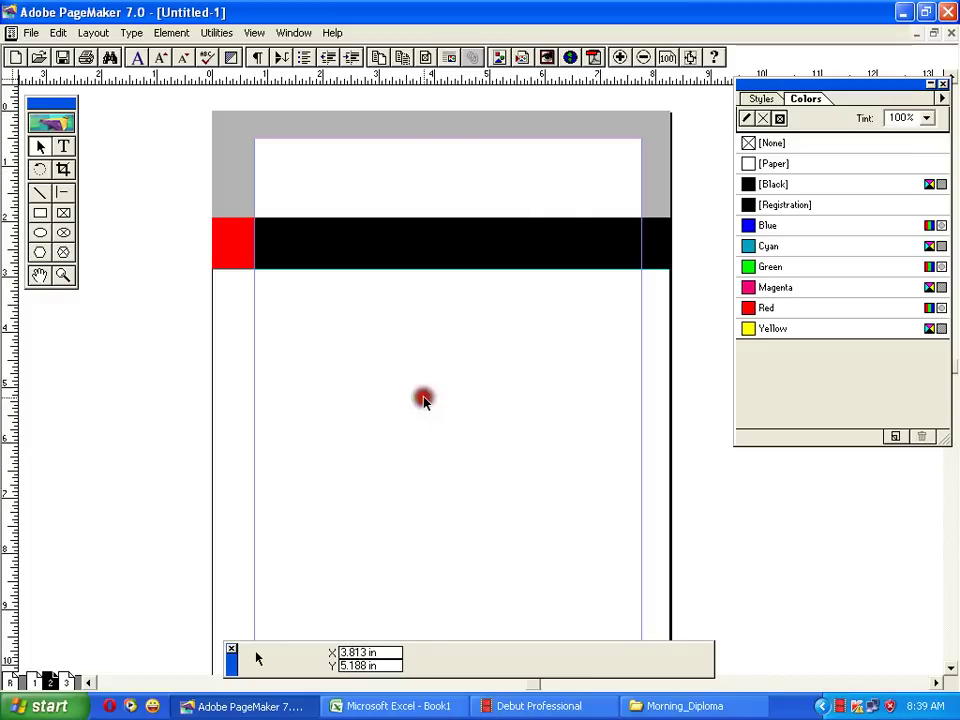
Set the column guides on page 2 to 2 columns
{"action": "left_click", "coordinate": [100, 34]}
{"action": "left_click", "coordinate": [111, 163]}
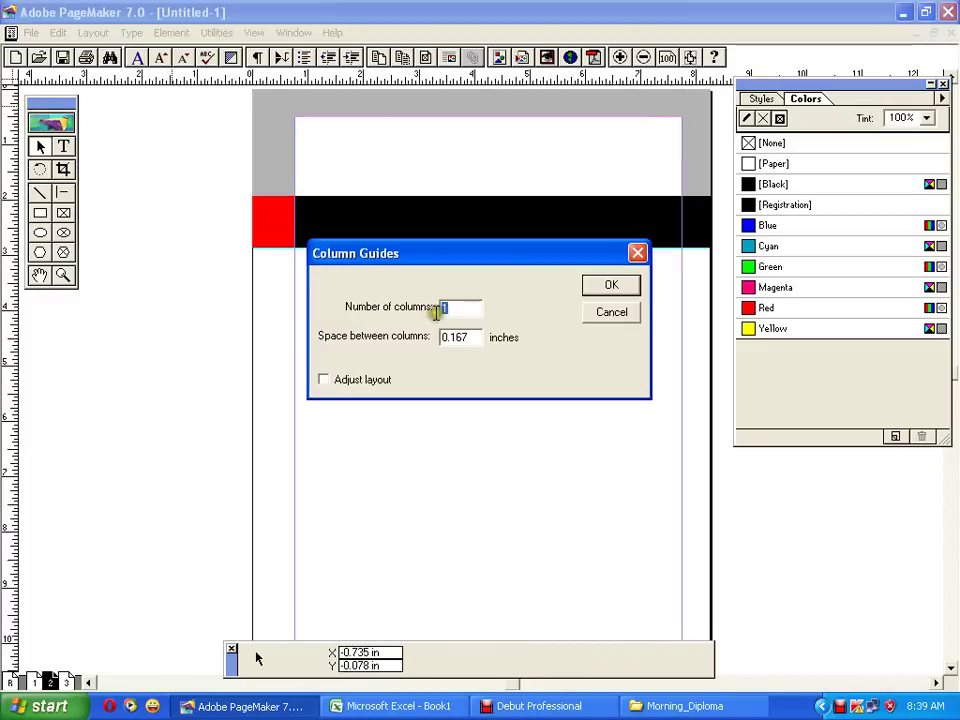
{"action": "left_click", "coordinate": [390, 307]}
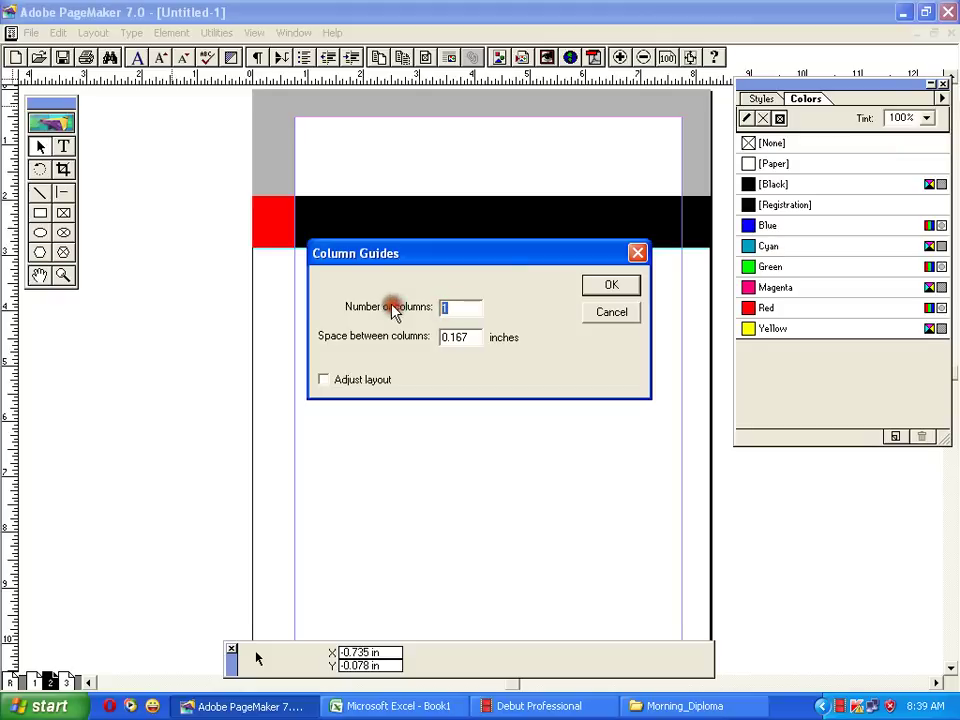
{"action": "left_click", "coordinate": [614, 286]}
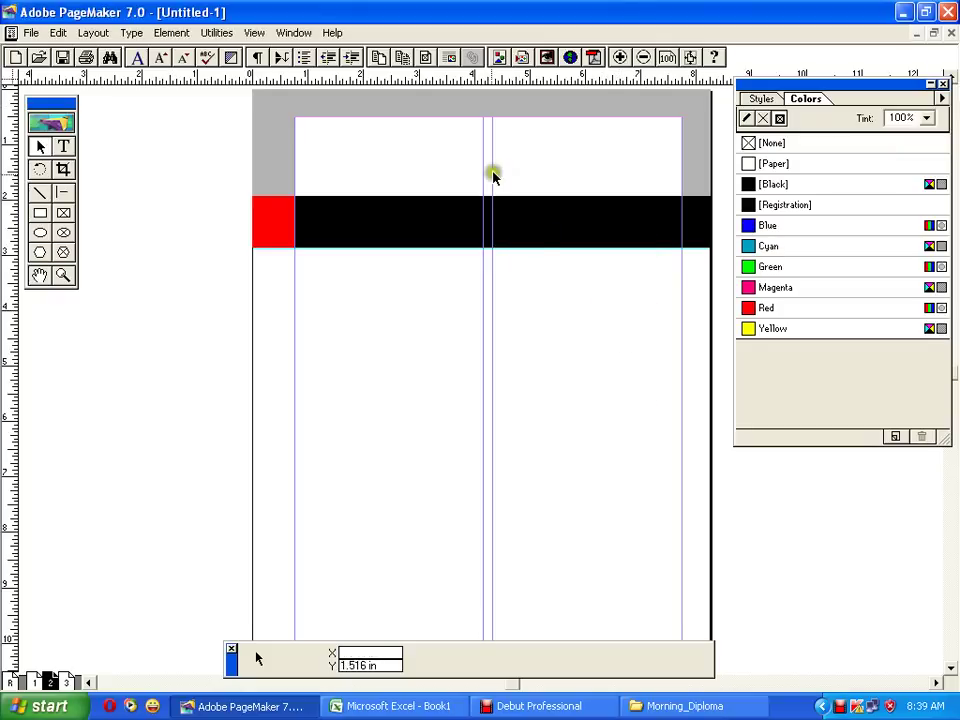
Cut the first two paragraphs of the article text on the pasteboard, from "We have seen scenes" through "protest at the measures."
{"action": "left_click_drag", "start_coordinate": [187, 351], "coordinate": [539, 526]}
{"action": "left_click_drag", "start_coordinate": [417, 390], "coordinate": [415, 358]}
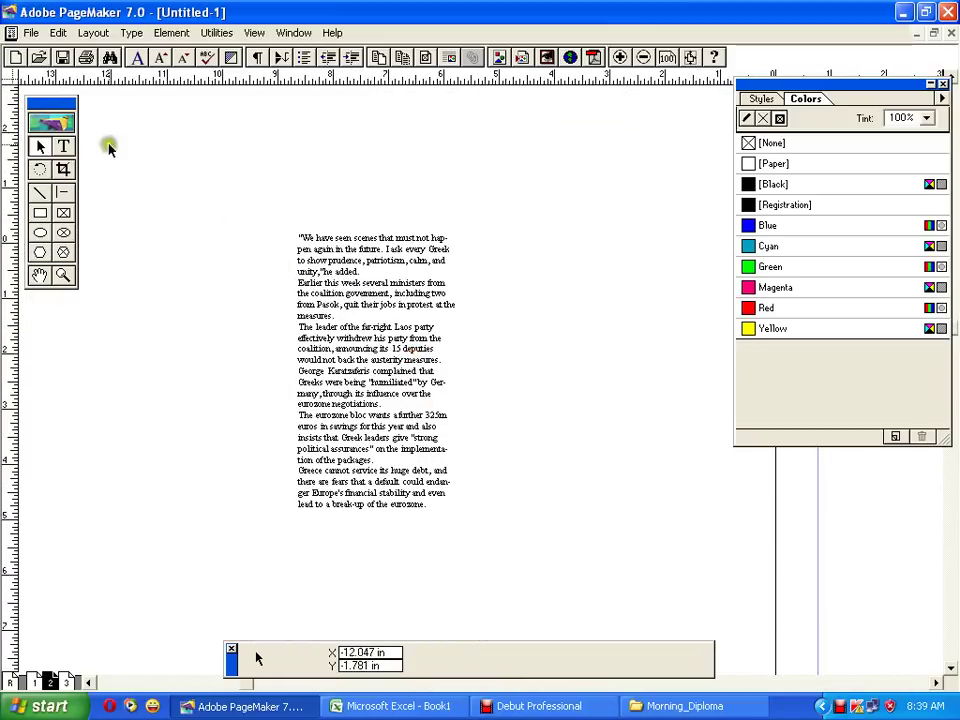
{"action": "left_click", "coordinate": [63, 146]}
{"action": "left_click_drag", "start_coordinate": [336, 316], "coordinate": [291, 236]}
{"action": "key", "text": "BackSpace"}
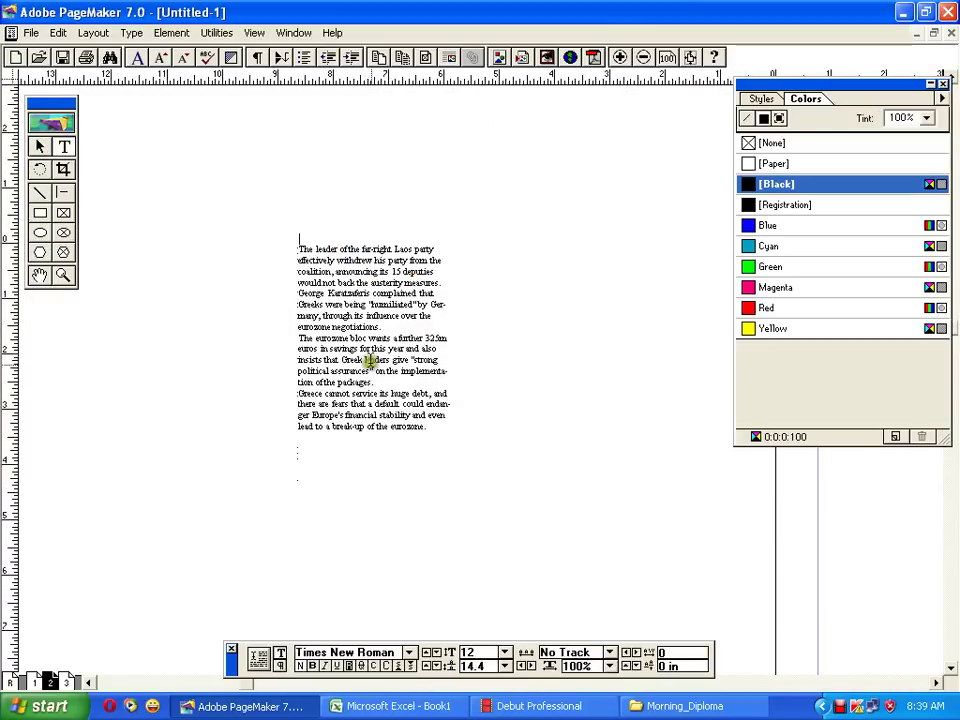
Paste the cut paragraphs into the first column of the white header box on page 2
{"action": "left_click_drag", "start_coordinate": [611, 343], "coordinate": [317, 345]}
{"action": "left_click", "coordinate": [274, 268]}
{"action": "type", "text": "\"We have seen scenes that must not happen again in the future. I ask every Greek to show prudence, patriotism, calm, and unity,\" he added. Earlier this week several ministers from the coalition government, including two from Pasok, quit their jobs in protest at the measures."}
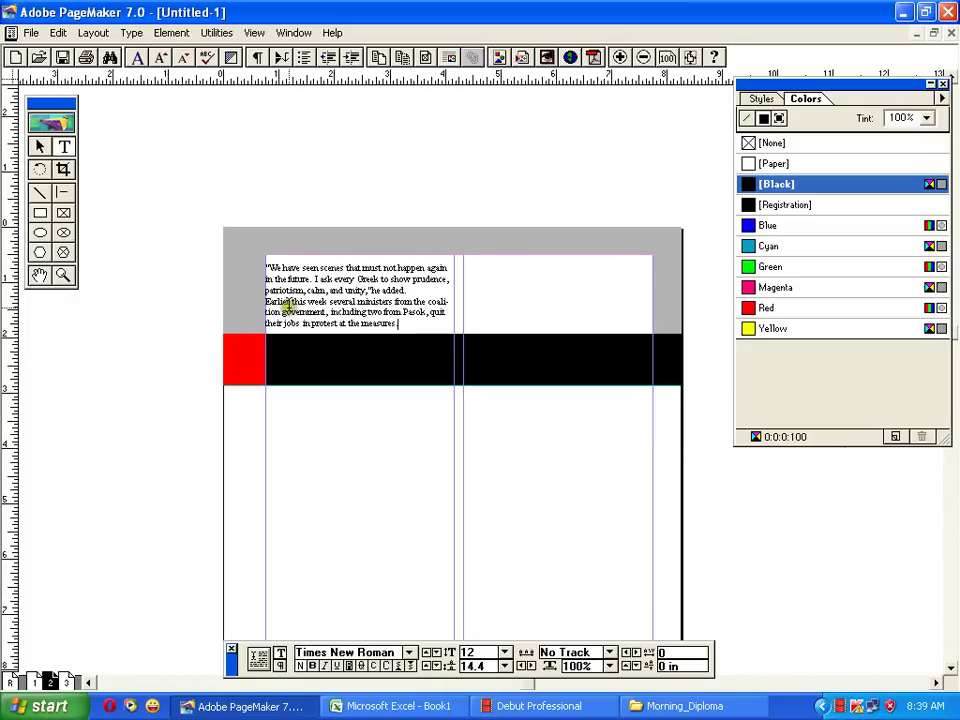
Shorten the first column's text block in the white header box and flow the remaining text into the second column
{"action": "left_click", "coordinate": [45, 152]}
{"action": "left_click", "coordinate": [362, 290]}
{"action": "left_click_drag", "start_coordinate": [361, 332], "coordinate": [360, 313]}
{"action": "left_click", "coordinate": [360, 314]}
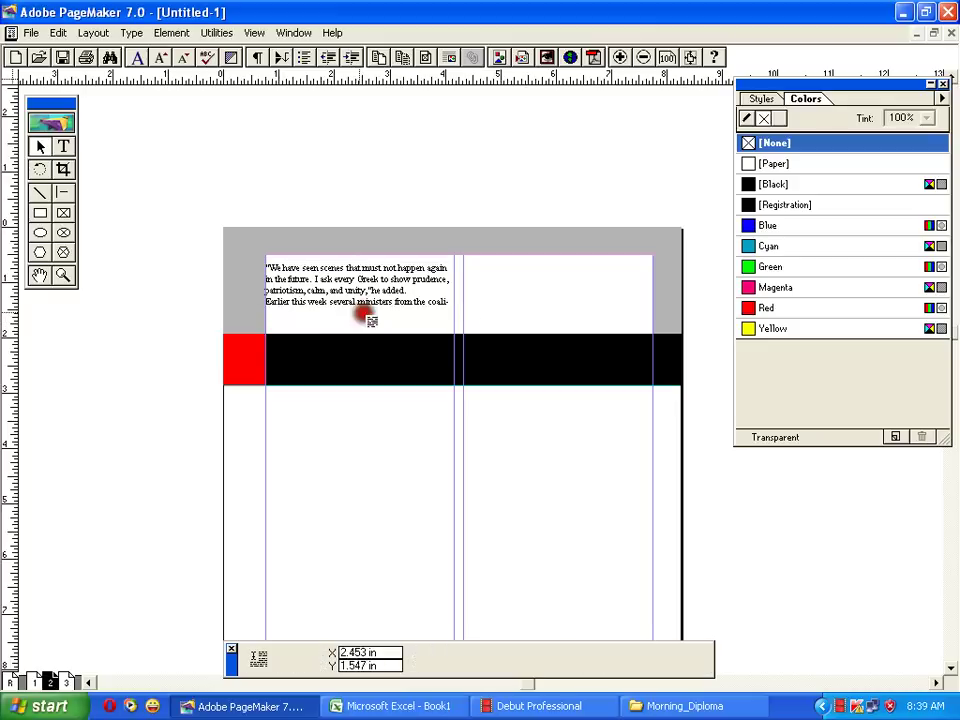
{"action": "left_click", "coordinate": [464, 267]}
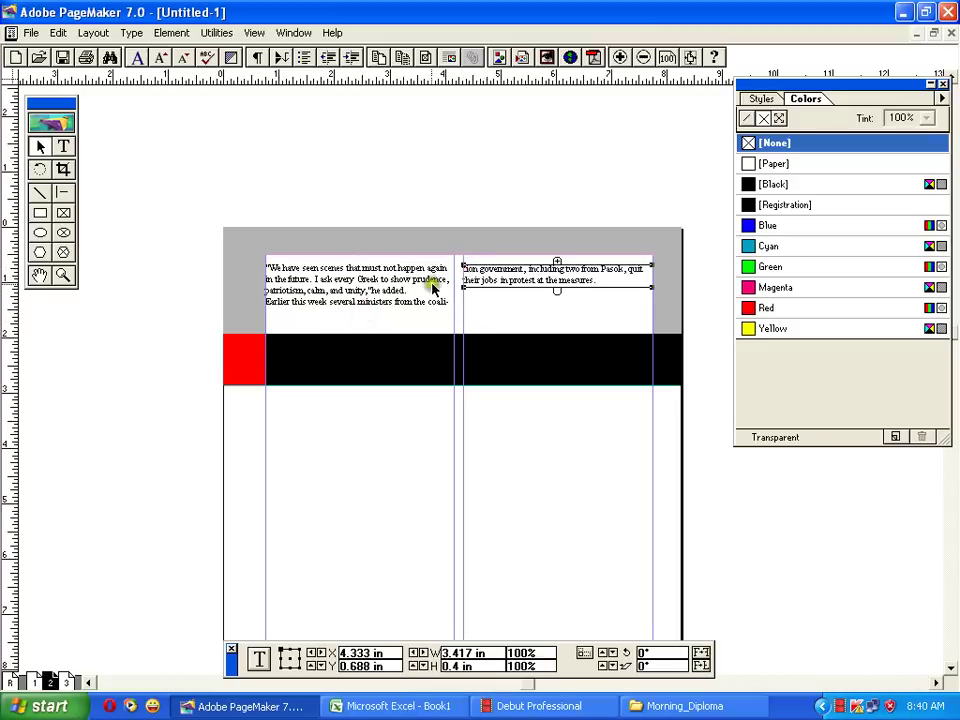
Inset the first text block's left edge to about 0.97 in and shorten it so "Earlier this week" starts the second column
{"action": "left_click", "coordinate": [266, 313]}
{"action": "left_click_drag", "start_coordinate": [266, 313], "coordinate": [275, 331]}
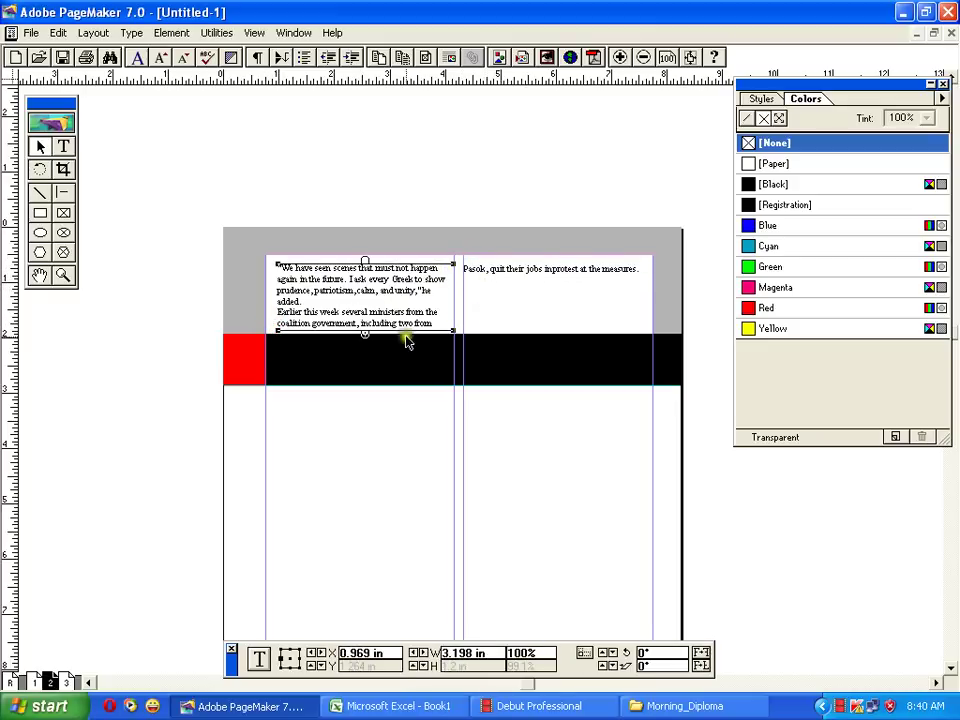
{"action": "left_click_drag", "start_coordinate": [365, 332], "coordinate": [368, 310]}
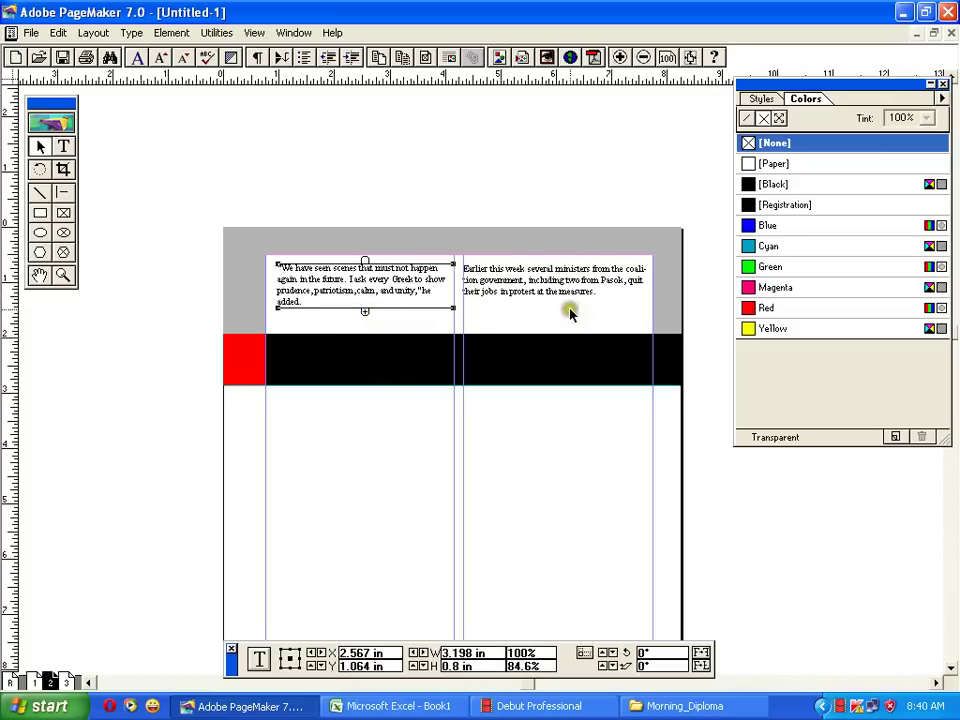
Append the filler text "alkj flkjad fkasdlak; dsf." to the paragraph in the second column
{"action": "left_click", "coordinate": [63, 146]}
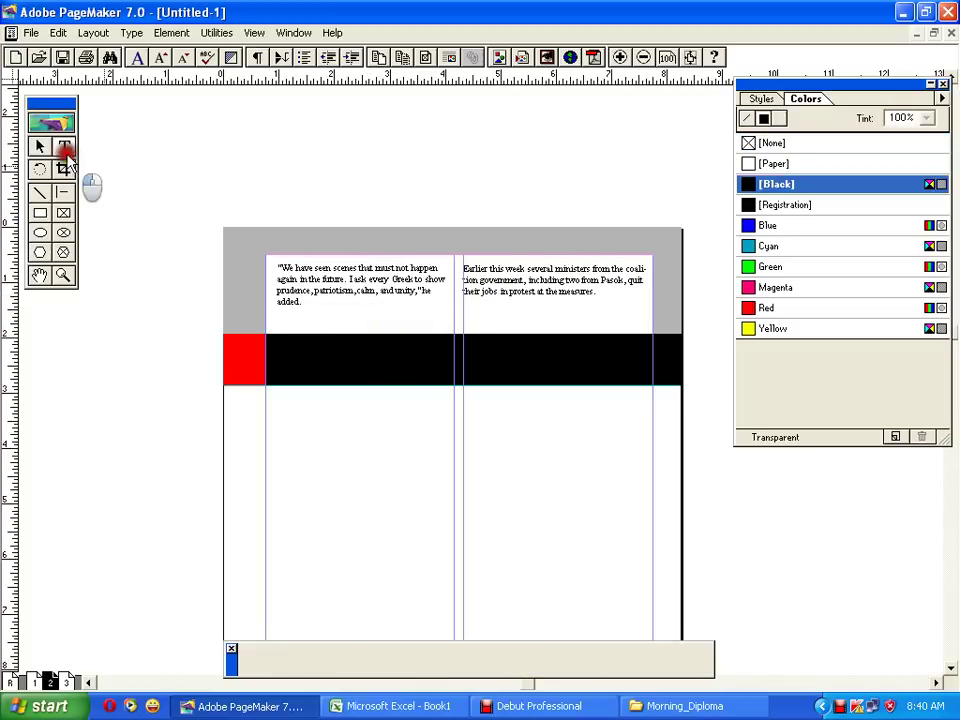
{"action": "left_click", "coordinate": [617, 315]}
{"action": "type", "text": "alkj flkjad fk"}
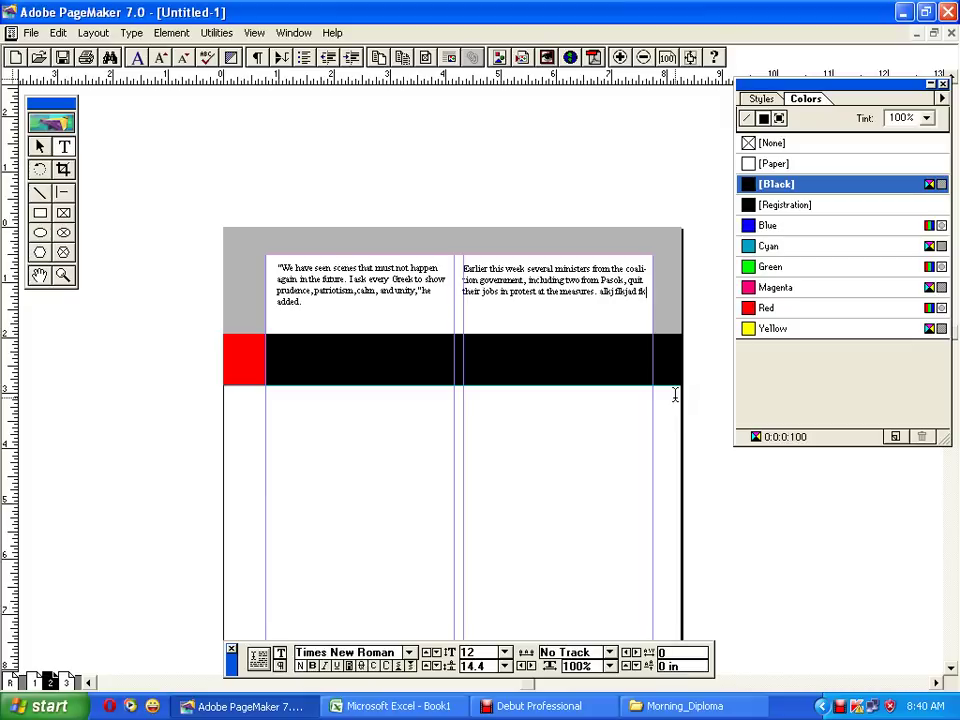
{"action": "type", "text": "asdlak; dsf"}
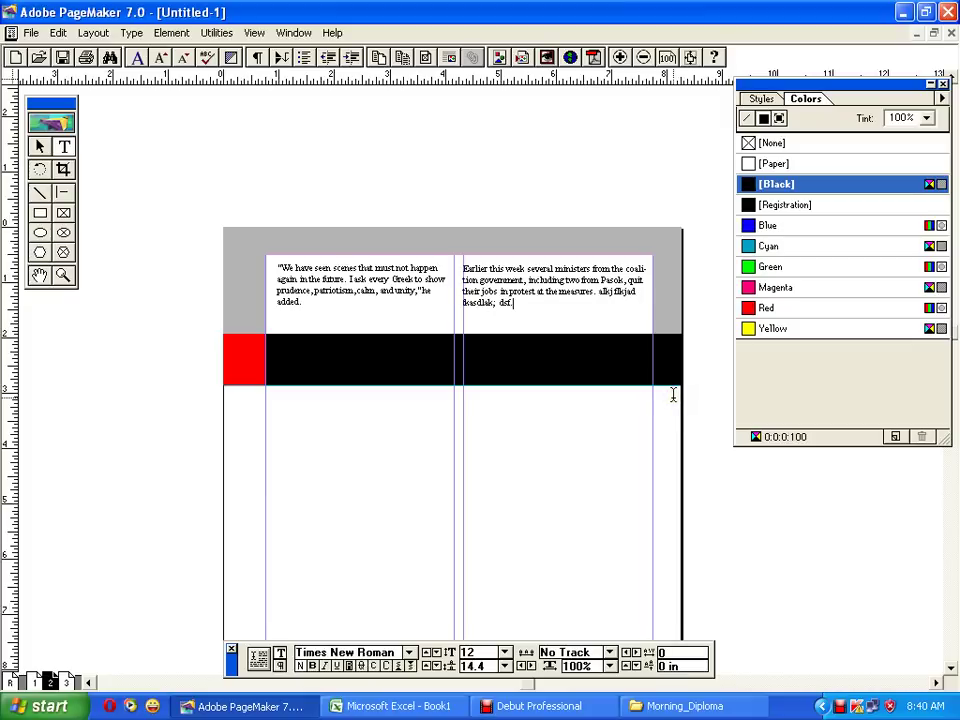
Place a horizontal ruler guide at about 1.67 in and extend the black and red bars' top edges up to it
{"action": "left_click", "coordinate": [40, 146]}
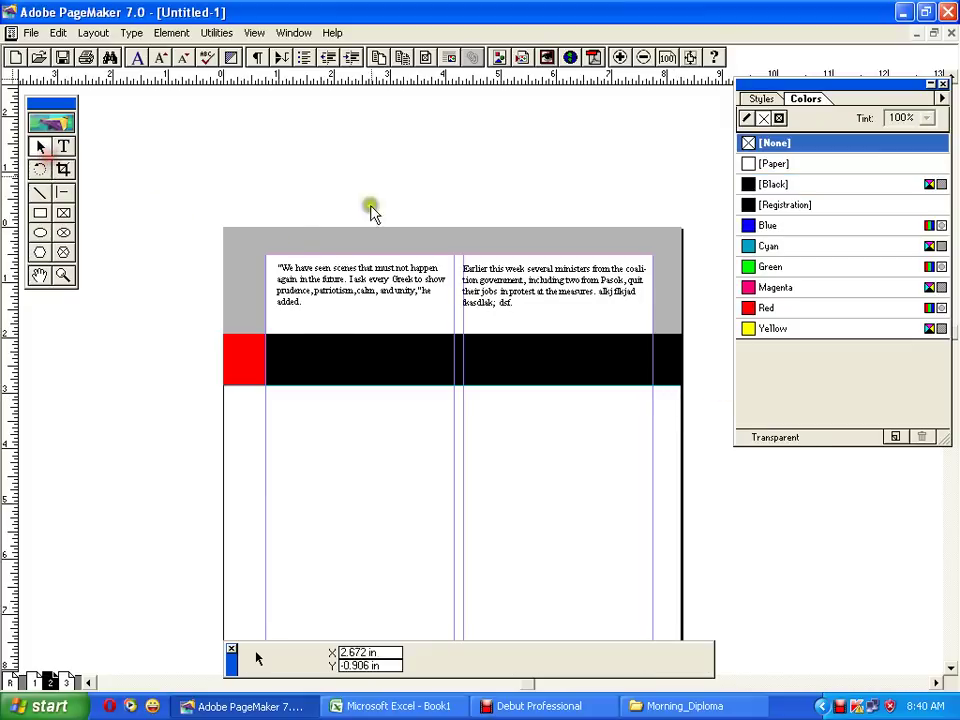
{"action": "left_click_drag", "start_coordinate": [385, 80], "coordinate": [392, 321]}
{"action": "left_click", "coordinate": [377, 355]}
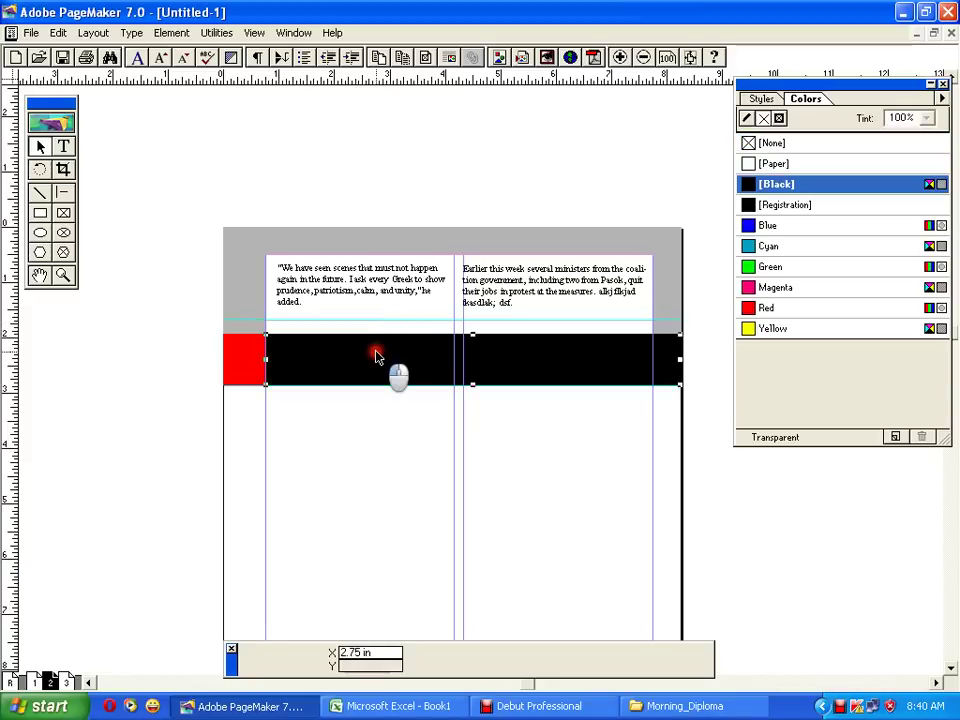
{"action": "left_click_drag", "start_coordinate": [472, 335], "coordinate": [472, 320]}
{"action": "left_click", "coordinate": [255, 358]}
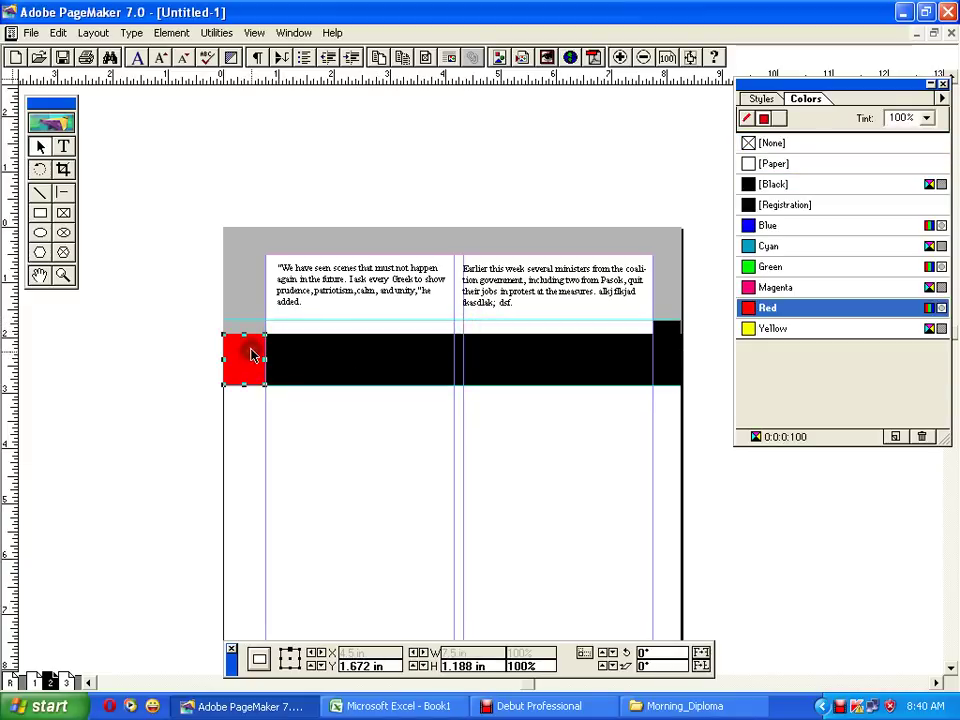
{"action": "left_click_drag", "start_coordinate": [243, 334], "coordinate": [243, 320]}
Place a horizontal ruler guide at about 2.58 in and shorten the black and red bars' bottom edges to meet it
{"action": "left_click_drag", "start_coordinate": [332, 390], "coordinate": [332, 370]}
{"action": "left_click", "coordinate": [332, 385]}
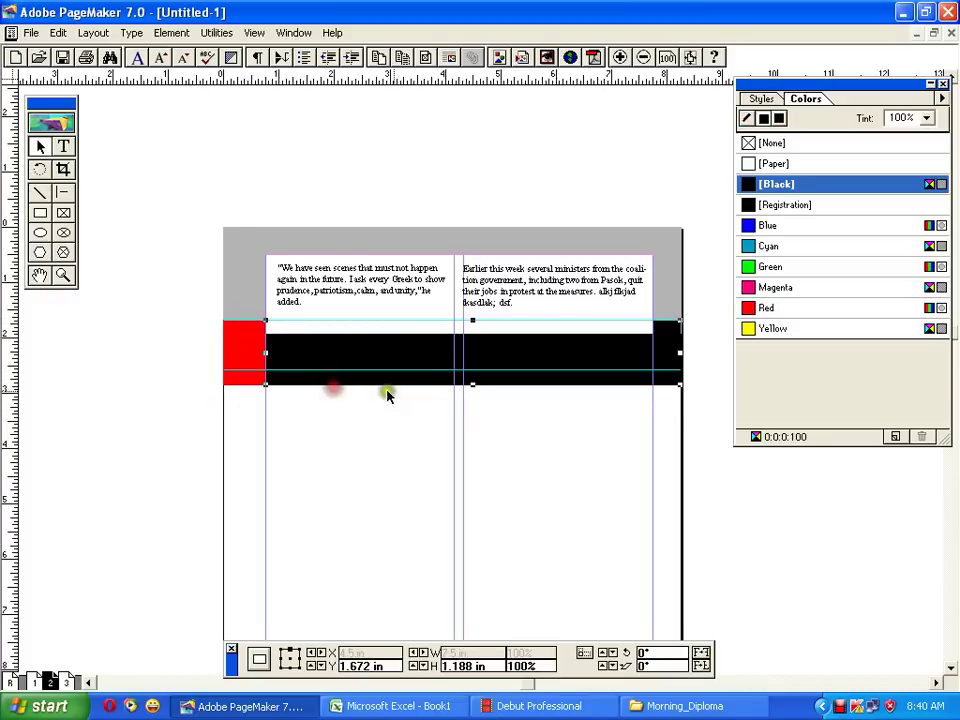
{"action": "left_click", "coordinate": [473, 383]}
{"action": "left_click_drag", "start_coordinate": [473, 383], "coordinate": [478, 369]}
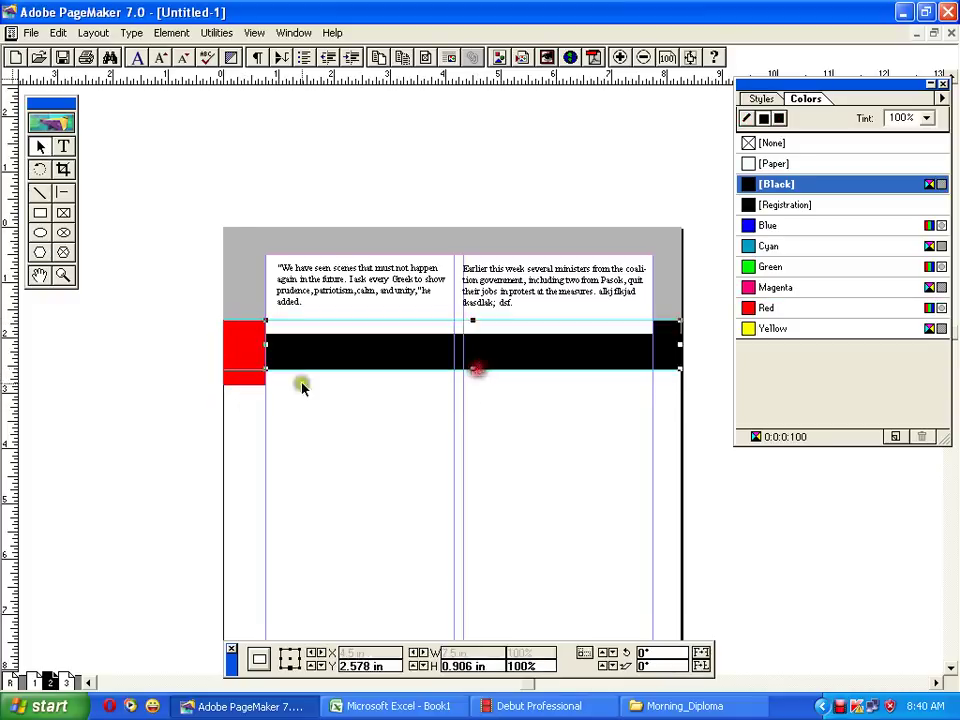
{"action": "left_click", "coordinate": [250, 384]}
{"action": "left_click_drag", "start_coordinate": [247, 391], "coordinate": [246, 369]}
{"action": "left_click", "coordinate": [320, 425]}
Extend the white header box's bottom edge down over the black bar to about 2.02 in
{"action": "left_click", "coordinate": [358, 304]}
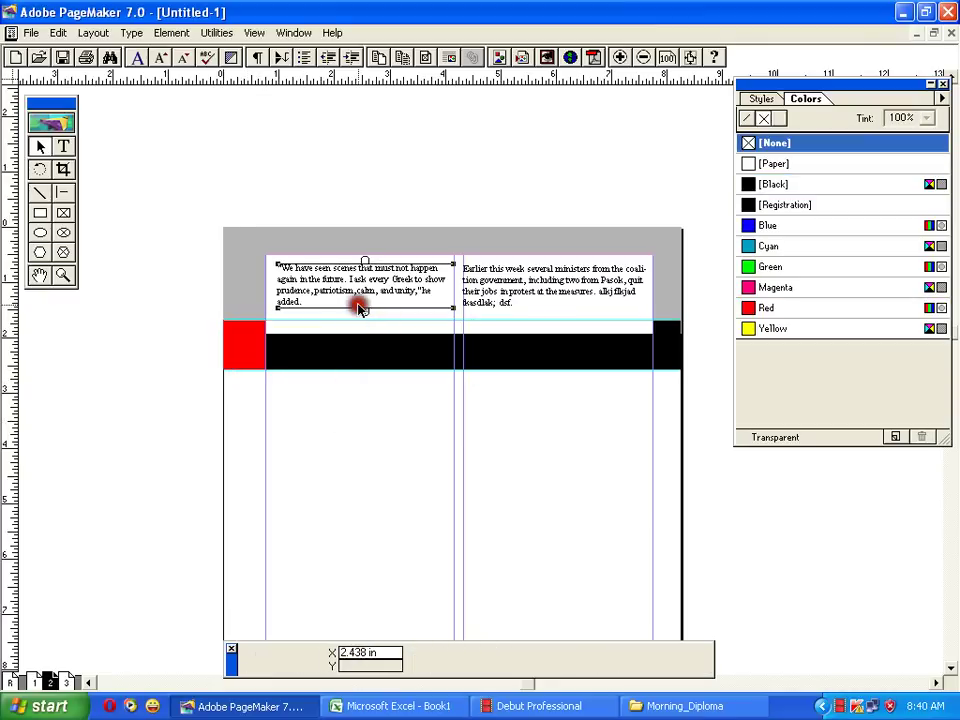
{"action": "left_click", "coordinate": [359, 330]}
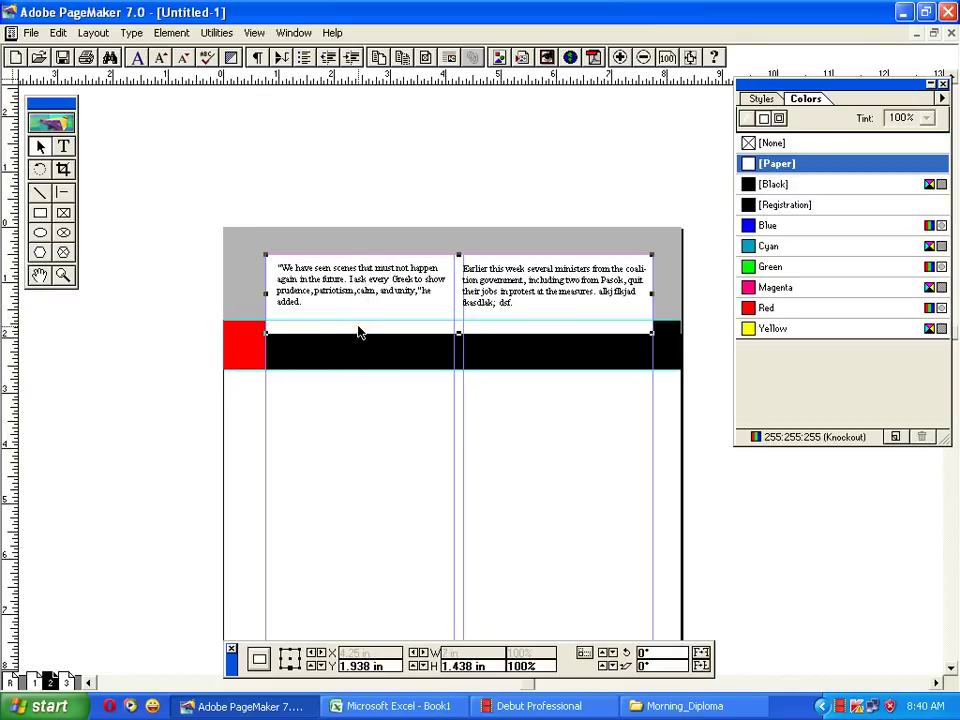
{"action": "left_click", "coordinate": [352, 333]}
{"action": "mouse_move", "coordinate": [458, 335]}
{"action": "left_mouse_down"}
{"action": "mouse_move", "coordinate": [457, 318]}
{"action": "mouse_move", "coordinate": [456, 338]}
{"action": "left_mouse_up"}
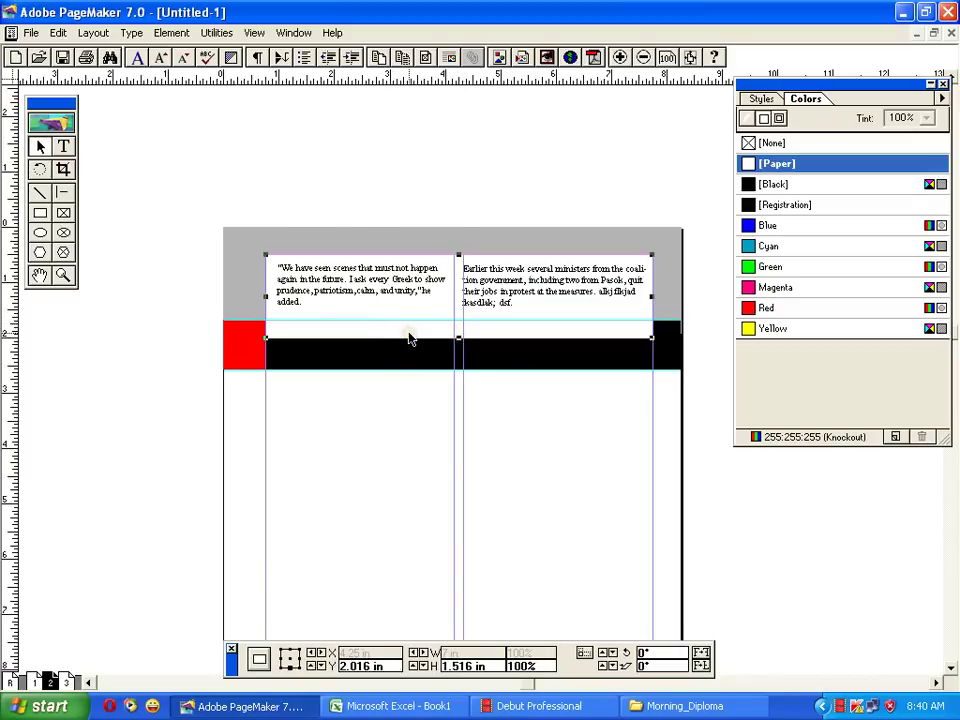
{"action": "left_click", "coordinate": [320, 357]}
{"action": "left_click", "coordinate": [348, 432]}
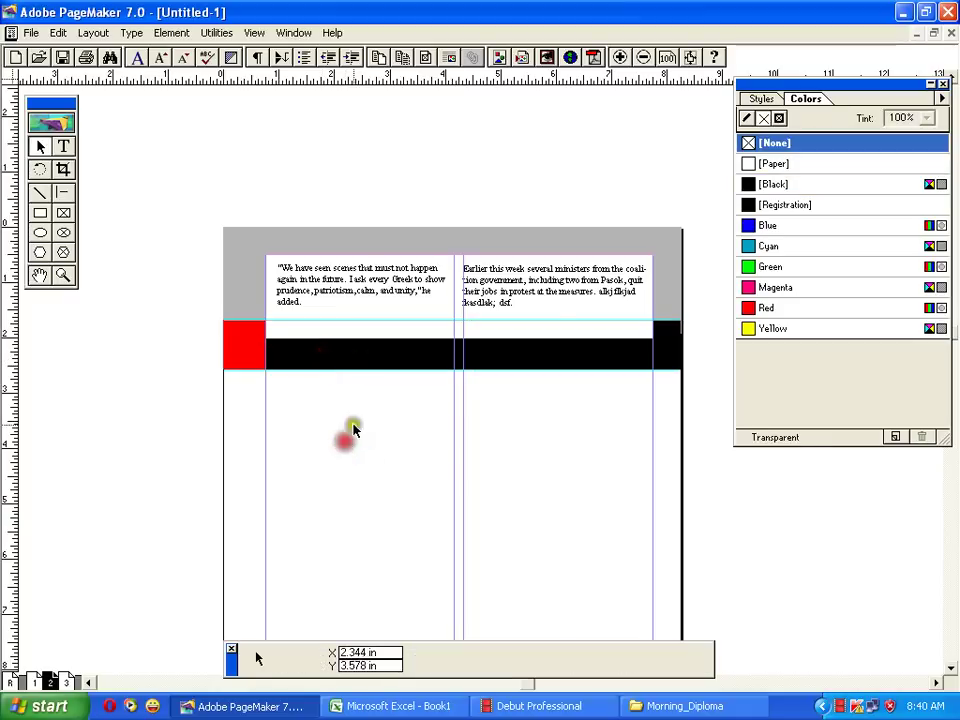
Bring the black bar to the front so it lies over the white header box
{"action": "left_click", "coordinate": [370, 362]}
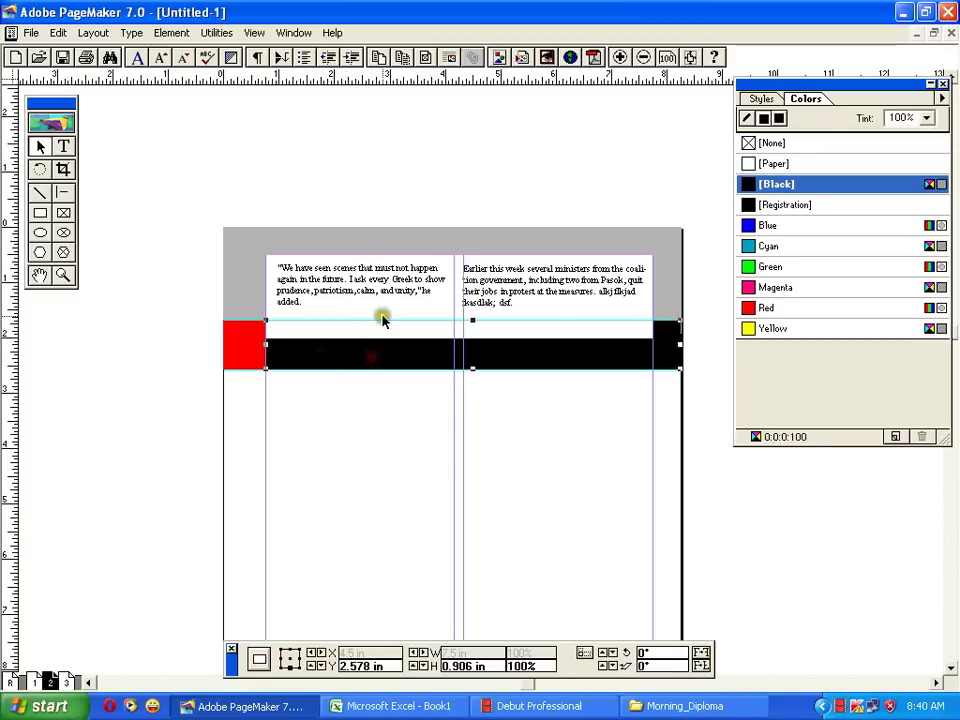
{"action": "left_click", "coordinate": [171, 33]}
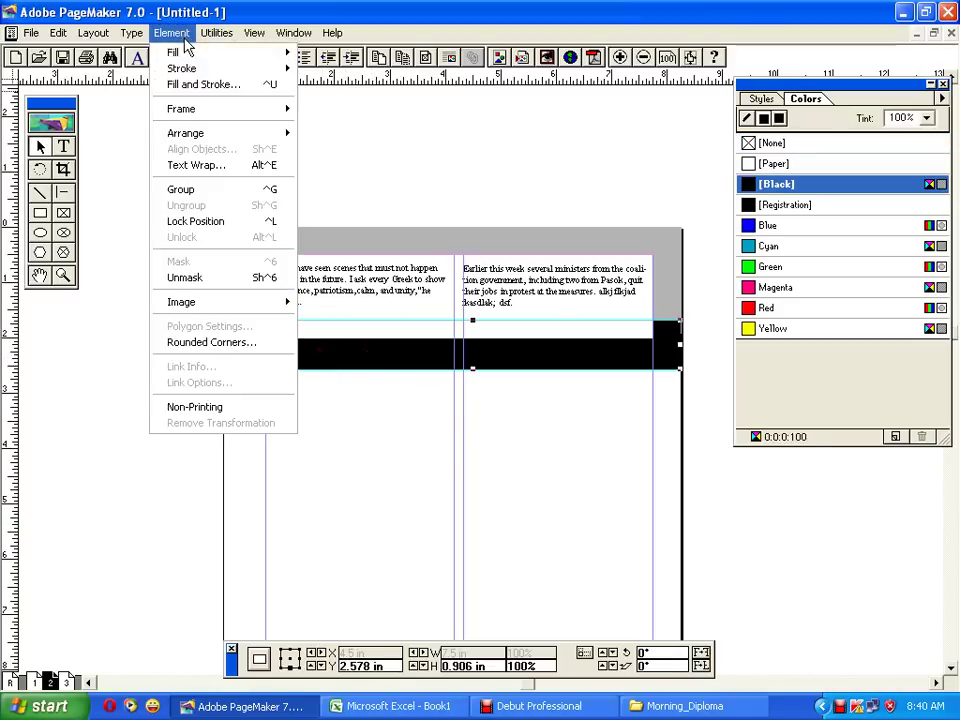
{"action": "left_click", "coordinate": [199, 135]}
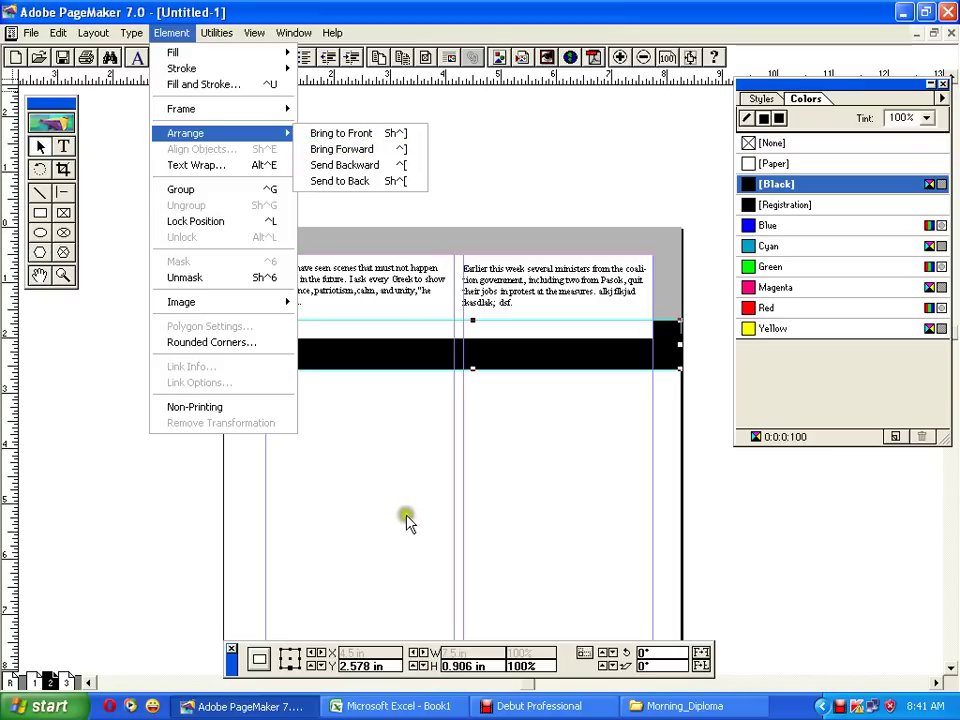
{"action": "left_click", "coordinate": [377, 407]}
{"action": "left_click", "coordinate": [377, 356]}
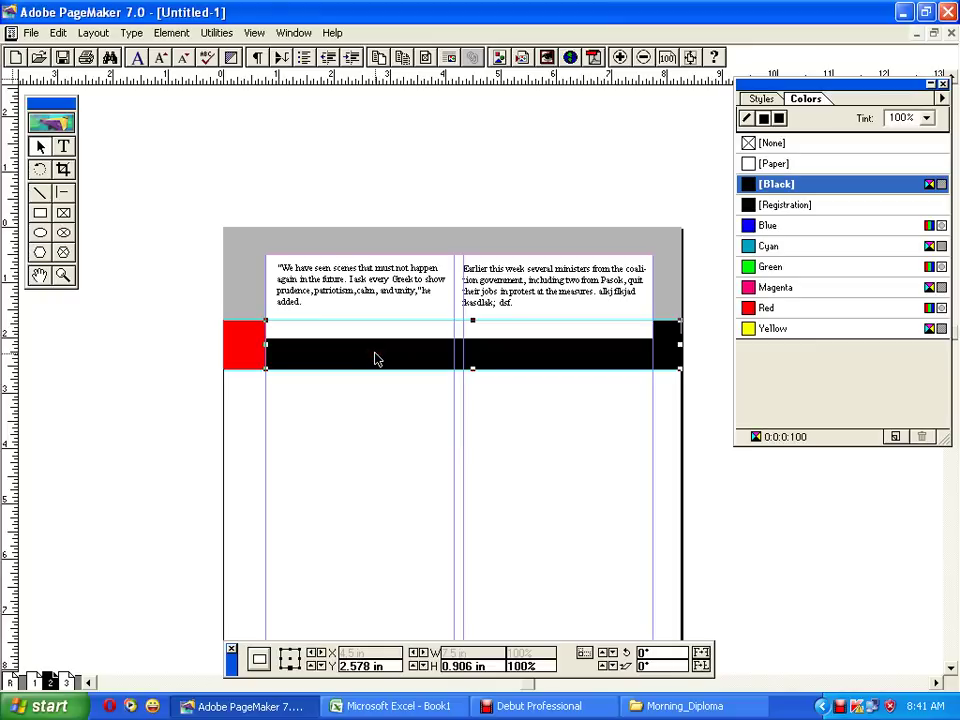
{"action": "left_click", "coordinate": [172, 33]}
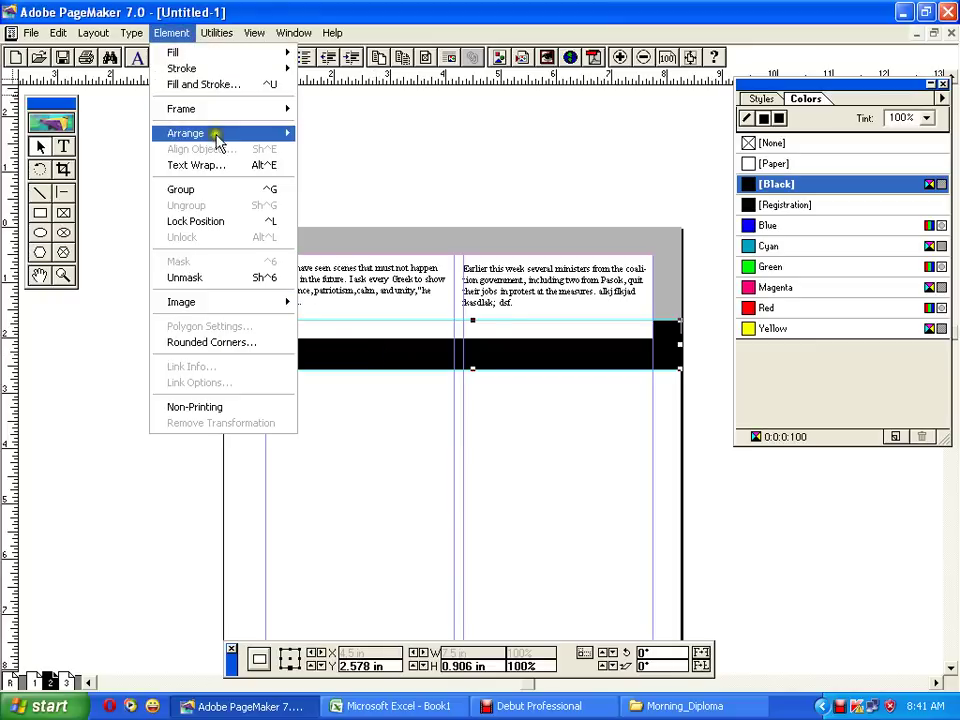
{"action": "mouse_move", "coordinate": [281, 133]}
{"action": "left_click", "coordinate": [326, 133]}
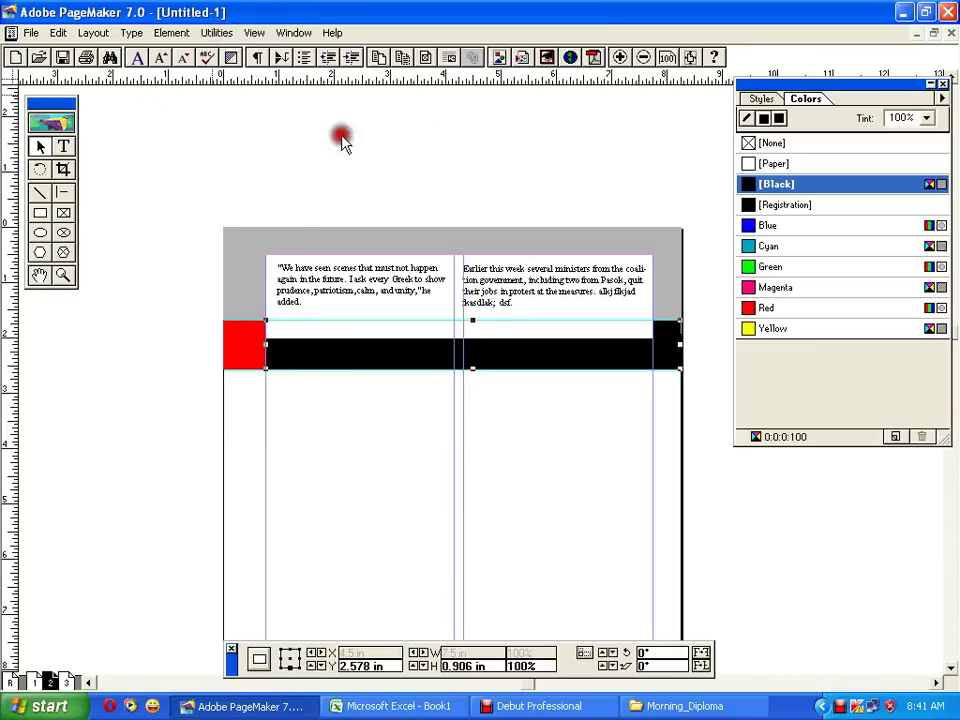
{"action": "left_click", "coordinate": [343, 132]}
Nudge the first column's text block slightly downward inside the white header box
{"action": "left_click", "coordinate": [366, 268]}
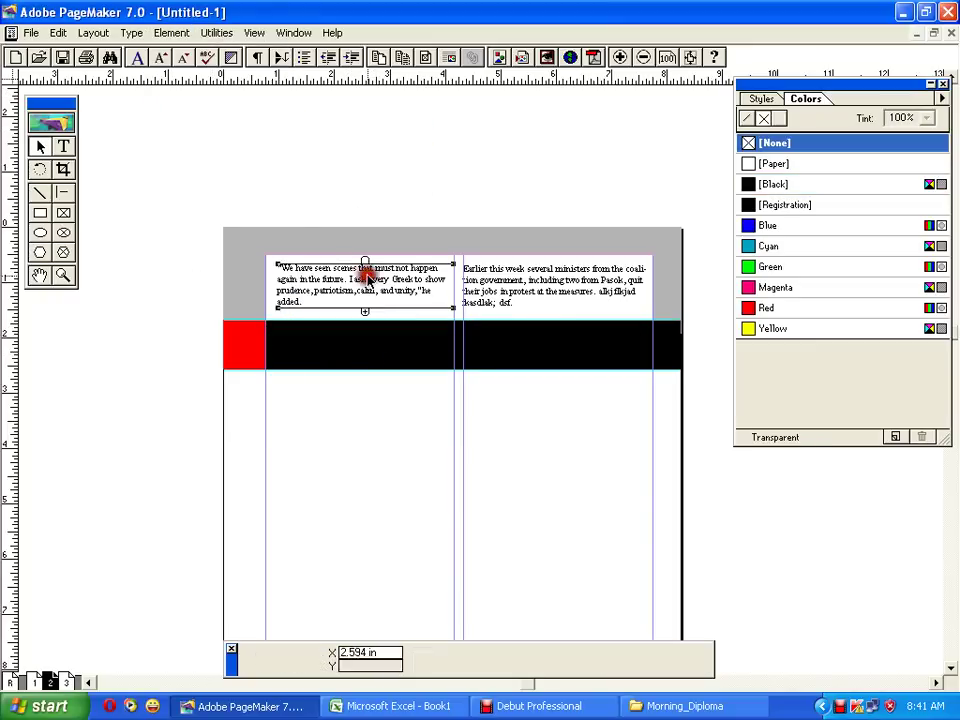
{"action": "key", "text": "Down"}
{"action": "key", "text": "Down"}
{"action": "key", "text": "Down"}
{"action": "key", "text": "Down"}
{"action": "key", "text": "Down"}
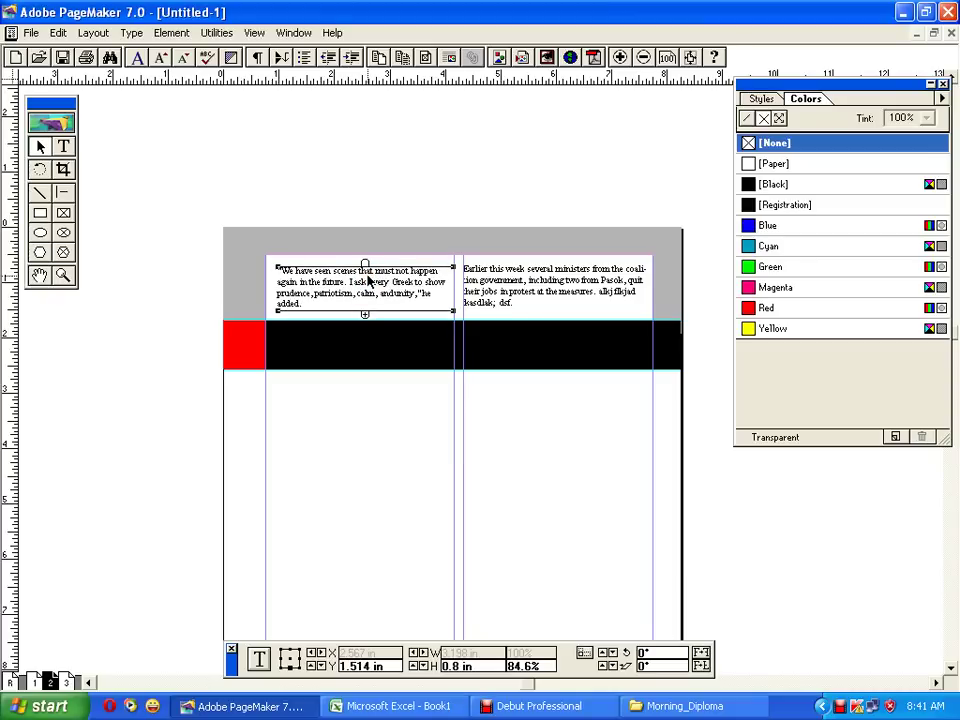
{"action": "left_click", "coordinate": [366, 189]}
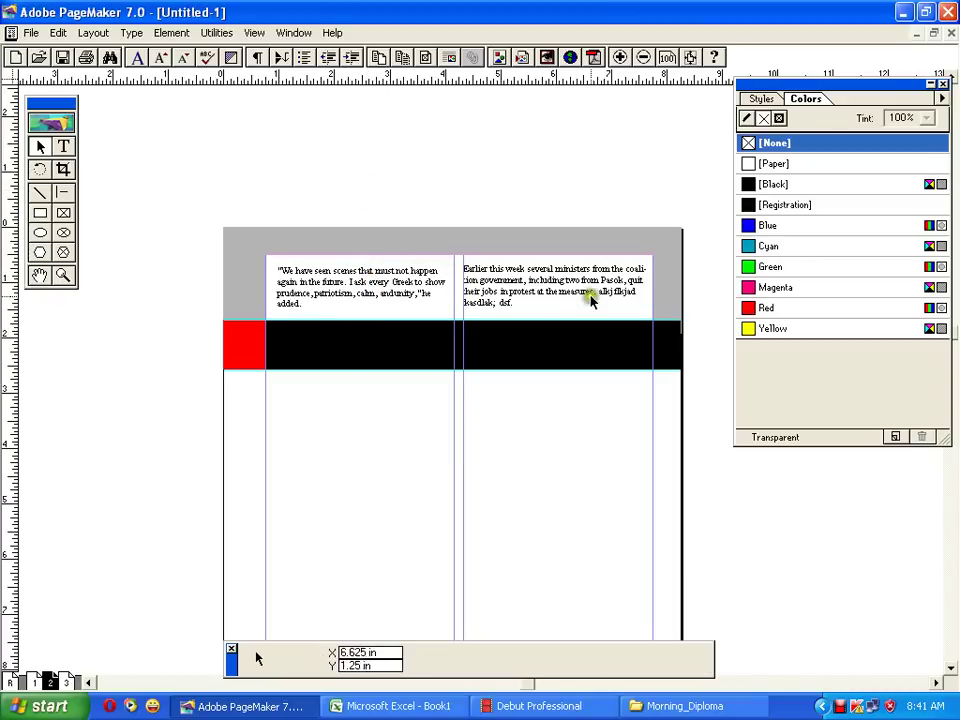
Copy the portrait photo from page 1 and paste it onto page 2
{"action": "left_click", "coordinate": [30, 681]}
{"action": "left_click", "coordinate": [567, 357]}
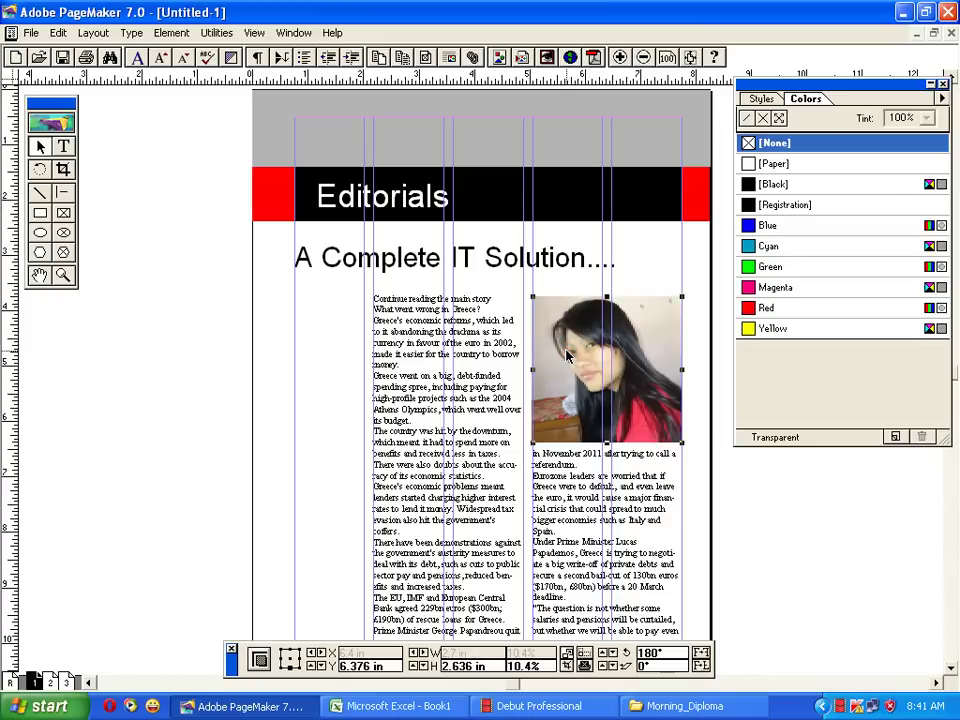
{"action": "left_click", "coordinate": [49, 681]}
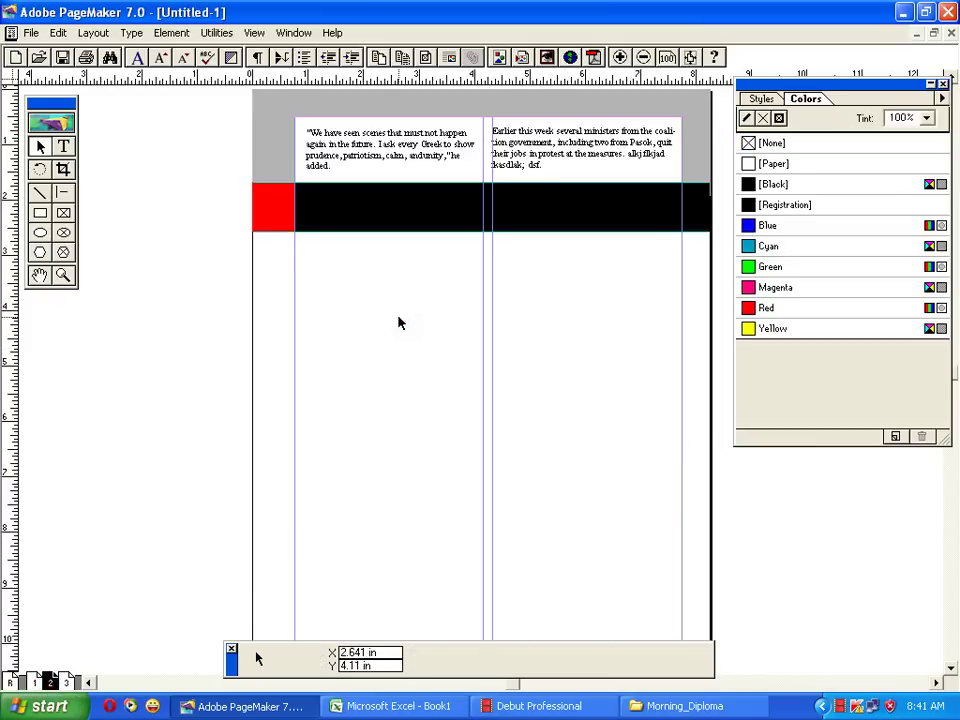
{"action": "key", "text": "ctrl+v"}
Shrink the pasted photo to about 0.675 by 0.659 in and place it against the first header column's right edge
{"action": "left_click_drag", "start_coordinate": [685, 447], "coordinate": [576, 338]}
{"action": "left_click_drag", "start_coordinate": [499, 278], "coordinate": [465, 145]}
{"action": "key", "text": "ctrl+plus"}
{"action": "key", "text": "ctrl+plus"}
{"action": "key", "text": "ctrl+plus"}
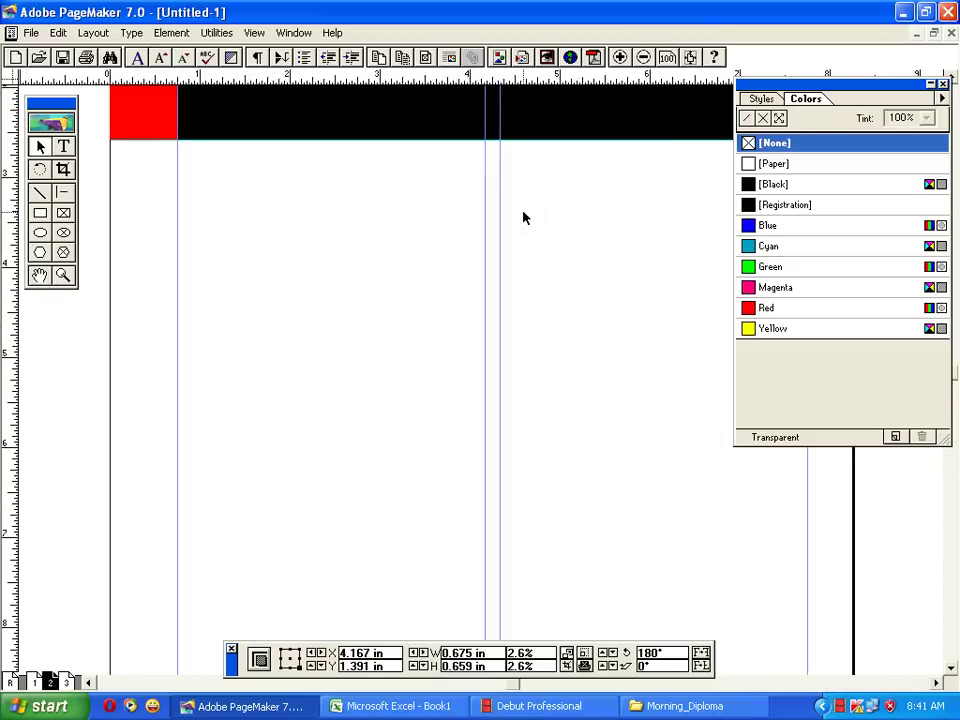
{"action": "left_click_drag", "start_coordinate": [523, 211], "coordinate": [489, 493]}
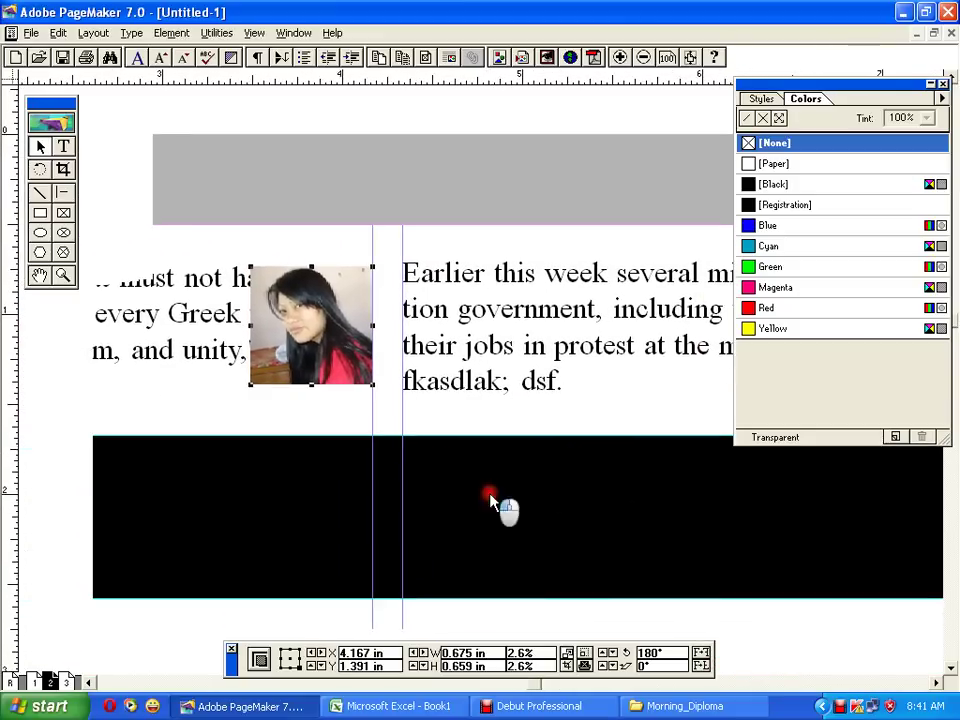
Place a copy of the small photo at the second header column's right end and narrow that column's text block slightly
{"action": "left_click_drag", "start_coordinate": [560, 403], "coordinate": [306, 398]}
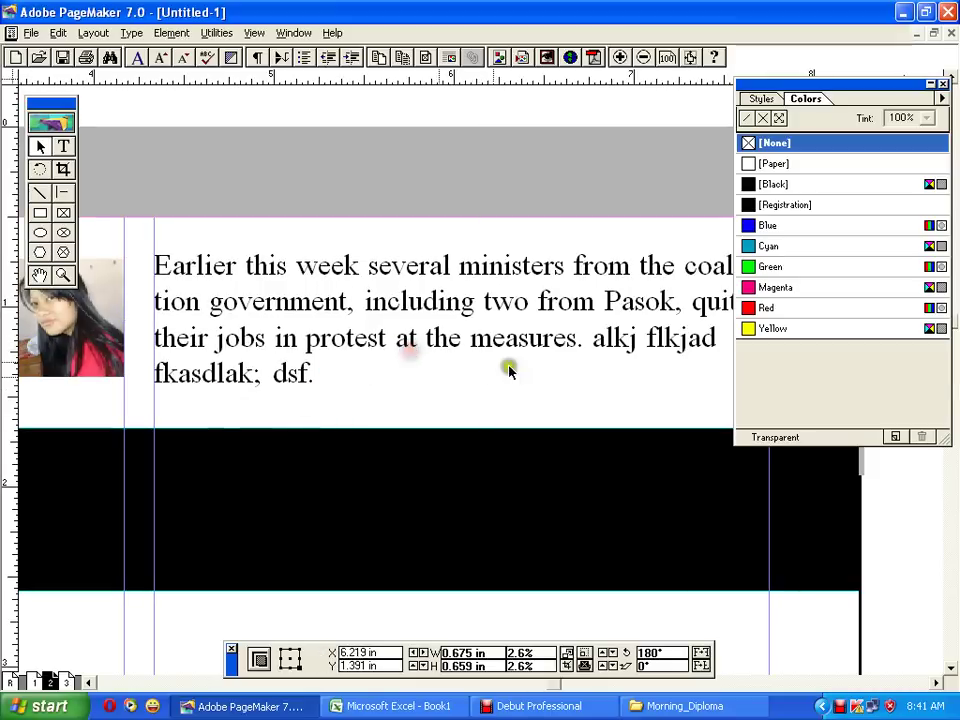
{"action": "left_click_drag", "start_coordinate": [534, 379], "coordinate": [314, 386]}
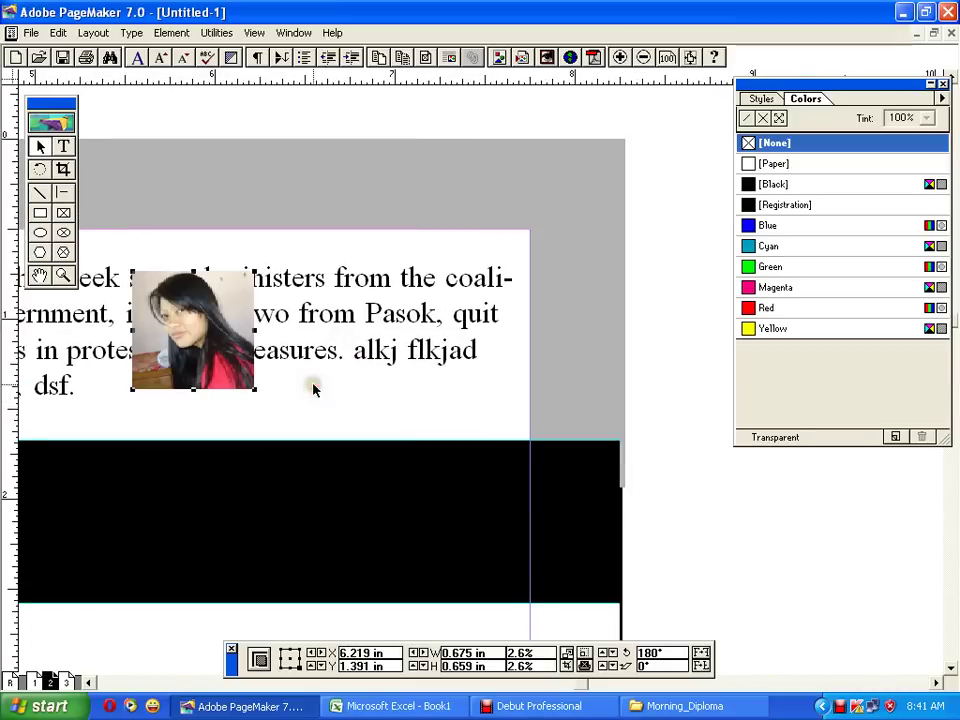
{"action": "left_click_drag", "start_coordinate": [206, 341], "coordinate": [457, 333]}
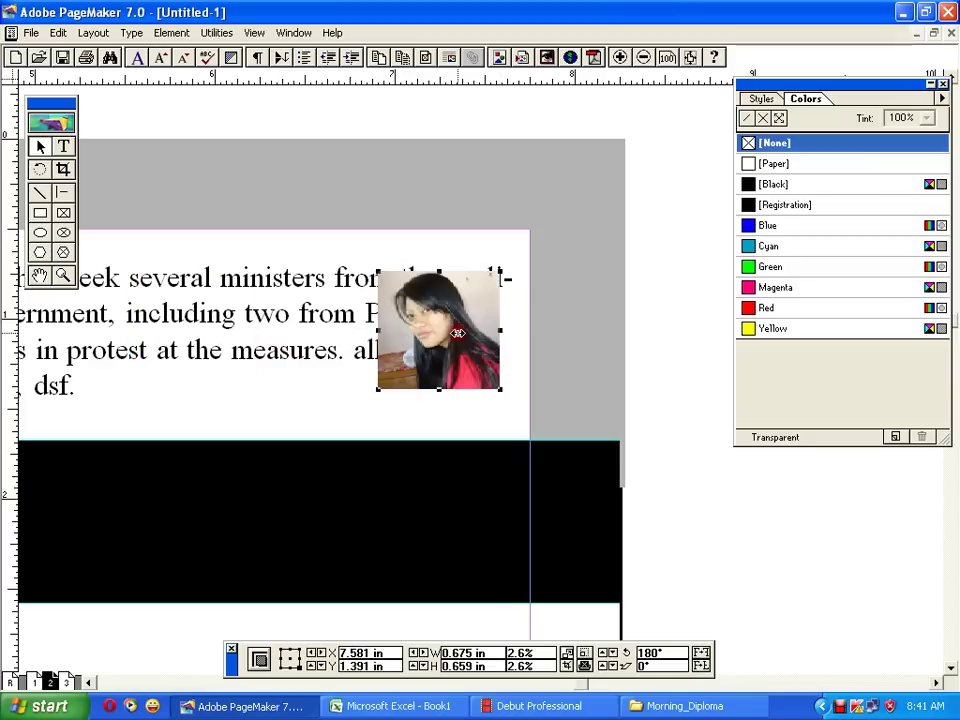
{"action": "left_click", "coordinate": [277, 330]}
{"action": "left_click_drag", "start_coordinate": [529, 407], "coordinate": [499, 431]}
Apply a rectangular text wrap to the photo in the first header column
{"action": "left_click_drag", "start_coordinate": [268, 366], "coordinate": [711, 362]}
{"action": "left_click_drag", "start_coordinate": [390, 408], "coordinate": [566, 381]}
{"action": "left_click", "coordinate": [441, 291]}
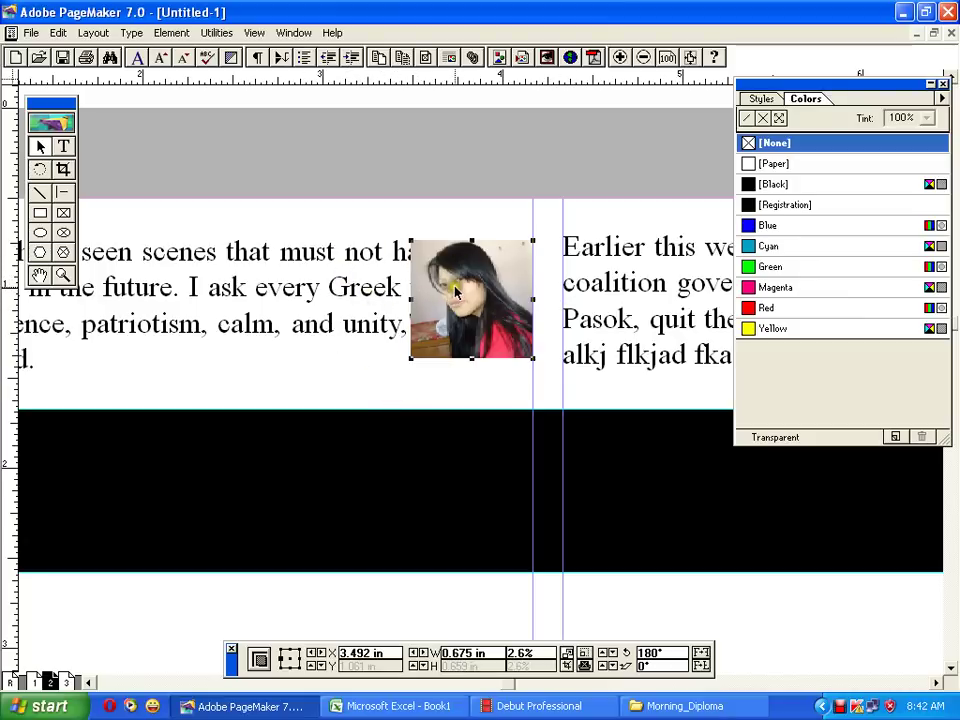
{"action": "left_click", "coordinate": [171, 32]}
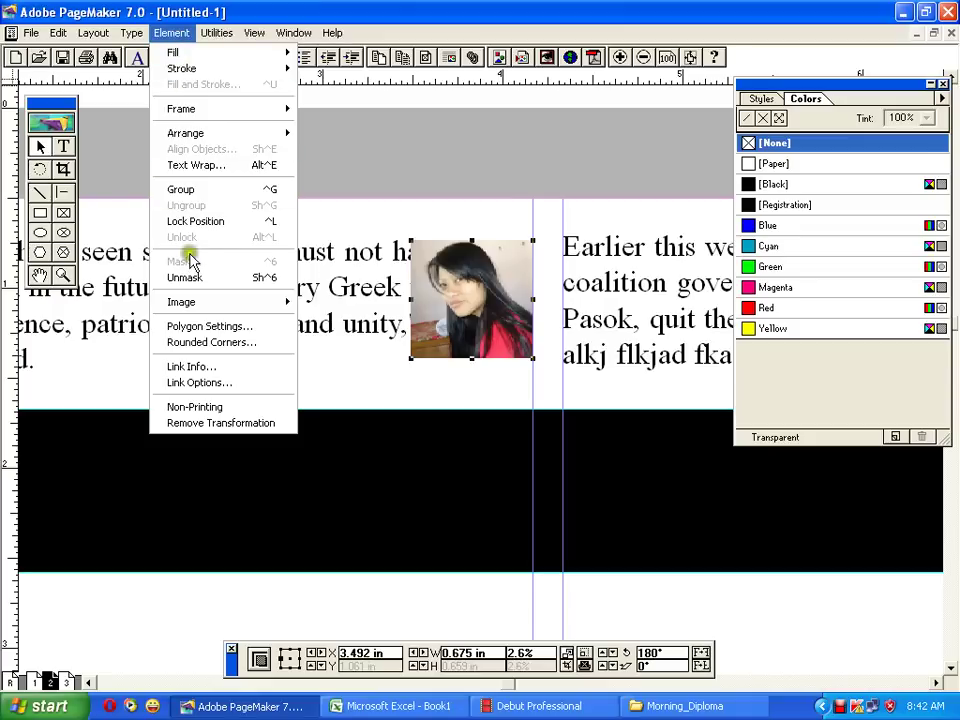
{"action": "left_click", "coordinate": [199, 166]}
{"action": "left_click", "coordinate": [444, 263]}
{"action": "left_click", "coordinate": [540, 239]}
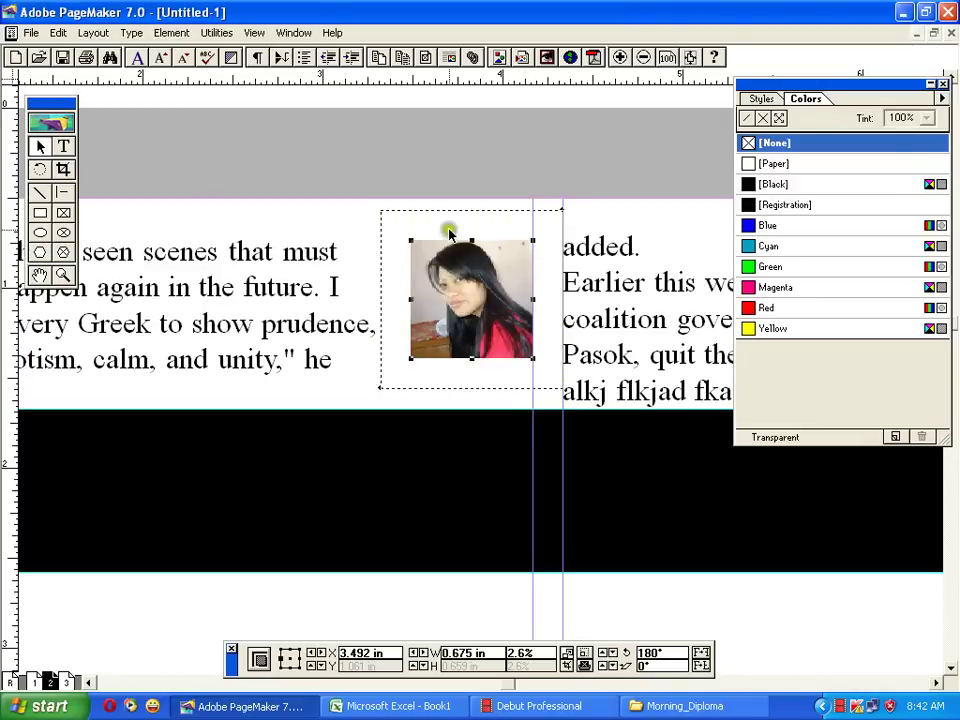
Tighten the top, left and bottom wrap boundaries around the photo in the first header column
{"action": "left_click_drag", "start_coordinate": [437, 213], "coordinate": [416, 219]}
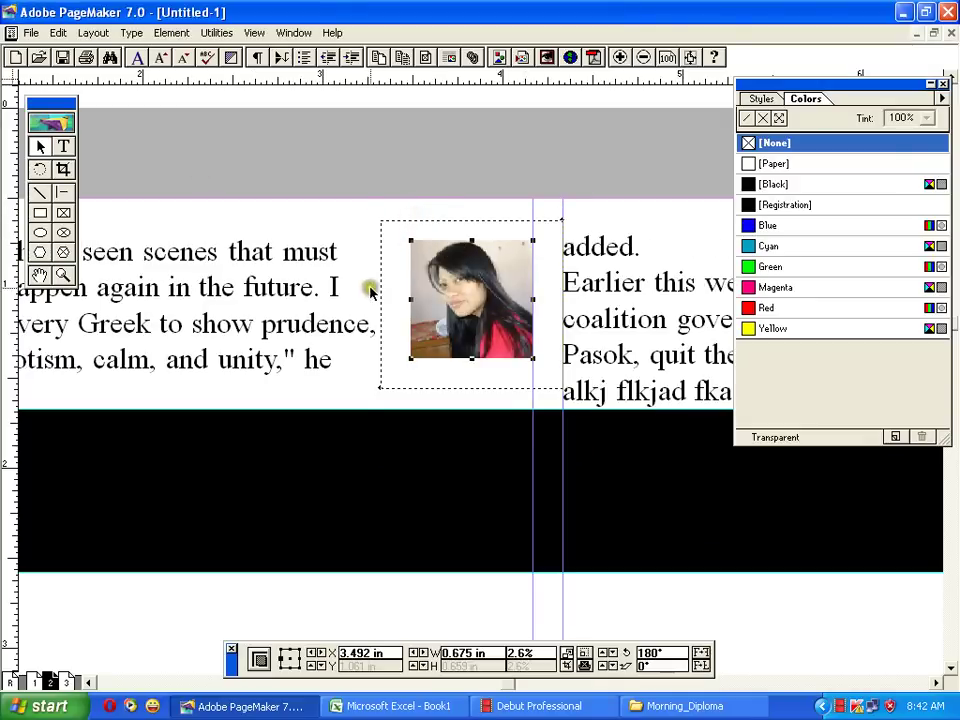
{"action": "left_click_drag", "start_coordinate": [378, 287], "coordinate": [393, 283]}
{"action": "mouse_move", "coordinate": [454, 389]}
{"action": "left_mouse_down"}
{"action": "mouse_move", "coordinate": [465, 366]}
{"action": "mouse_move", "coordinate": [445, 348]}
{"action": "mouse_move", "coordinate": [445, 378]}
{"action": "left_mouse_up"}
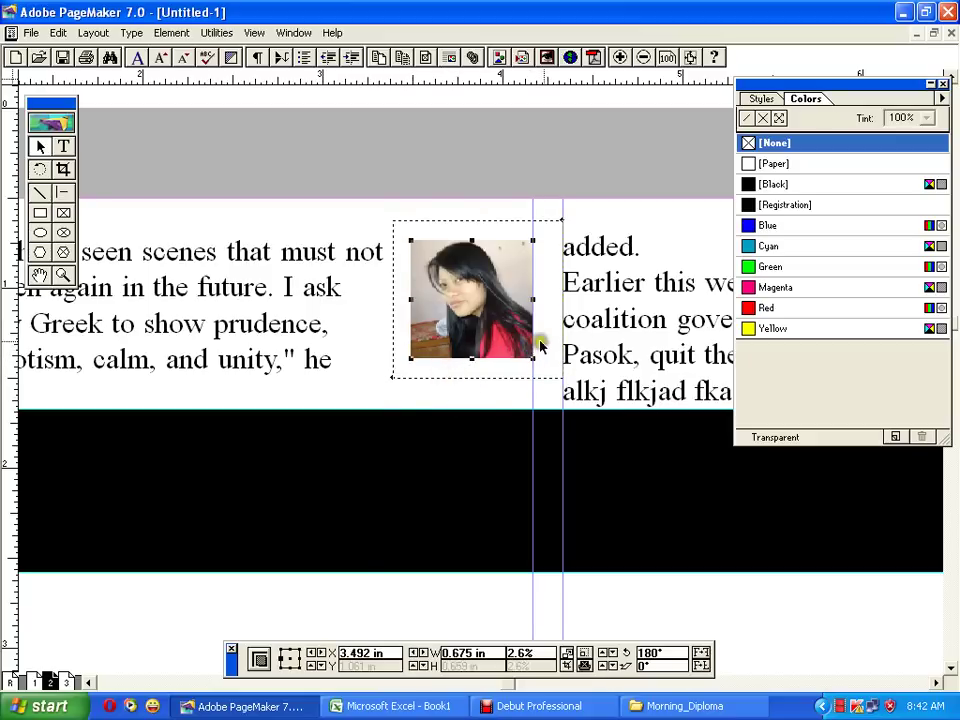
Apply a rectangular text wrap to the second header column's photo and tighten its bottom, left and top boundaries
{"action": "left_click_drag", "start_coordinate": [593, 329], "coordinate": [145, 313]}
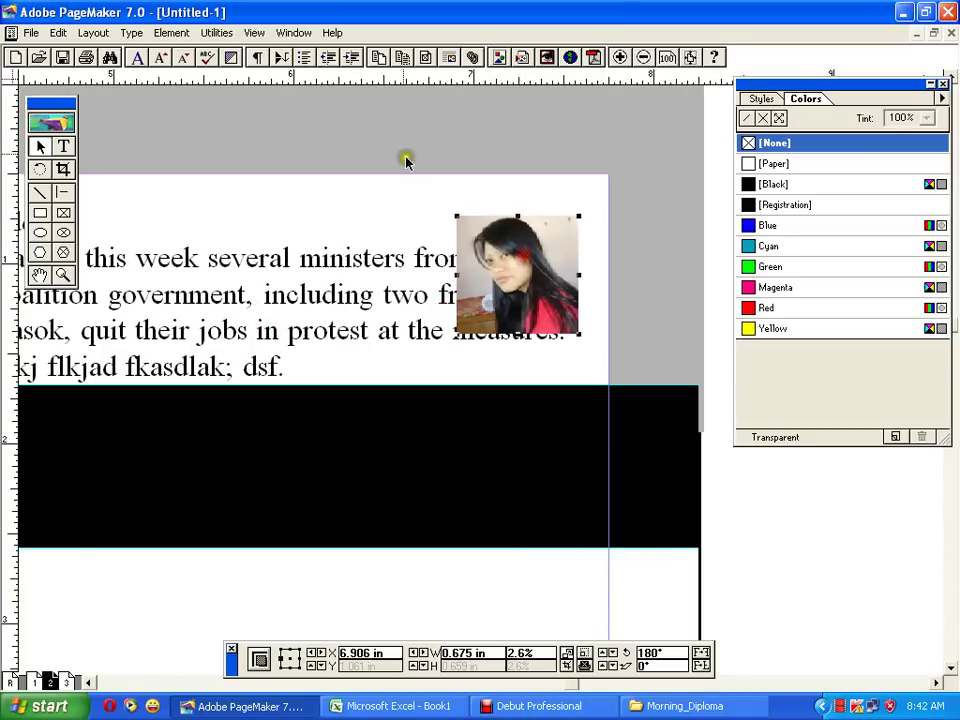
{"action": "left_click", "coordinate": [172, 33]}
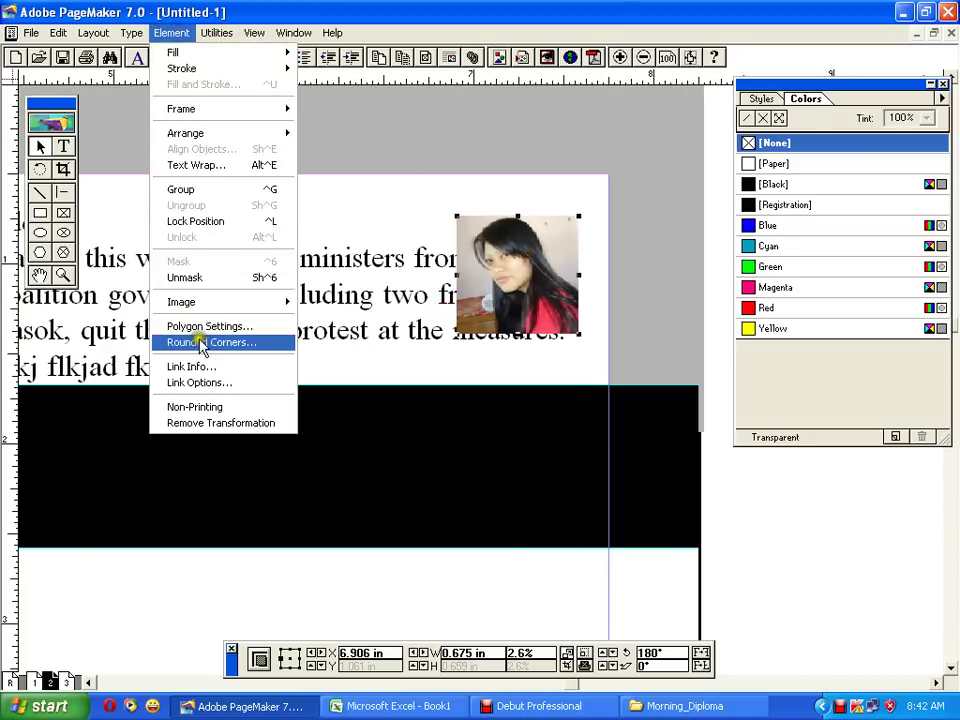
{"action": "left_click", "coordinate": [204, 165]}
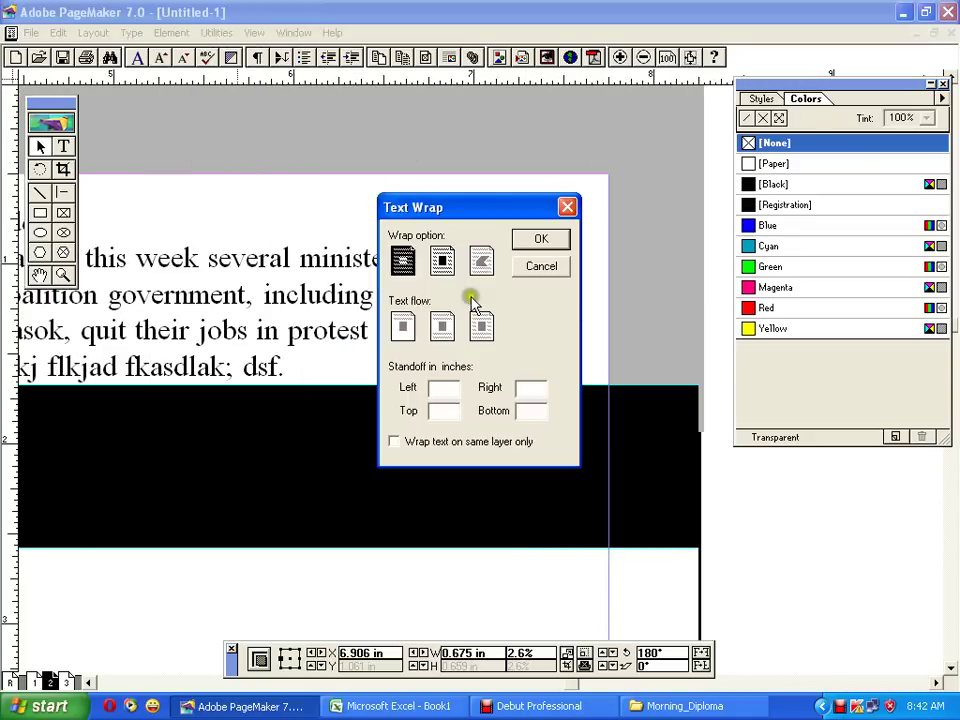
{"action": "left_click", "coordinate": [445, 265]}
{"action": "left_click", "coordinate": [547, 240]}
{"action": "mouse_move", "coordinate": [461, 364]}
{"action": "left_mouse_down"}
{"action": "mouse_move", "coordinate": [465, 338]}
{"action": "mouse_move", "coordinate": [455, 340]}
{"action": "left_mouse_up"}
{"action": "left_click_drag", "start_coordinate": [426, 259], "coordinate": [437, 256]}
{"action": "left_click_drag", "start_coordinate": [504, 187], "coordinate": [503, 203]}
Nudge the first header column's text block up to a Y position of 1.184 in
{"action": "left_click_drag", "start_coordinate": [200, 372], "coordinate": [662, 349]}
{"action": "left_click_drag", "start_coordinate": [352, 365], "coordinate": [625, 347]}
{"action": "left_click", "coordinate": [388, 259]}
{"action": "left_click_drag", "start_coordinate": [411, 316], "coordinate": [410, 355]}
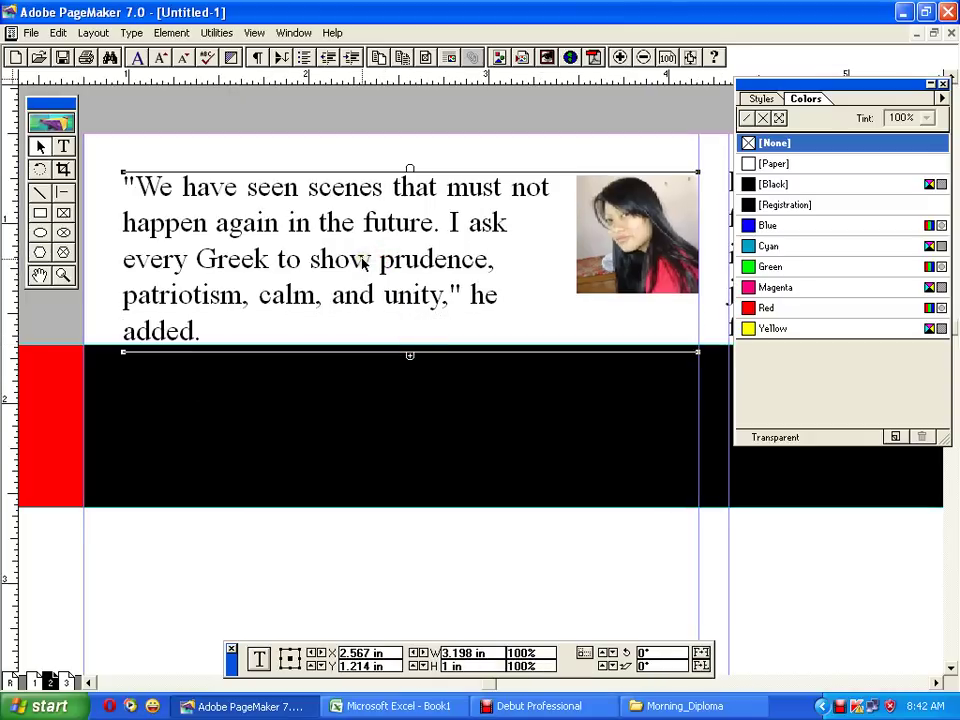
{"action": "key", "text": "Up"}
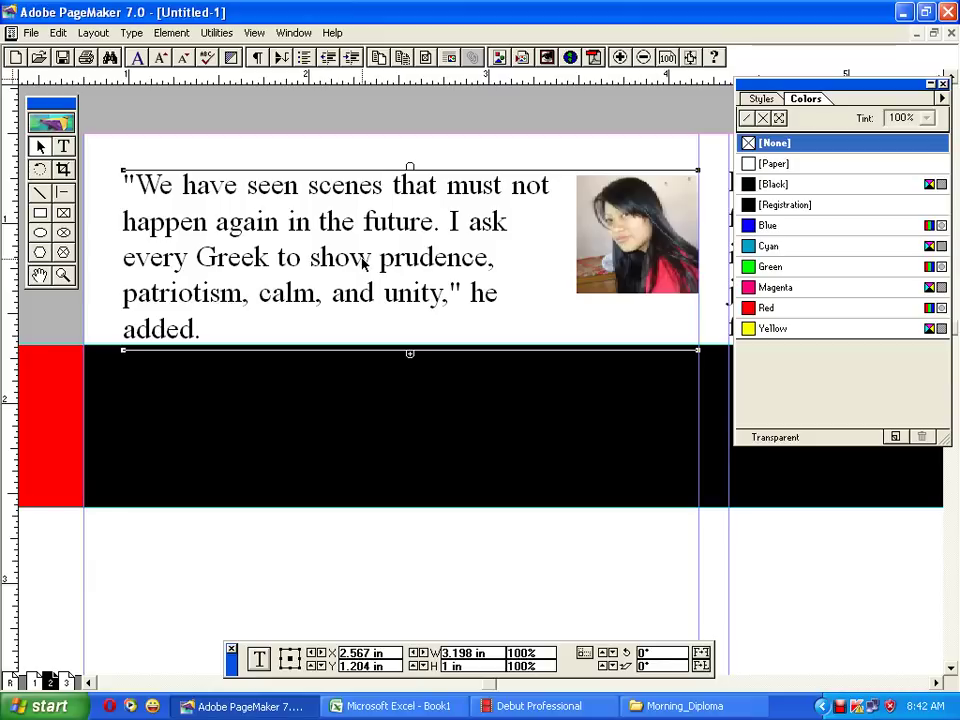
{"action": "left_click", "coordinate": [314, 253]}
{"action": "left_click_drag", "start_coordinate": [314, 257], "coordinate": [314, 253]}
{"action": "left_click", "coordinate": [314, 253]}
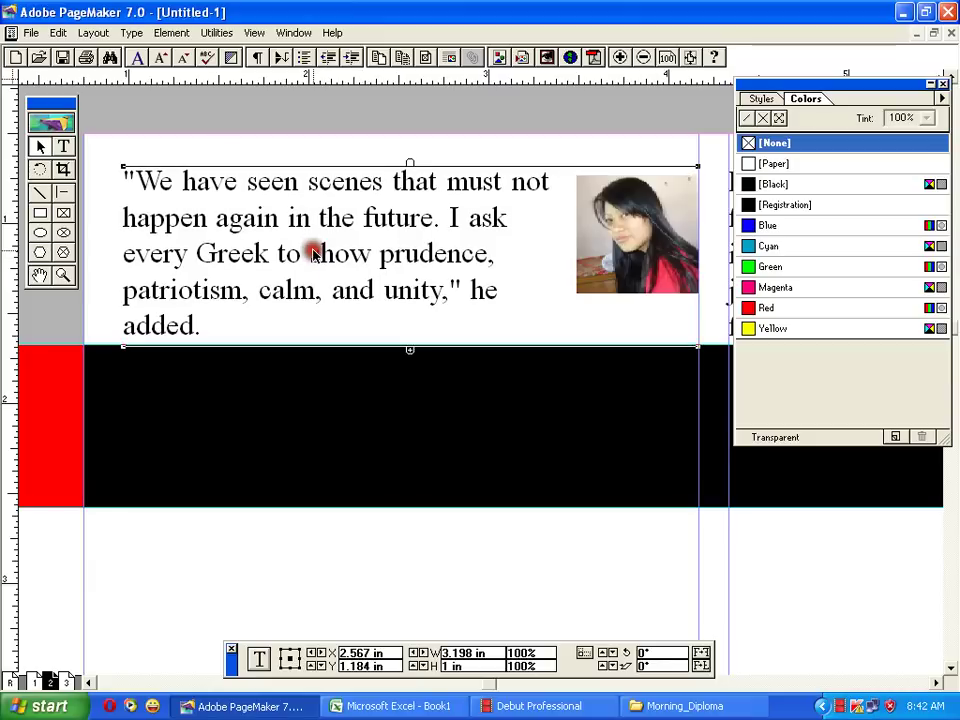
Set page 2's column guides to 4 columns
{"action": "left_click_drag", "start_coordinate": [705, 304], "coordinate": [249, 222]}
{"action": "key", "text": "ctrl+minus"}
{"action": "key", "text": "ctrl+minus"}
{"action": "left_click_drag", "start_coordinate": [298, 353], "coordinate": [390, 302]}
{"action": "left_click", "coordinate": [322, 403]}
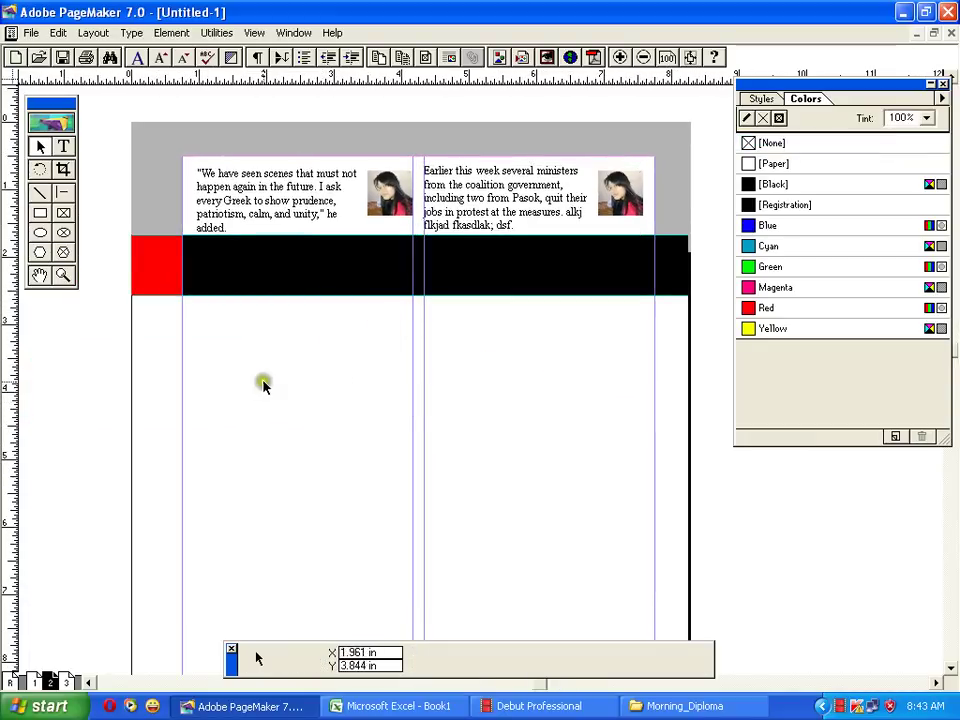
{"action": "left_click", "coordinate": [93, 33]}
{"action": "left_click", "coordinate": [116, 166]}
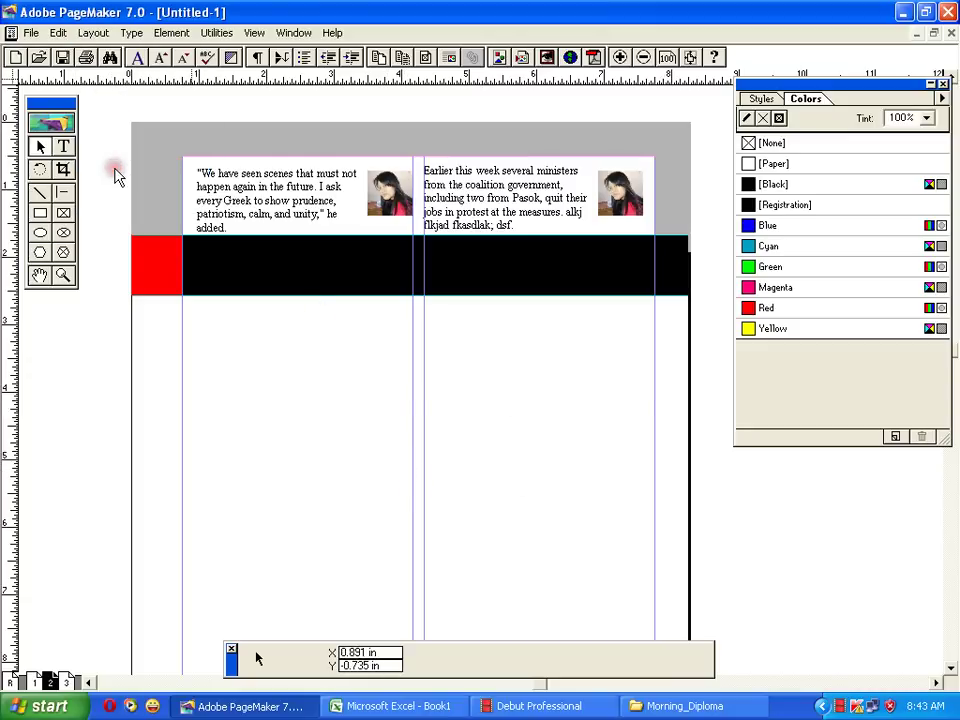
{"action": "type", "text": "4"}
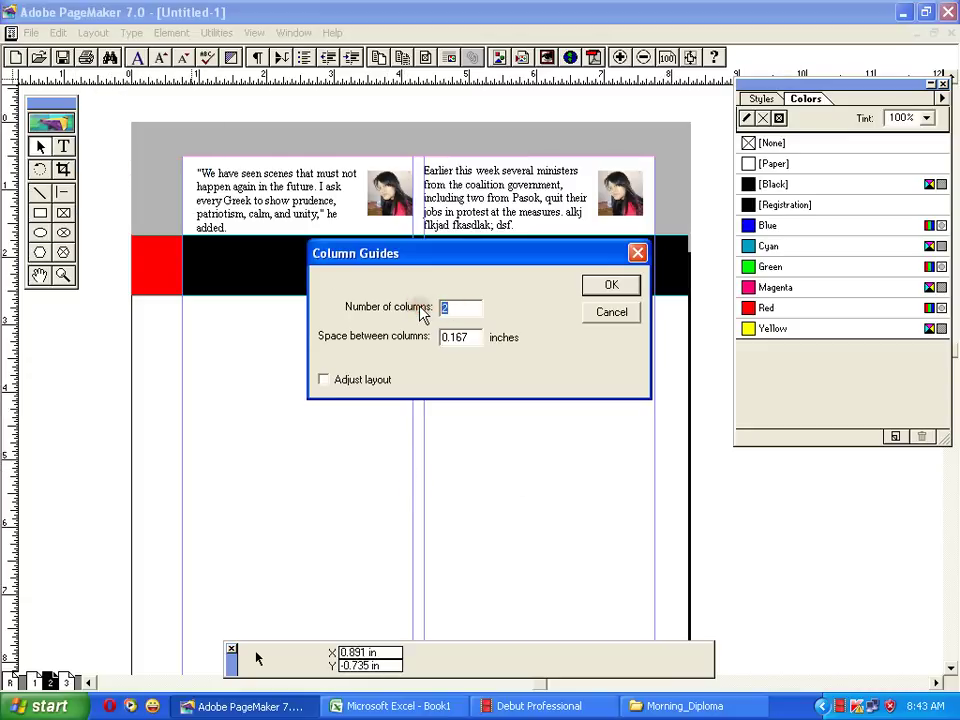
{"action": "left_click", "coordinate": [609, 284]}
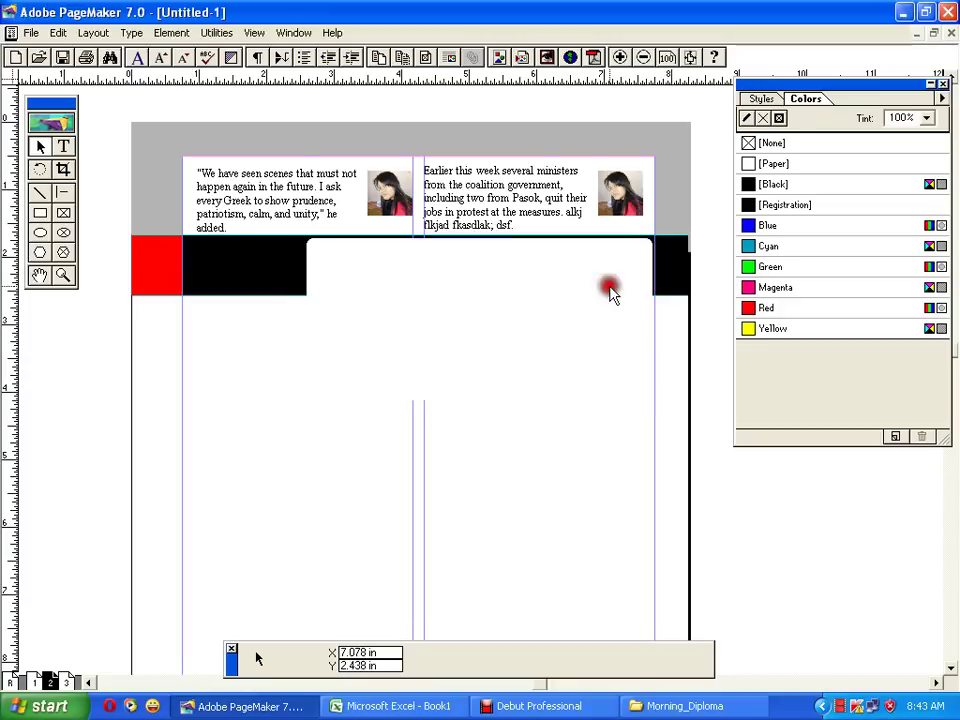
Copy the whole article text from page 1 and paste it into page 2's first column below the black bar
{"action": "left_click_drag", "start_coordinate": [365, 482], "coordinate": [523, 280]}
{"action": "left_click_drag", "start_coordinate": [329, 350], "coordinate": [494, 326]}
{"action": "right_click", "coordinate": [519, 243], "text": "shift"}
{"action": "right_click", "coordinate": [540, 251], "text": "shift"}
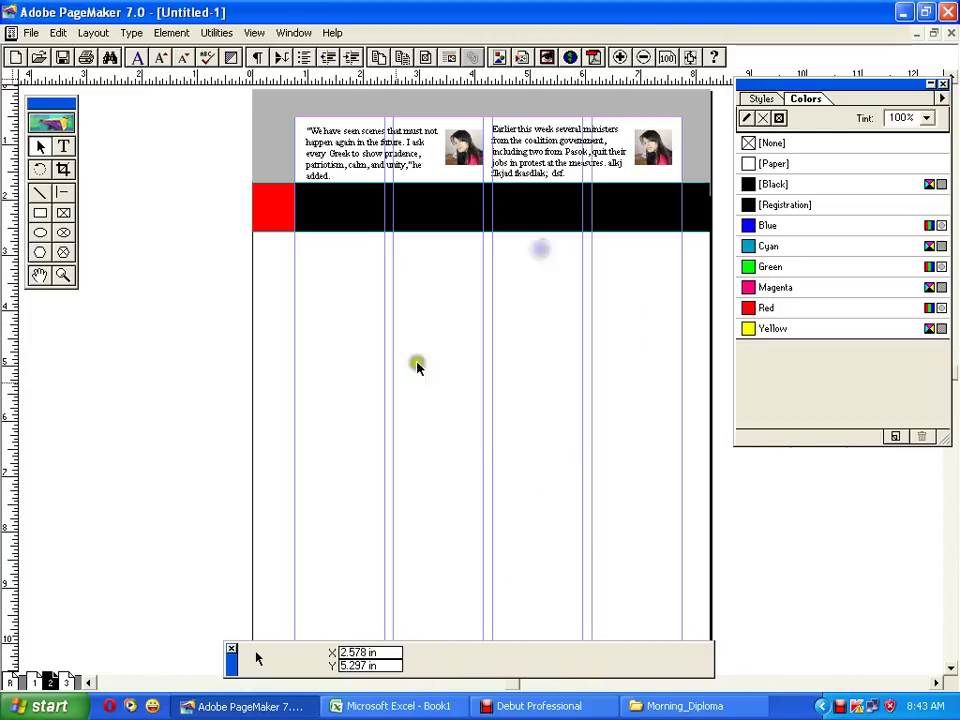
{"action": "left_click", "coordinate": [35, 683]}
{"action": "left_click", "coordinate": [63, 148]}
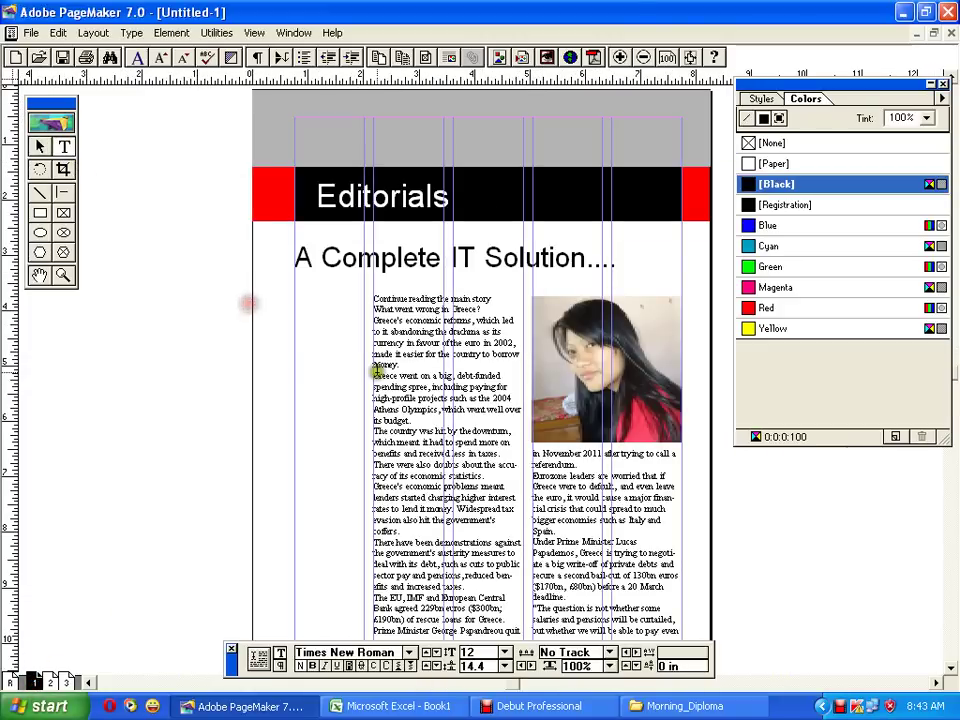
{"action": "left_click", "coordinate": [389, 370]}
{"action": "key", "text": "ctrl+a"}
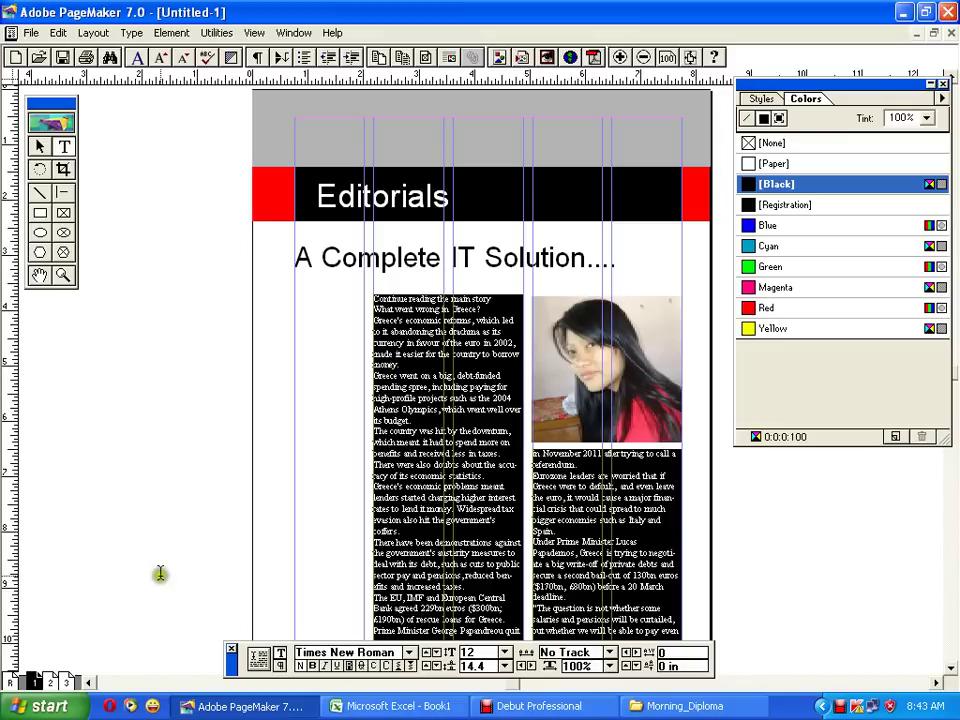
{"action": "left_click", "coordinate": [50, 683]}
{"action": "left_click", "coordinate": [446, 386]}
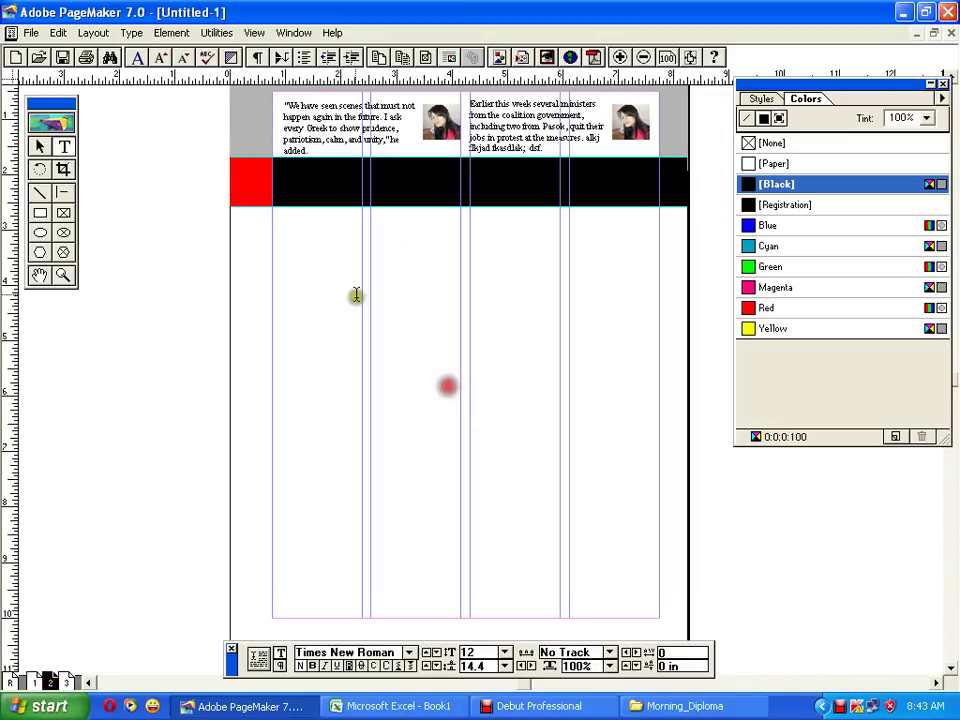
{"action": "left_click", "coordinate": [305, 256]}
{"action": "type", "text": "Continue reading the main story What went wrong in Greece? Greece's economic reforms, which led to it abandoning the drachma as its currency in favour of the euro in 2002, made it easier for the country to borrow money. Greece went on a big, debt-funded spending spree, including paying for high-profile projects such as the 2004 Athens Olympics, which went well over its budget. The country was hit by the downturn, which meant it had to spend more on benefits and received less in taxes. There were also doubts about the accuracy of its economic statistics. Greece's economic problems meant lenders started charging higher interest rates to lend it money. Widespread tax evasion also hit the government's coffers."}
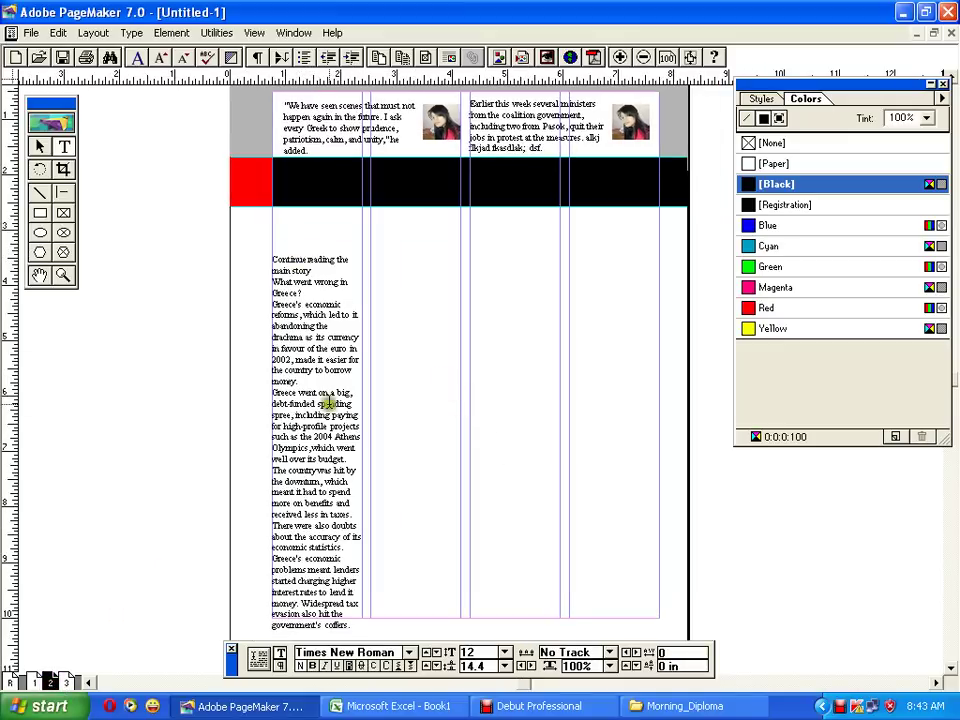
Flow the article's overset text from the first column into the second and third columns, level with the first column's top
{"action": "scroll", "coordinate": [368, 407], "scroll_direction": "down", "scroll_amount": 3}
{"action": "left_click", "coordinate": [42, 148]}
{"action": "left_click", "coordinate": [315, 343]}
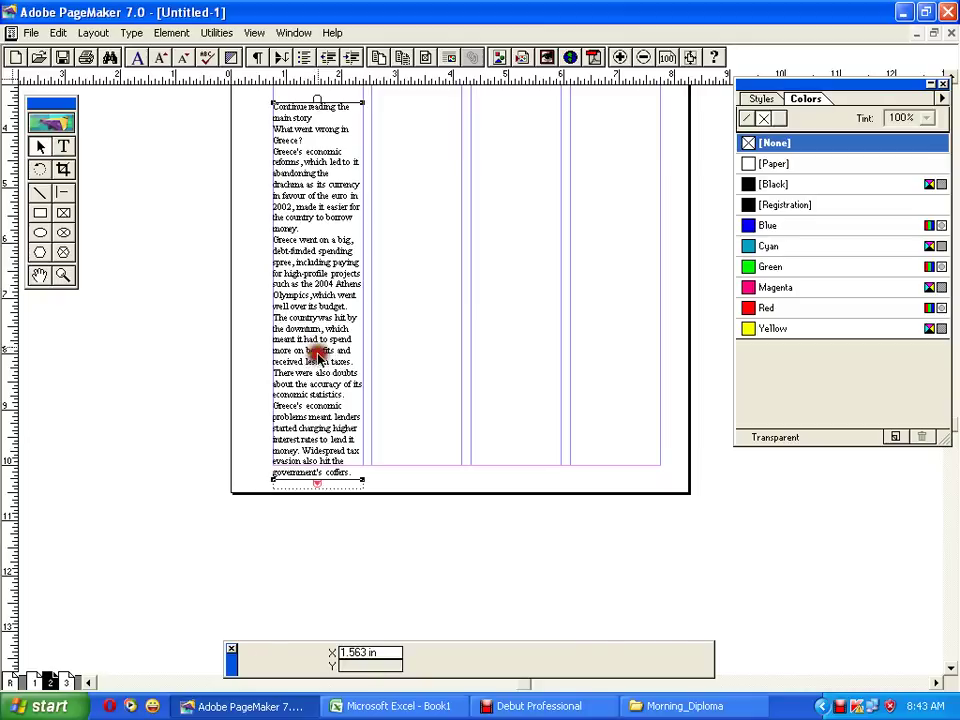
{"action": "left_click", "coordinate": [316, 483]}
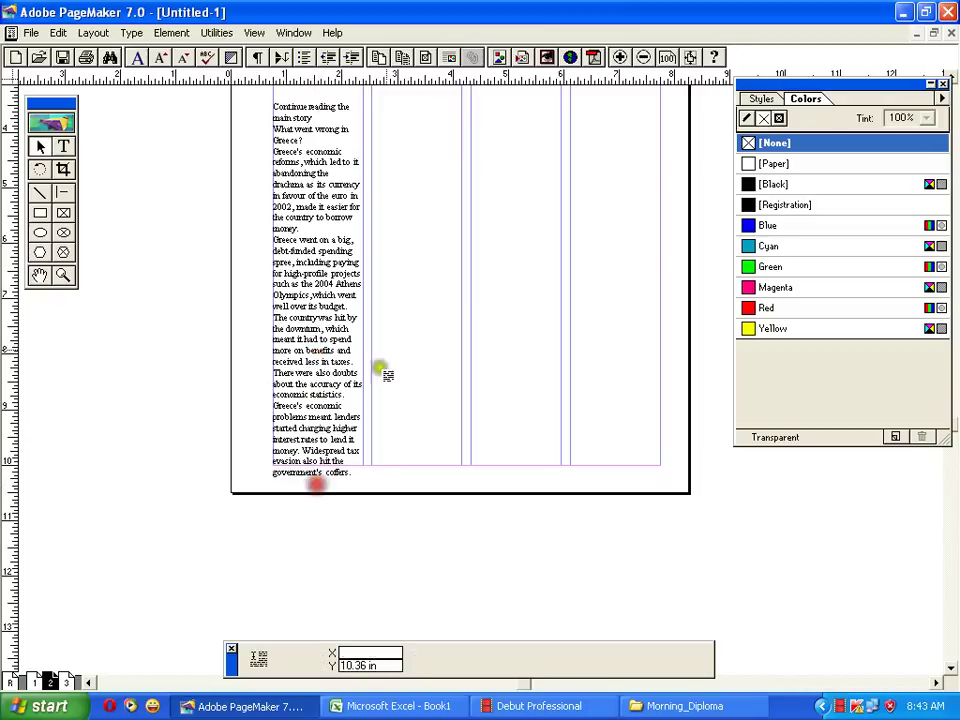
{"action": "left_click", "coordinate": [381, 104]}
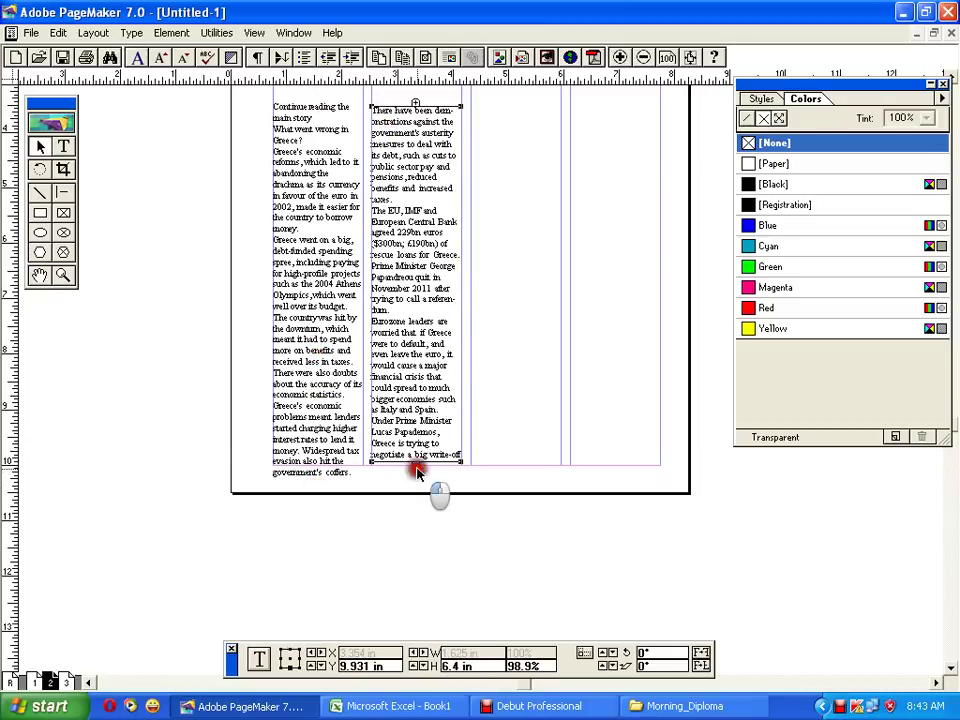
{"action": "left_click", "coordinate": [416, 463]}
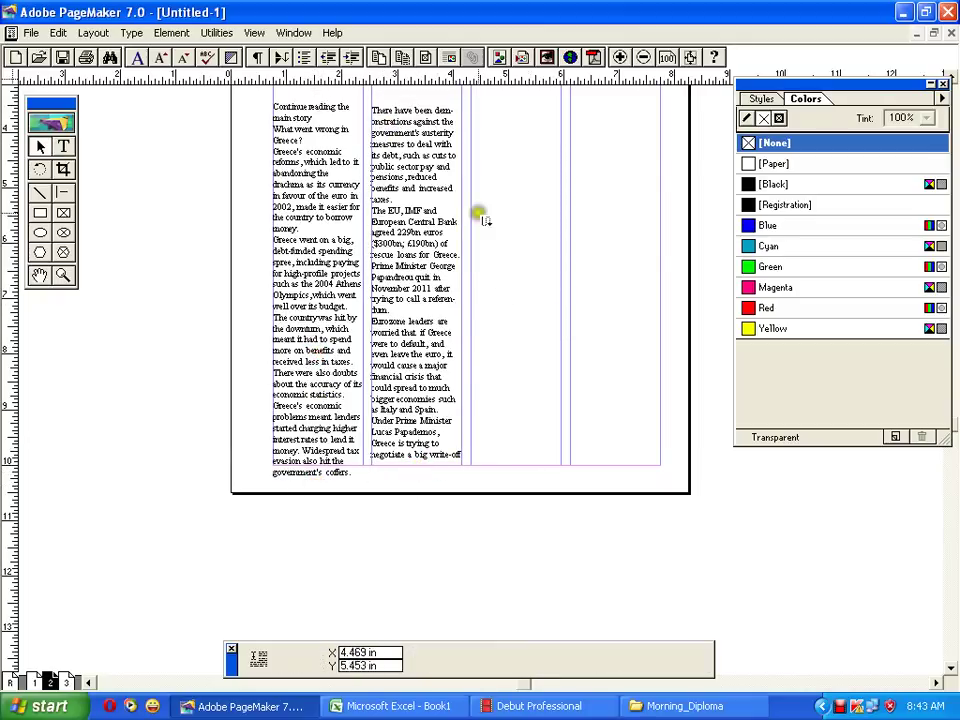
{"action": "left_click", "coordinate": [487, 112]}
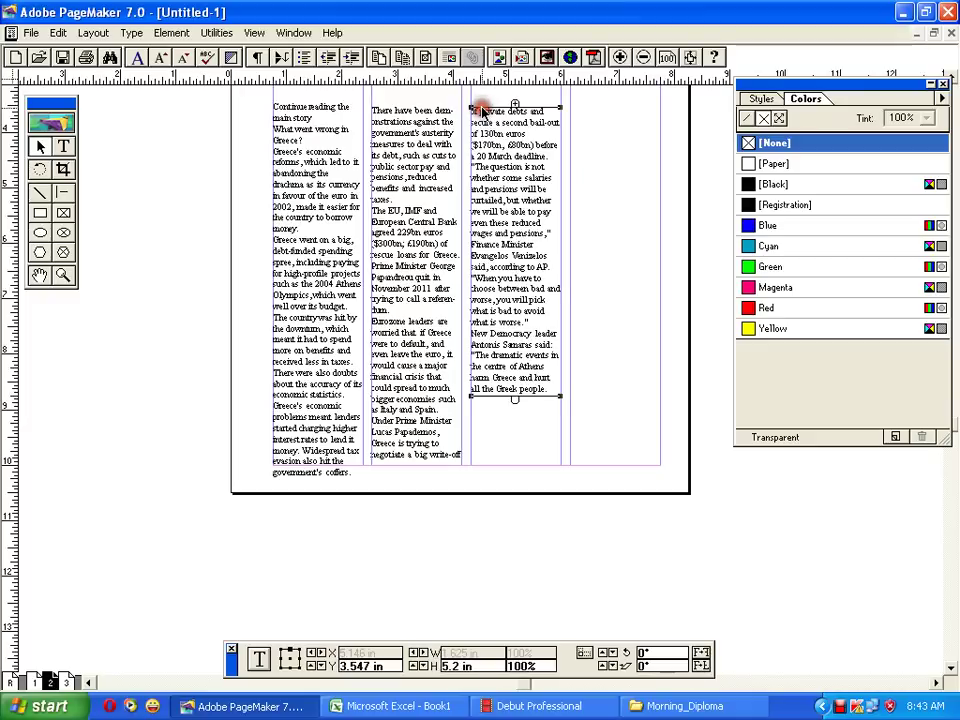
Roll up the third and second columns' text blocks so only the first column holds article text
{"action": "left_click_drag", "start_coordinate": [516, 395], "coordinate": [516, 331]}
{"action": "left_click", "coordinate": [429, 369]}
{"action": "left_click", "coordinate": [522, 279]}
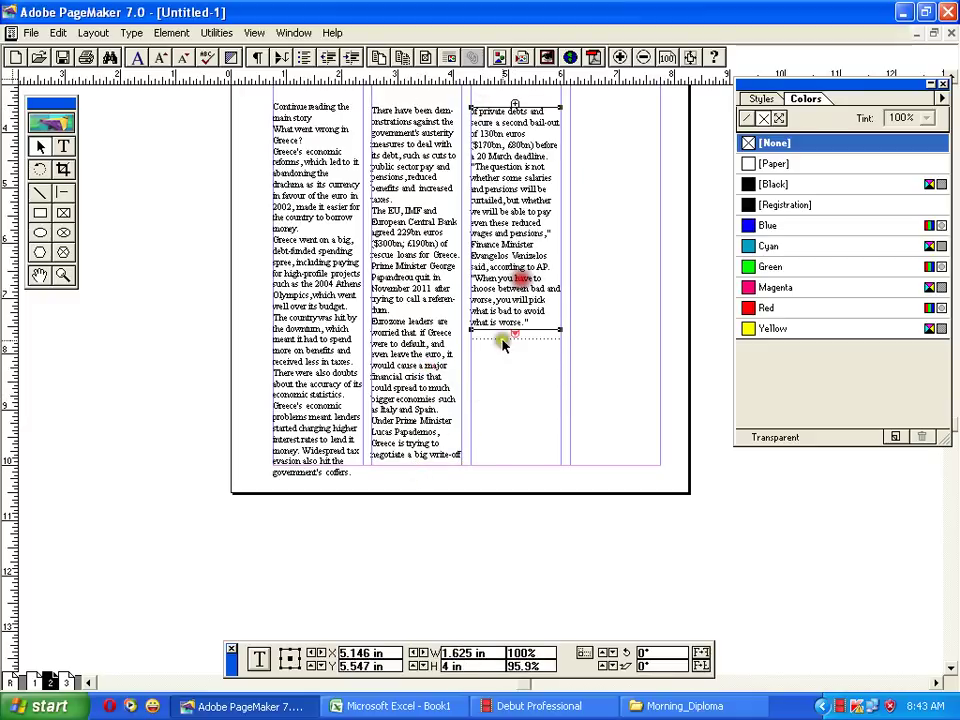
{"action": "left_click", "coordinate": [440, 411]}
{"action": "left_click", "coordinate": [531, 296]}
{"action": "left_click_drag", "start_coordinate": [516, 332], "coordinate": [522, 108]}
{"action": "left_click", "coordinate": [423, 397]}
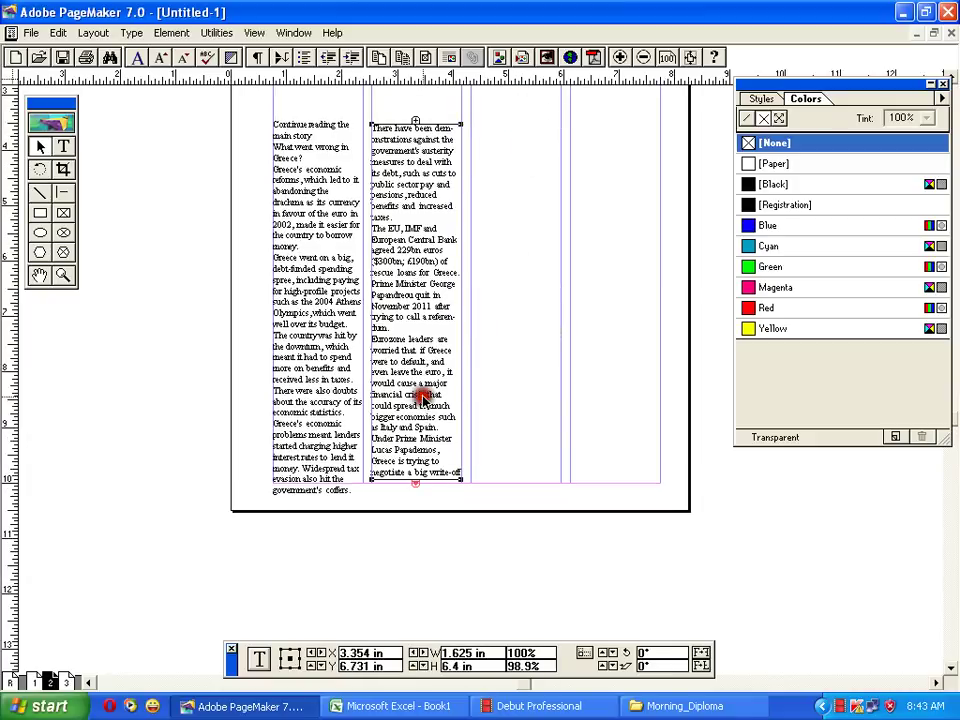
{"action": "left_click_drag", "start_coordinate": [415, 487], "coordinate": [394, 66]}
{"action": "left_click", "coordinate": [407, 439]}
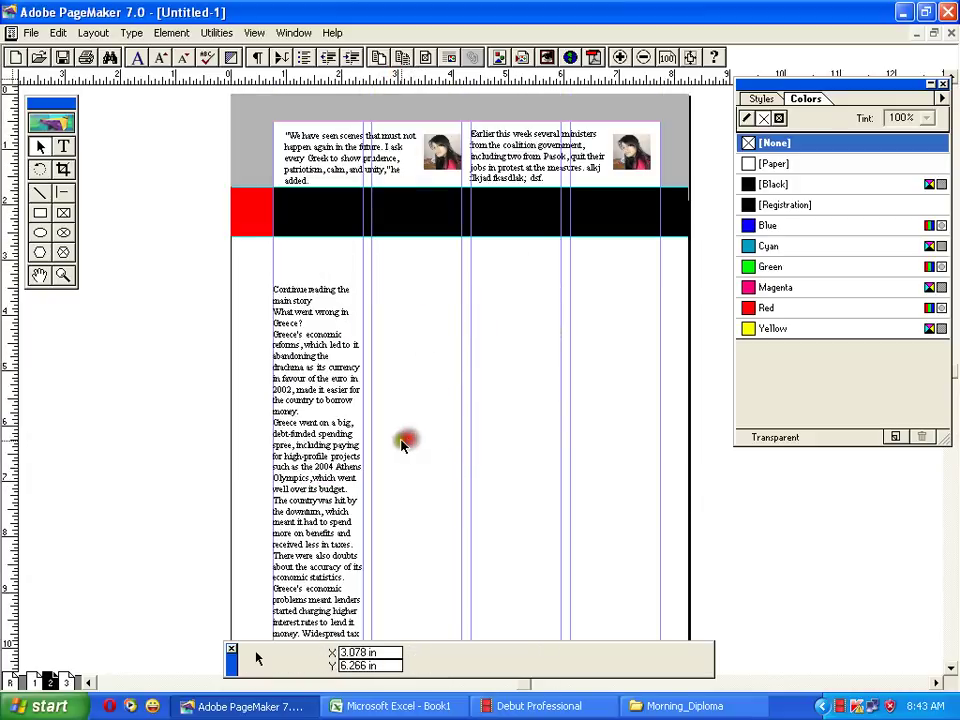
{"action": "left_click_drag", "start_coordinate": [377, 498], "coordinate": [418, 240]}
Flow the remaining article text into the second, third and fourth columns, starting about 5.5 in down the page
{"action": "left_click", "coordinate": [369, 329]}
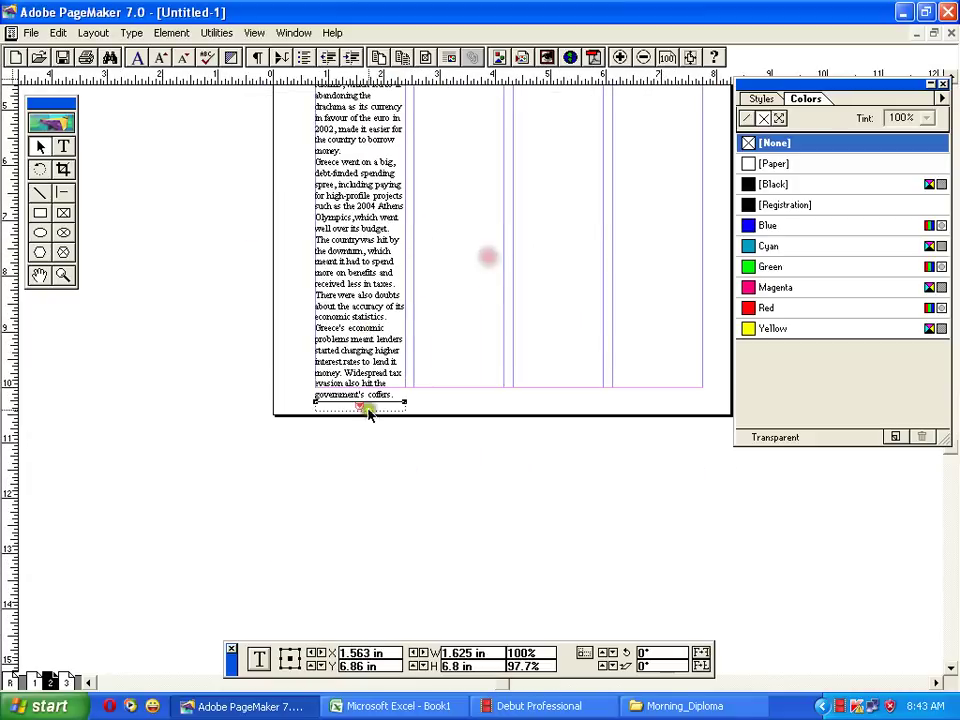
{"action": "left_click", "coordinate": [362, 404]}
{"action": "scroll", "coordinate": [418, 343], "scroll_direction": "up", "scroll_amount": 2}
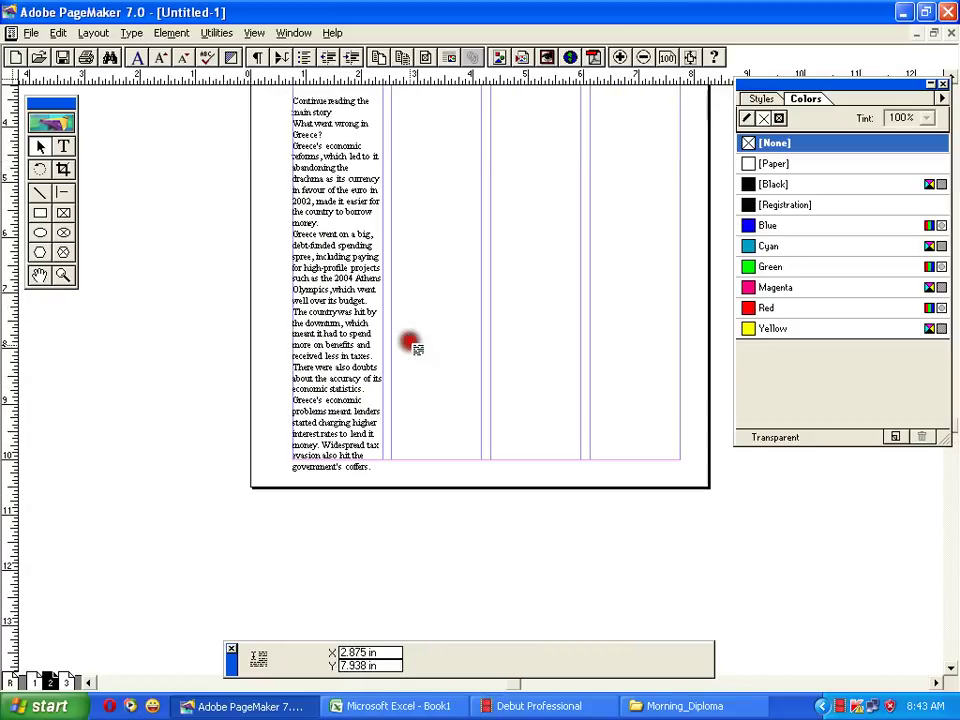
{"action": "left_click", "coordinate": [400, 210]}
{"action": "left_click", "coordinate": [505, 209]}
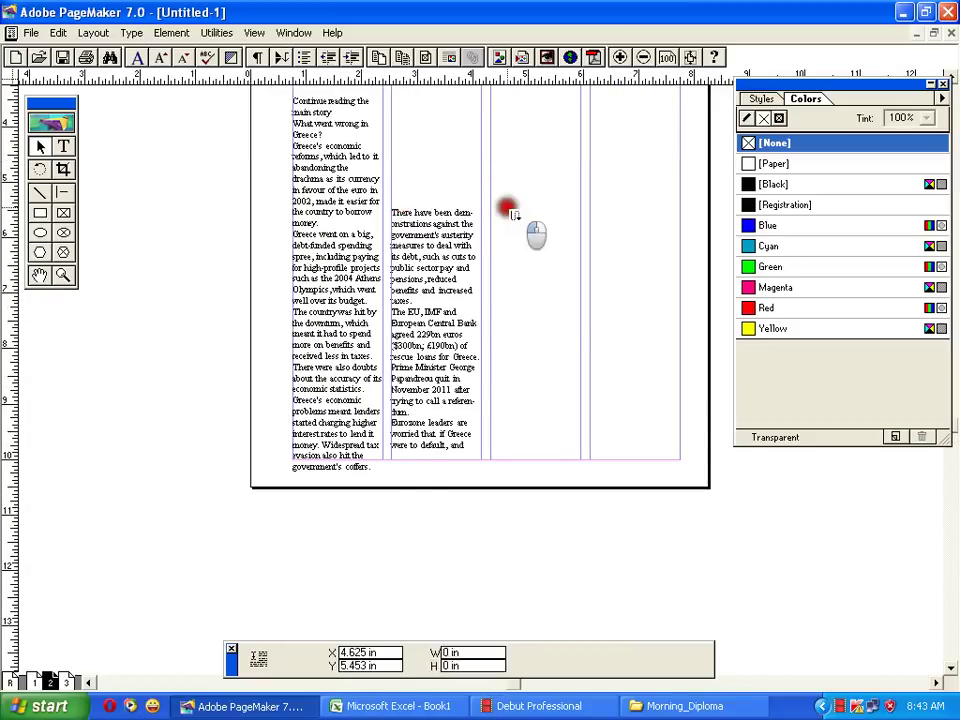
{"action": "left_click", "coordinate": [605, 213]}
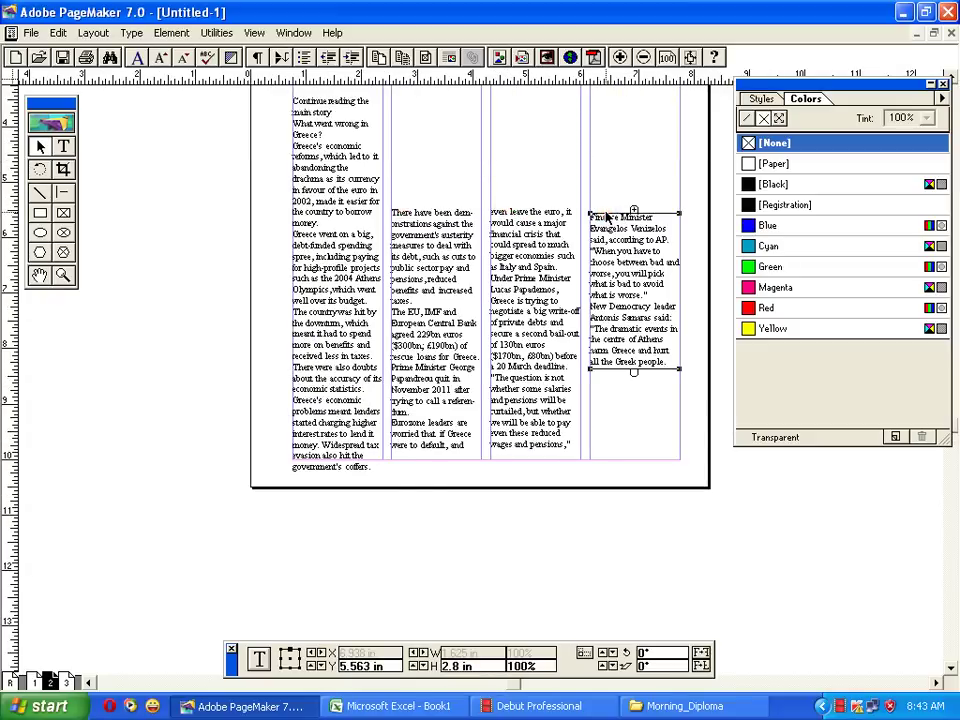
Extend the tops of the first, second and third columns' text blocks upward toward the black bar
{"action": "scroll", "coordinate": [565, 510], "scroll_direction": "up", "scroll_amount": 3}
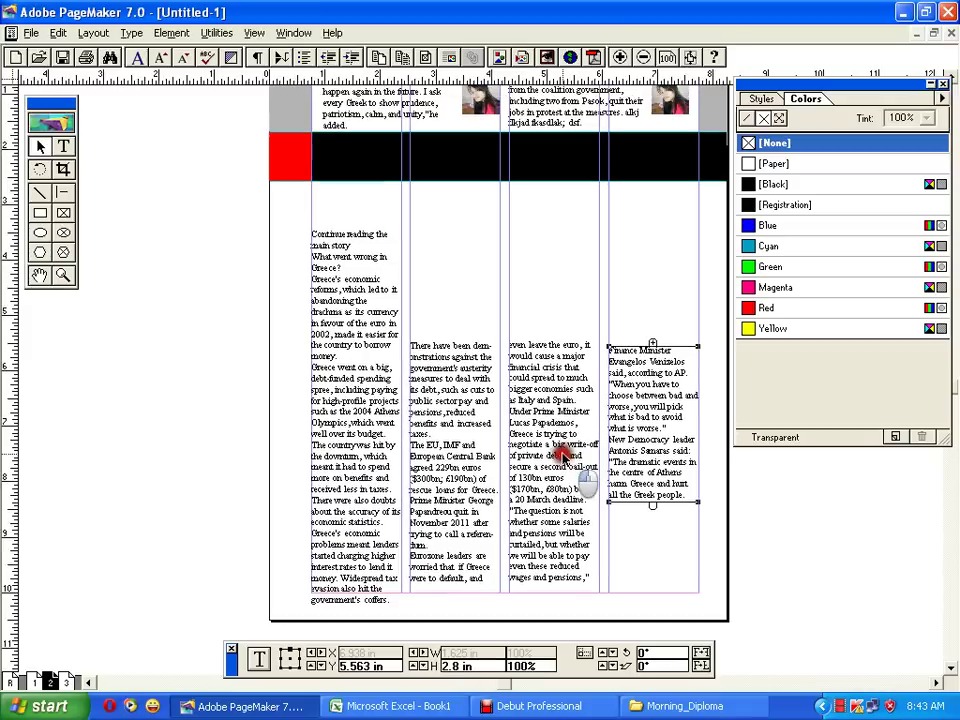
{"action": "left_click", "coordinate": [360, 372]}
{"action": "left_click_drag", "start_coordinate": [356, 228], "coordinate": [356, 200]}
{"action": "left_click", "coordinate": [455, 350]}
{"action": "left_click_drag", "start_coordinate": [455, 346], "coordinate": [451, 260]}
{"action": "left_click", "coordinate": [538, 350]}
{"action": "left_click_drag", "start_coordinate": [553, 340], "coordinate": [553, 280]}
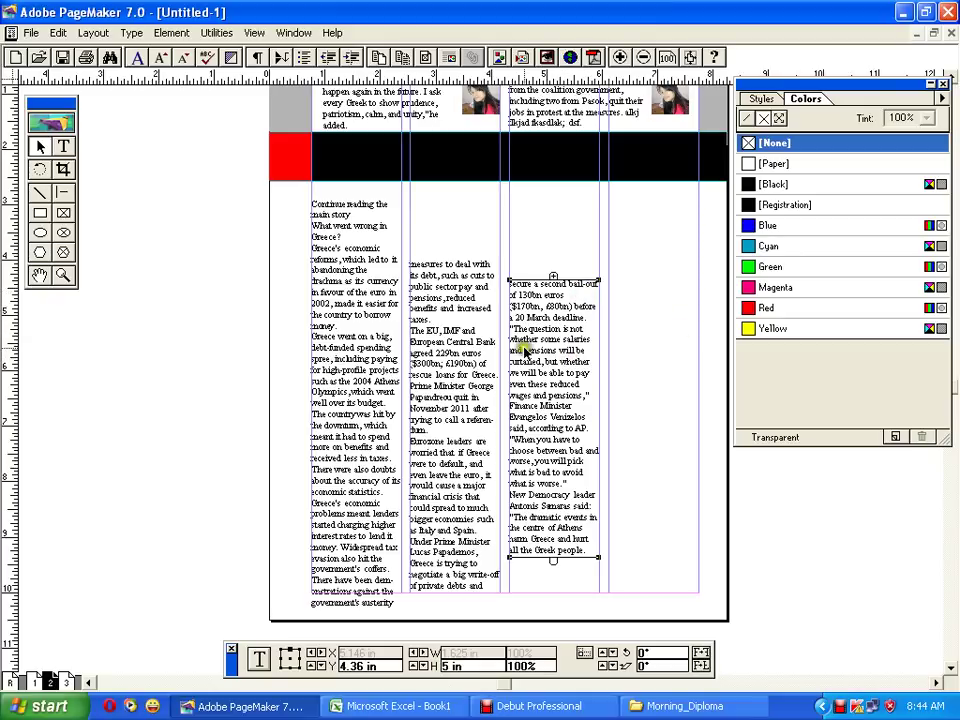
Shorten the first column's text block so that it ends above the bottom margin
{"action": "left_click", "coordinate": [373, 260]}
{"action": "left_click_drag", "start_coordinate": [420, 383], "coordinate": [408, 335]}
{"action": "left_click_drag", "start_coordinate": [345, 558], "coordinate": [346, 536]}
{"action": "left_click", "coordinate": [483, 453]}
{"action": "left_click", "coordinate": [539, 430]}
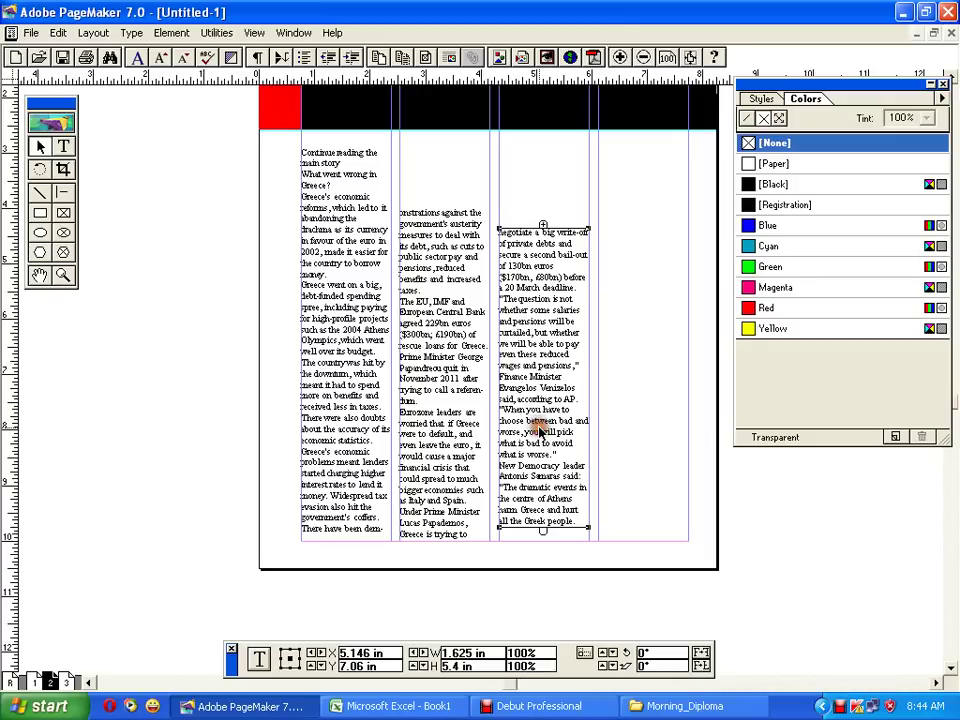
Lower the top of the first column's text block and align it to a new horizontal guide at about 3.8 in
{"action": "scroll", "coordinate": [539, 430], "scroll_direction": "up", "scroll_amount": 3}
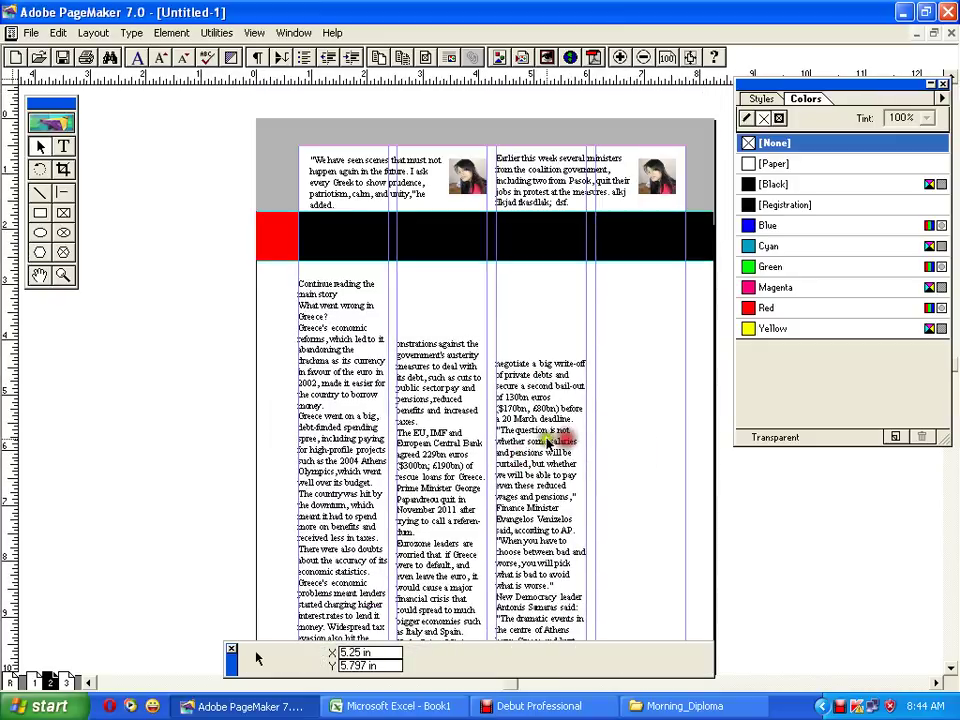
{"action": "left_click_drag", "start_coordinate": [527, 468], "coordinate": [489, 371]}
{"action": "left_click", "coordinate": [342, 323]}
{"action": "left_click_drag", "start_coordinate": [323, 263], "coordinate": [325, 320]}
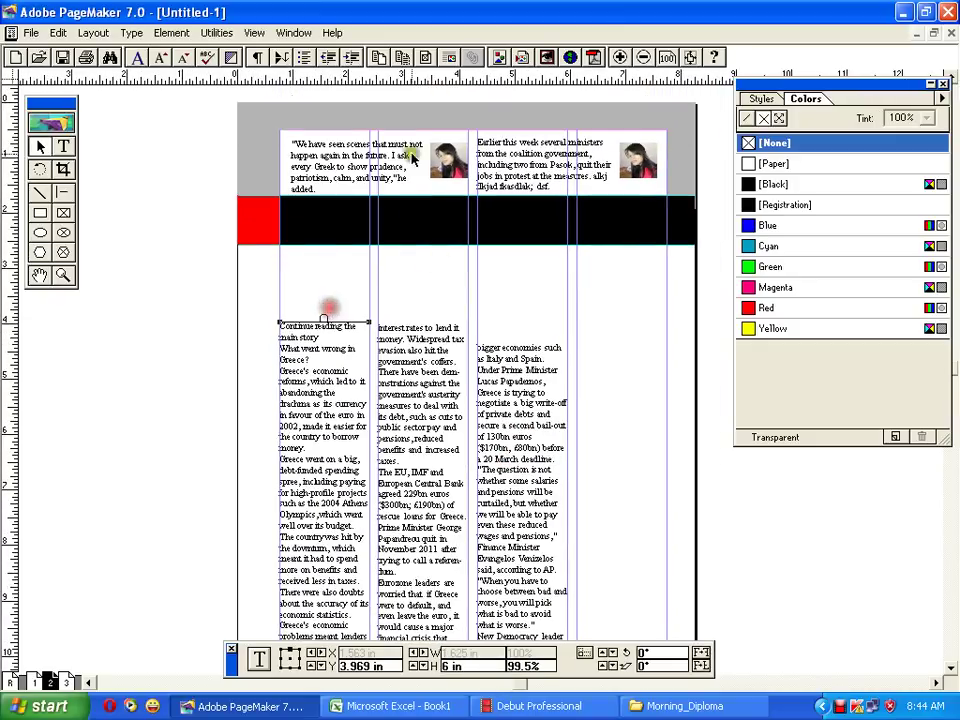
{"action": "left_click_drag", "start_coordinate": [416, 80], "coordinate": [411, 311]}
{"action": "left_click_drag", "start_coordinate": [353, 386], "coordinate": [353, 376]}
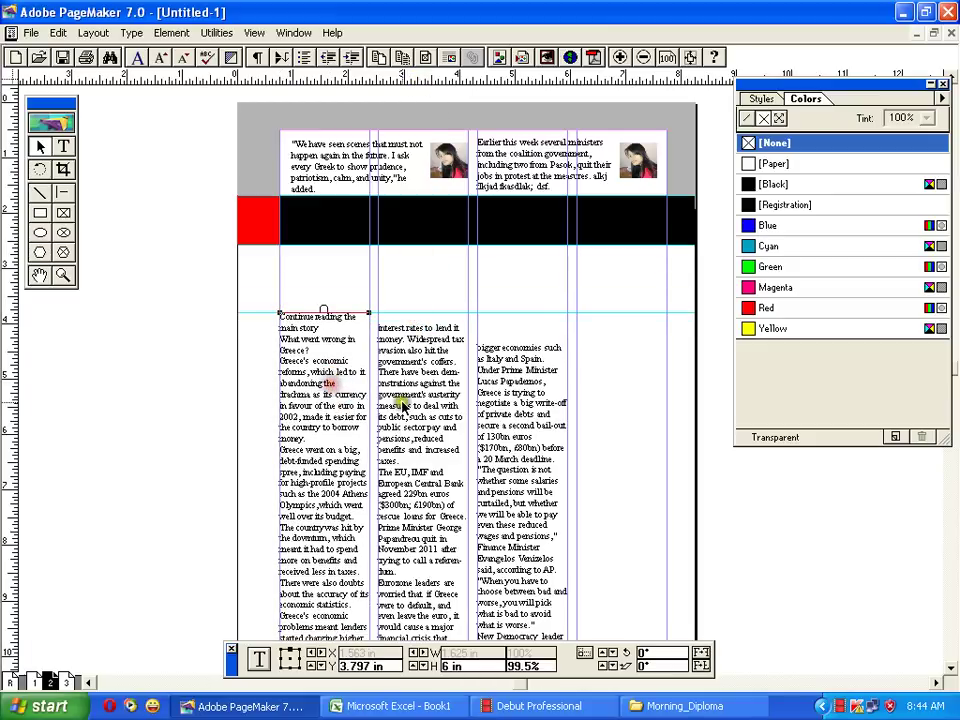
Move the second and third columns' text blocks up so their tops align with the horizontal guide at about 3.8 in
{"action": "left_click", "coordinate": [410, 392]}
{"action": "left_click_drag", "start_coordinate": [410, 392], "coordinate": [410, 381]}
{"action": "left_click", "coordinate": [502, 434]}
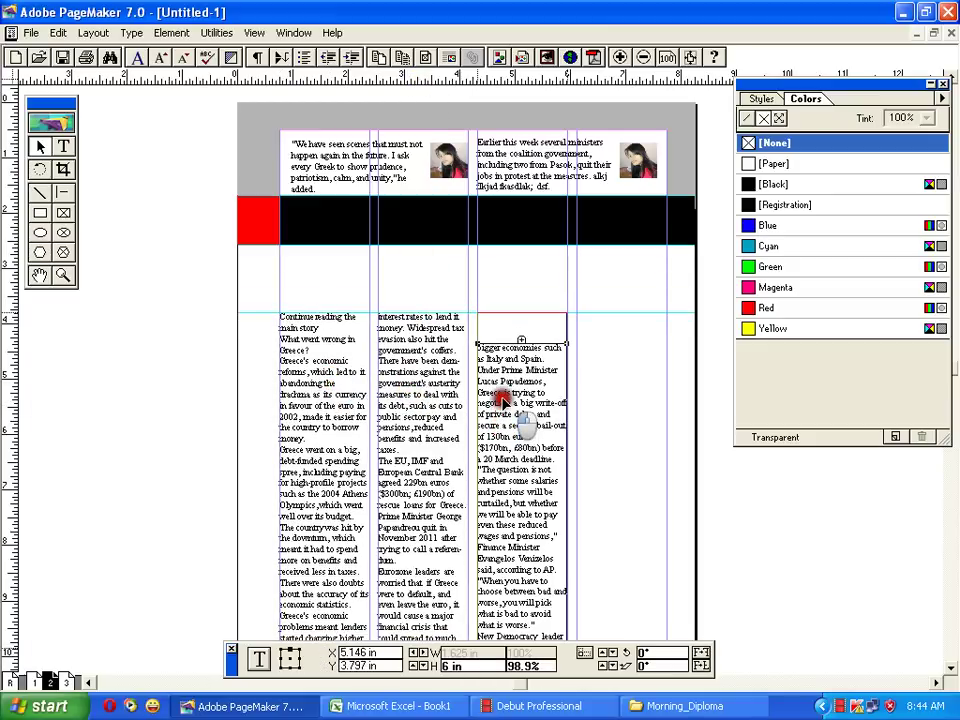
{"action": "left_click_drag", "start_coordinate": [502, 434], "coordinate": [500, 403]}
Extend the bottoms of the first, second and third columns' text blocks down to the bottom margin
{"action": "scroll", "coordinate": [481, 415], "scroll_direction": "down", "scroll_amount": 4}
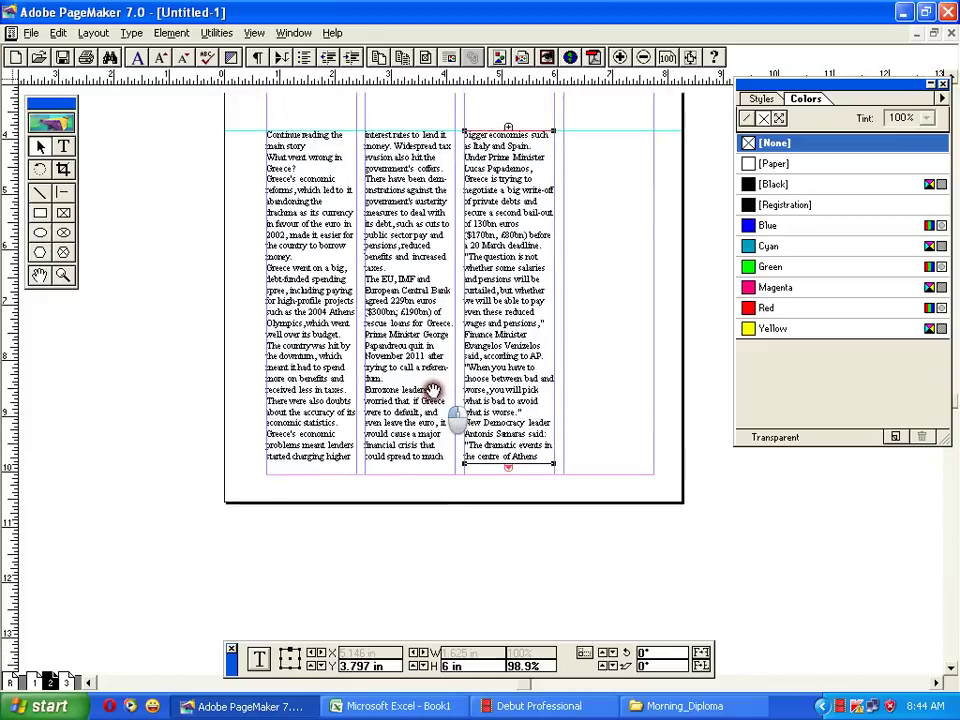
{"action": "left_click", "coordinate": [298, 457]}
{"action": "mouse_move", "coordinate": [310, 464]}
{"action": "left_mouse_down"}
{"action": "mouse_move", "coordinate": [304, 480]}
{"action": "mouse_move", "coordinate": [312, 476]}
{"action": "left_mouse_up"}
{"action": "left_click", "coordinate": [408, 466]}
{"action": "left_click_drag", "start_coordinate": [408, 470], "coordinate": [408, 480]}
{"action": "left_click", "coordinate": [513, 465]}
{"action": "left_click", "coordinate": [611, 388]}
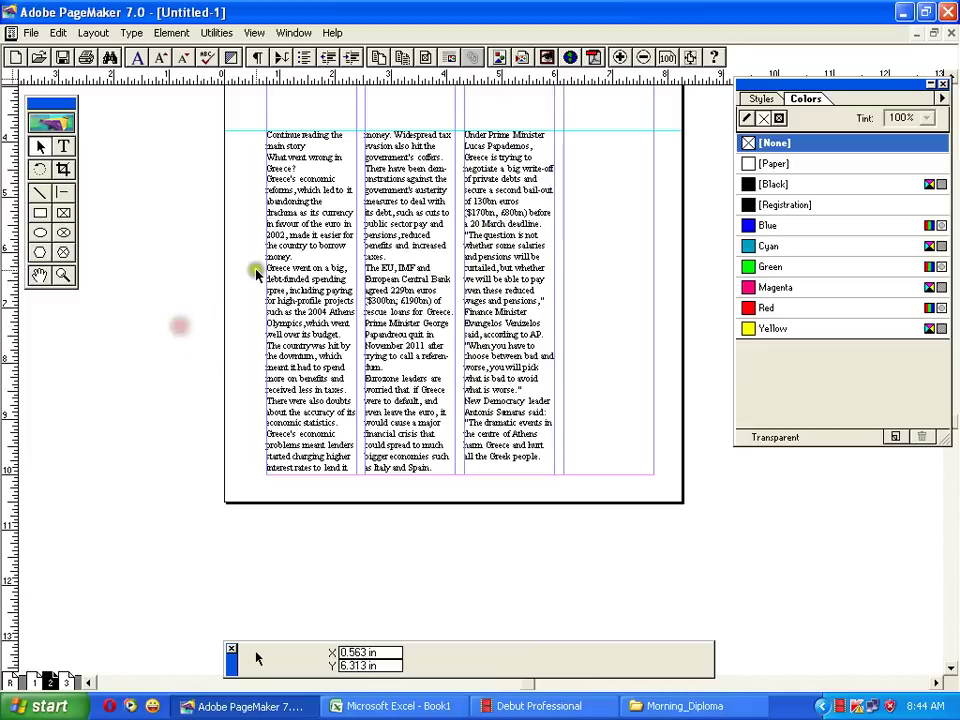
Copy the photo from page 1 onto page 2, place it over the columns and enlarge it to about 3.45 by 3.37 in
{"action": "left_click", "coordinate": [34, 682]}
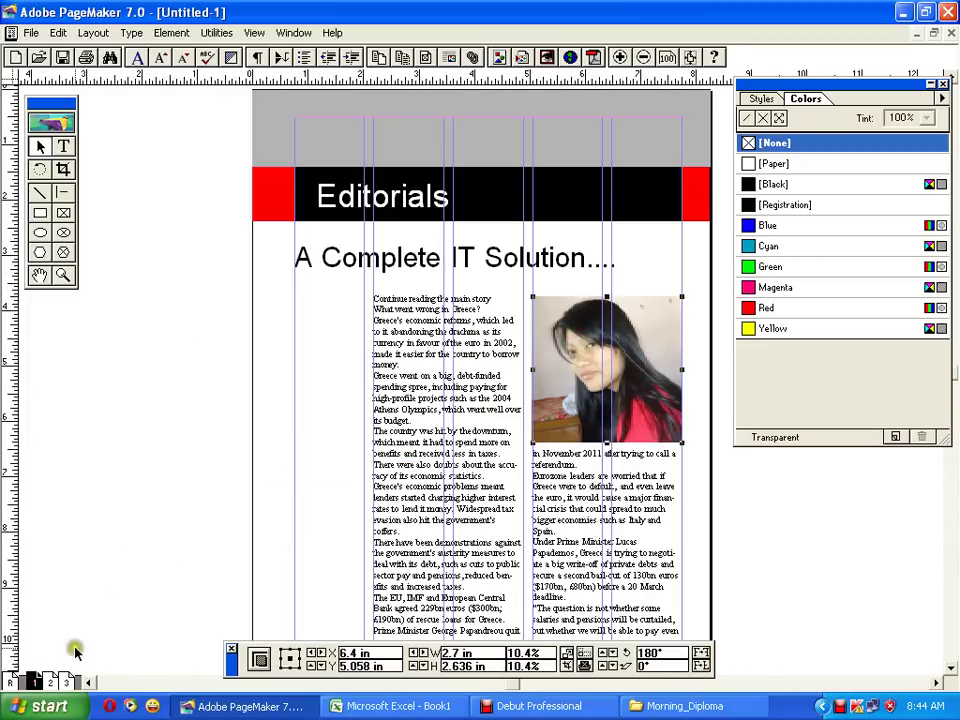
{"action": "left_click", "coordinate": [50, 682]}
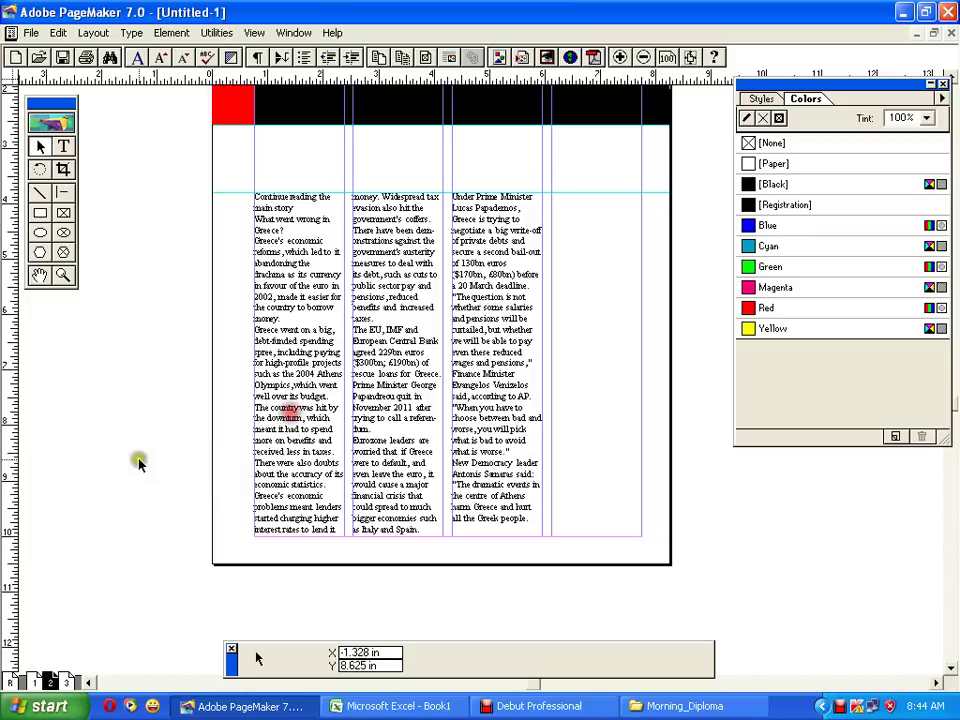
{"action": "key", "text": "ctrl+v"}
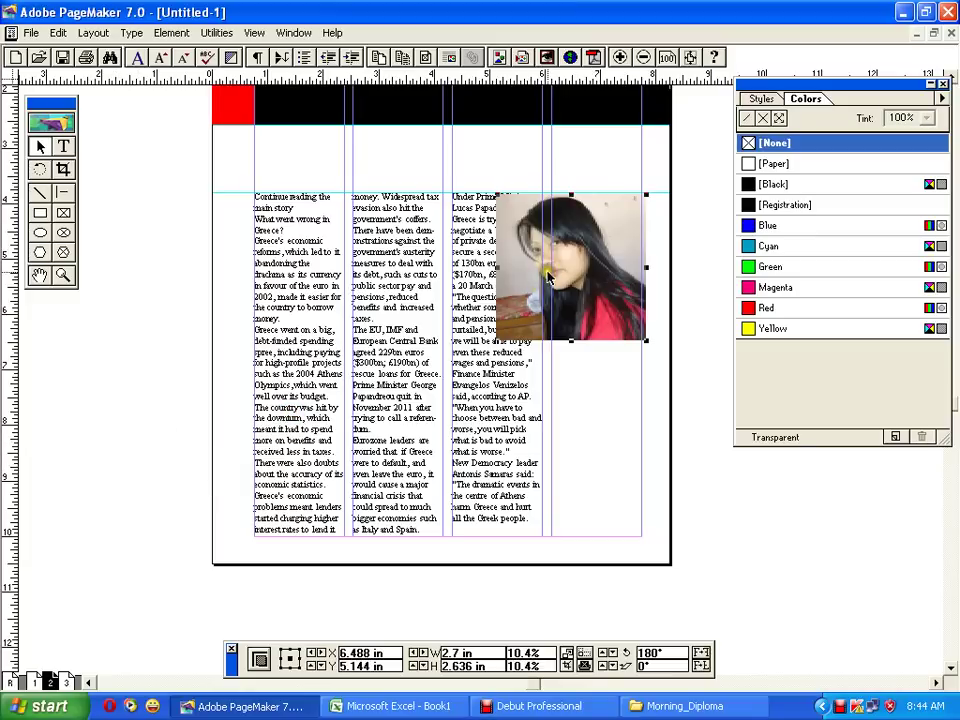
{"action": "left_click_drag", "start_coordinate": [548, 277], "coordinate": [430, 355]}
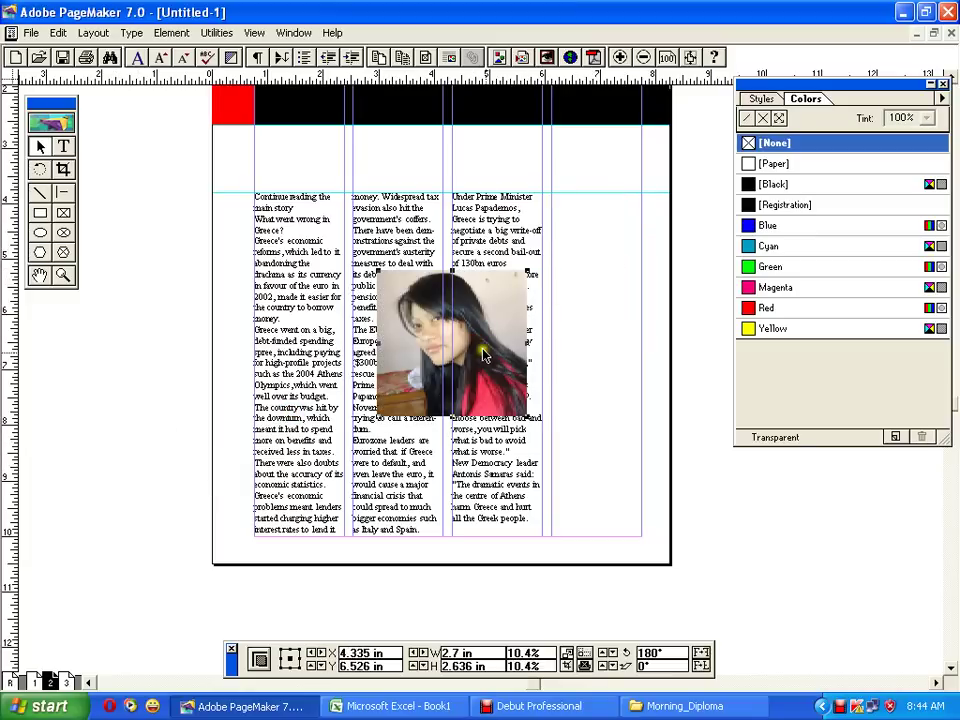
{"action": "left_click_drag", "start_coordinate": [527, 424], "coordinate": [569, 458]}
{"action": "left_click_drag", "start_coordinate": [503, 352], "coordinate": [452, 302]}
{"action": "left_click", "coordinate": [40, 169]}
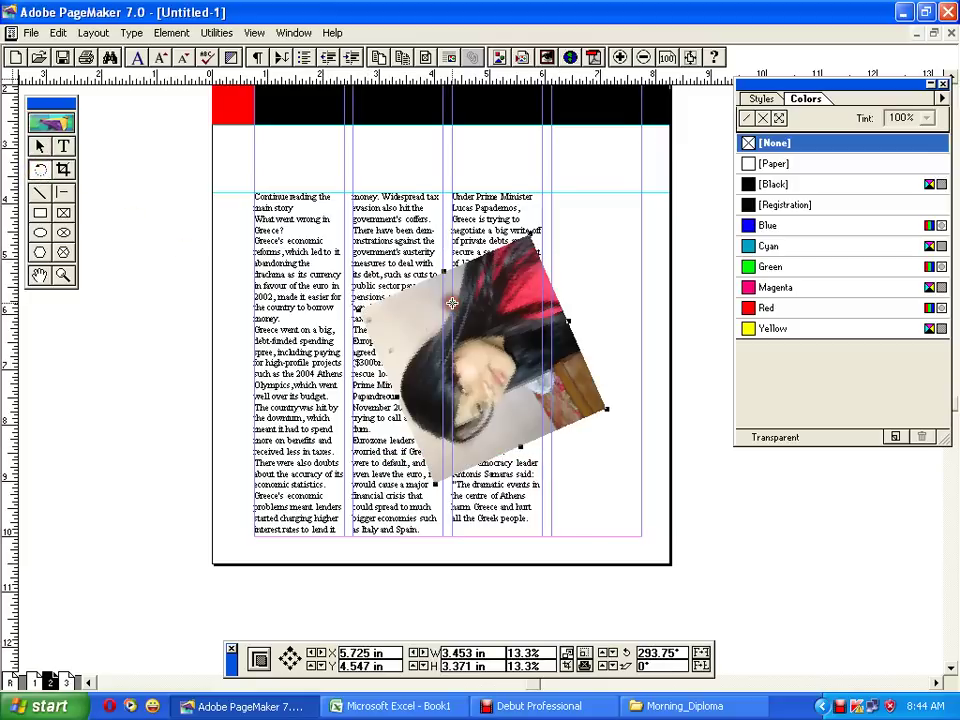
{"action": "key", "text": "ctrl+z"}
{"action": "left_click_drag", "start_coordinate": [438, 360], "coordinate": [470, 302]}
{"action": "key", "text": "ctrl+z"}
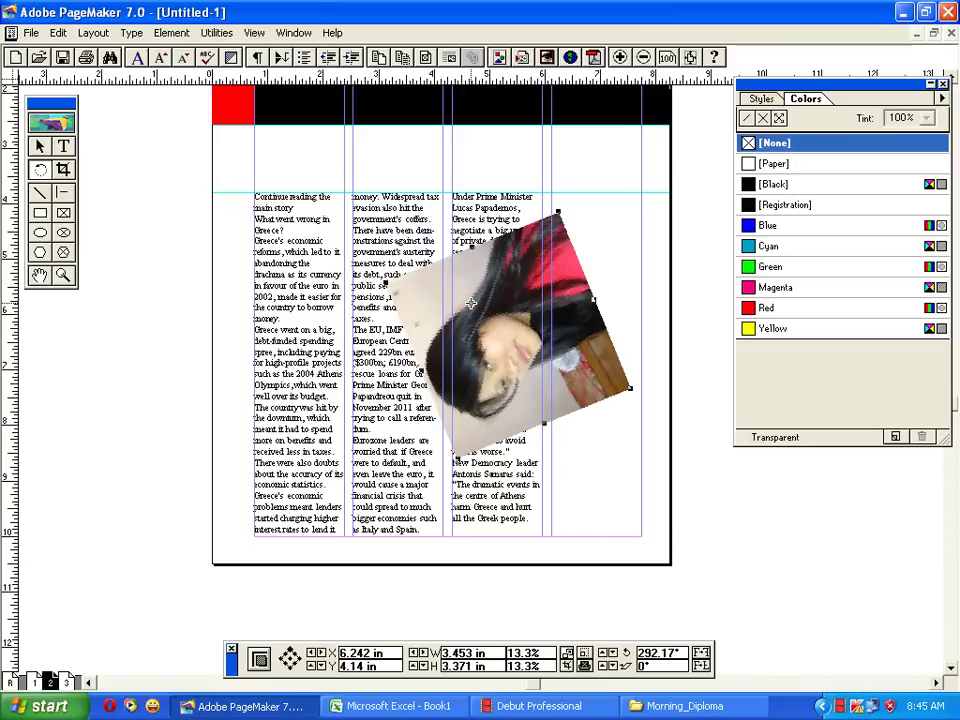
{"action": "key", "text": "ctrl+z"}
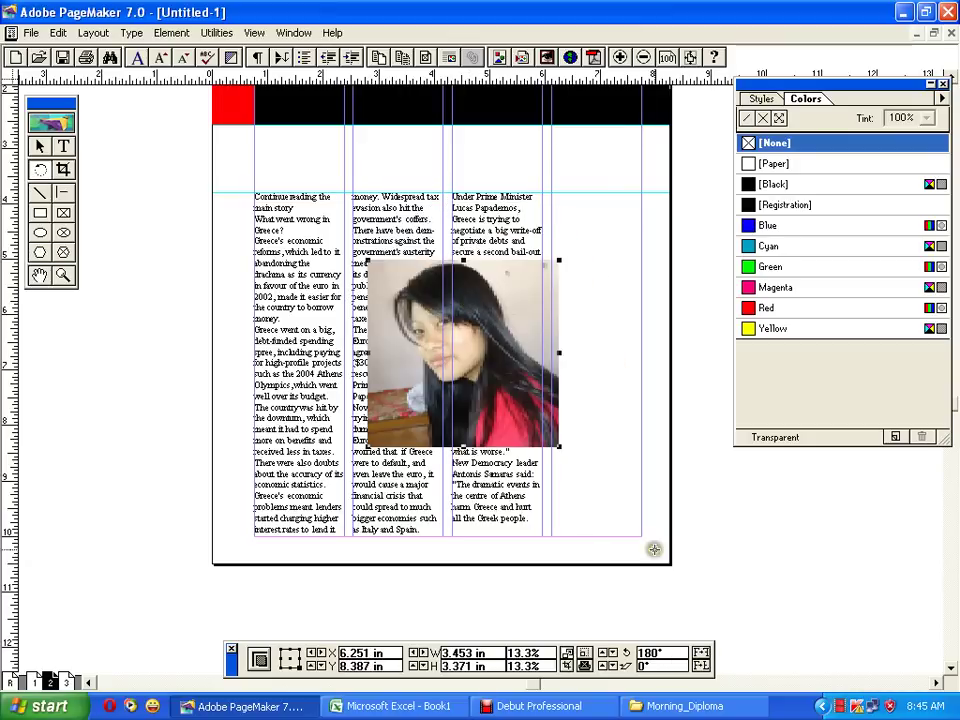
Rotate the photo in small increments to 183.2°
{"action": "left_click", "coordinate": [608, 662]}
{"action": "left_click", "coordinate": [608, 662]}
{"action": "left_click", "coordinate": [608, 662]}
{"action": "left_click", "coordinate": [608, 662]}
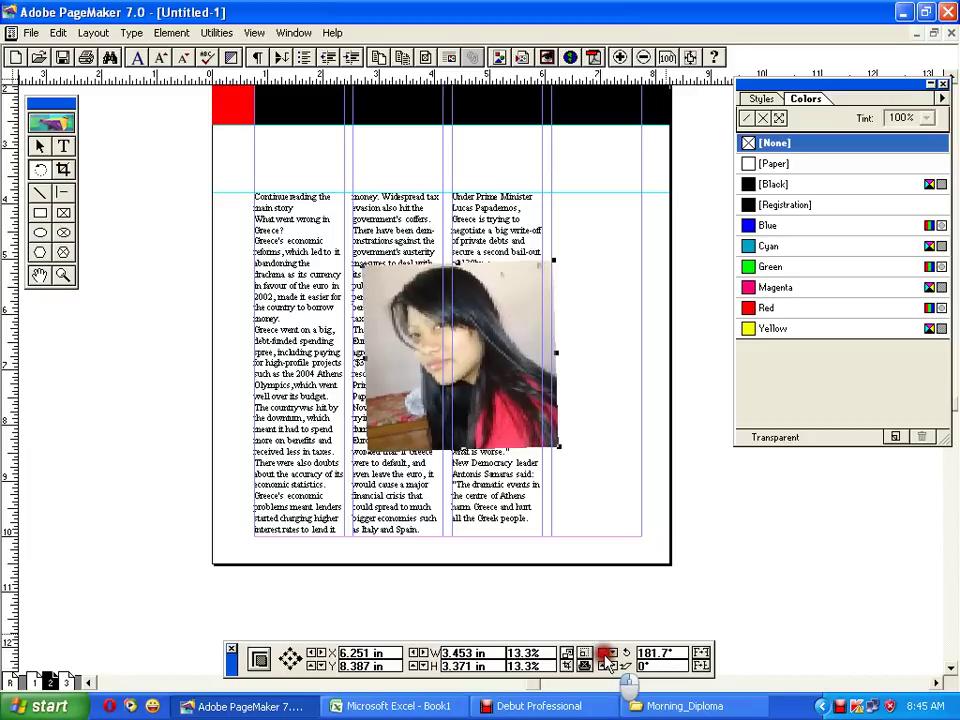
{"action": "left_click", "coordinate": [608, 662]}
{"action": "left_click", "coordinate": [608, 662]}
{"action": "left_click", "coordinate": [608, 662]}
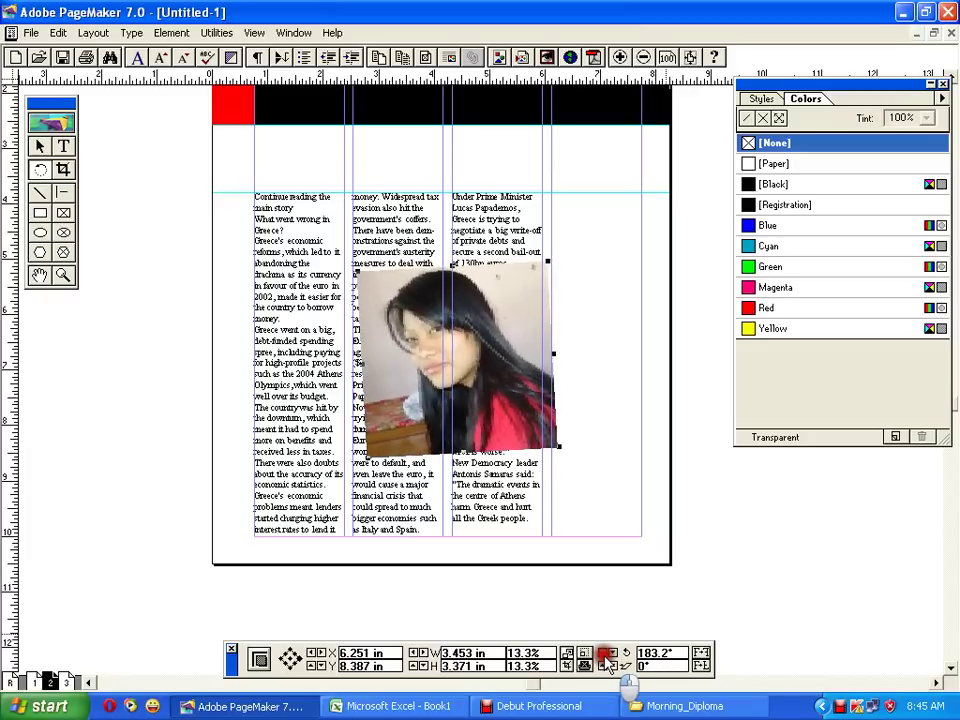
Try rotation angles of 190°, 200° and 220° for the photo
{"action": "left_click_drag", "start_coordinate": [687, 654], "coordinate": [609, 651]}
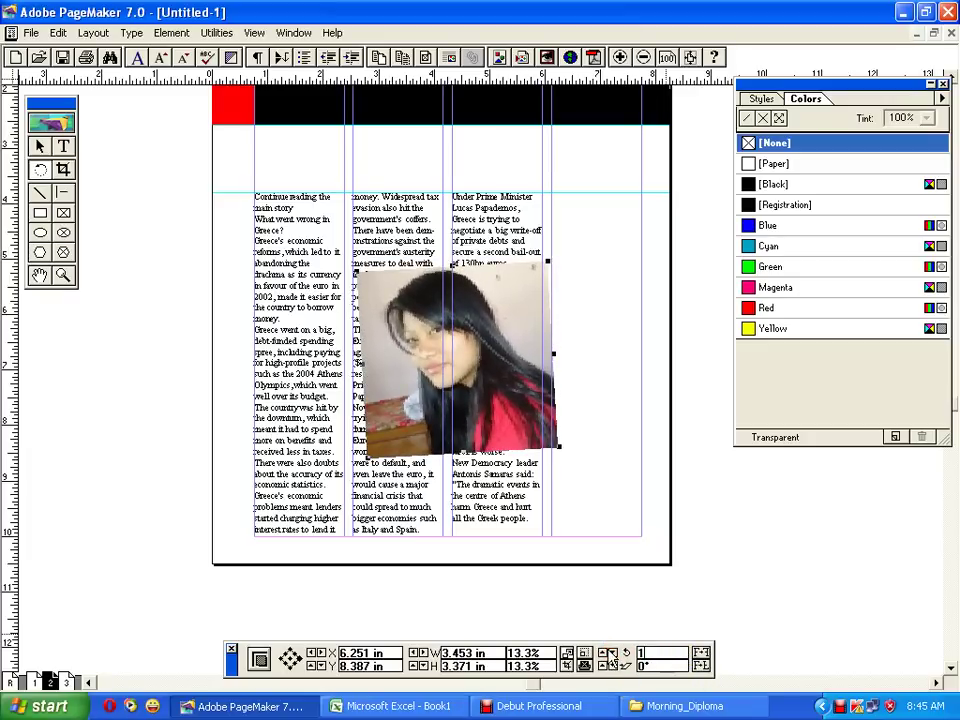
{"action": "key", "text": "Return"}
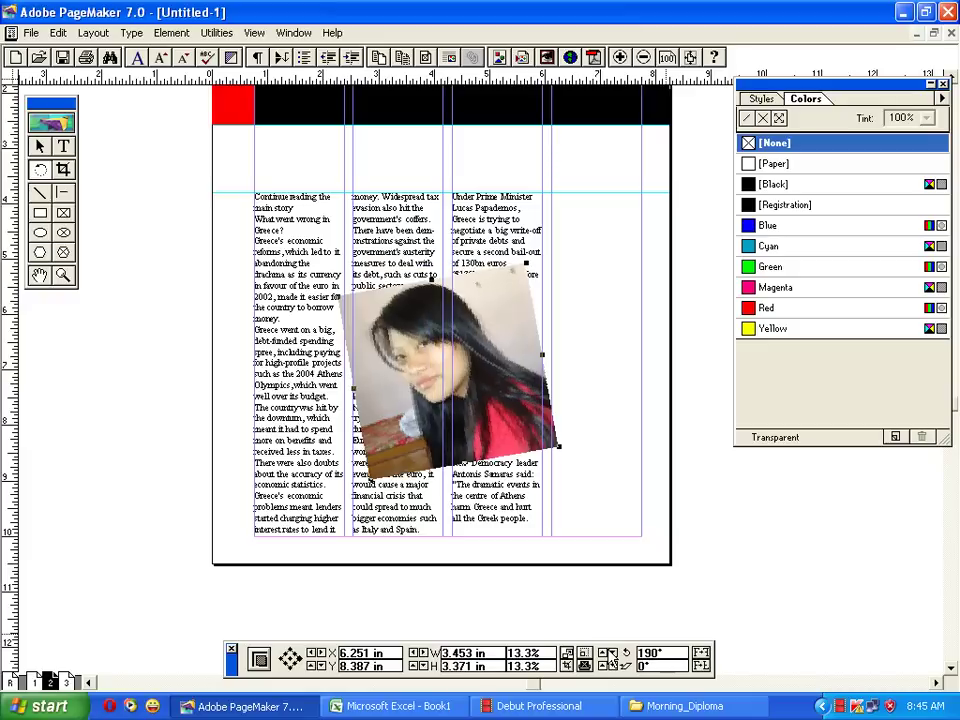
{"action": "double_click", "coordinate": [668, 652]}
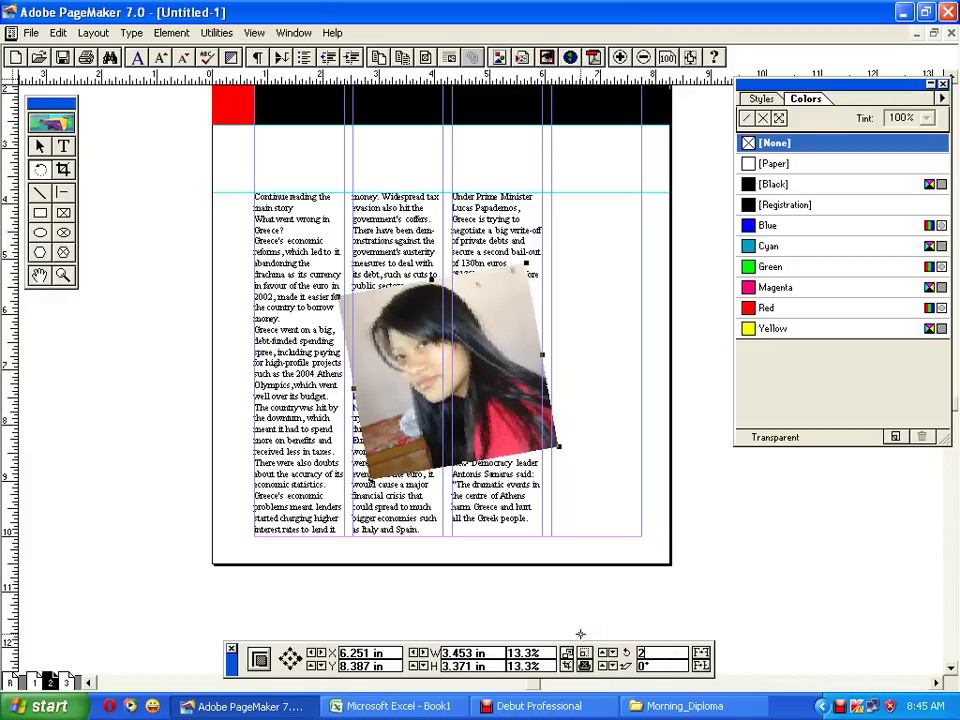
{"action": "key", "text": "Return"}
{"action": "double_click", "coordinate": [668, 655]}
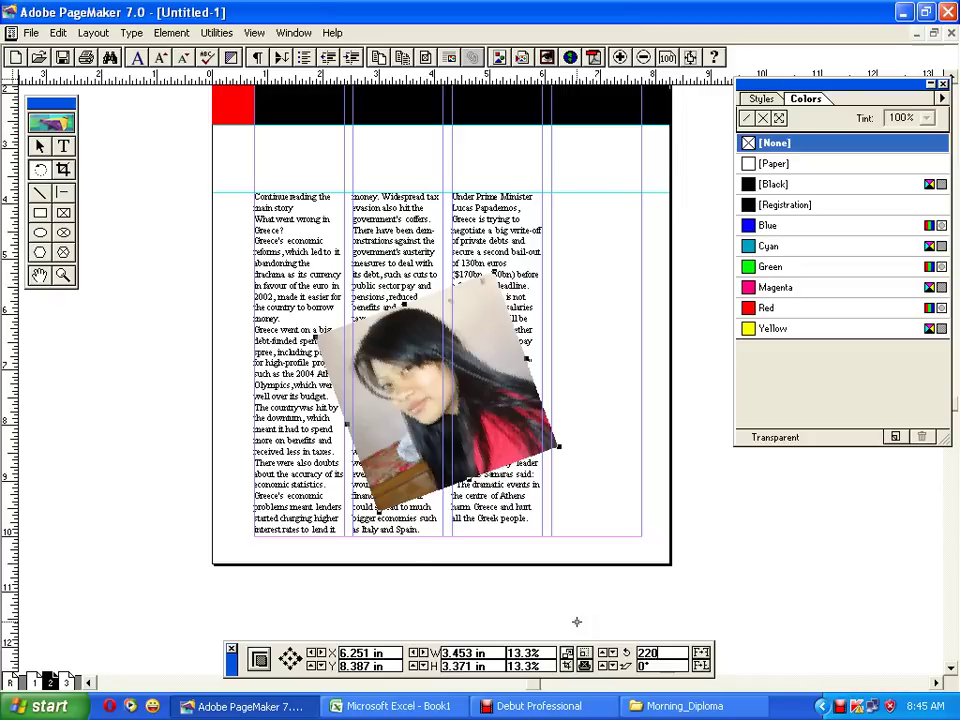
{"action": "key", "text": "Return"}
Set the photo's rotation to 200° and move it up so that it sits across the middle of the text columns
{"action": "double_click", "coordinate": [665, 653]}
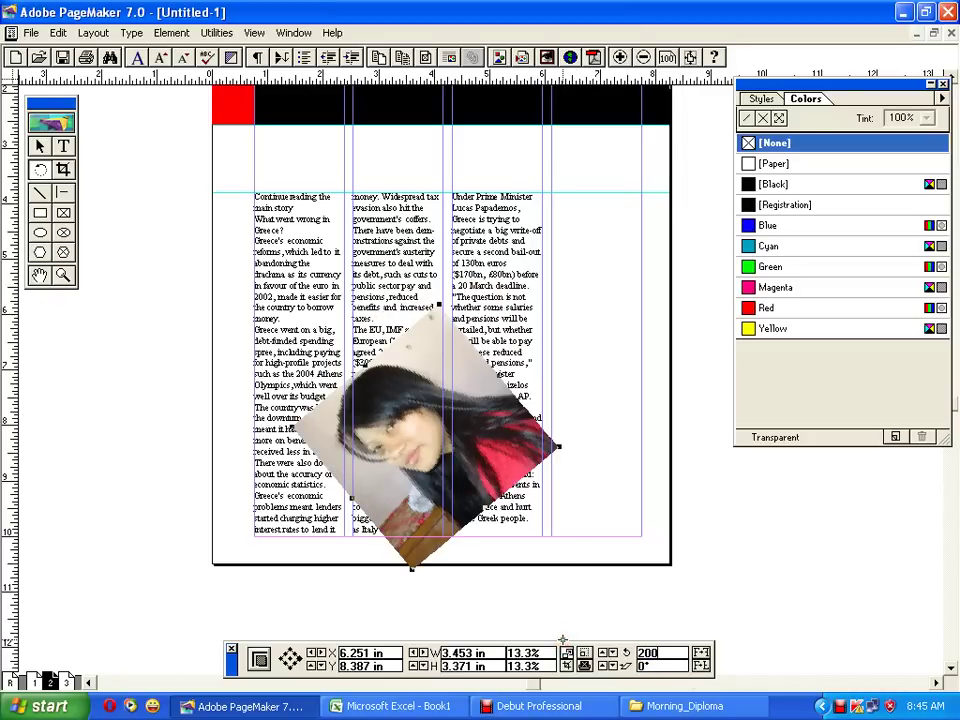
{"action": "key", "text": "Return"}
{"action": "left_click", "coordinate": [42, 147]}
{"action": "left_click_drag", "start_coordinate": [425, 400], "coordinate": [410, 347]}
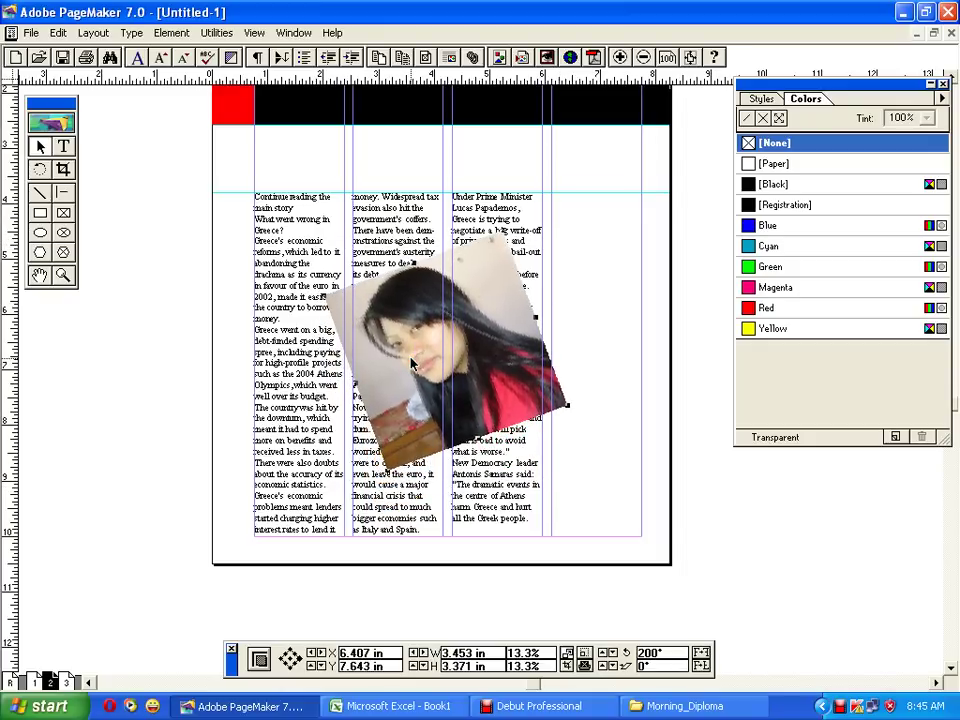
Apply rectangular text wrap to the rotated photo so the column text flows around it
{"action": "left_click", "coordinate": [170, 32]}
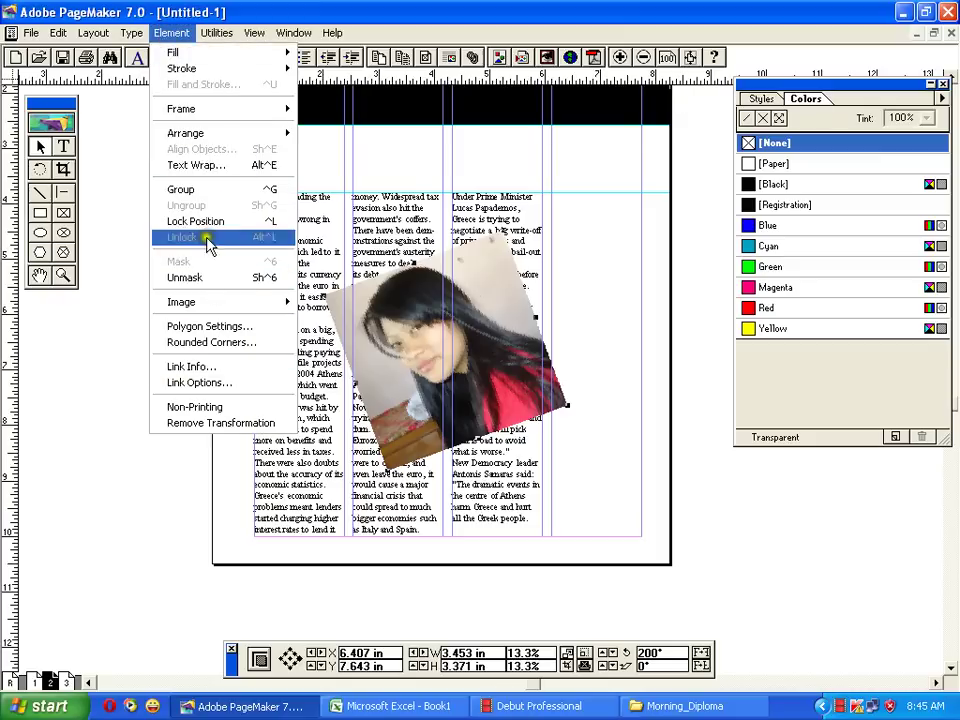
{"action": "left_click", "coordinate": [205, 166]}
{"action": "left_click", "coordinate": [442, 261]}
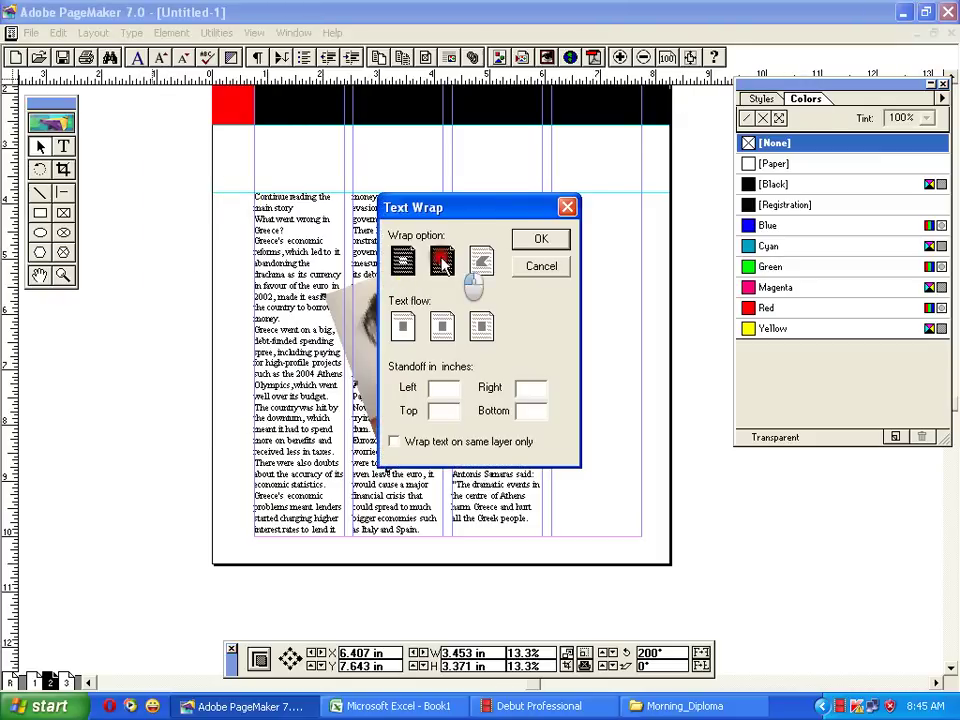
{"action": "left_click", "coordinate": [538, 240]}
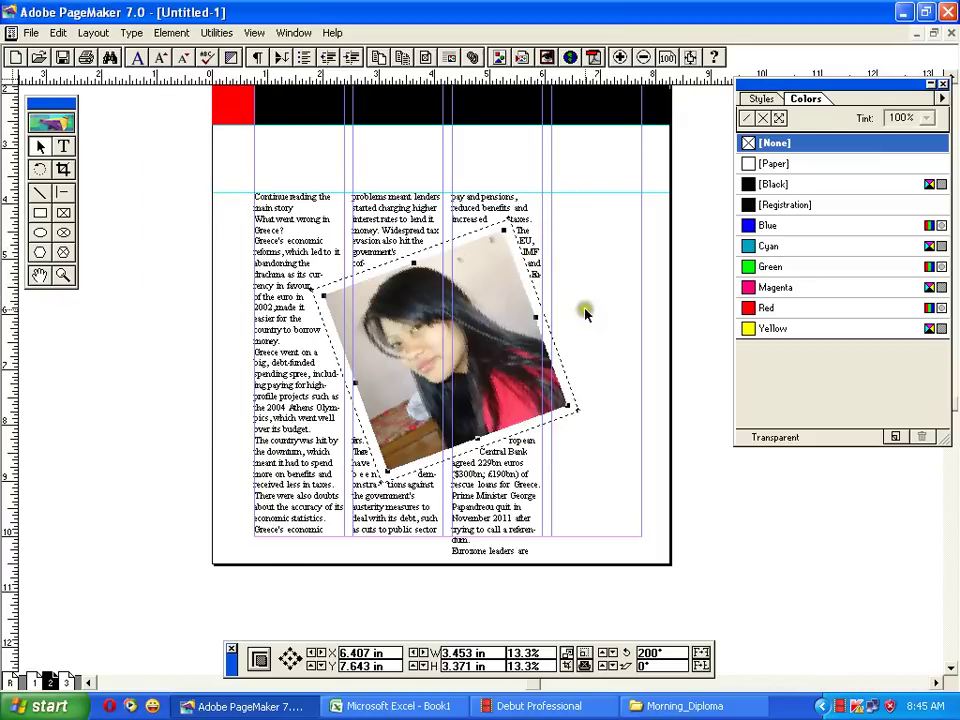
Shorten the third column's text block to the bottom margin and flow the remaining text into the fourth column from the 3.8 in guide
{"action": "left_click", "coordinate": [490, 497]}
{"action": "left_click_drag", "start_coordinate": [497, 558], "coordinate": [498, 540]}
{"action": "left_click", "coordinate": [498, 540]}
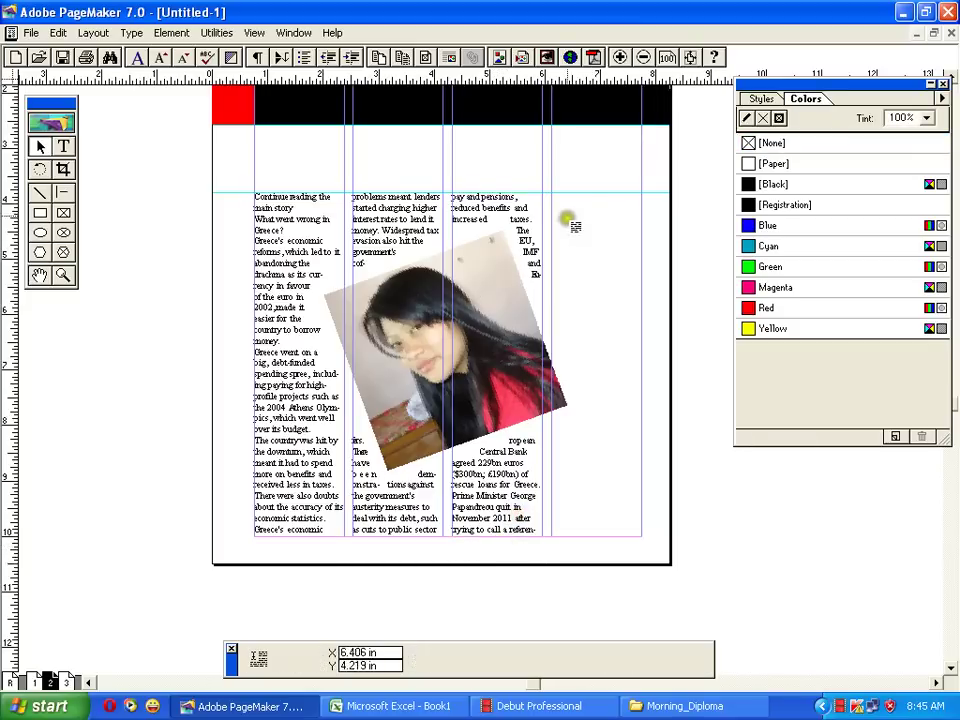
{"action": "left_click", "coordinate": [552, 193]}
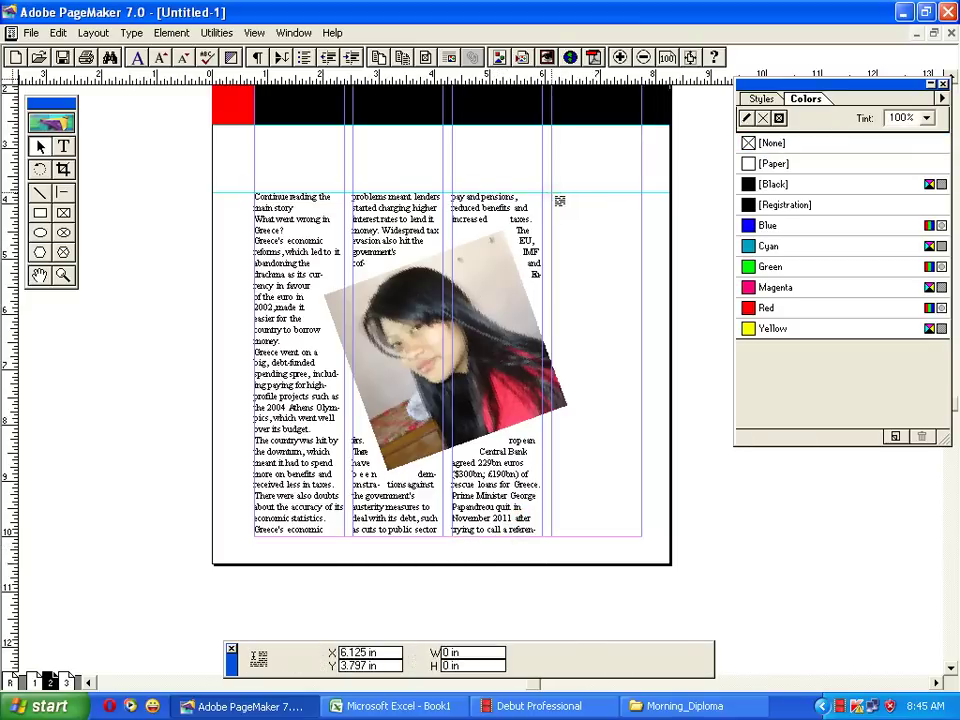
{"action": "left_click", "coordinate": [663, 600]}
Add the headline "This is the Text wrapping" across all four columns, between the black bar and the article
{"action": "left_click_drag", "start_coordinate": [421, 300], "coordinate": [461, 380]}
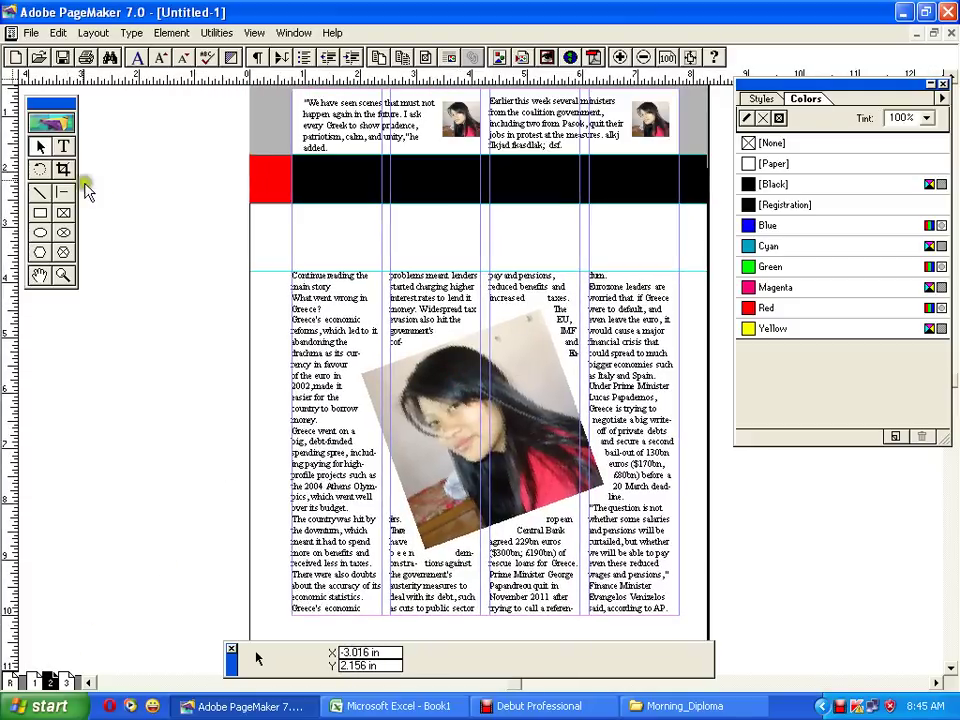
{"action": "left_click", "coordinate": [63, 146]}
{"action": "left_click_drag", "start_coordinate": [290, 216], "coordinate": [678, 270]}
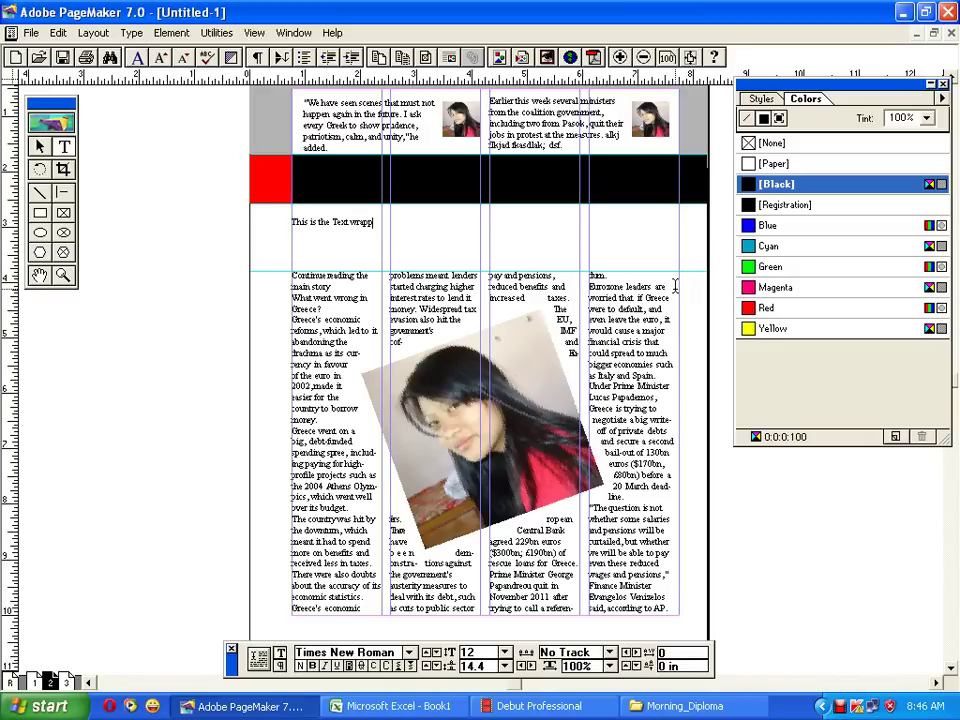
Enlarge the whole headline text to 44 pt
{"action": "key", "text": "ctrl+a"}
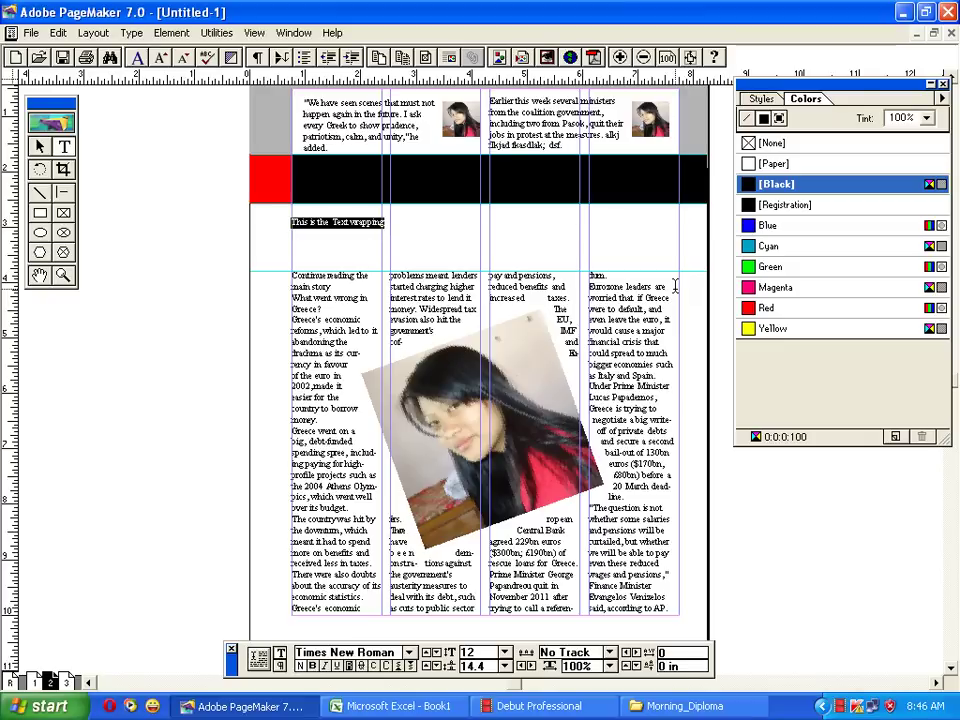
{"action": "key", "text": "ctrl+shift+period"}
{"action": "key", "text": "ctrl+shift+period"}
{"action": "key", "text": "ctrl+shift+period"}
{"action": "key", "text": "ctrl+shift+period"}
{"action": "key", "text": "ctrl+shift+period"}
{"action": "key", "text": "ctrl+shift+period"}
{"action": "key", "text": "ctrl+shift+period"}
{"action": "key", "text": "ctrl+shift+period"}
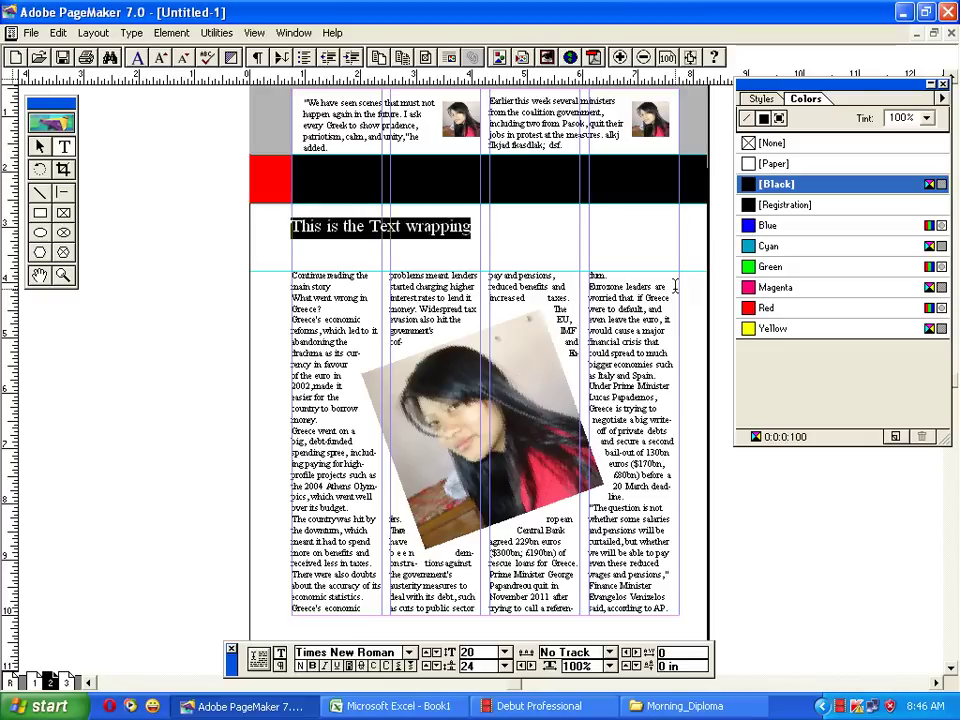
{"action": "key", "text": "ctrl+alt+shift+period"}
{"action": "key", "text": "ctrl+alt+shift+period"}
{"action": "key", "text": "ctrl+alt+shift+period"}
{"action": "key", "text": "ctrl+alt+shift+period"}
{"action": "key", "text": "ctrl+alt+shift+period"}
{"action": "key", "text": "ctrl+alt+shift+period"}
{"action": "key", "text": "ctrl+alt+shift+period"}
{"action": "key", "text": "ctrl+alt+shift+period"}
{"action": "key", "text": "ctrl+alt+shift+period"}
{"action": "key", "text": "ctrl+alt+shift+period"}
{"action": "key", "text": "ctrl+alt+shift+period"}
{"action": "key", "text": "ctrl+alt+shift+period"}
{"action": "key", "text": "ctrl+alt+shift+period"}
{"action": "key", "text": "ctrl+alt+shift+period"}
{"action": "key", "text": "ctrl+alt+shift+period"}
{"action": "key", "text": "ctrl+alt+shift+period"}
{"action": "key", "text": "ctrl+alt+shift+period"}
{"action": "key", "text": "ctrl+alt+shift+period"}
{"action": "key", "text": "ctrl+alt+shift+period"}
{"action": "key", "text": "ctrl+alt+shift+period"}
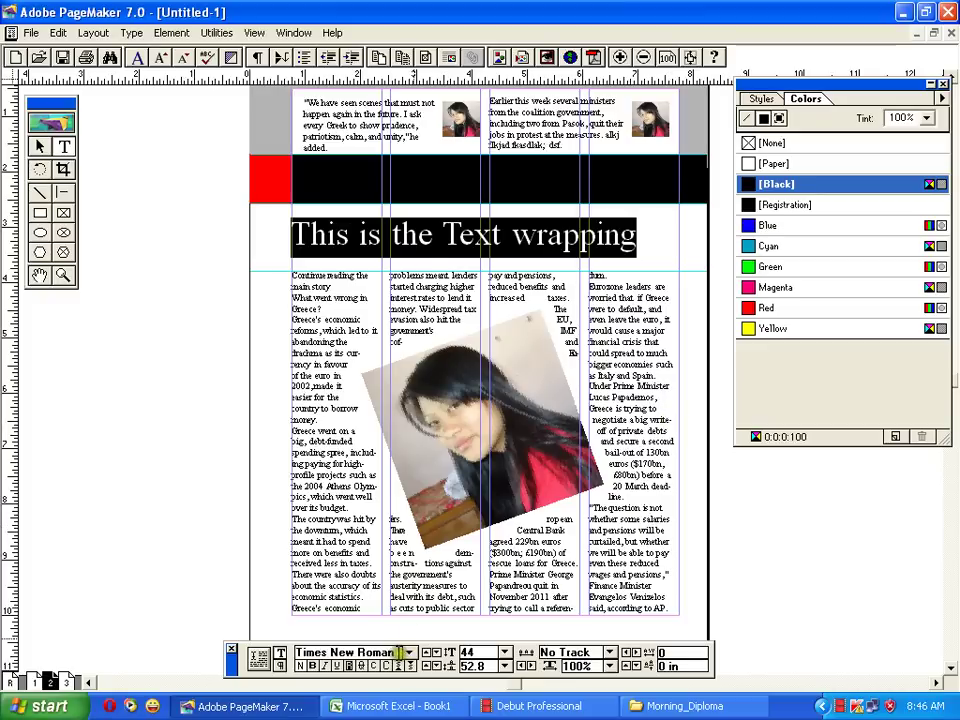
Change the headline's font to Arial and deselect the text
{"action": "left_click_drag", "start_coordinate": [400, 652], "coordinate": [252, 649]}
{"action": "type", "text": "Arial"}
{"action": "key", "text": "Return"}
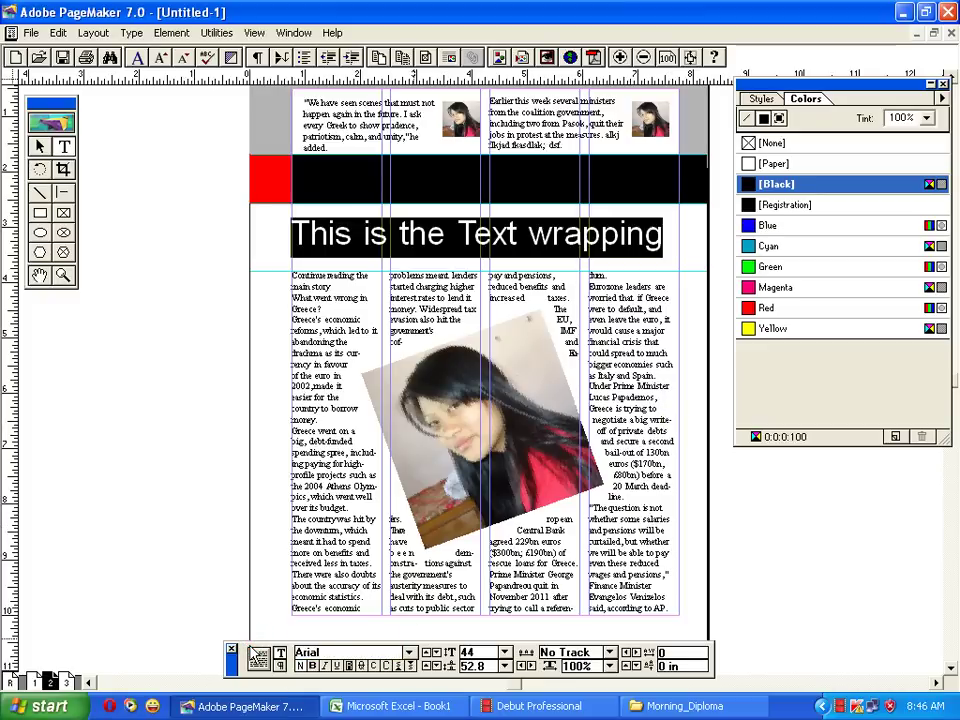
{"action": "left_click", "coordinate": [338, 427]}
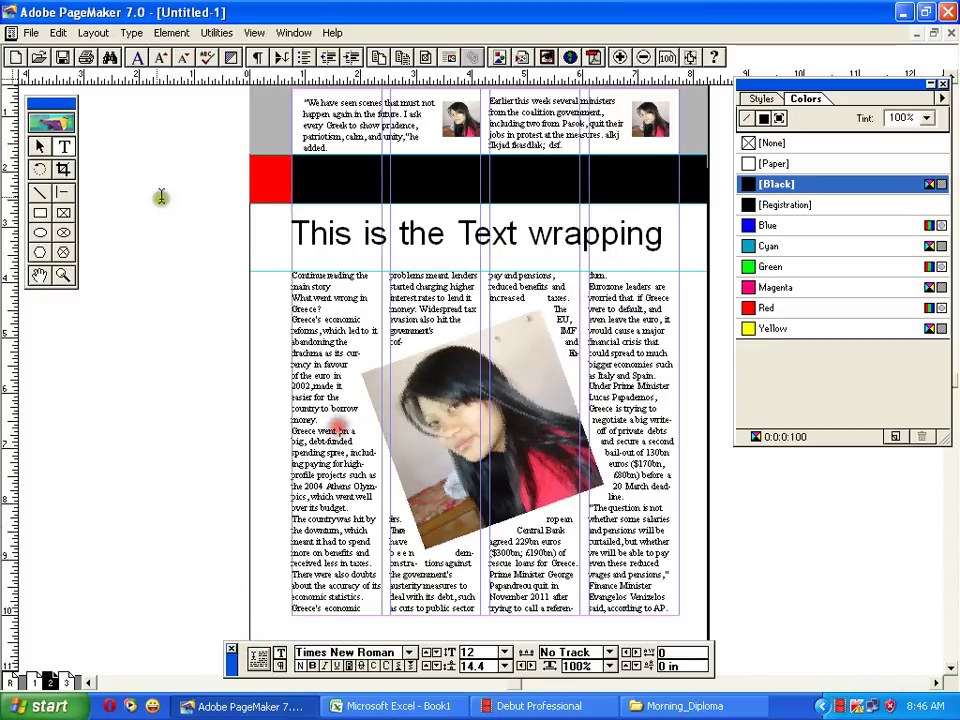
{"action": "left_click", "coordinate": [39, 147]}
{"action": "left_click", "coordinate": [154, 173]}
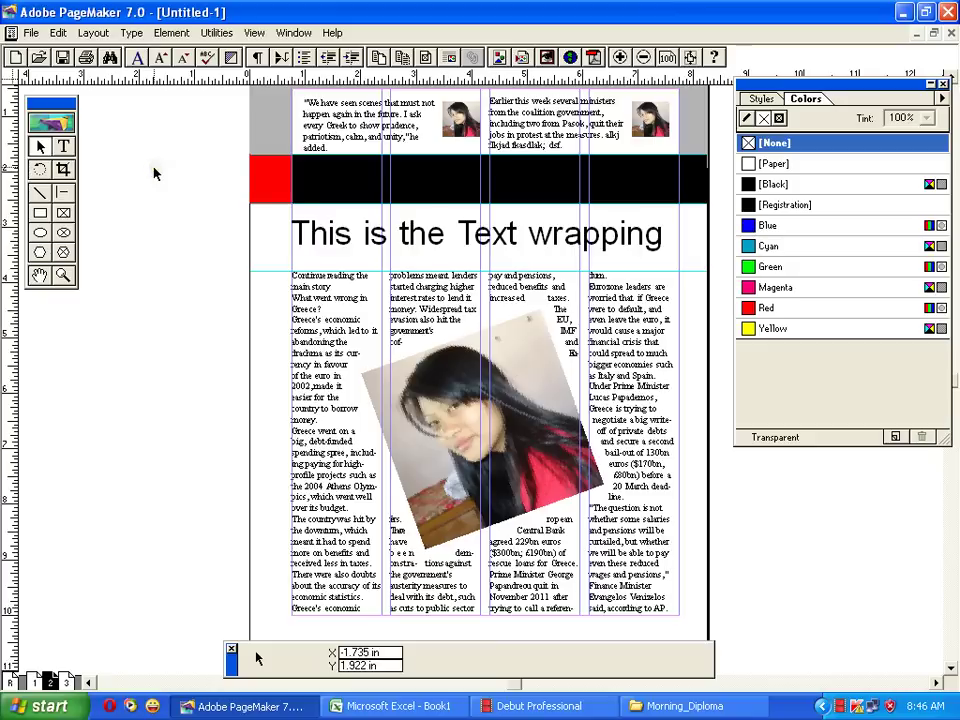
Hide the guides and check page 2 at actual size before returning to the full-page view
{"action": "key", "text": "ctrl+semicolon"}
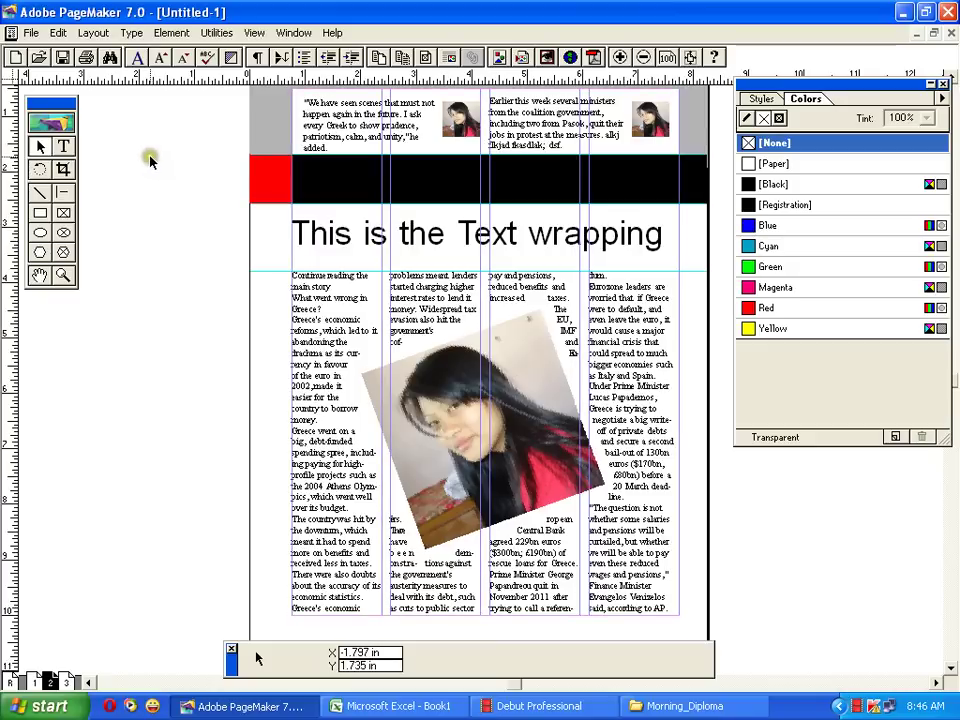
{"action": "key", "text": "ctrl+1"}
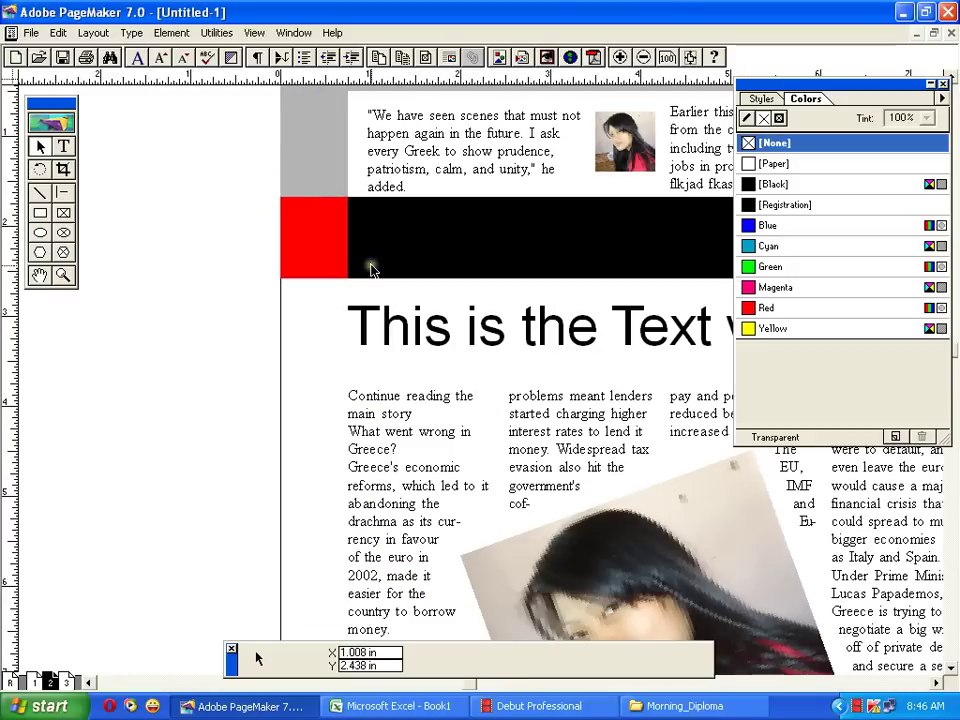
{"action": "left_click", "coordinate": [384, 260], "text": "ctrl+alt"}
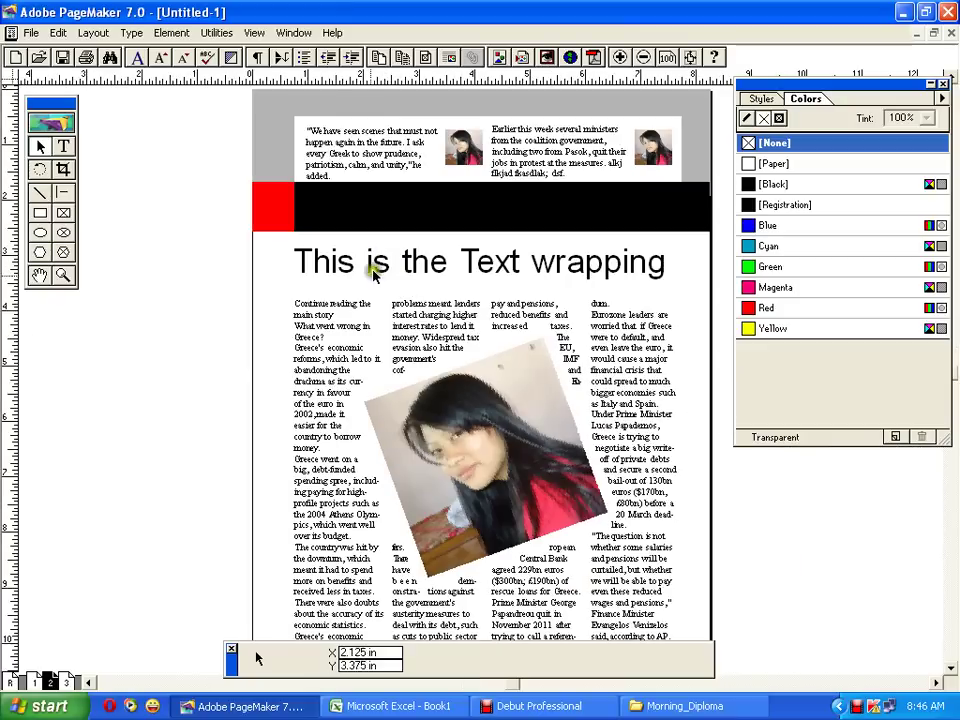
Hide all the palettes and review pages 1 and 2, each fitted to the window
{"action": "left_click", "coordinate": [38, 681]}
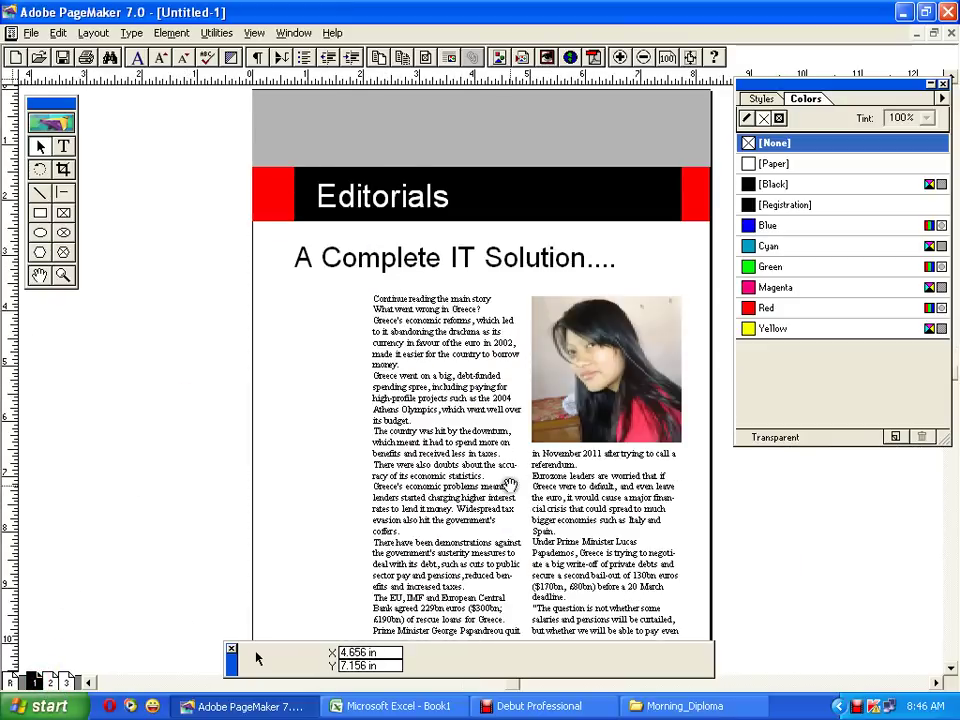
{"action": "left_click_drag", "start_coordinate": [511, 488], "coordinate": [491, 258]}
{"action": "scroll", "coordinate": [497, 263], "scroll_direction": "up", "scroll_amount": 5}
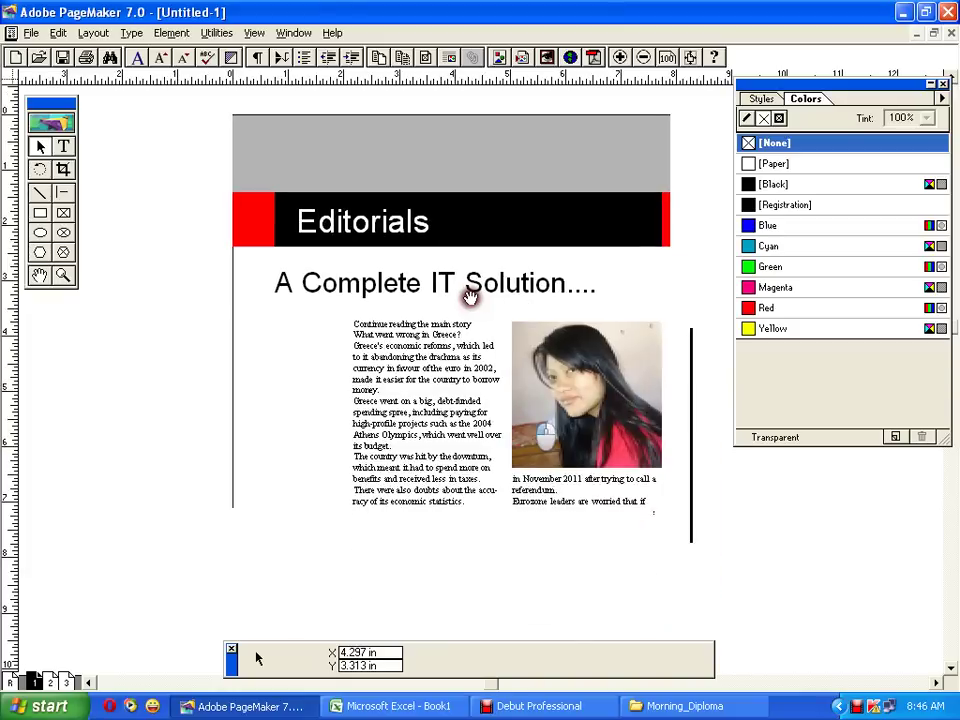
{"action": "key", "text": "Tab"}
{"action": "key", "text": "Tab"}
{"action": "key", "text": "Tab"}
{"action": "key", "text": "ctrl+0"}
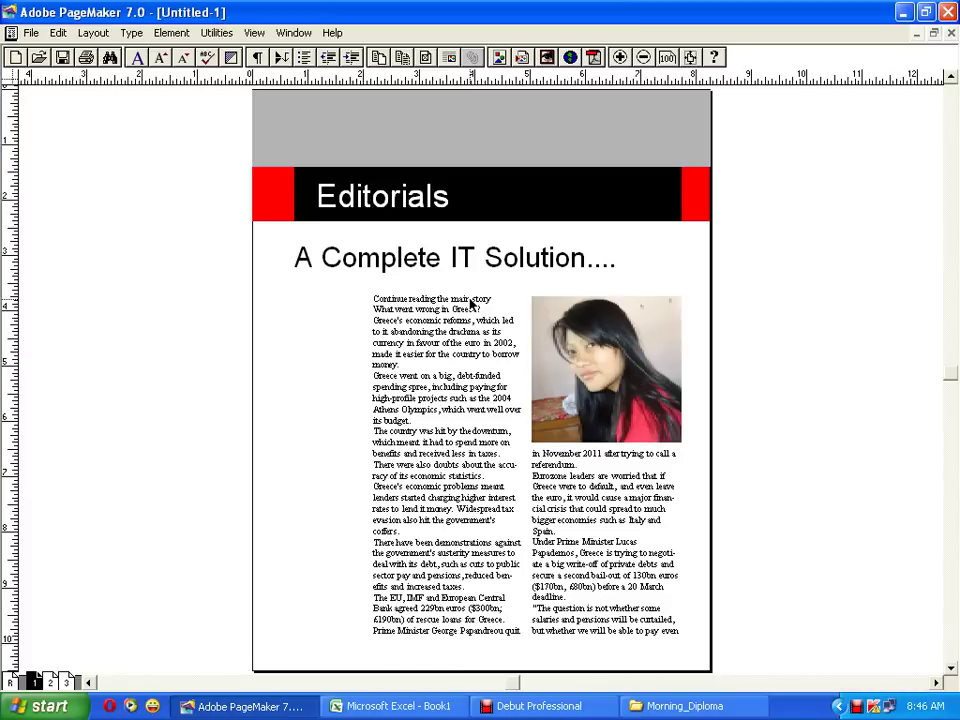
{"action": "left_click", "coordinate": [49, 681]}
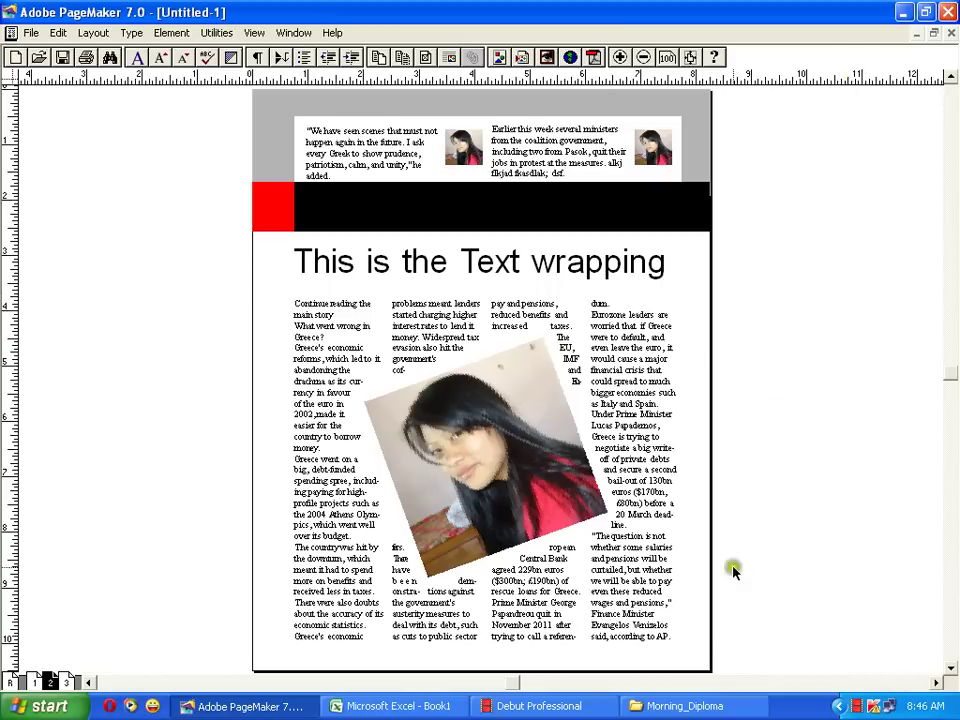
{"action": "left_click", "coordinate": [533, 707]}
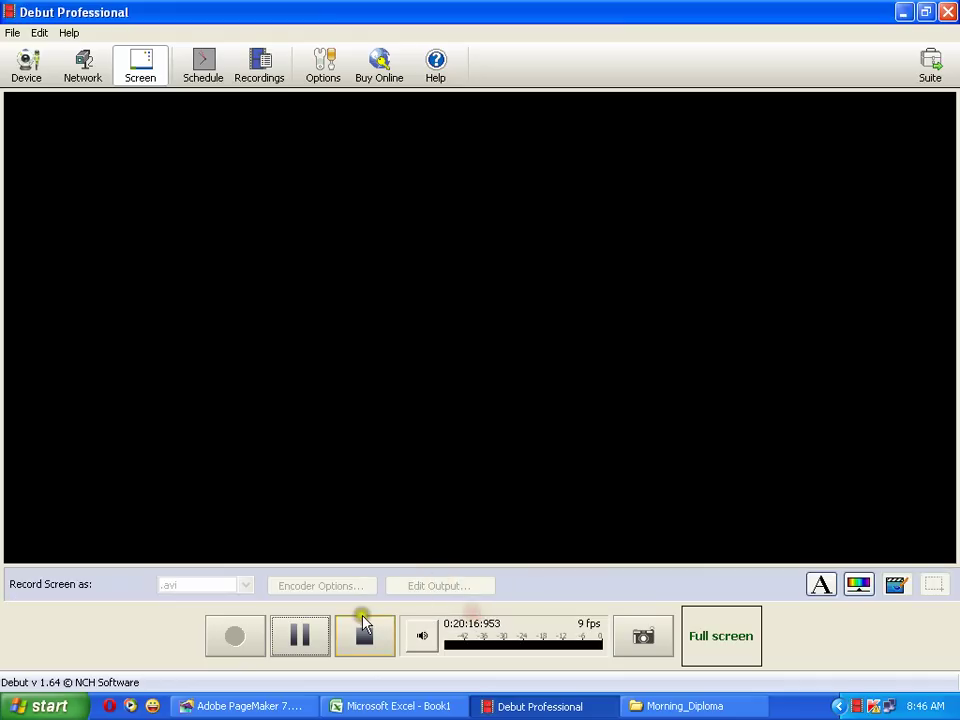